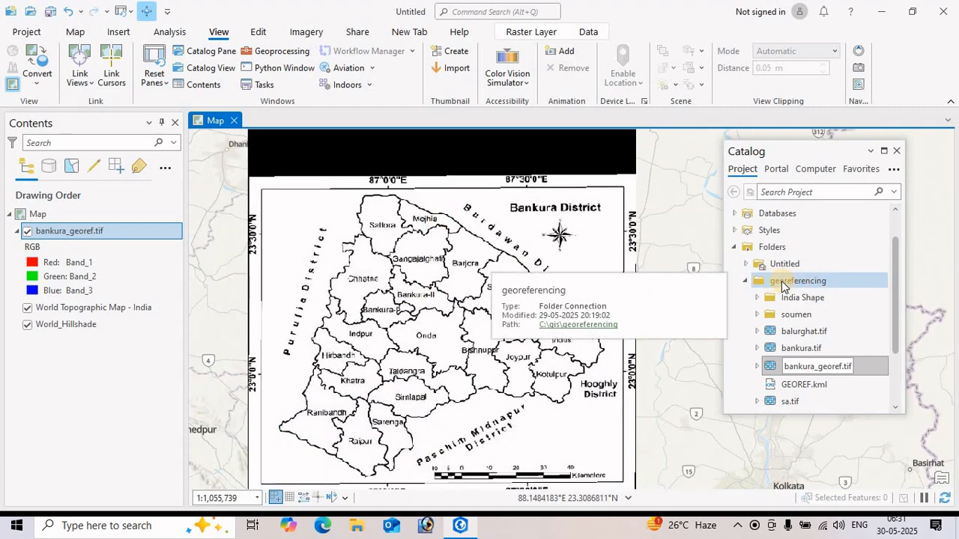
Create a new folder inside the georeferencing folder and try to give it the same name as an existing folder
right_click(792, 282)
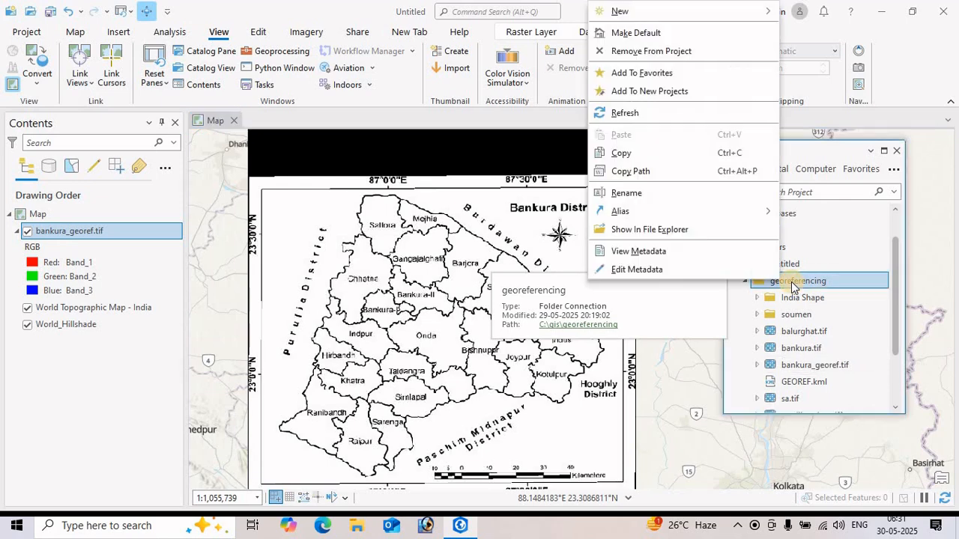
mouse_move(752, 14)
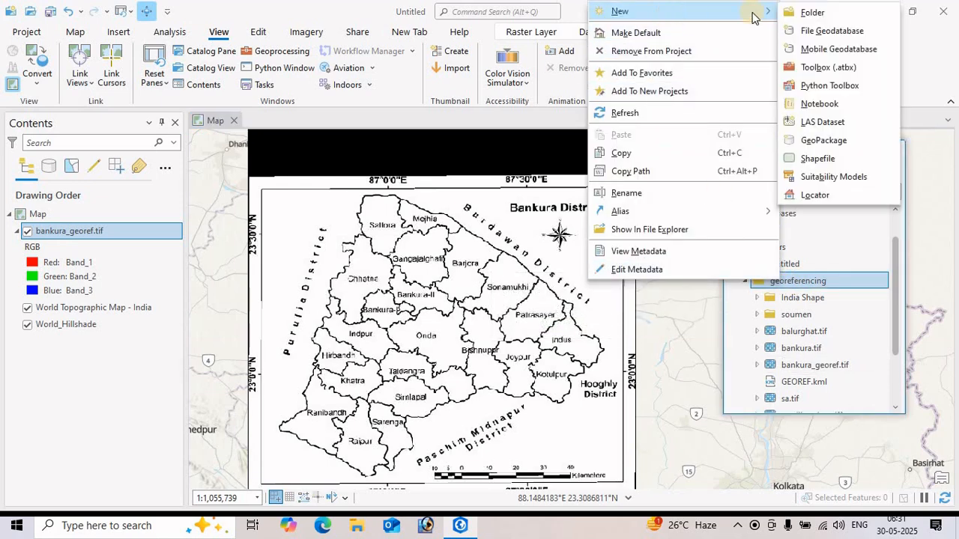
click(810, 12)
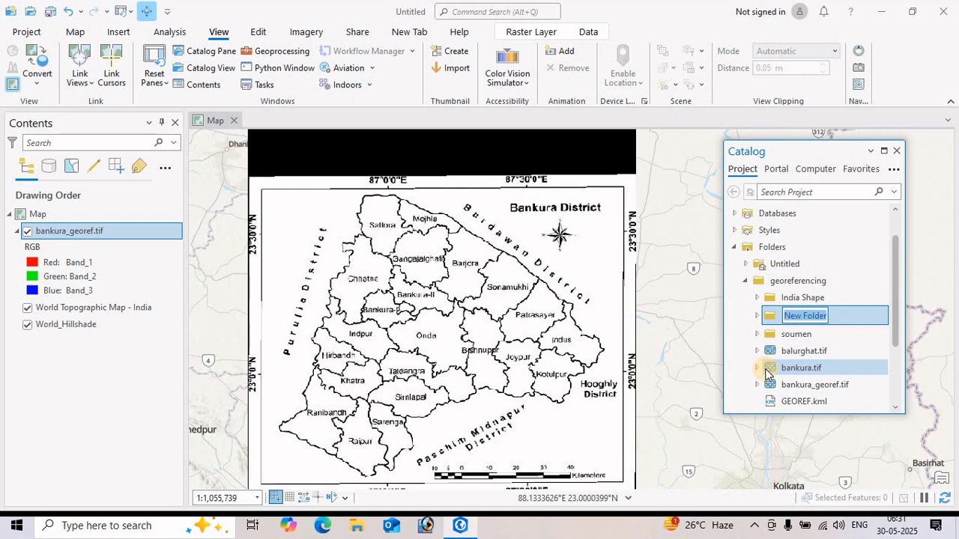
text(soumen)
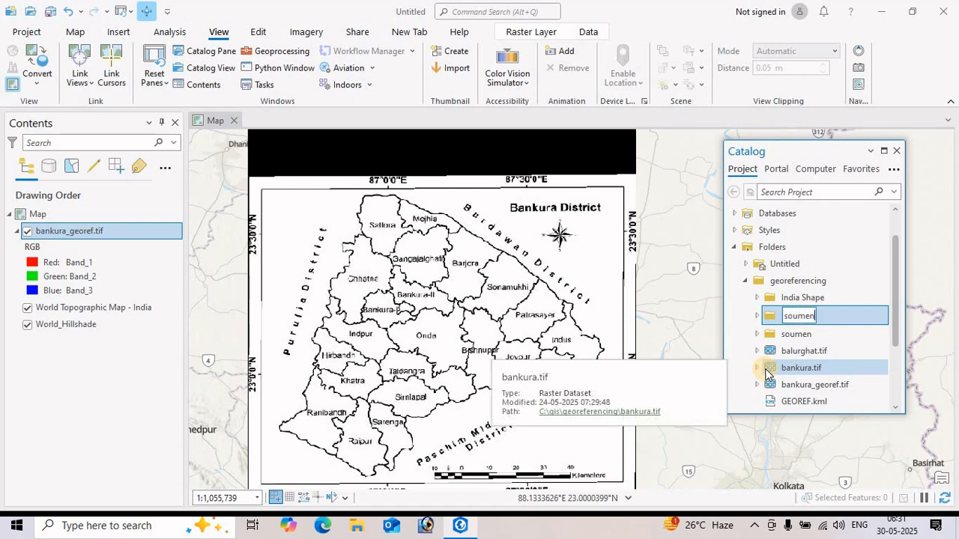
click(855, 298)
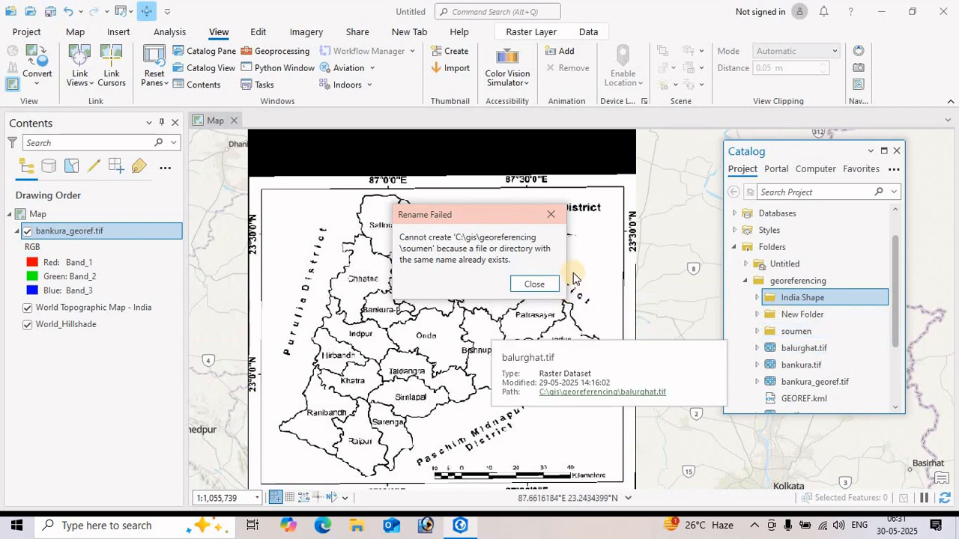
click(555, 216)
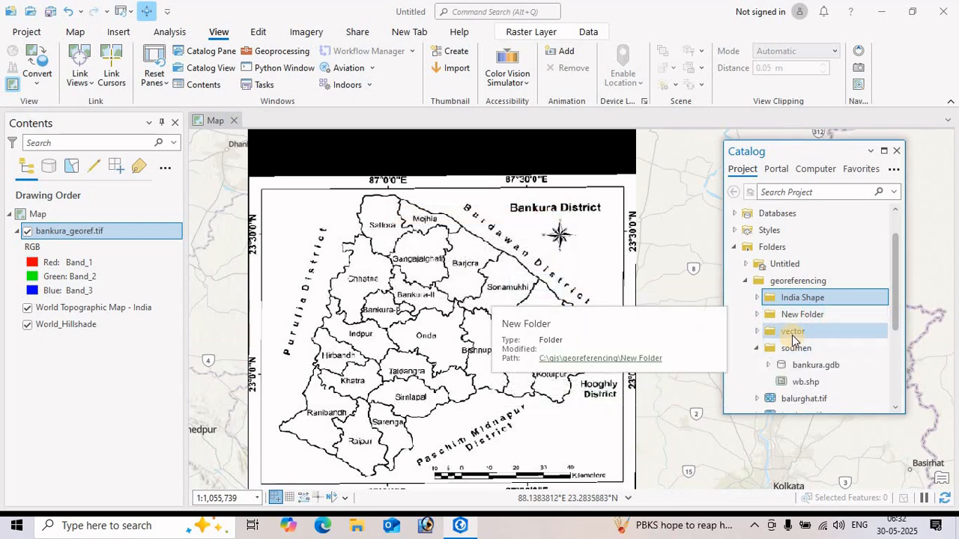
Create a new file geodatabase named bankra inside the vector folder
click(791, 334)
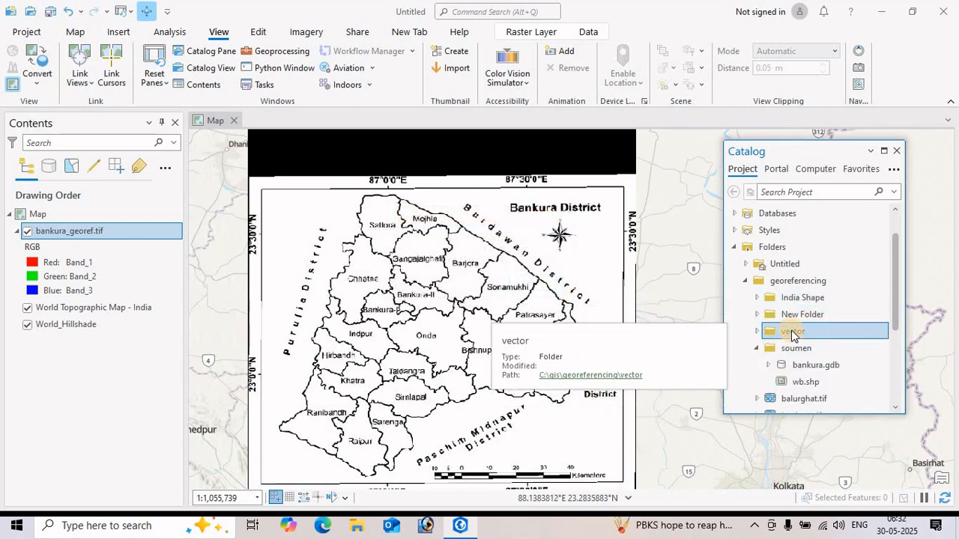
right_click(792, 334)
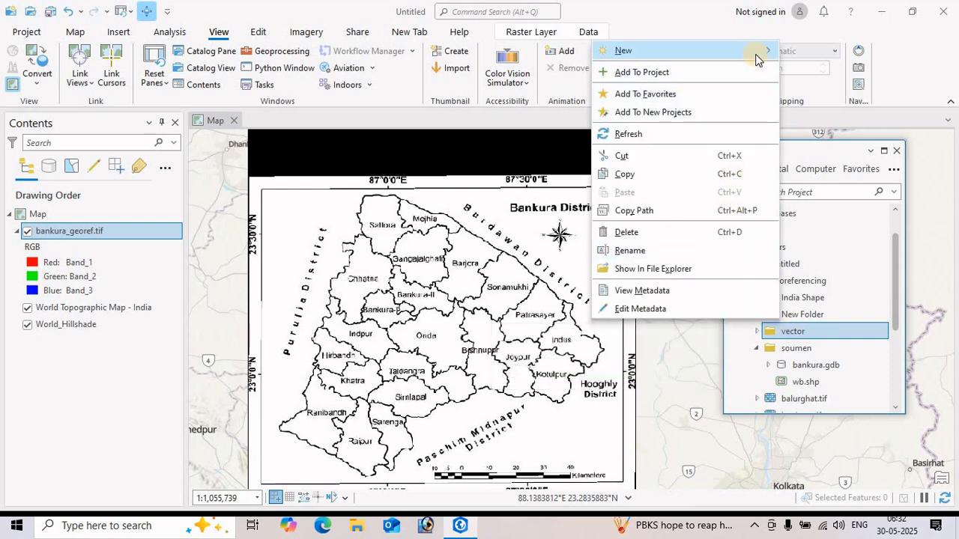
mouse_move(757, 59)
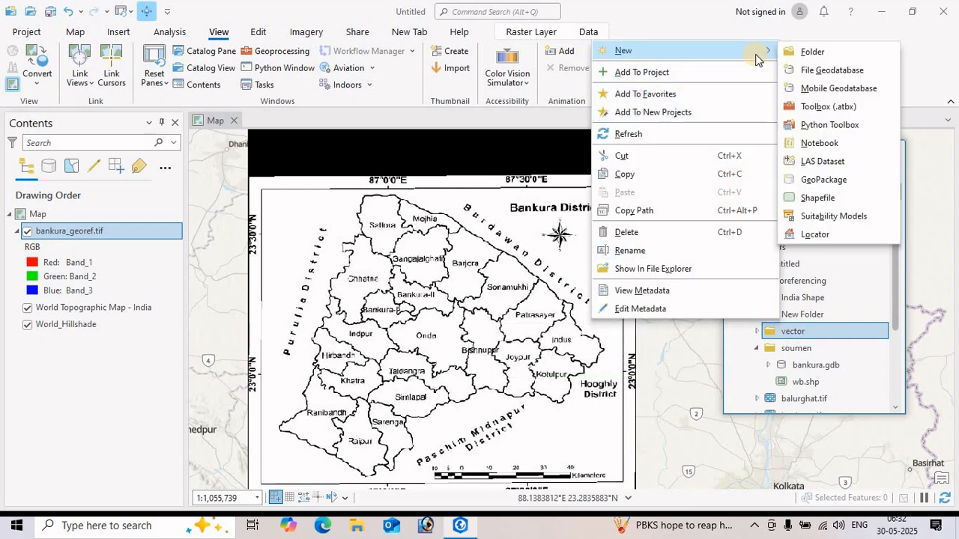
click(833, 71)
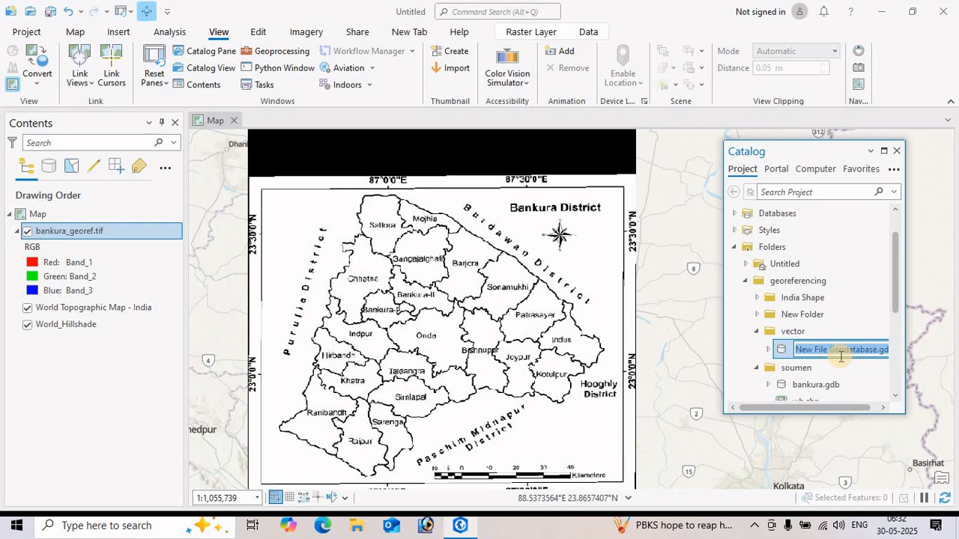
text(bankra)
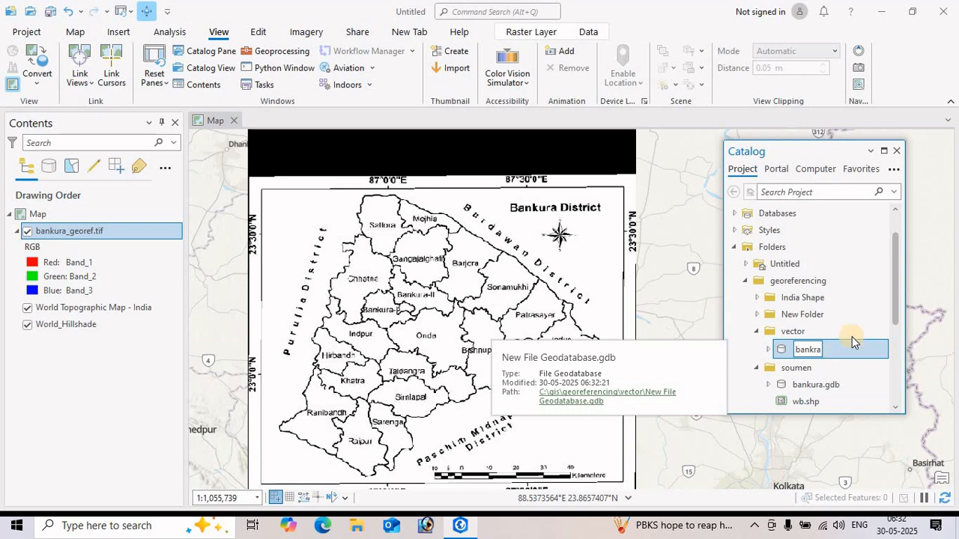
click(861, 313)
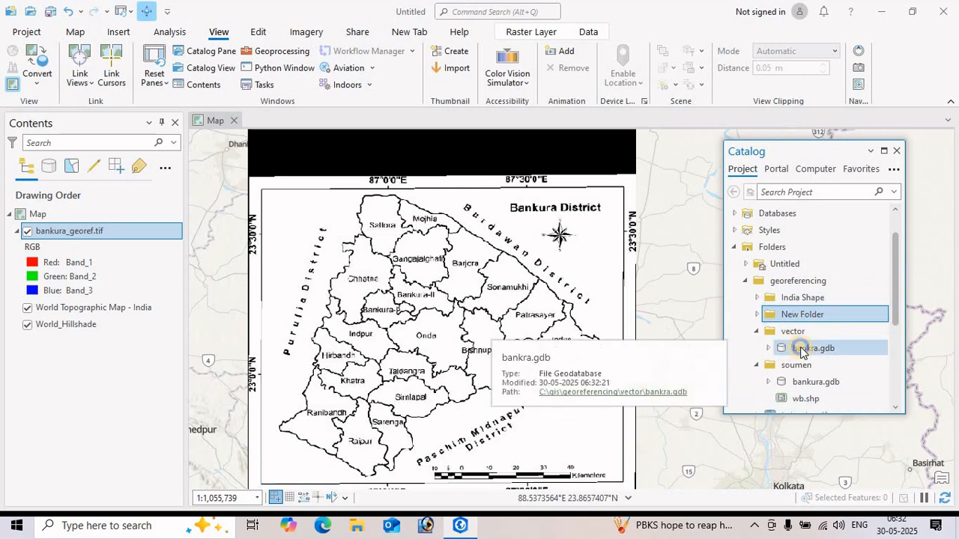
Start a new feature dataset in bankra.gdb and name it Block_map
right_click(800, 352)
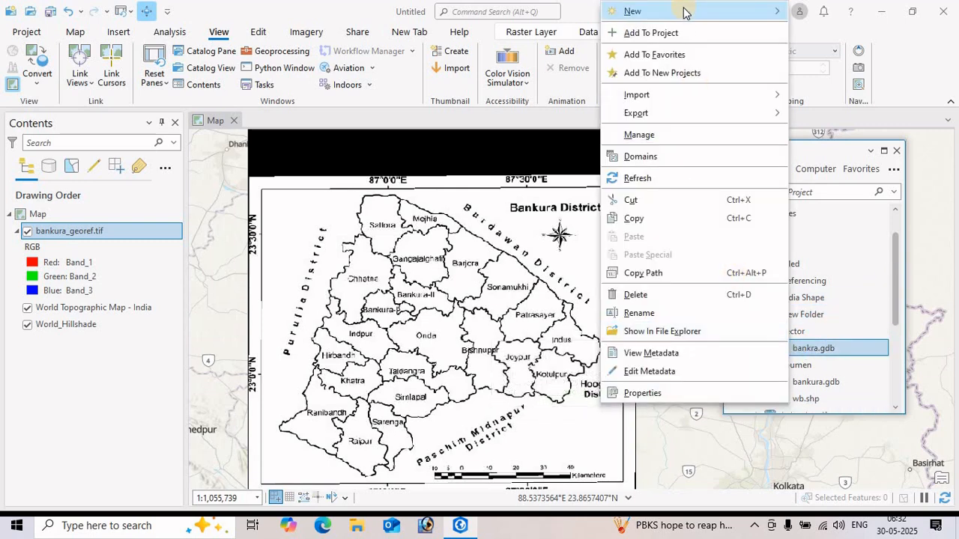
mouse_move(779, 11)
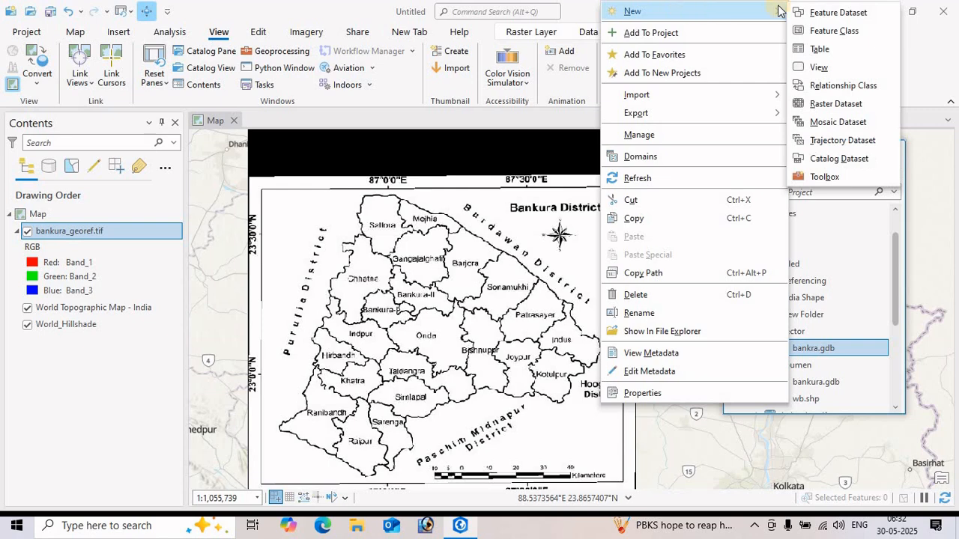
click(837, 12)
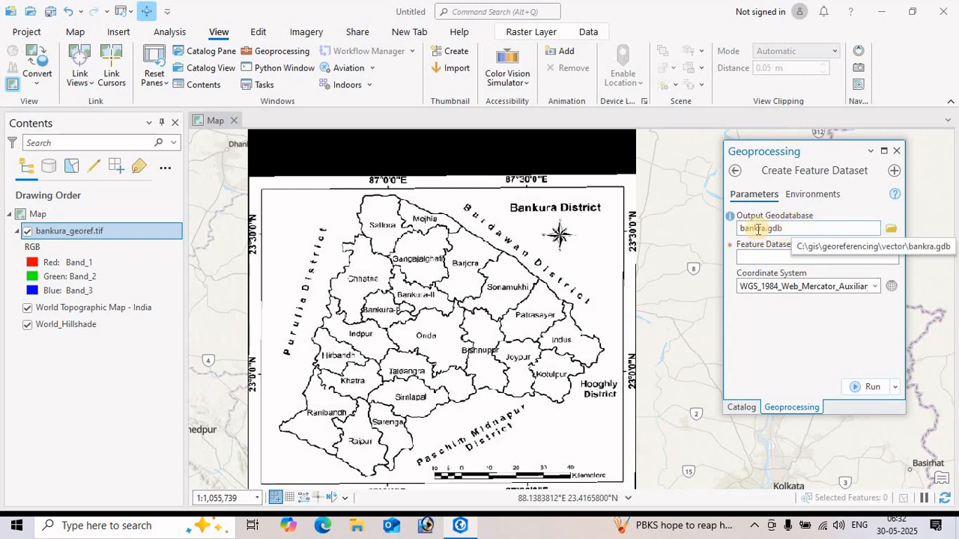
click(856, 256)
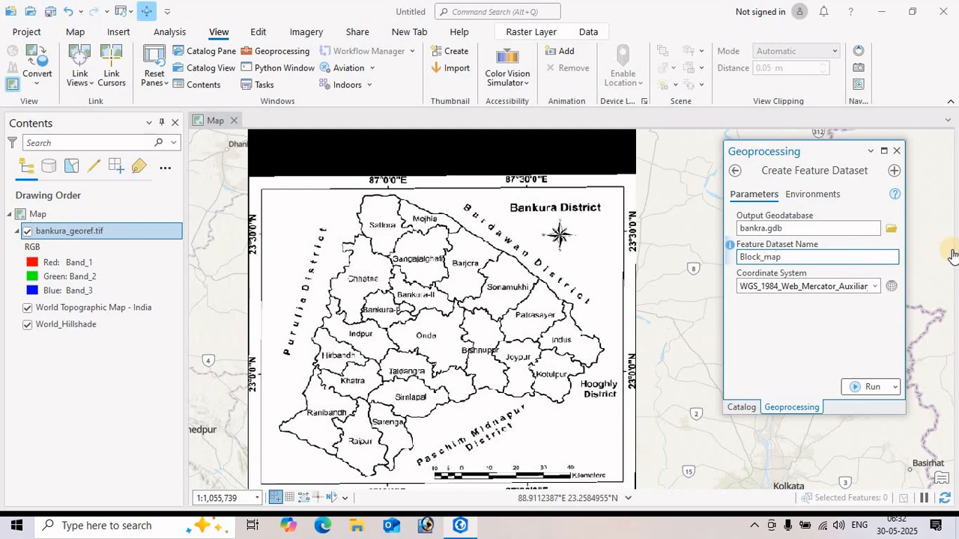
Set the feature dataset's coordinate system to the World geographic system WGS 1984 and run Create Feature Dataset
click(891, 287)
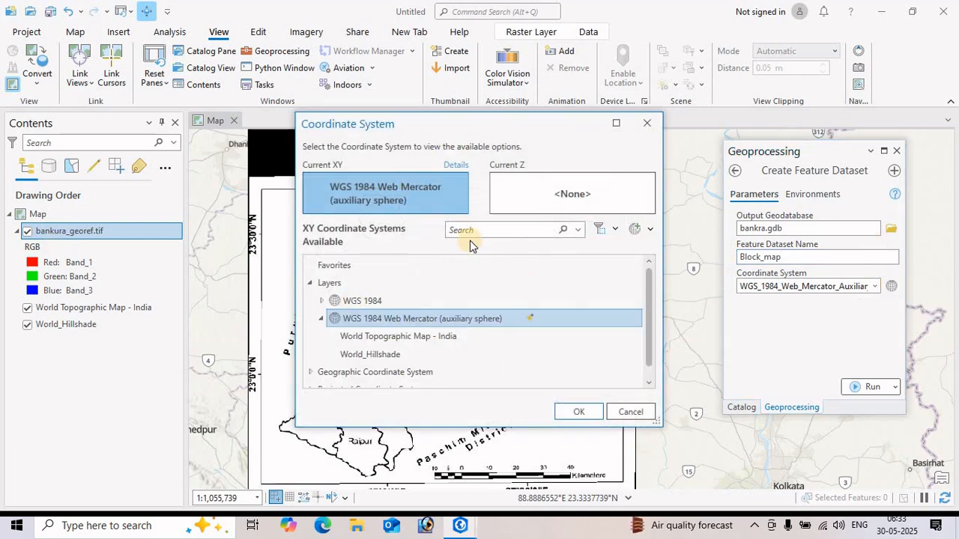
click(311, 282)
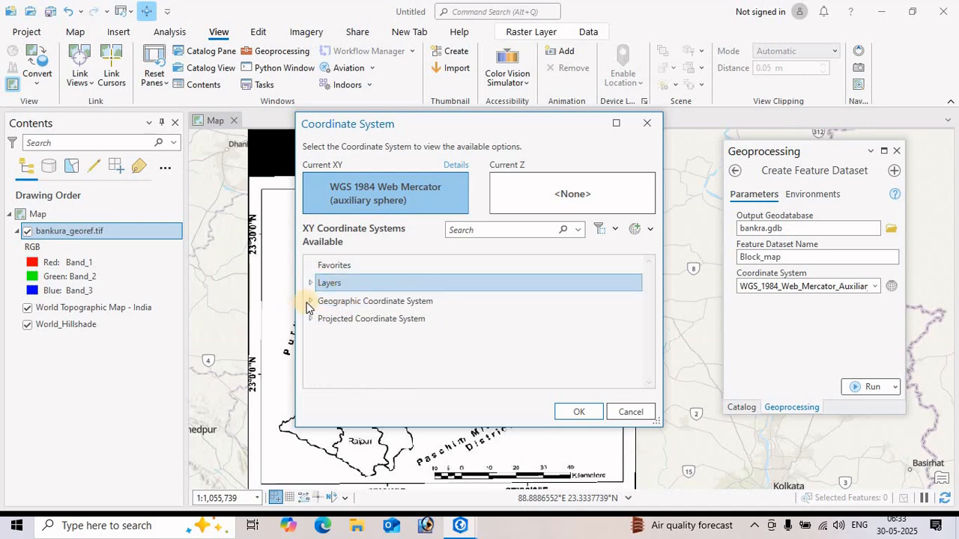
click(312, 302)
scroll(332, 303, down, 5)
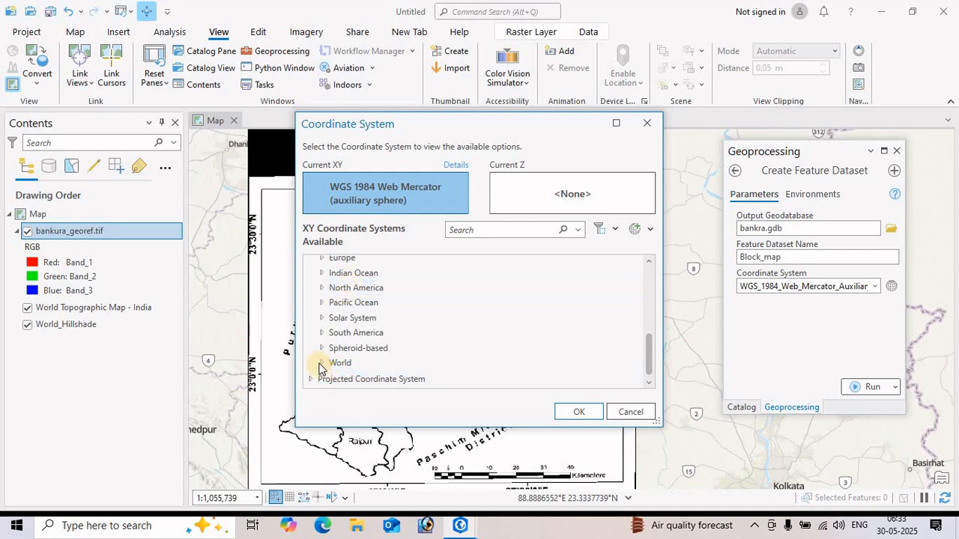
click(320, 364)
scroll(365, 341, down, 10)
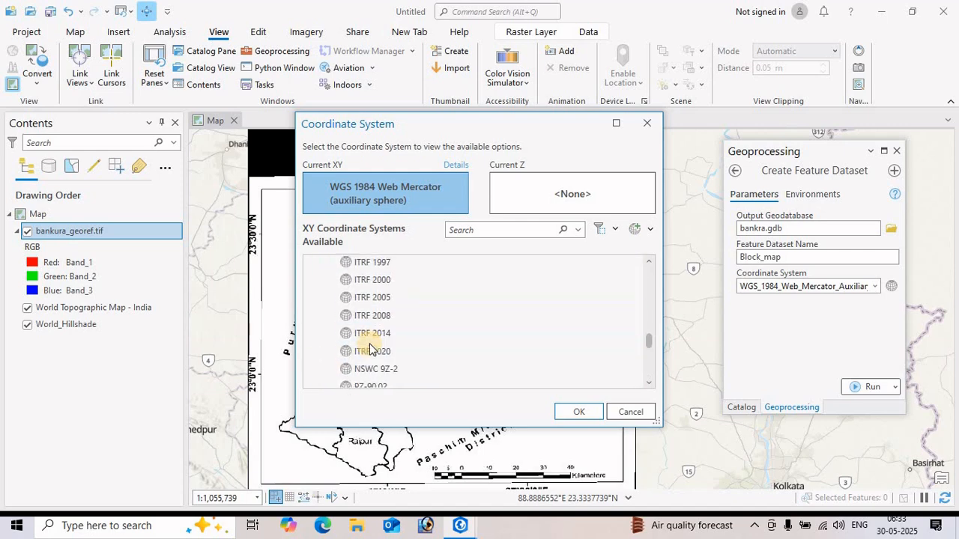
scroll(368, 352, down, 3)
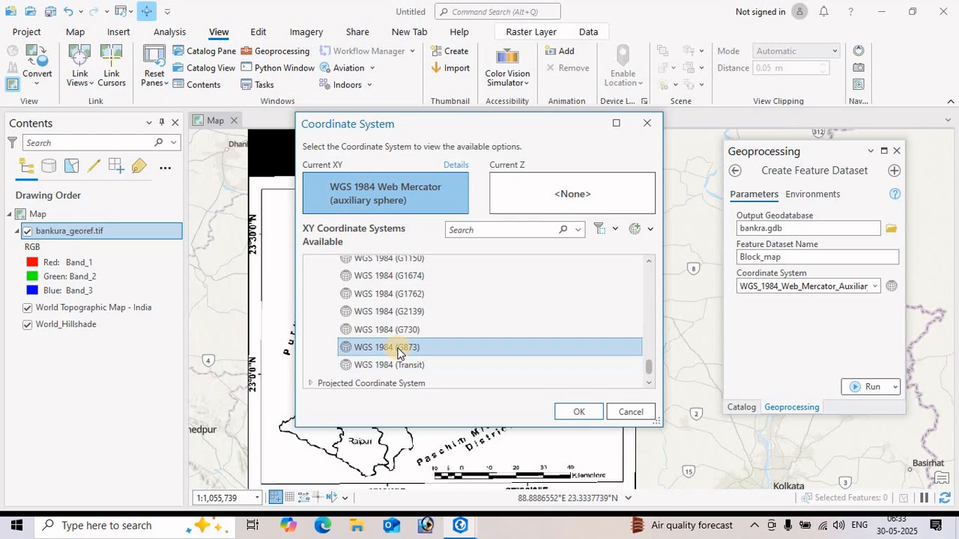
scroll(368, 345, up, 2)
click(368, 343)
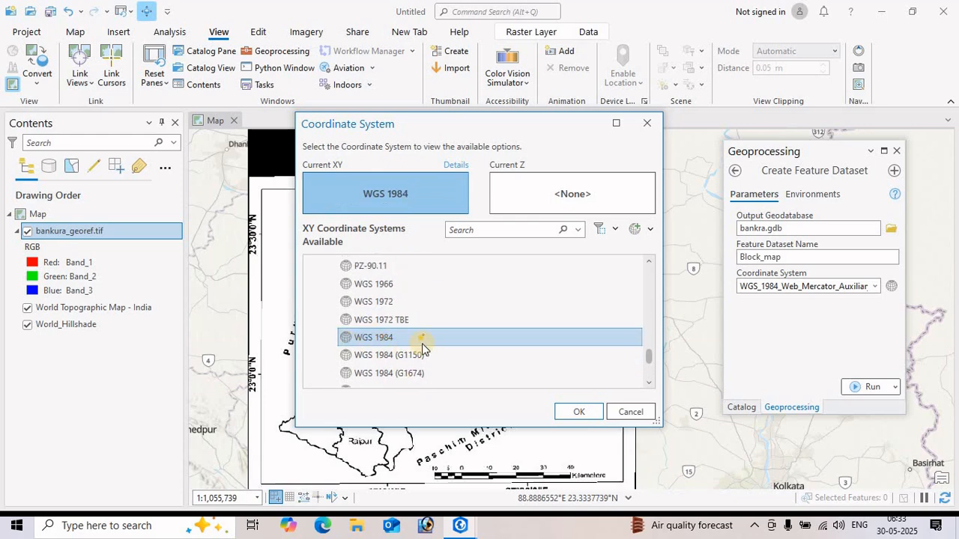
click(576, 414)
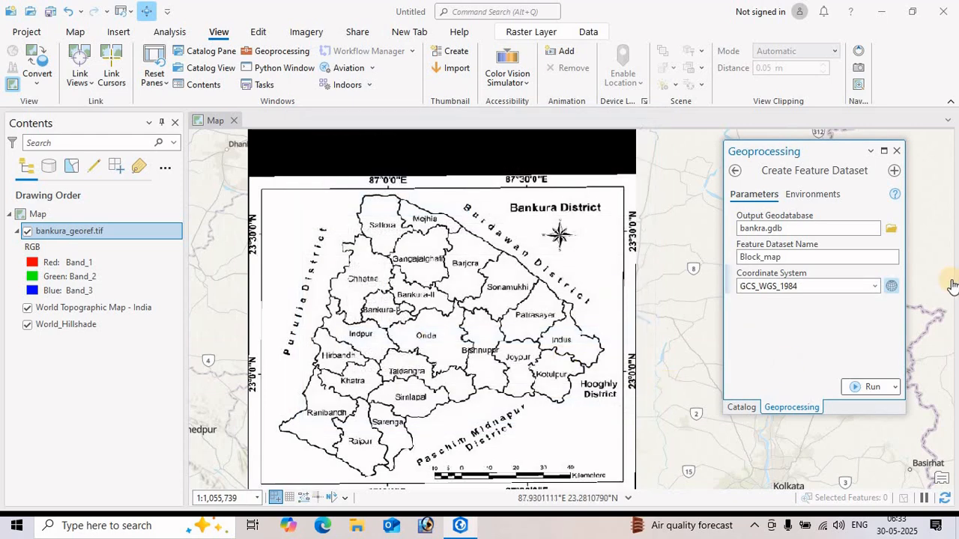
click(872, 388)
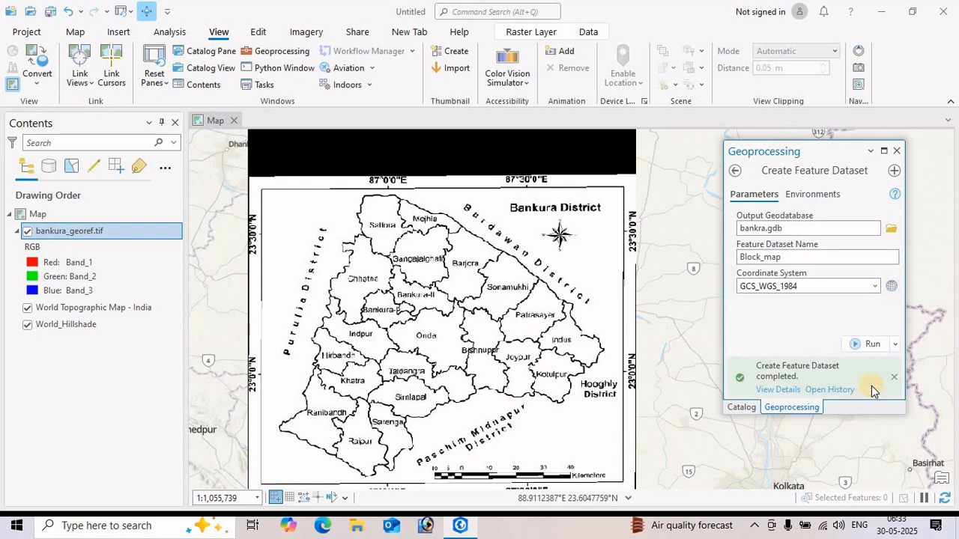
mouse_move(872, 386)
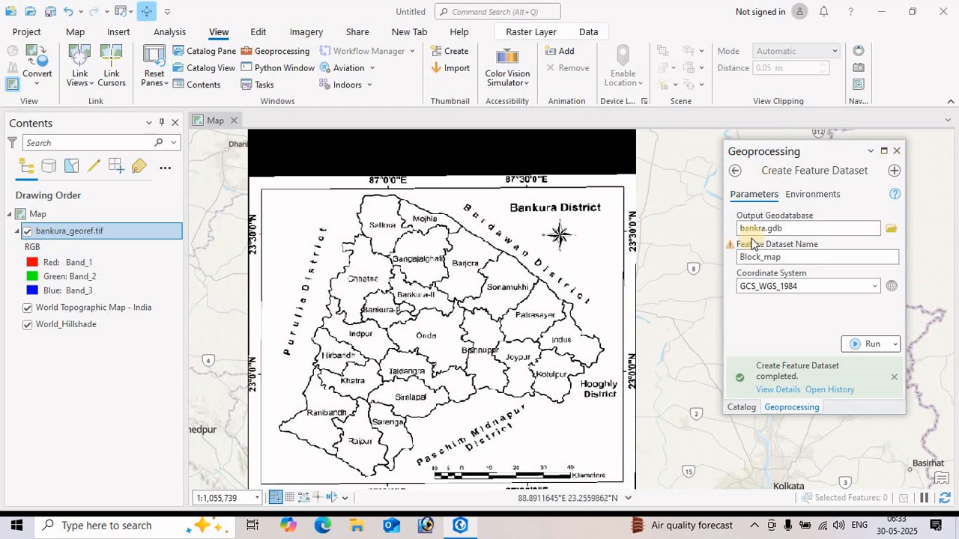
Start a new feature class in the Block_map dataset of bankra.gdb, named Block with the alias Bankura Block
click(741, 409)
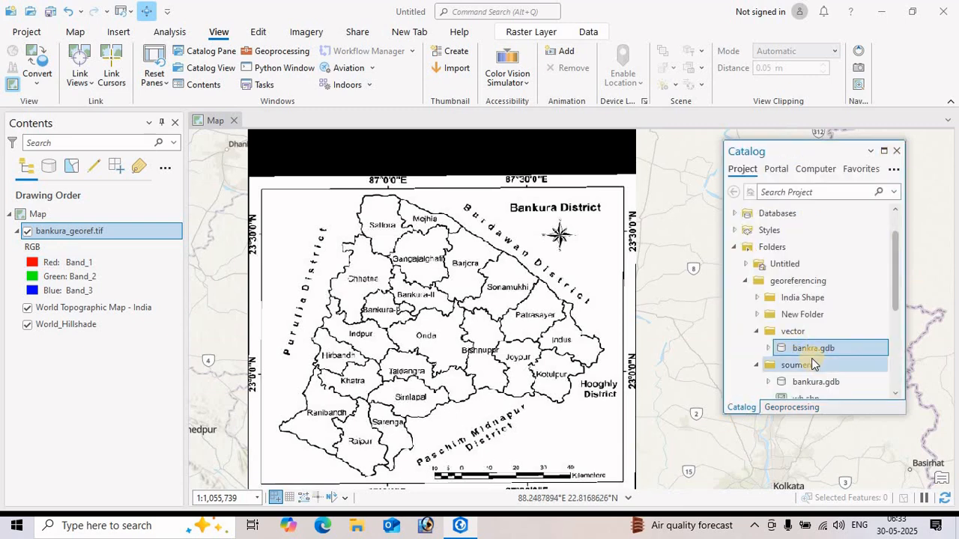
double_click(848, 349)
scroll(849, 346, down, 2)
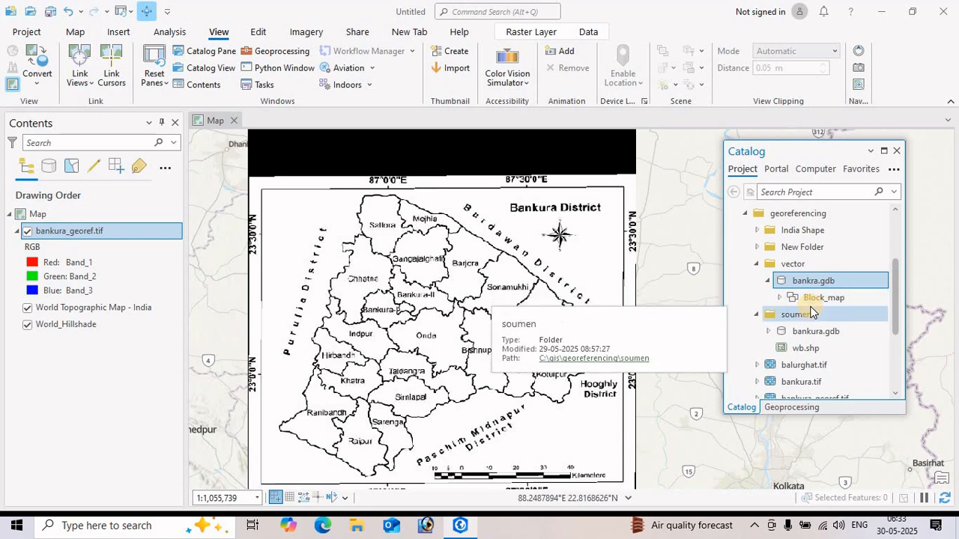
right_click(815, 298)
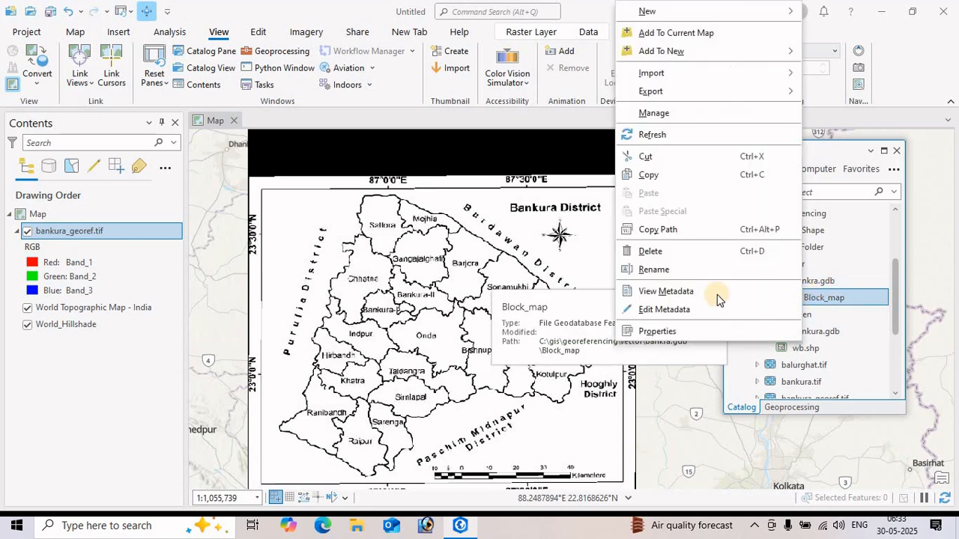
mouse_move(685, 10)
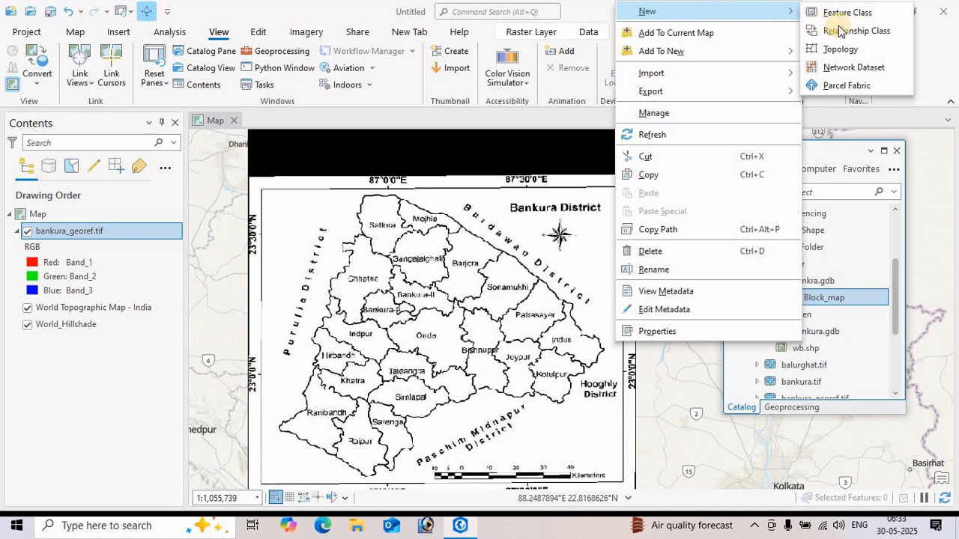
click(848, 13)
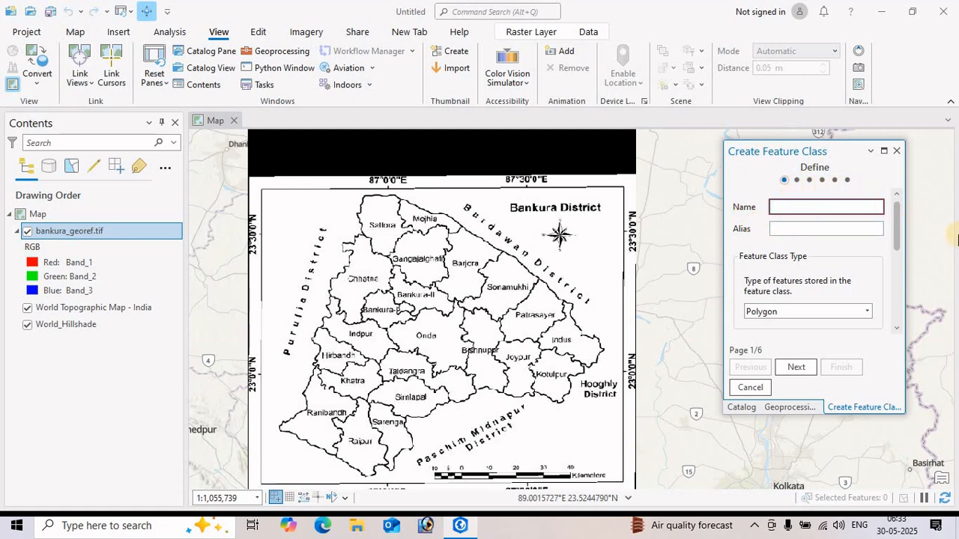
text(Block)
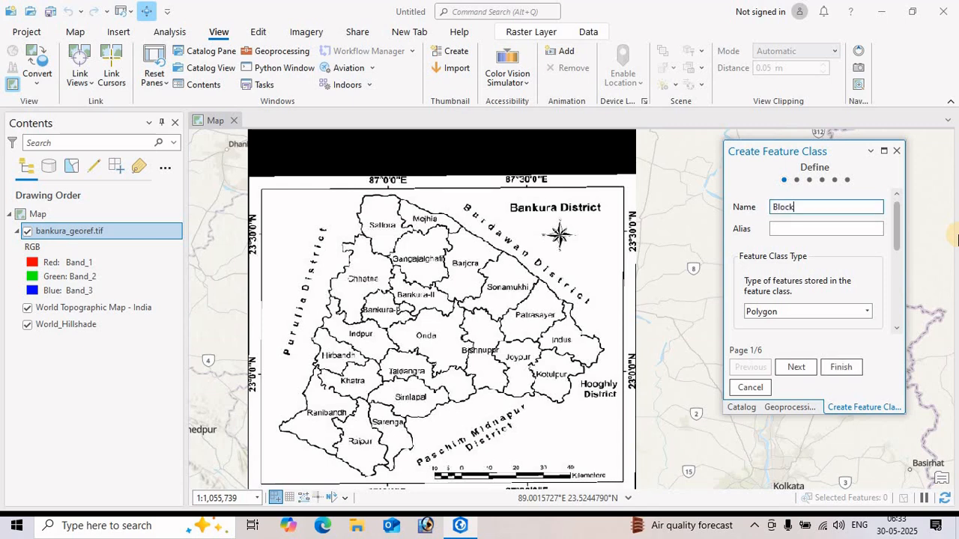
click(803, 227)
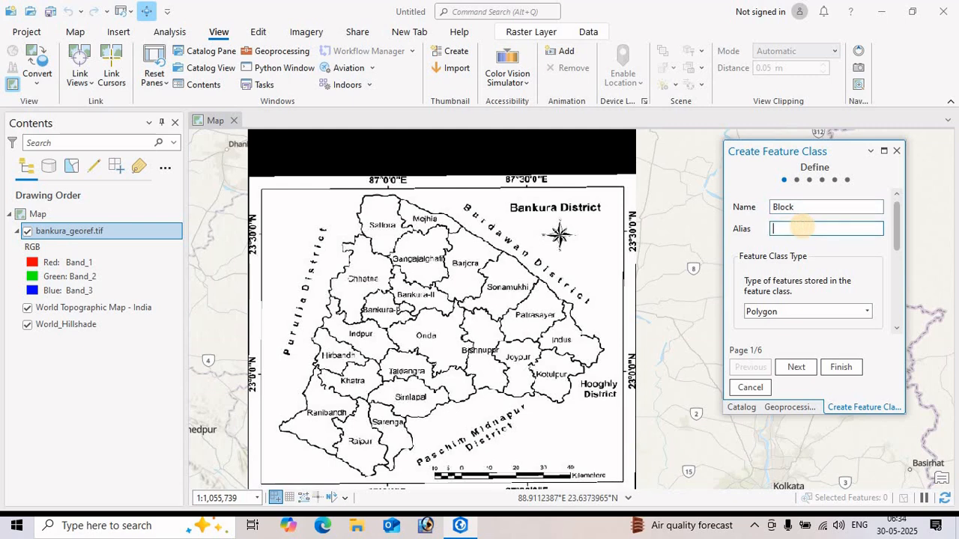
text(Bankura)
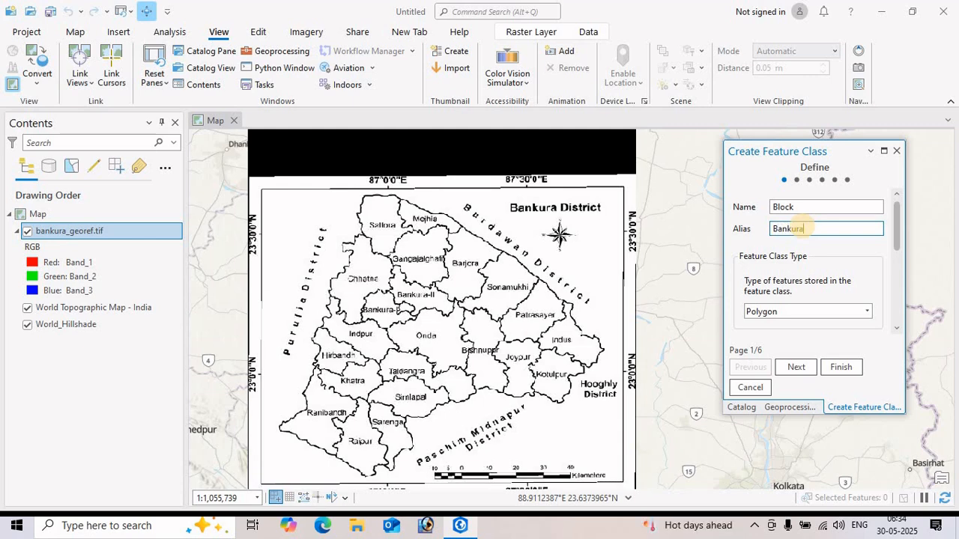
text( Block)
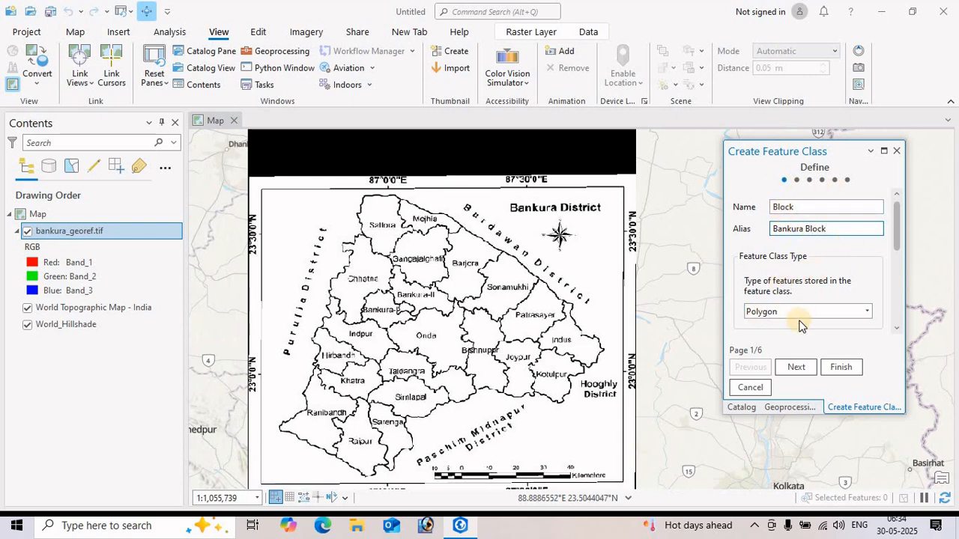
Continue to the field definitions, start a new field entry, and finish creating the polygon feature class with output added to the current map
drag(897, 238, 898, 328)
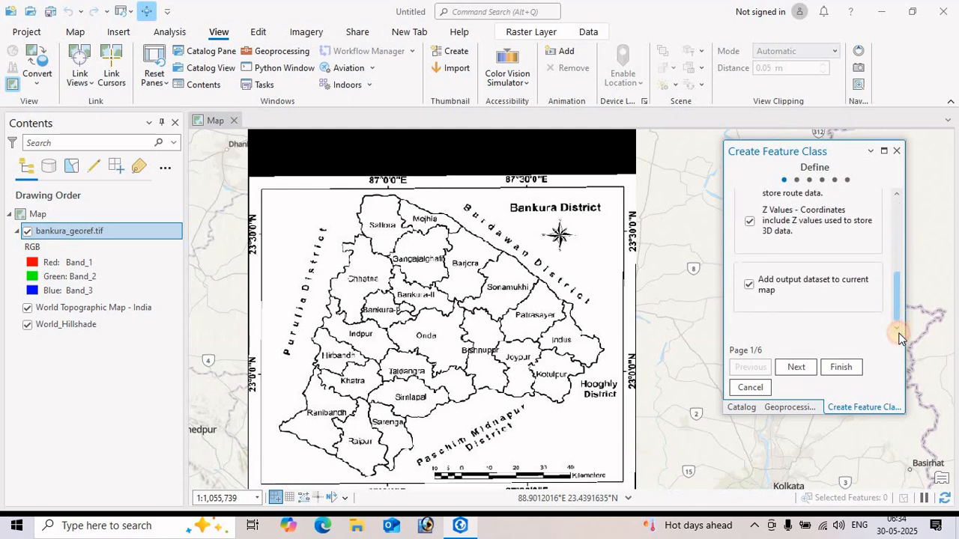
click(797, 368)
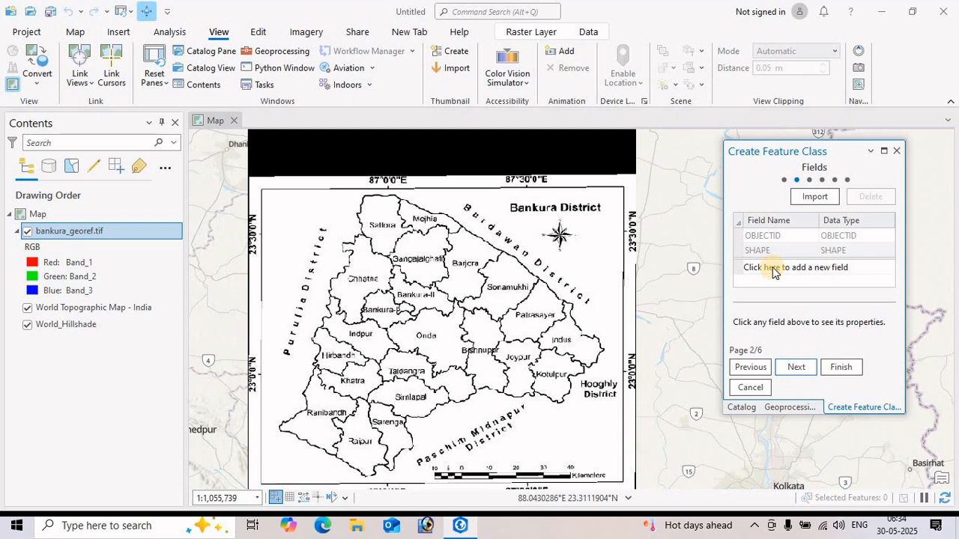
click(822, 268)
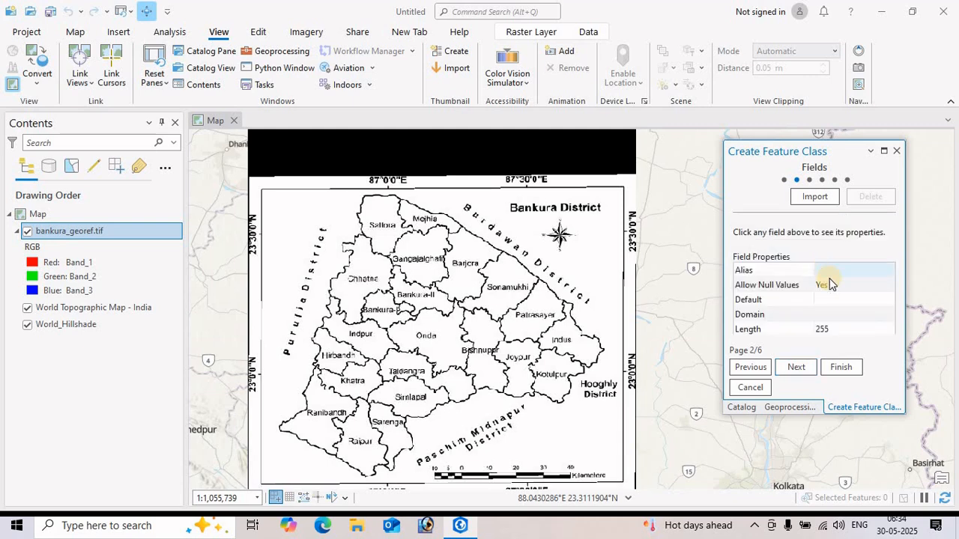
click(824, 299)
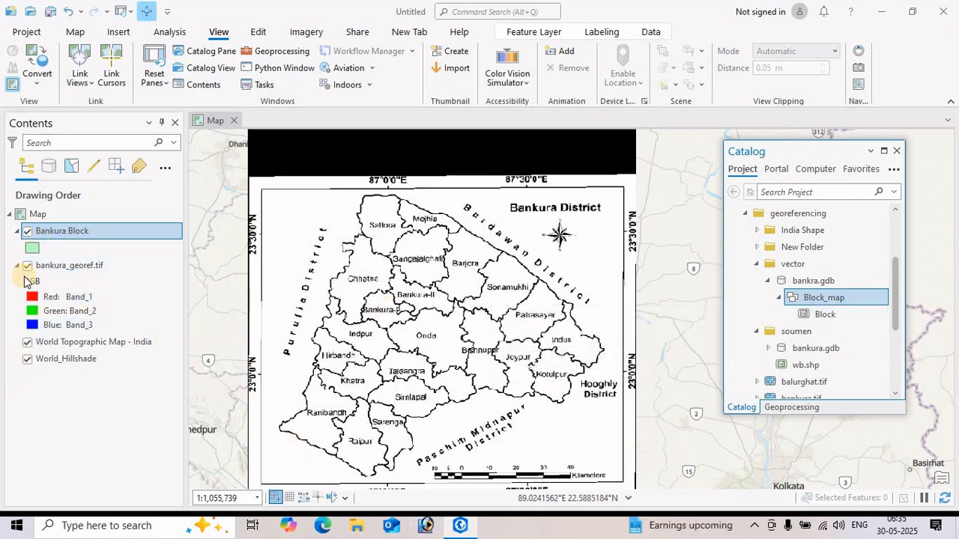
Apply the unfilled 2 pt Black Outline gallery symbol to the Bankura Block layer
click(32, 248)
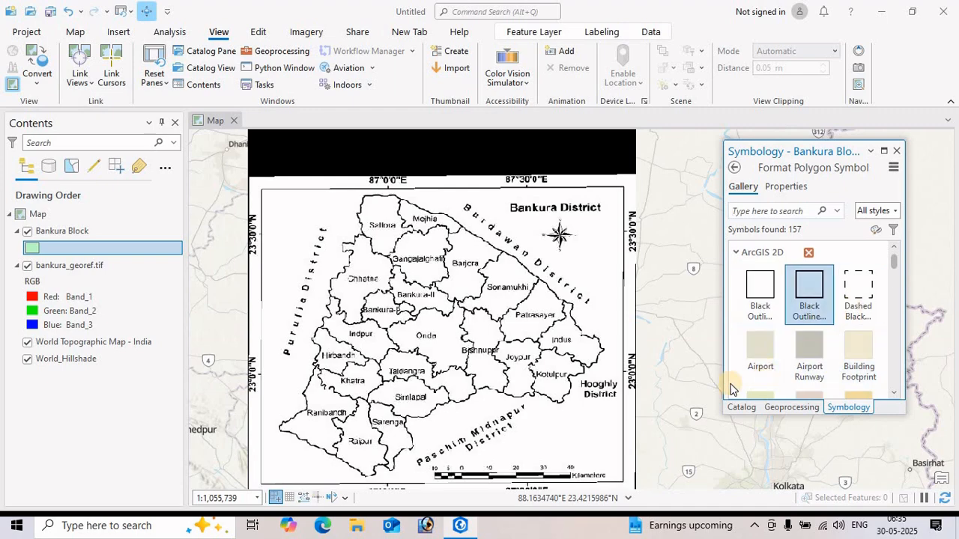
scroll(393, 277, up, 3)
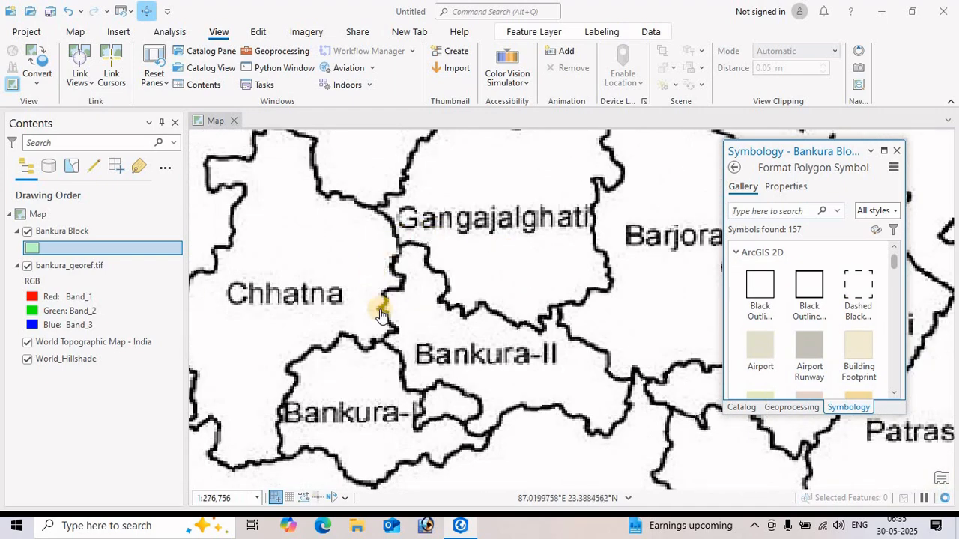
scroll(402, 299, down, 2)
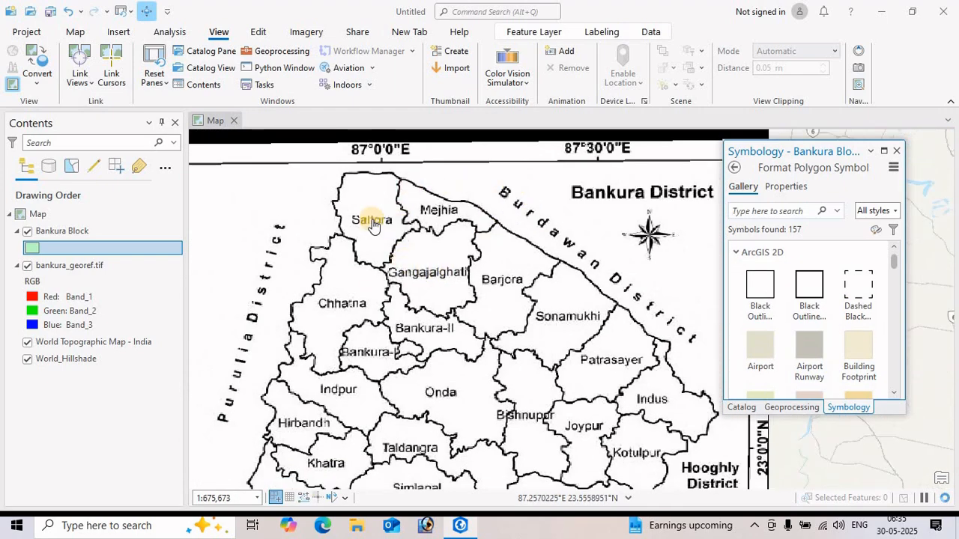
click(855, 284)
click(810, 291)
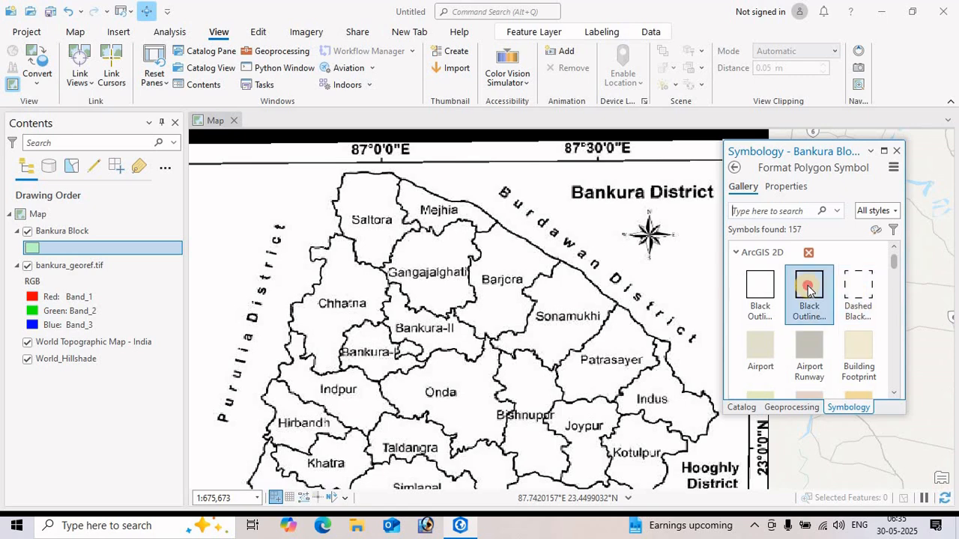
Set the Bankura Block symbol's outline color to red and its outline width to 4 pt, and apply the changes
click(783, 187)
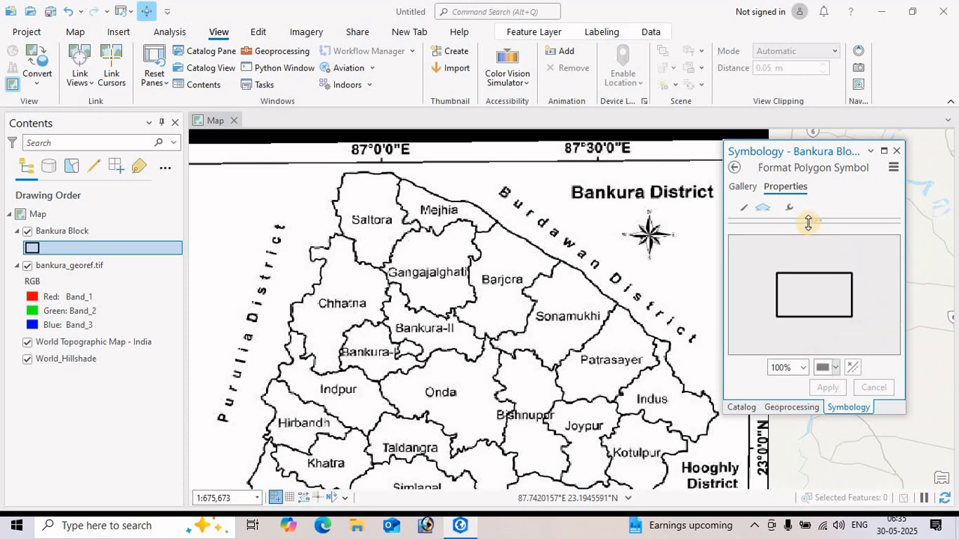
drag(809, 221, 813, 325)
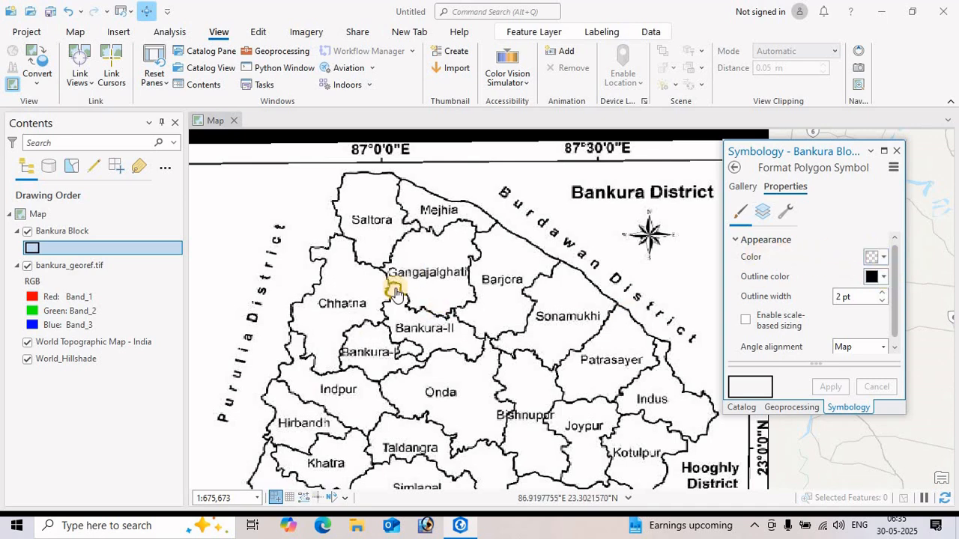
click(884, 277)
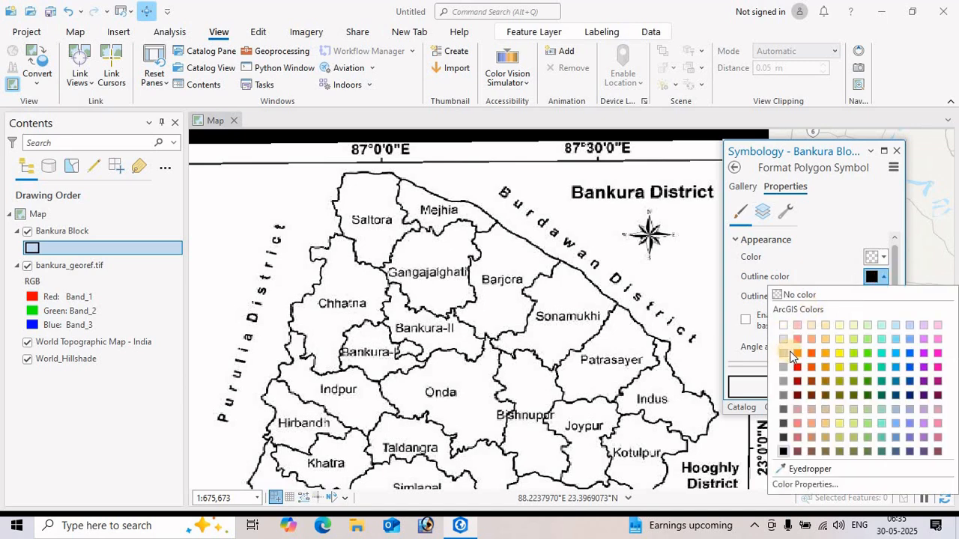
click(796, 354)
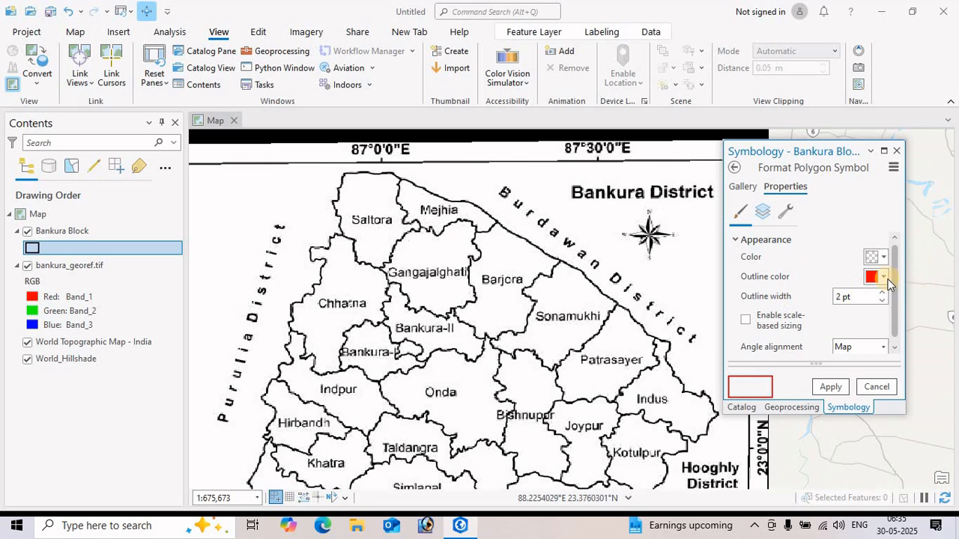
click(827, 388)
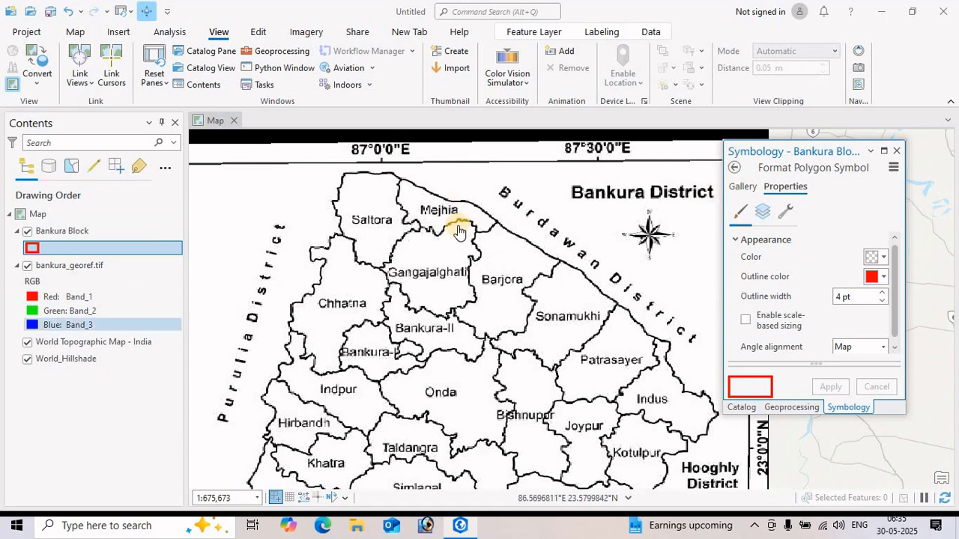
Start creating features with the Bankura Block template and activate its polygon construction tool for the Saltora area
click(258, 33)
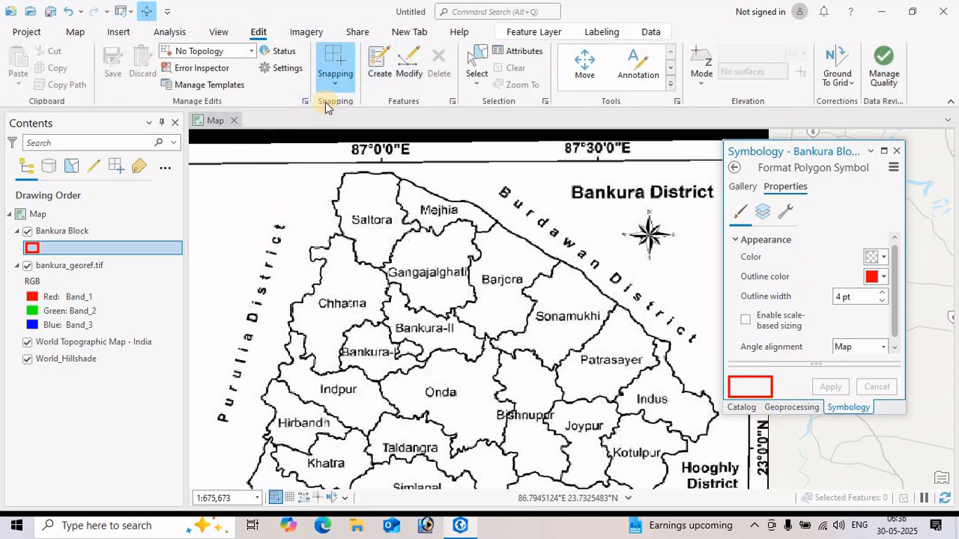
click(378, 60)
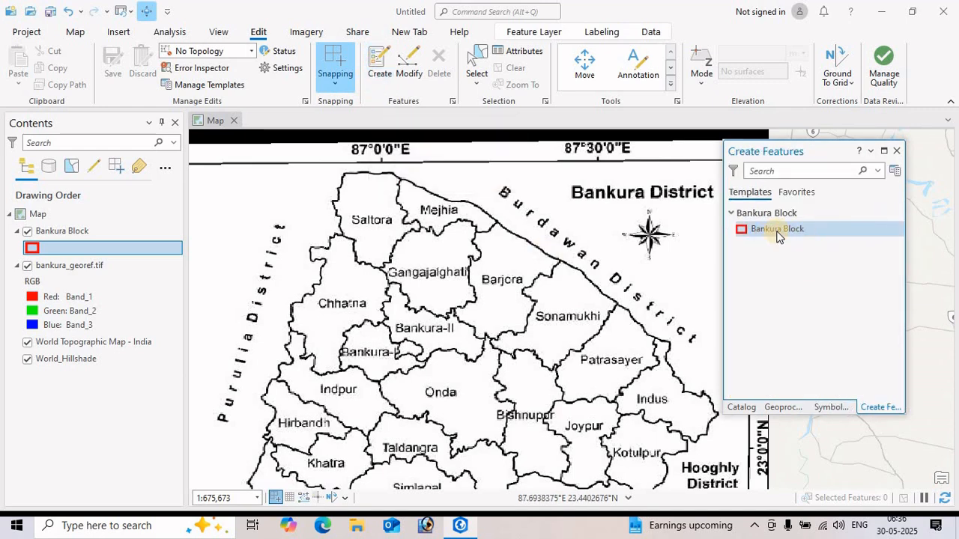
click(779, 233)
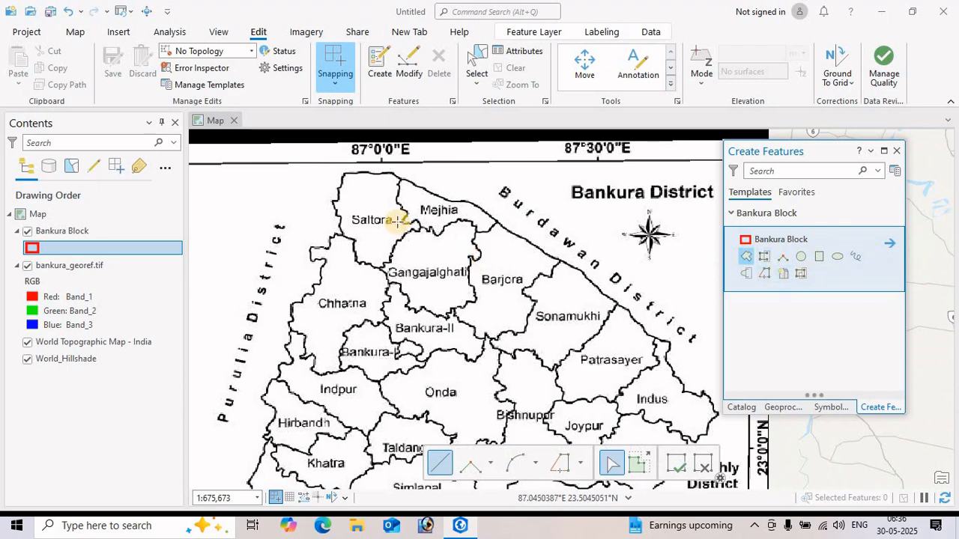
drag(400, 224, 426, 278)
scroll(381, 232, up, 3)
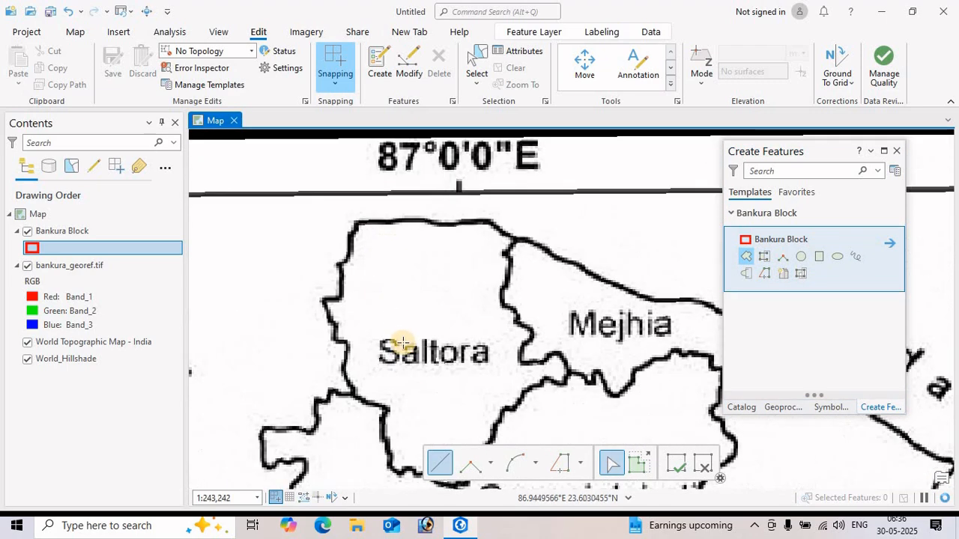
scroll(395, 318, up, 1)
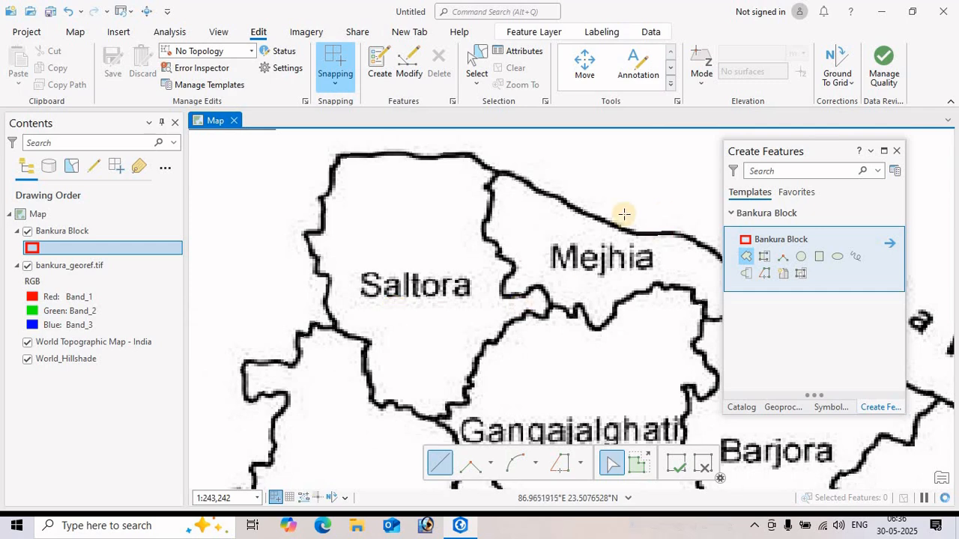
click(748, 257)
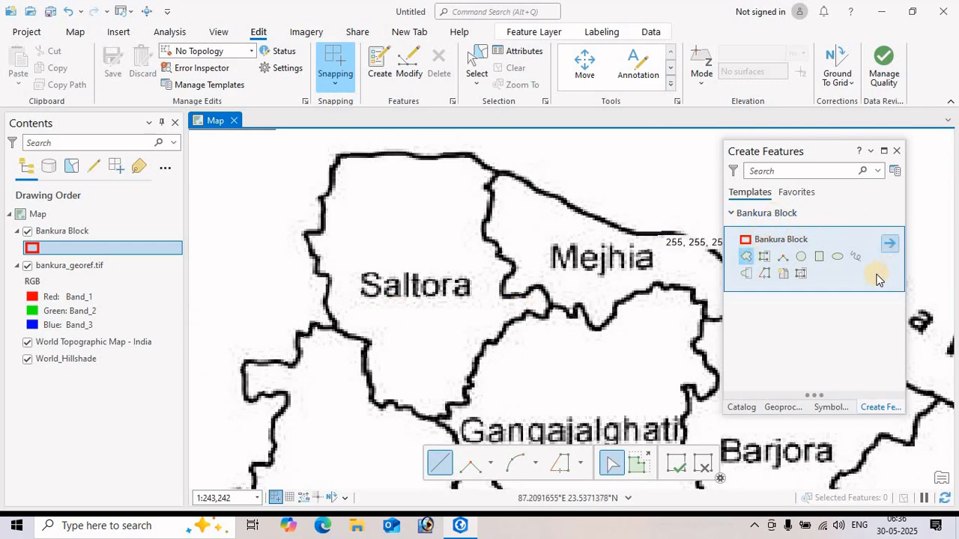
click(747, 257)
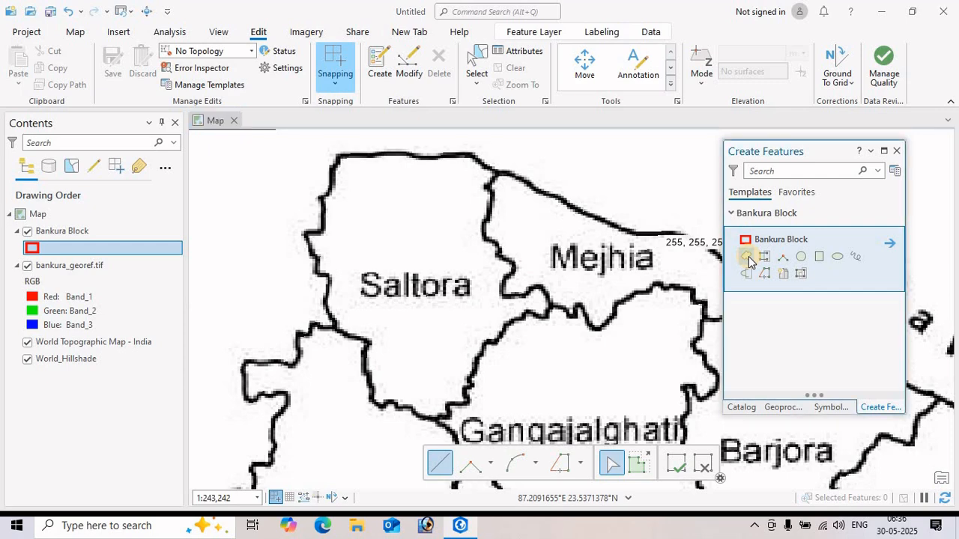
Digitize the Saltora block as a polygon by tracing its boundary vertex by vertex, and finish the sketch
click(547, 305)
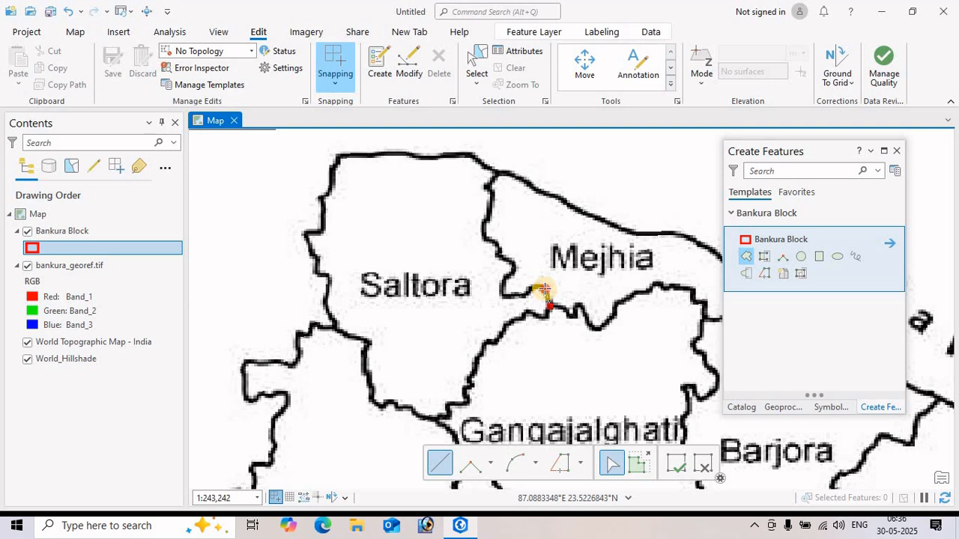
click(510, 298)
click(494, 285)
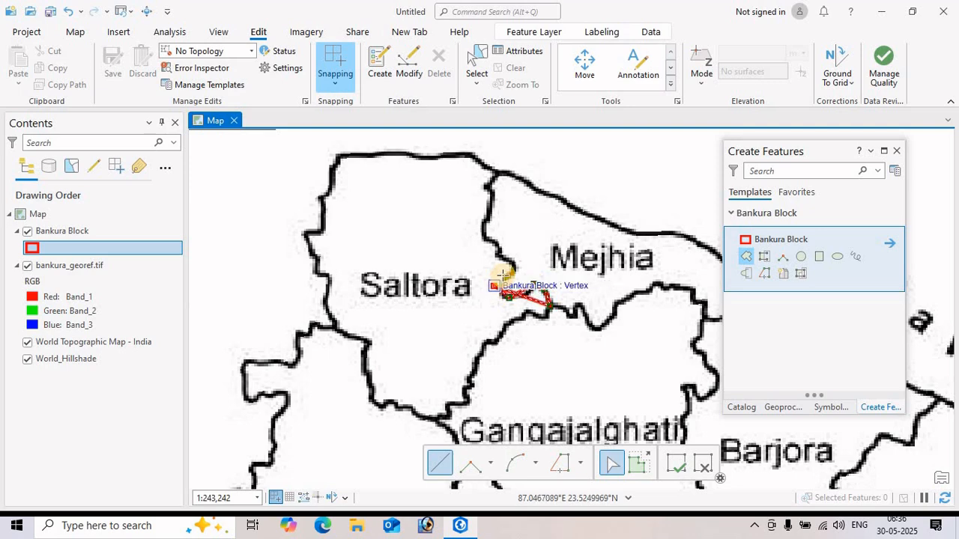
click(508, 270)
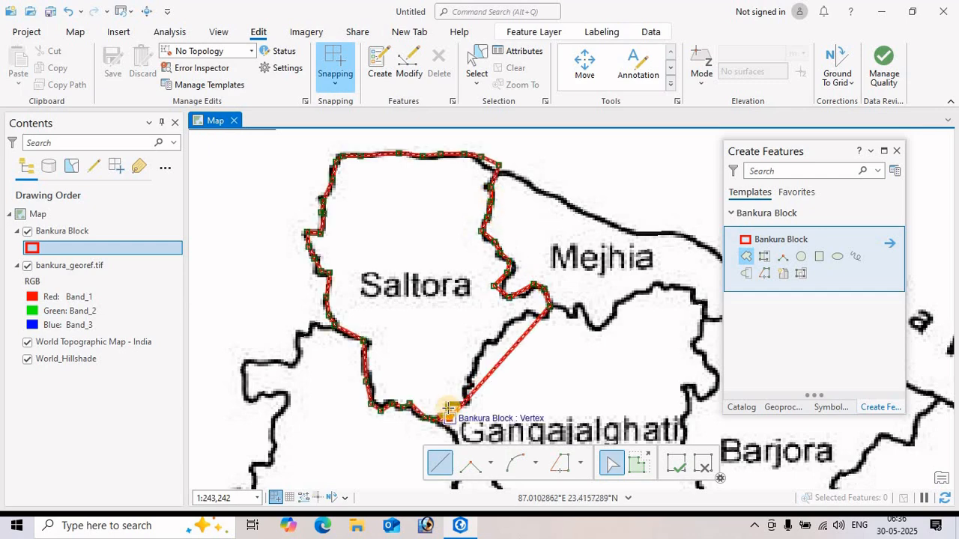
click(448, 401)
click(468, 404)
click(465, 390)
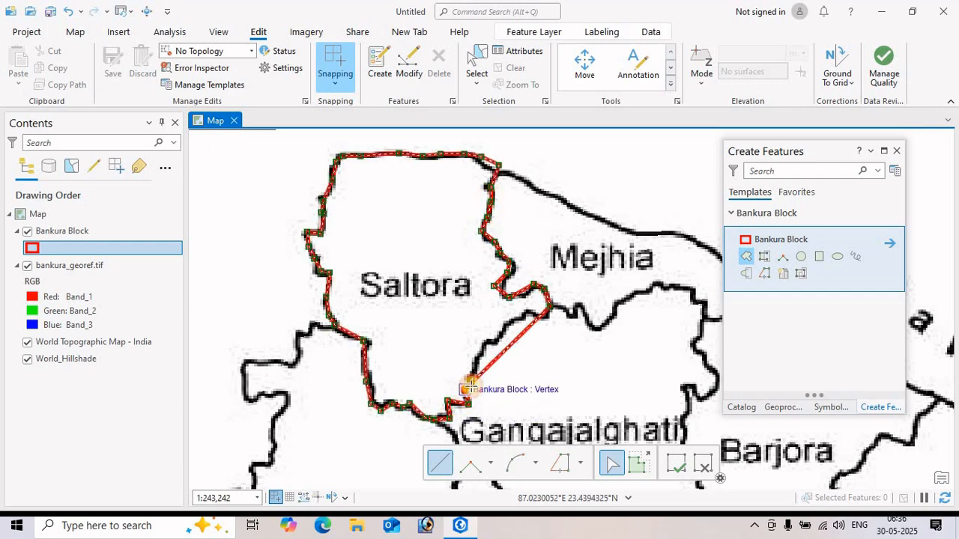
click(471, 384)
click(481, 374)
click(480, 355)
click(493, 346)
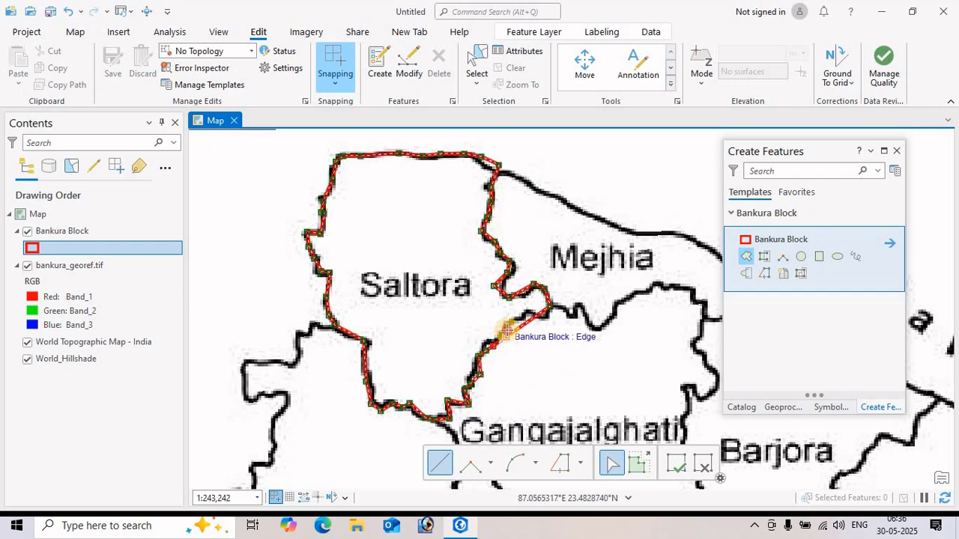
click(509, 335)
click(511, 321)
click(526, 315)
click(539, 319)
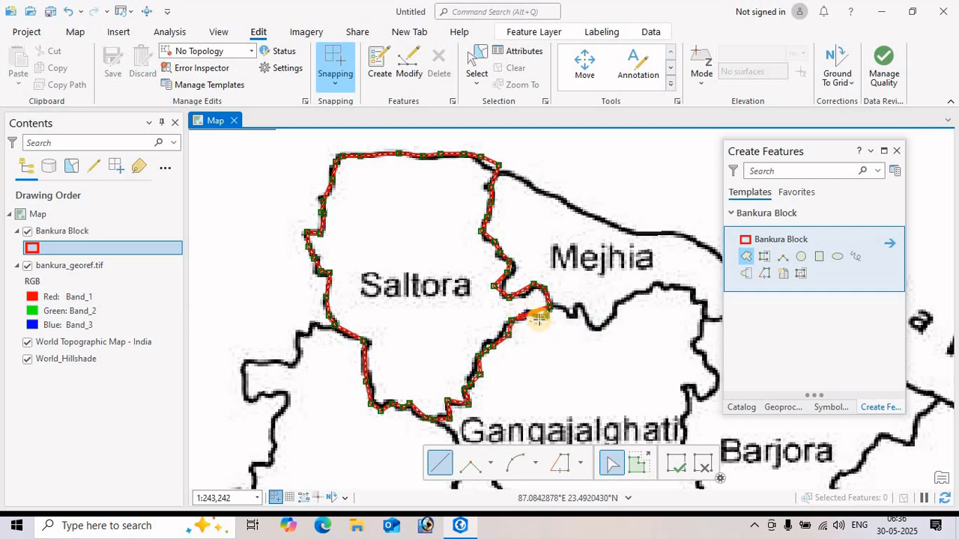
click(550, 320)
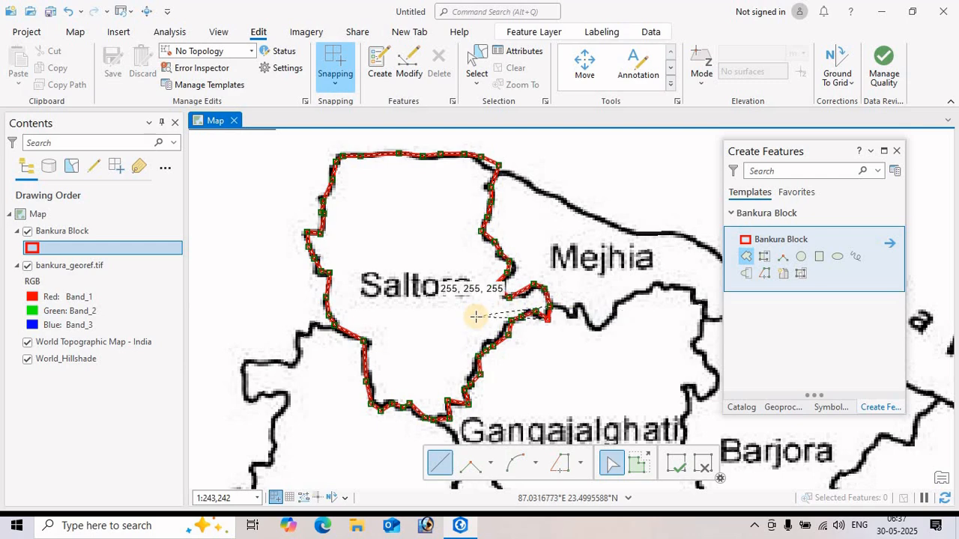
key(F2)
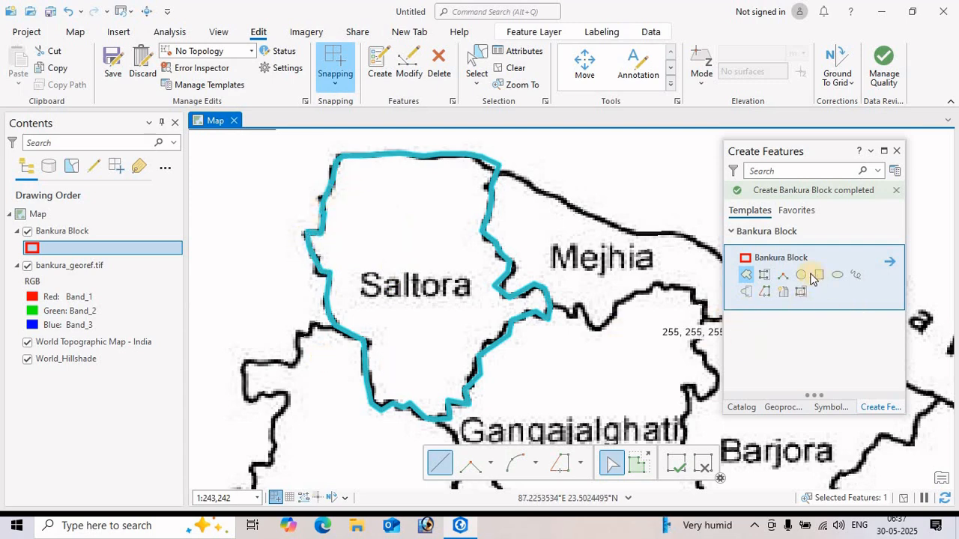
Set the Bankura Block symbol's outline width to 2 pt and apply the change
click(829, 407)
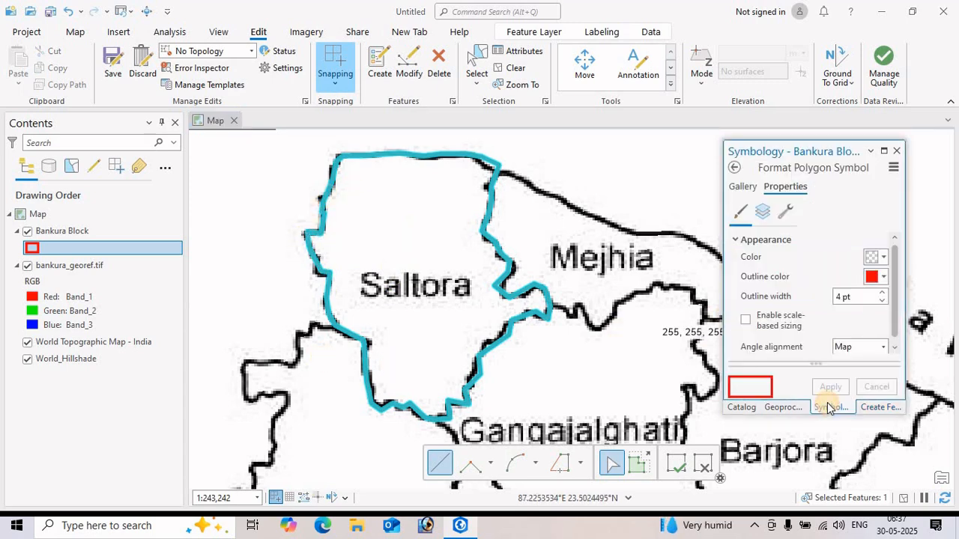
click(884, 300)
click(884, 300)
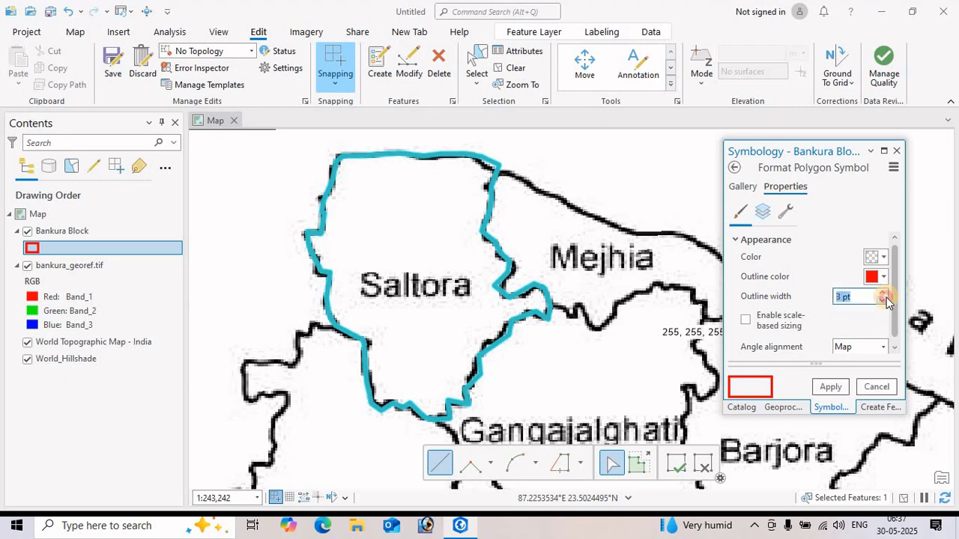
click(829, 388)
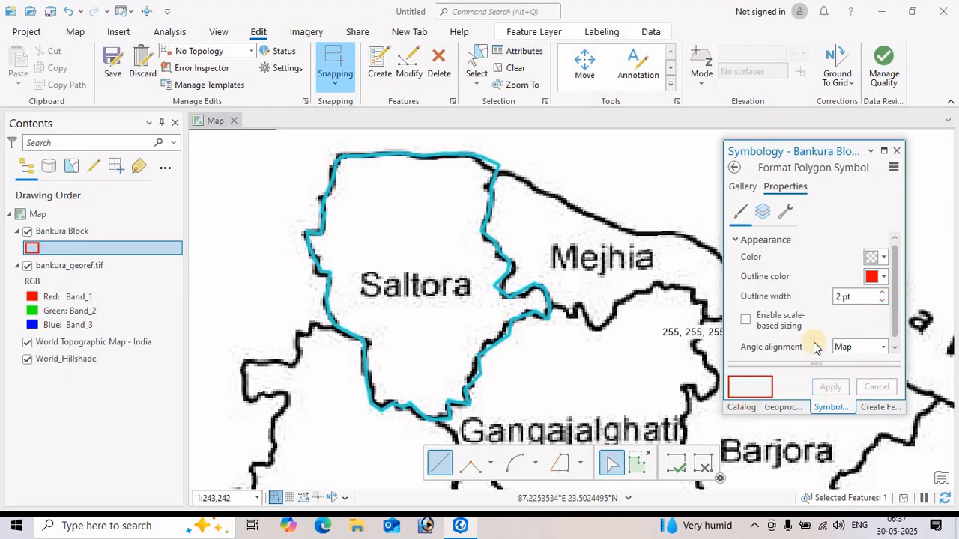
scroll(417, 346, up, 1)
scroll(417, 346, down, 1)
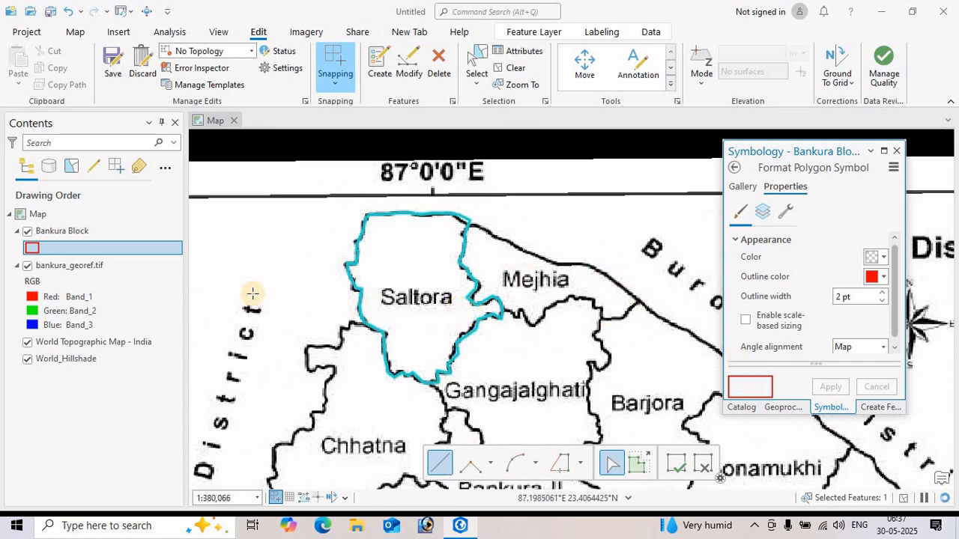
Open the Bankura Block attribute table and enter Saltora in the Field column of the digitized polygon's row
right_click(76, 250)
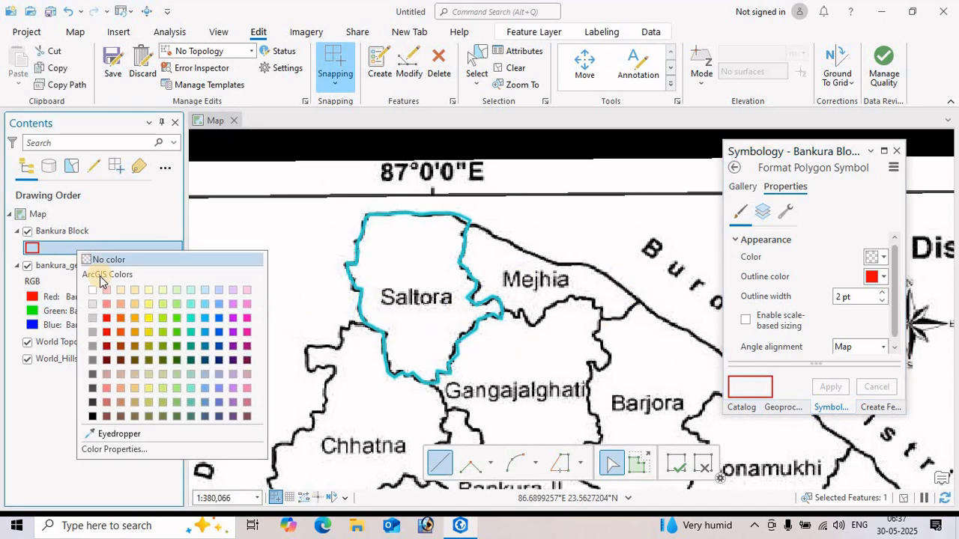
click(54, 232)
right_click(54, 232)
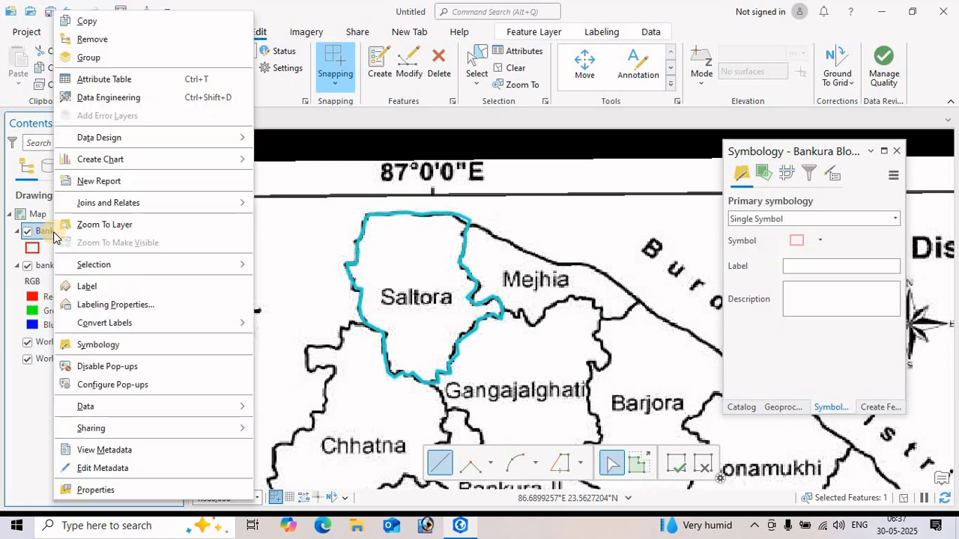
click(102, 79)
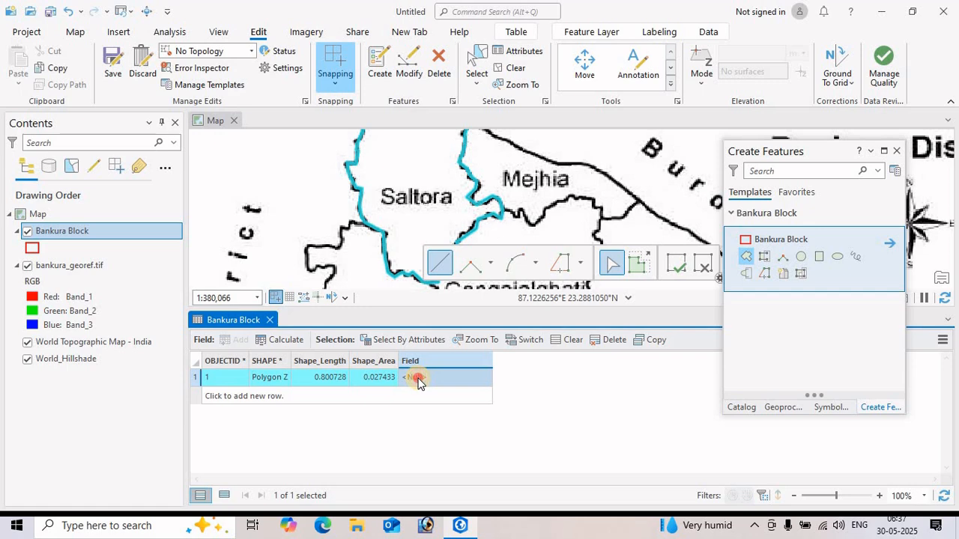
double_click(417, 380)
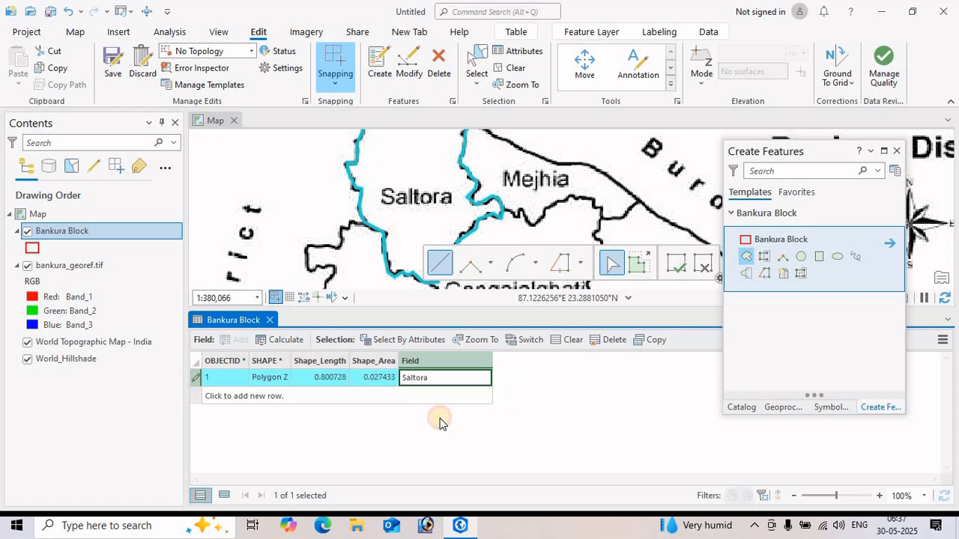
key(Return)
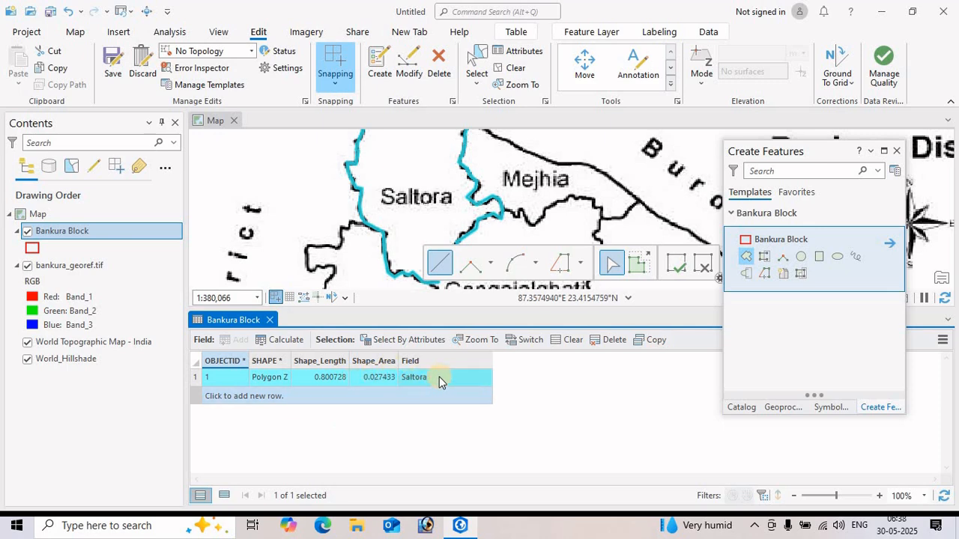
Close the attribute table and save all edits to the Bankura Block layer
click(272, 320)
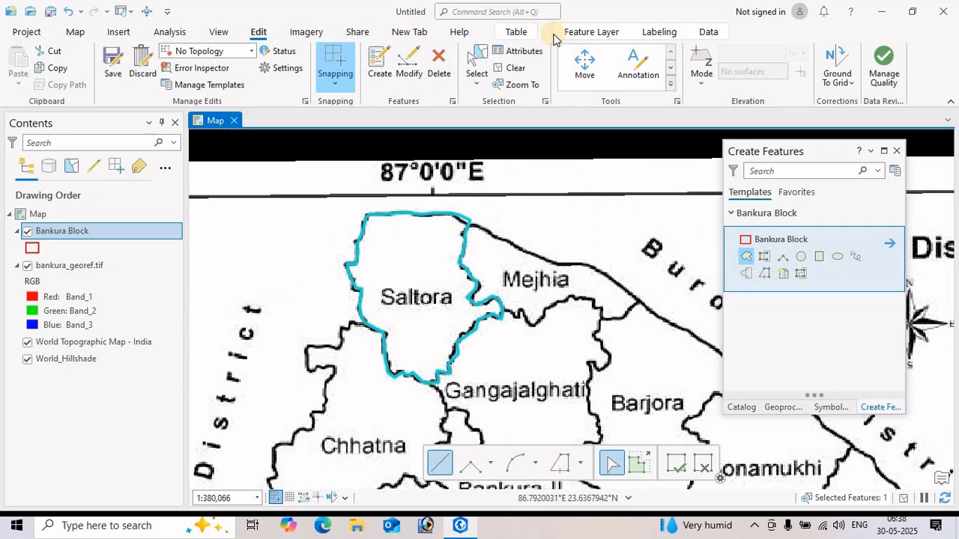
click(112, 63)
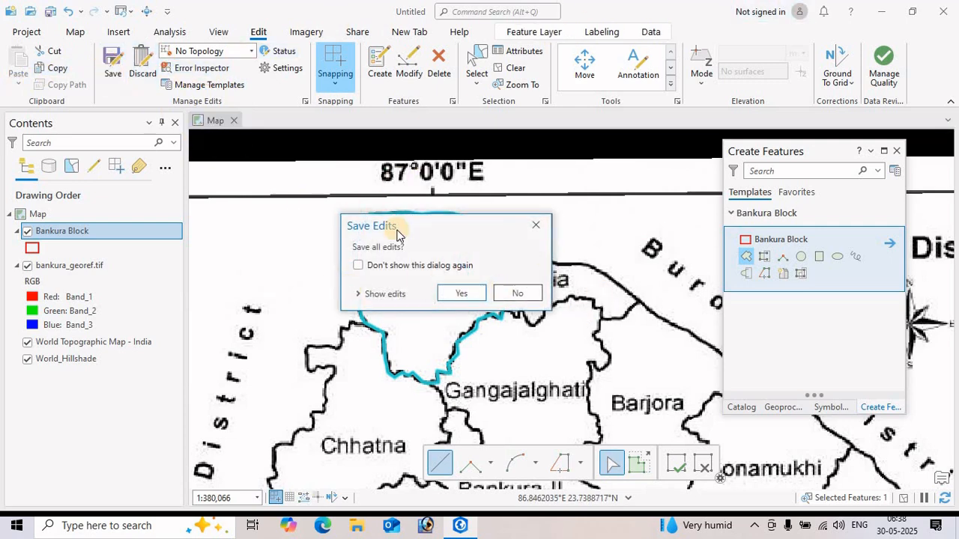
click(465, 294)
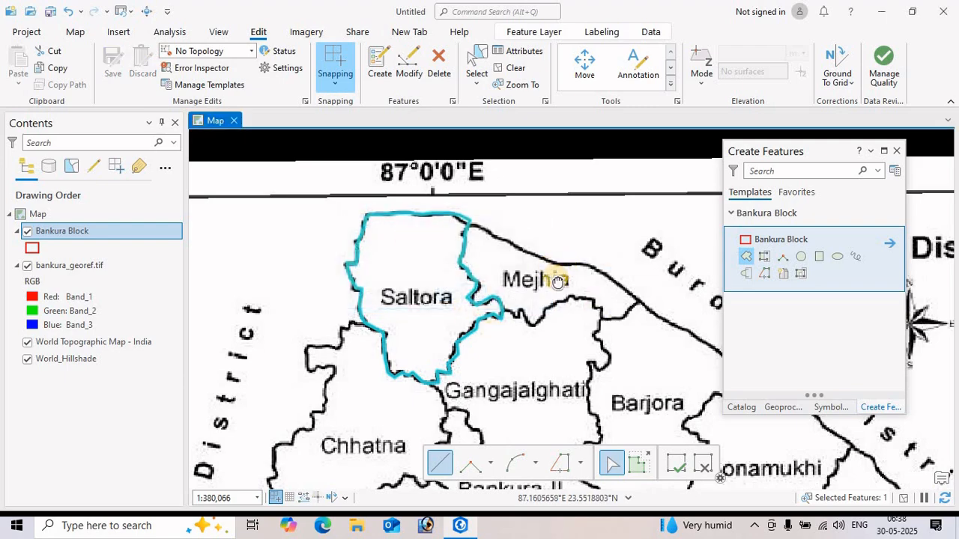
Check the snapping options near the Saltora–Mejhia boundary, leaving snapping on and accepting an XY tolerance of 10 pixels
scroll(419, 313, down, 2)
scroll(553, 395, up, 5)
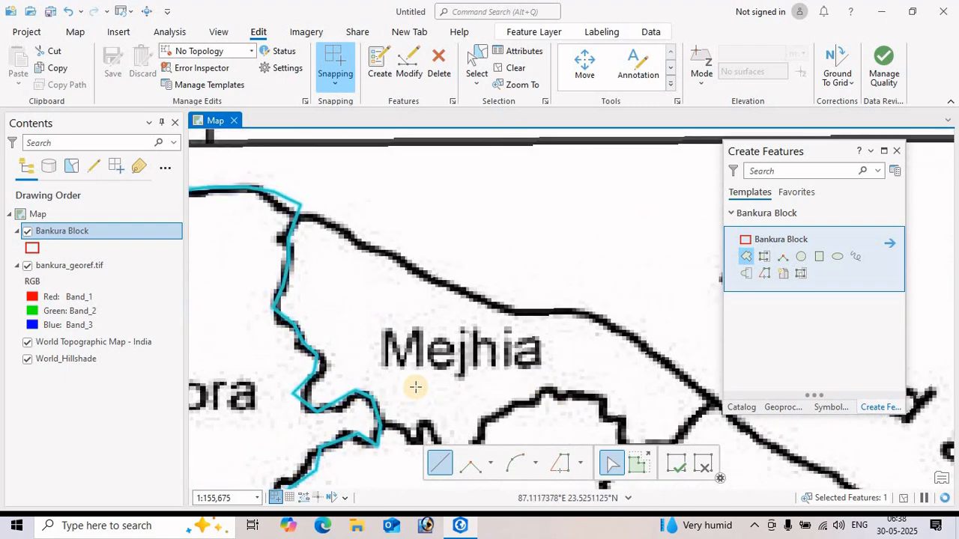
scroll(439, 270, up, 2)
scroll(439, 270, down, 2)
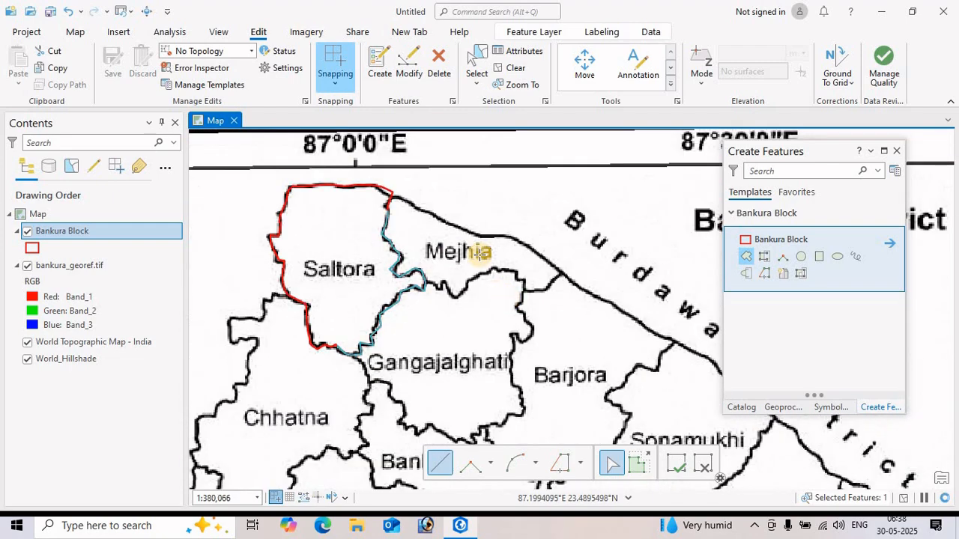
scroll(437, 215, up, 2)
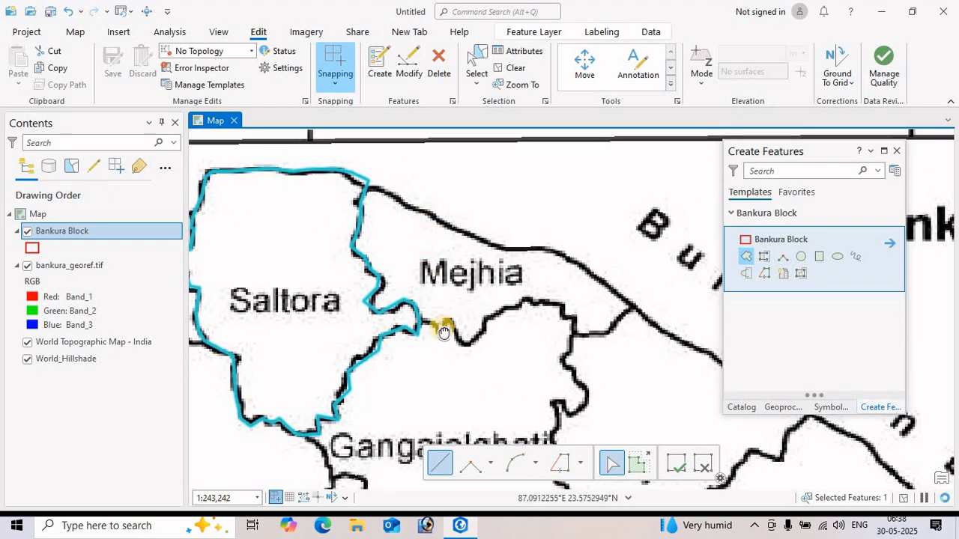
drag(442, 330, 465, 420)
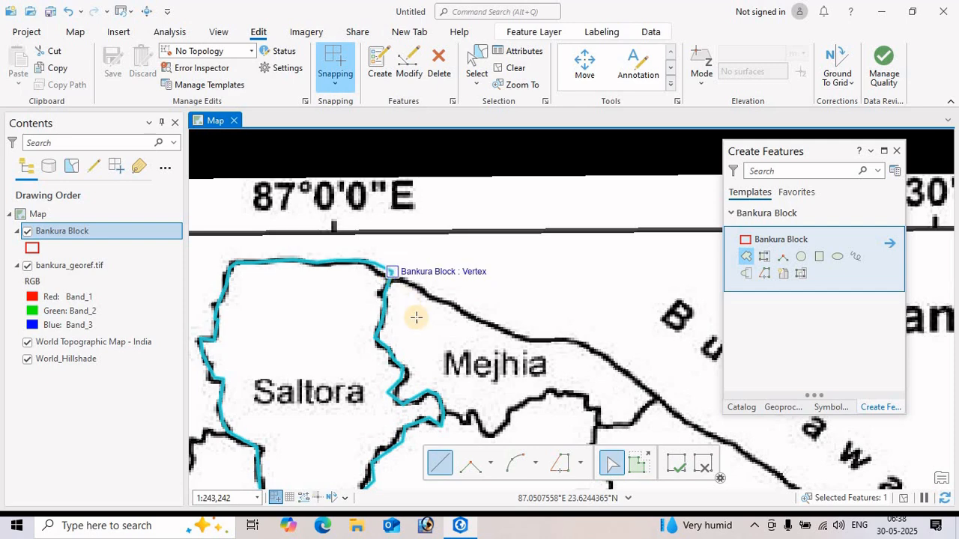
scroll(413, 310, up, 3)
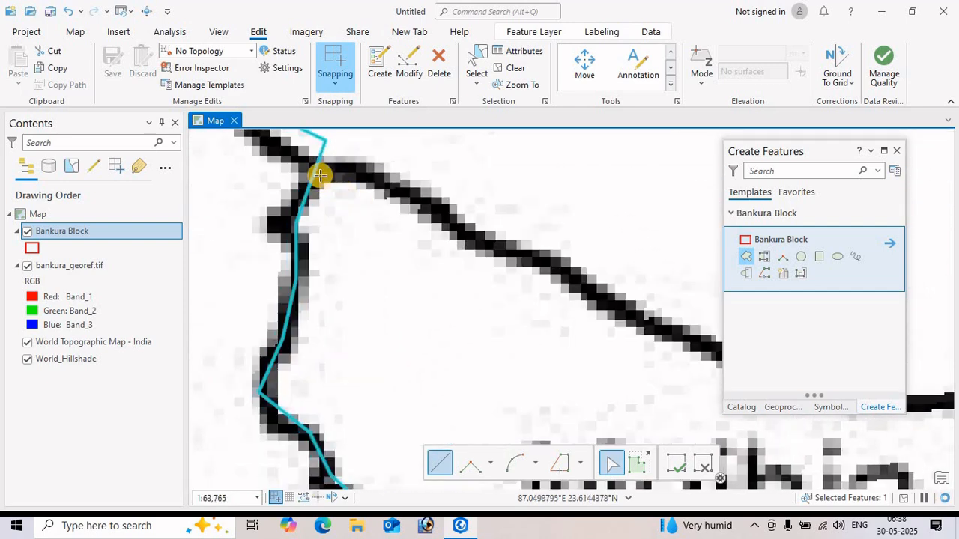
click(334, 90)
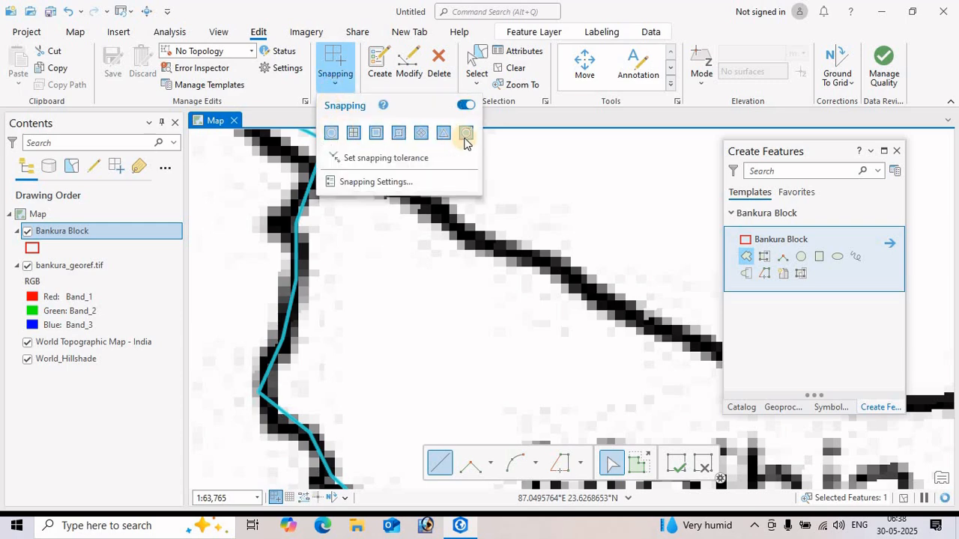
click(464, 106)
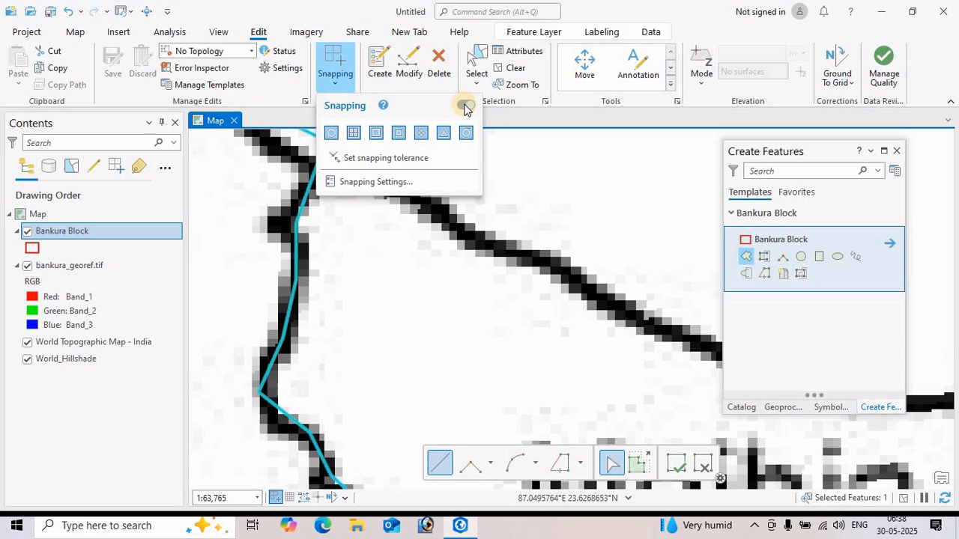
click(466, 106)
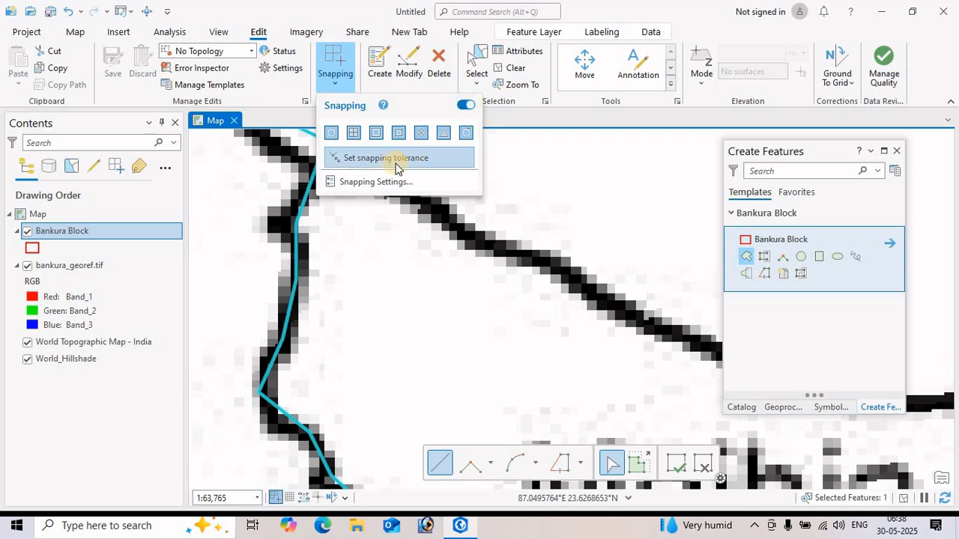
click(370, 183)
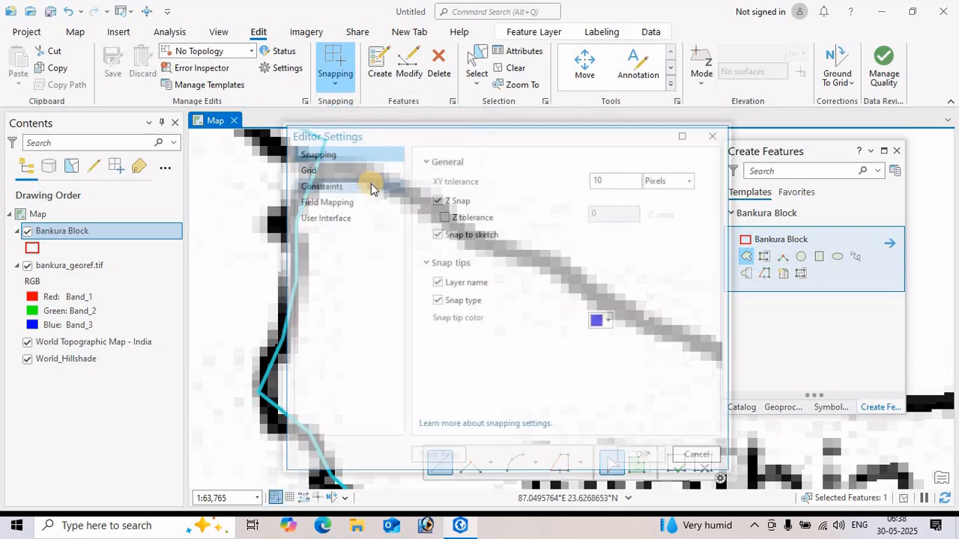
double_click(607, 177)
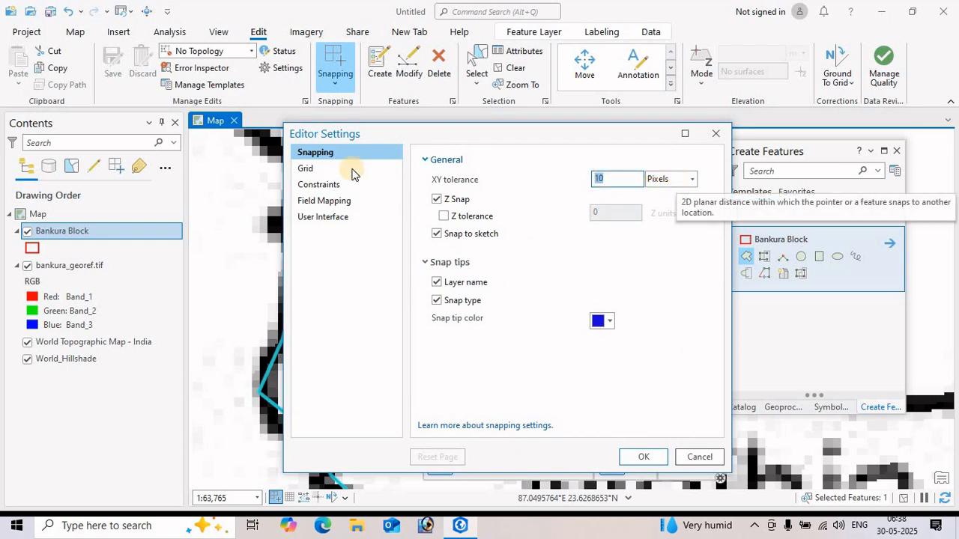
click(645, 457)
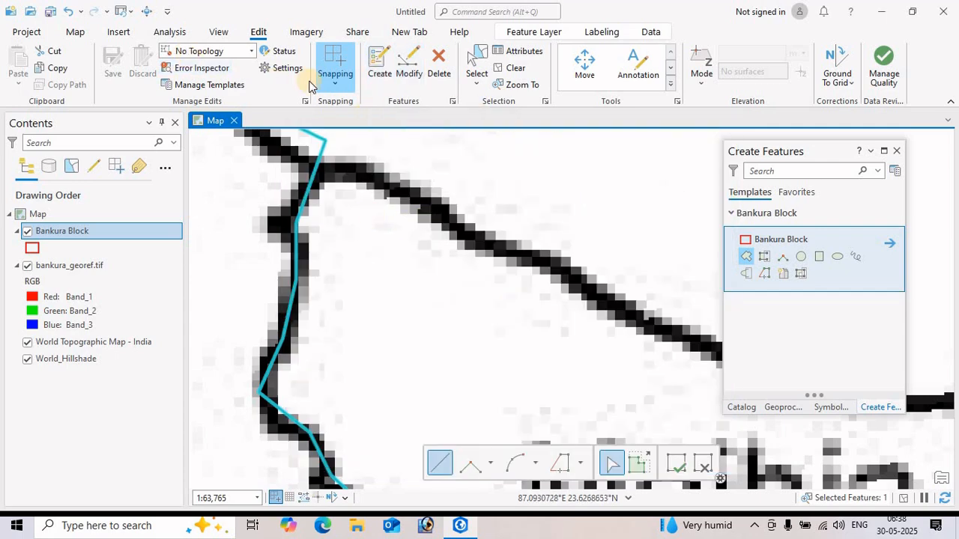
Start a new Bankura Block polygon on the Saltora polygon's northeastern edge and digitize vertices along Mejhia's northern boundary
click(380, 65)
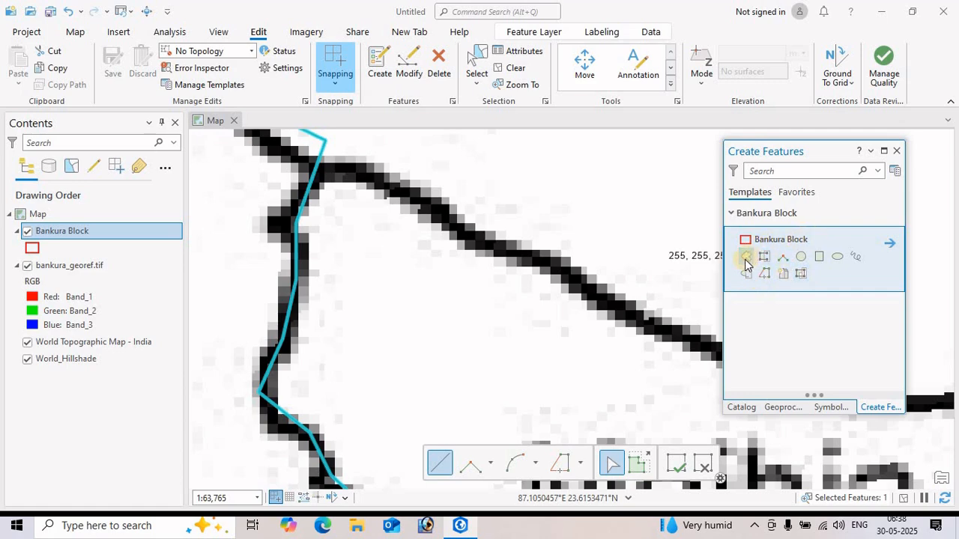
click(746, 262)
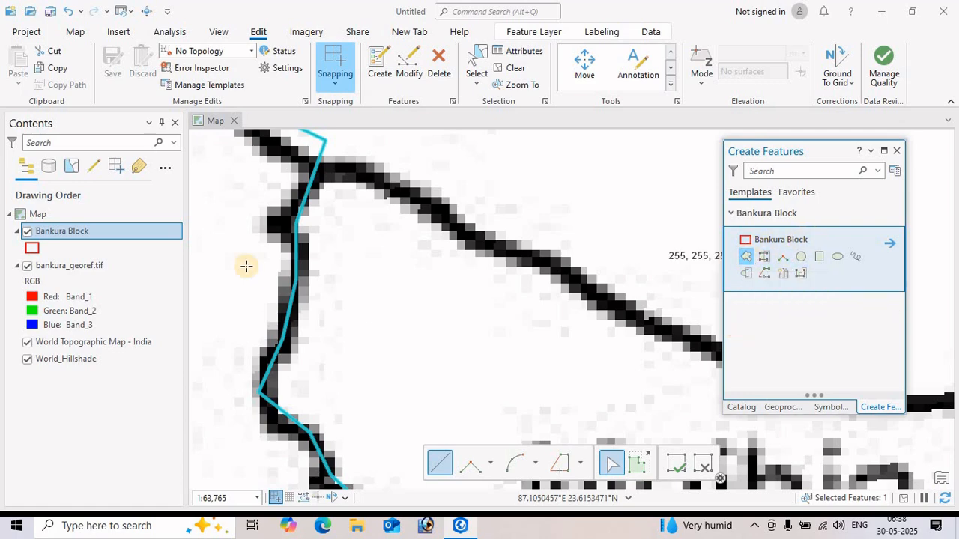
click(313, 176)
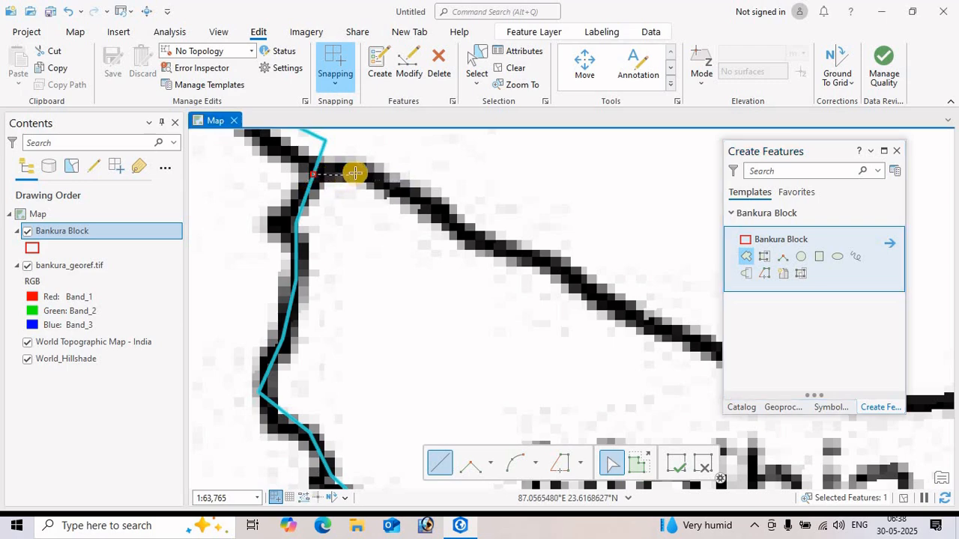
click(354, 173)
click(393, 191)
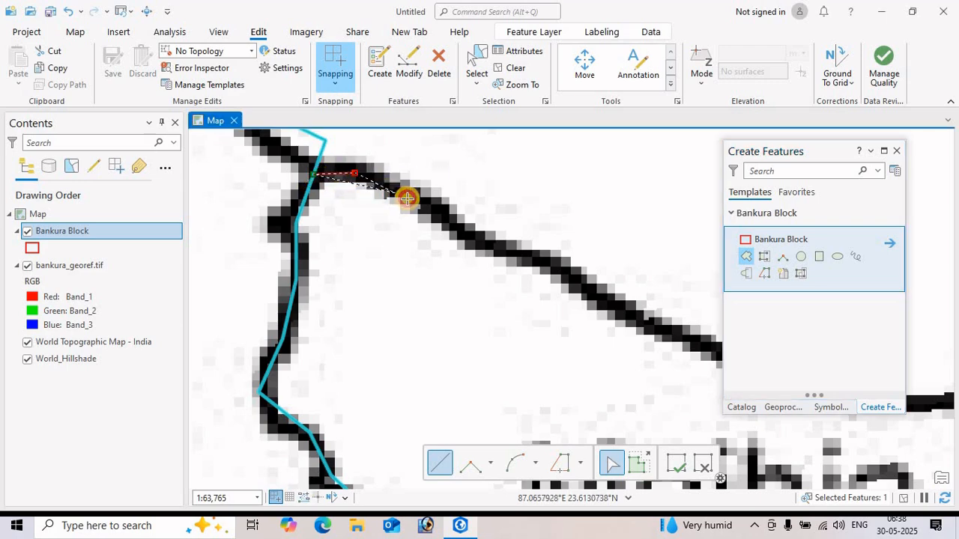
click(452, 218)
click(530, 248)
click(561, 267)
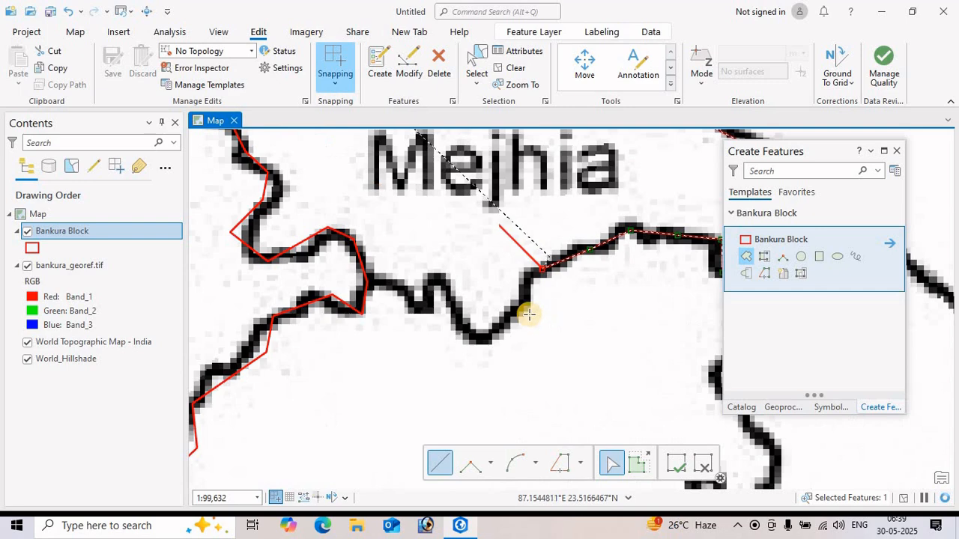
Continue the polygon westward along Mejhia's southern boundary, ending with a vertex snapped to the Saltora polygon's edge
click(523, 307)
click(491, 336)
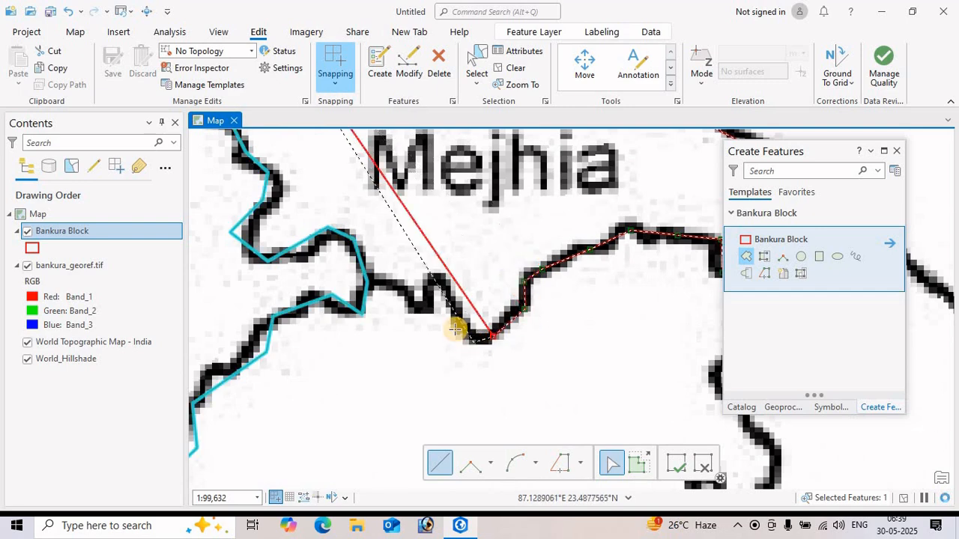
click(453, 328)
click(446, 292)
click(435, 281)
click(426, 305)
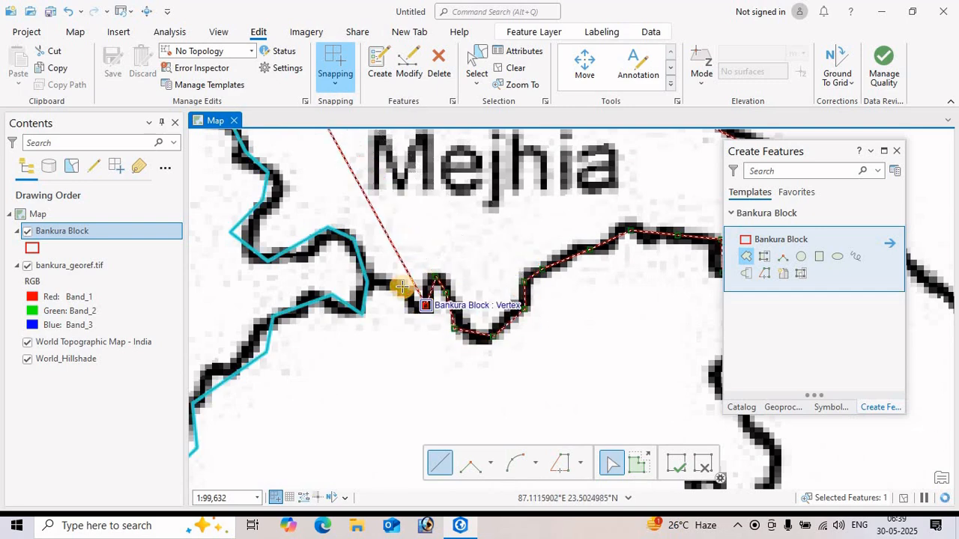
click(402, 286)
click(383, 282)
drag(402, 290, 506, 408)
scroll(504, 382, up, 1)
scroll(503, 382, up, 1)
scroll(503, 382, down, 3)
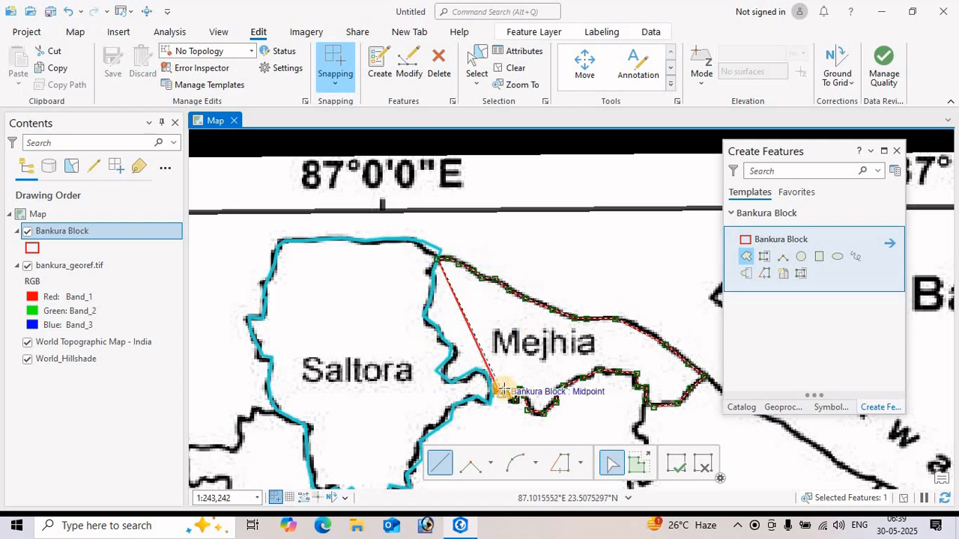
scroll(504, 388, up, 2)
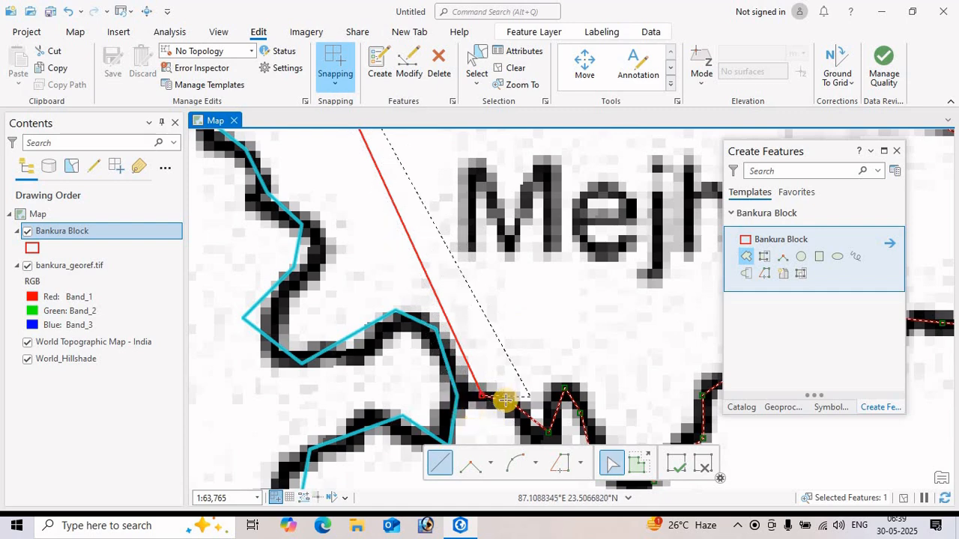
click(456, 395)
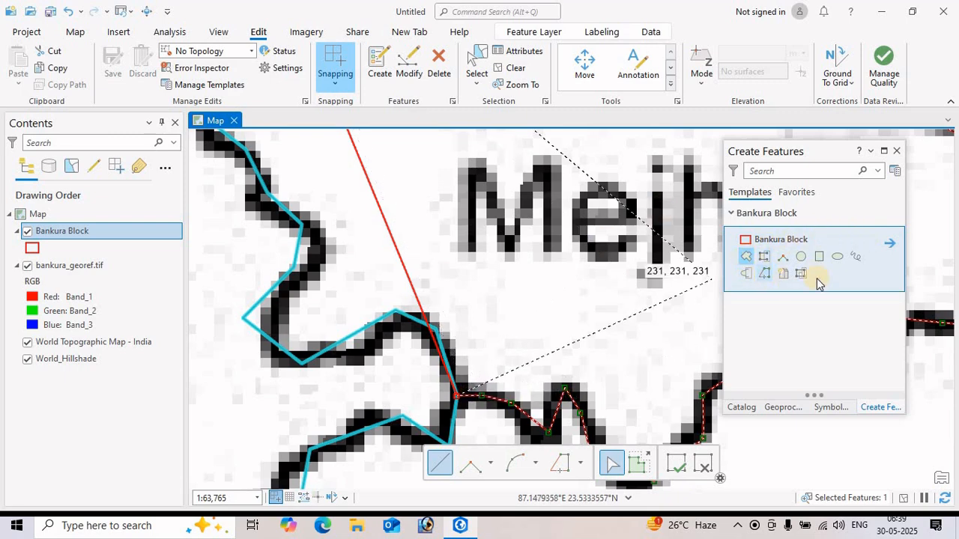
Trace the shared Saltora edge northward to the polygon's starting point with the Trace tool and finish the Mejhia polygon
click(765, 273)
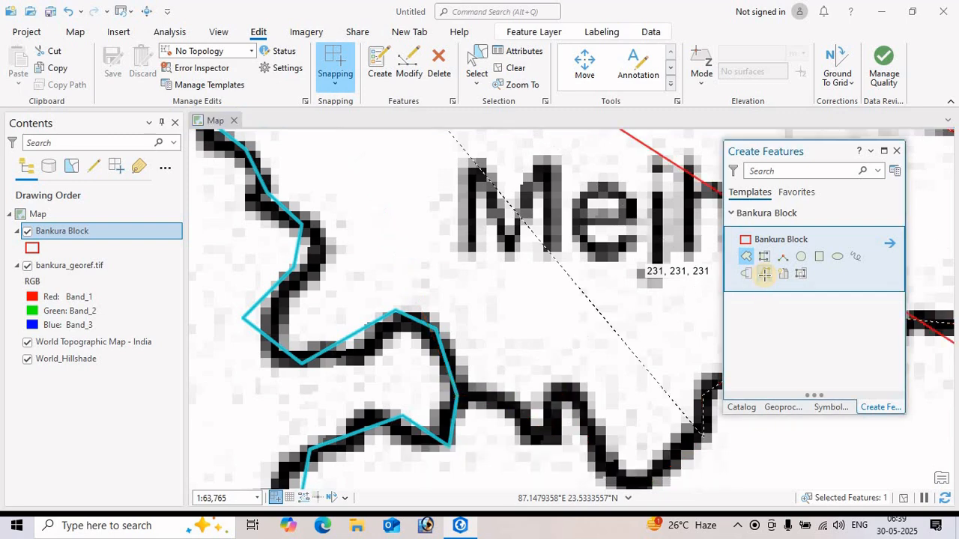
click(457, 397)
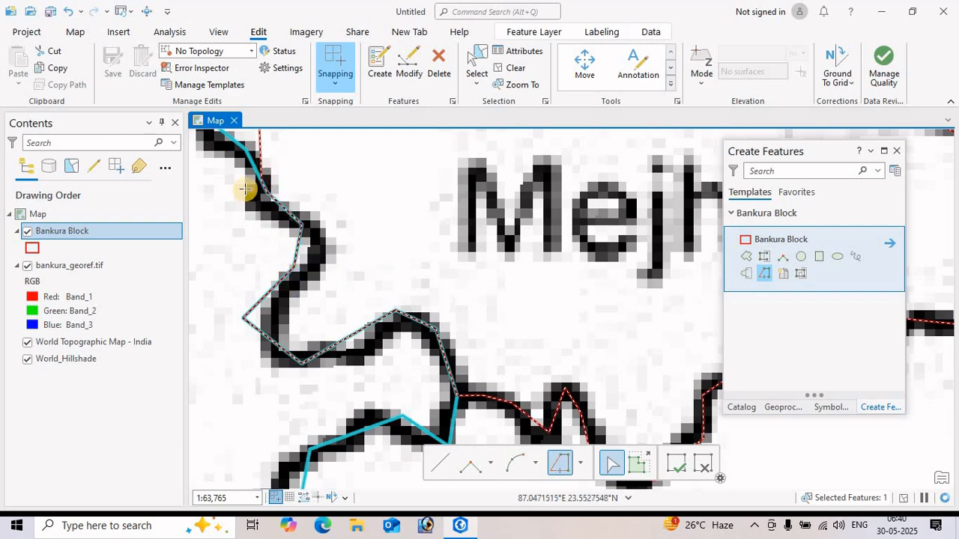
drag(294, 248, 349, 376)
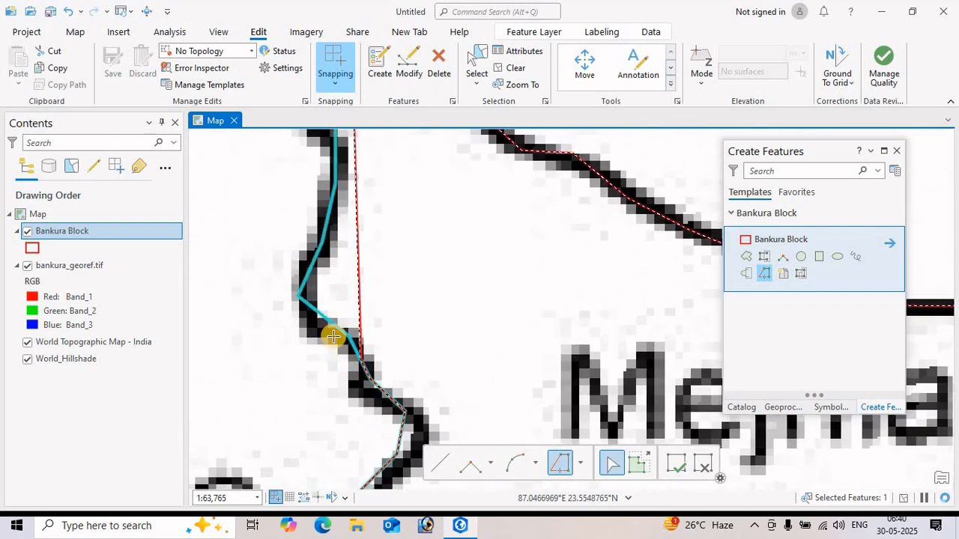
drag(342, 257, 336, 375)
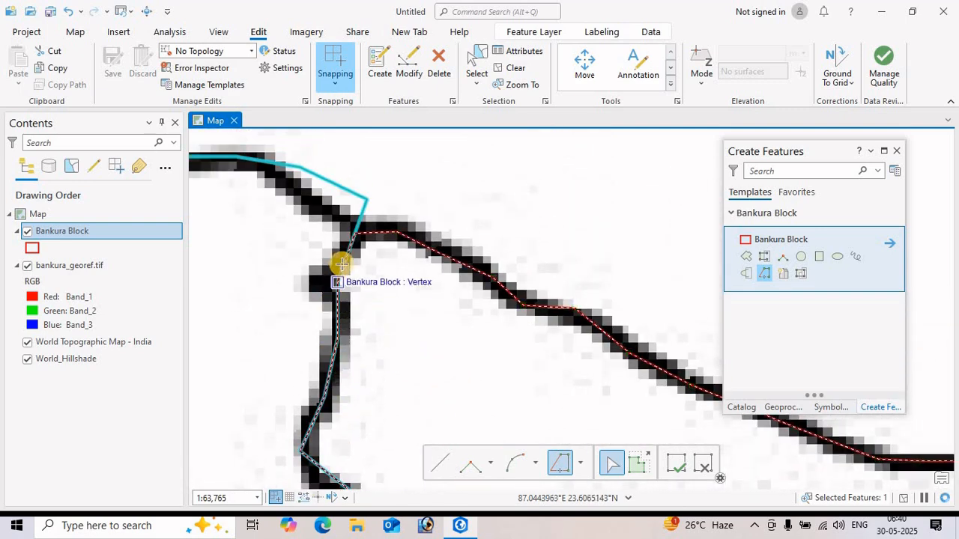
double_click(353, 245)
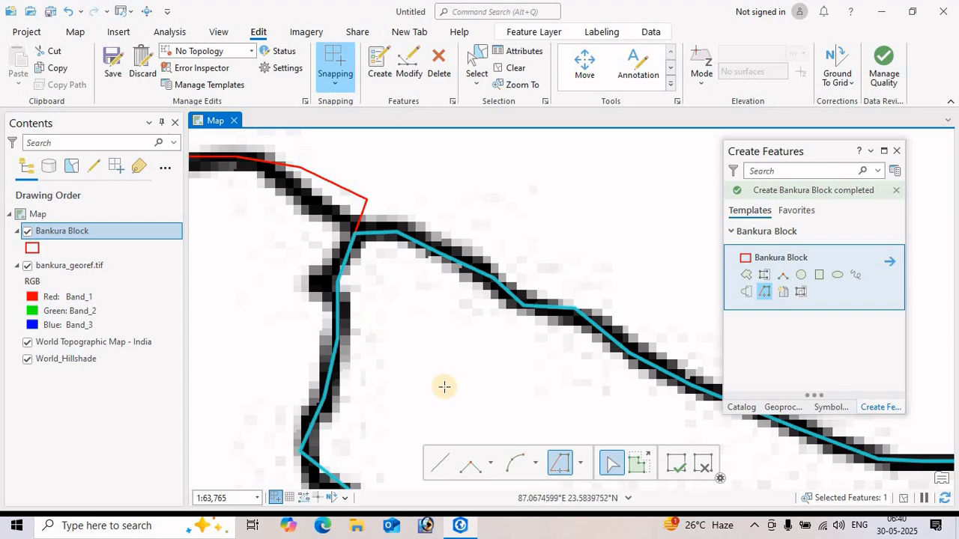
Save all edits to keep the new Mejhia polygon
scroll(443, 385, down, 5)
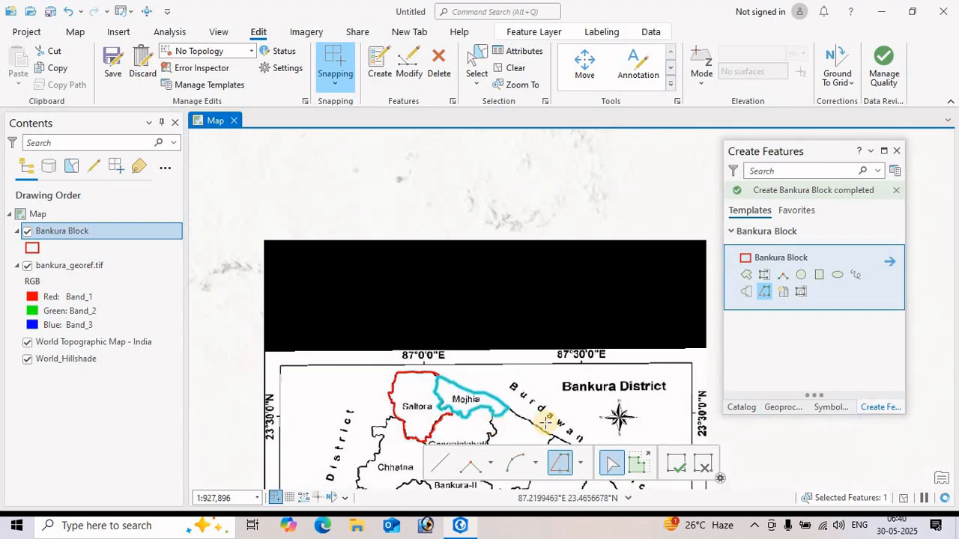
drag(545, 424, 523, 323)
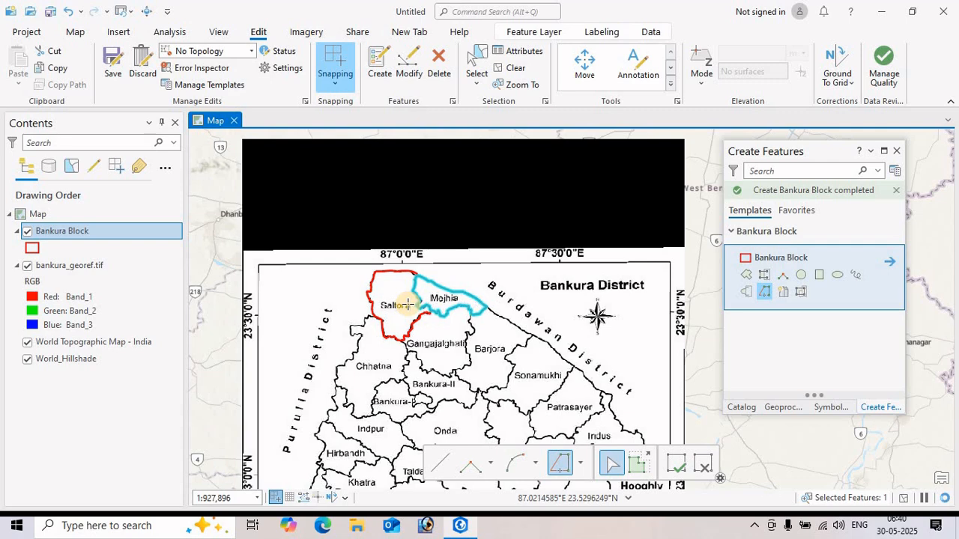
click(113, 63)
click(468, 292)
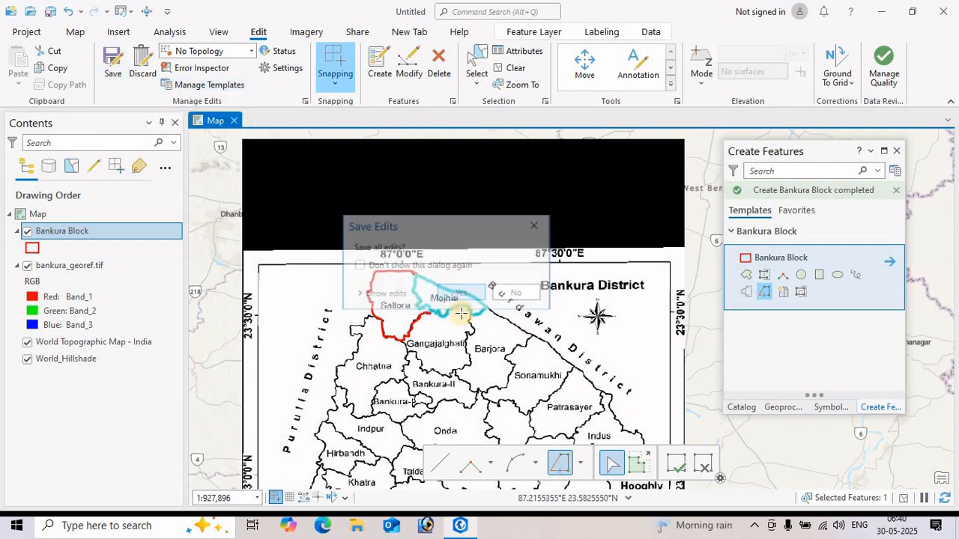
Open the Bankura Block attribute table and enter mejhia in the Field column of the second polygon's row
scroll(457, 305, up, 3)
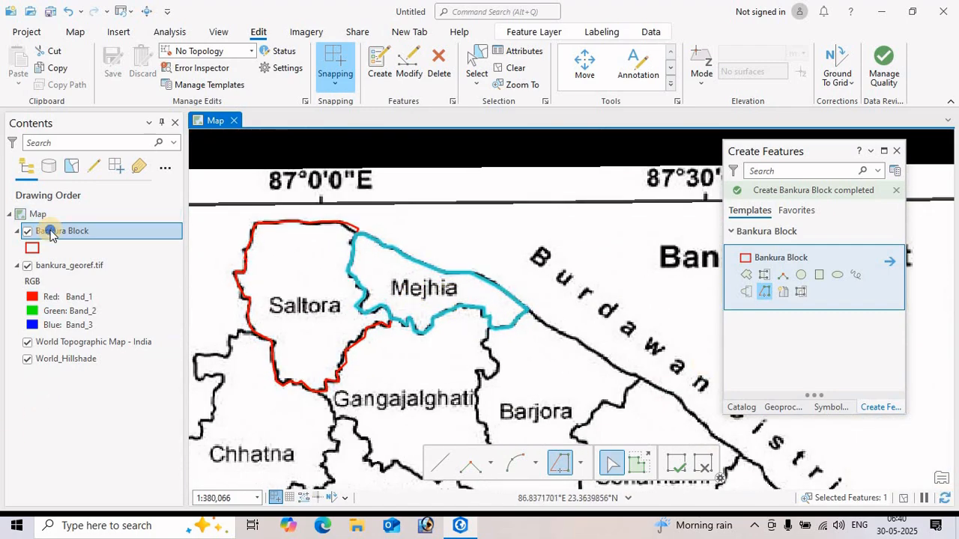
right_click(50, 231)
click(661, 368)
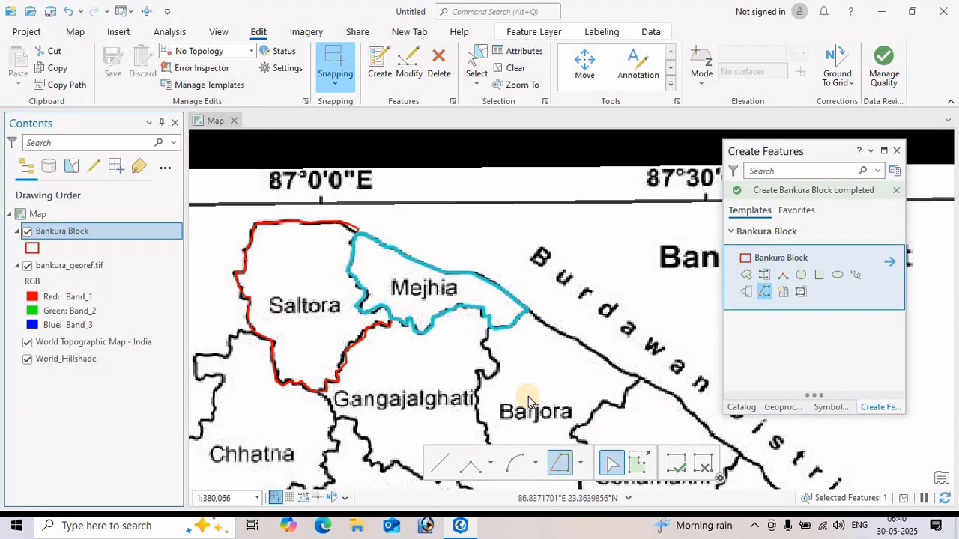
key(Down)
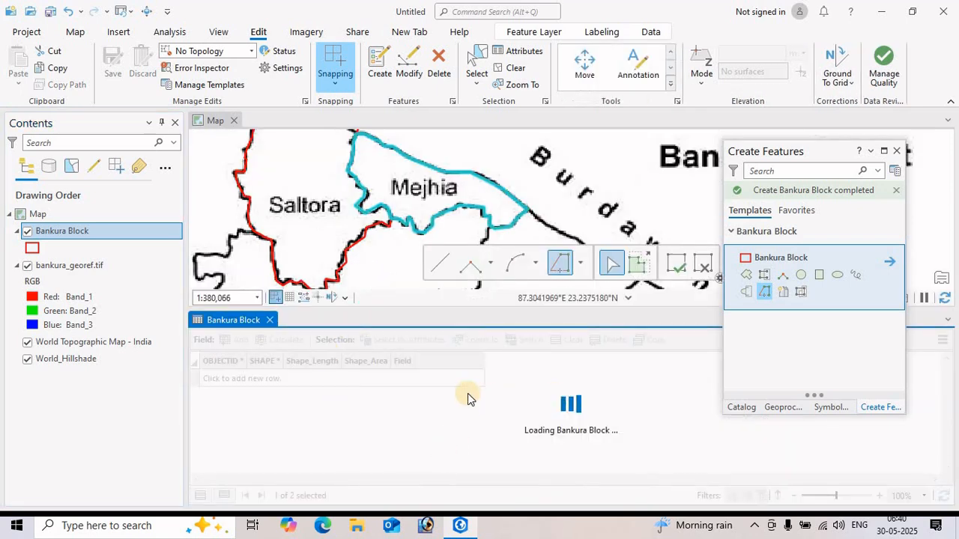
click(432, 395)
click(432, 396)
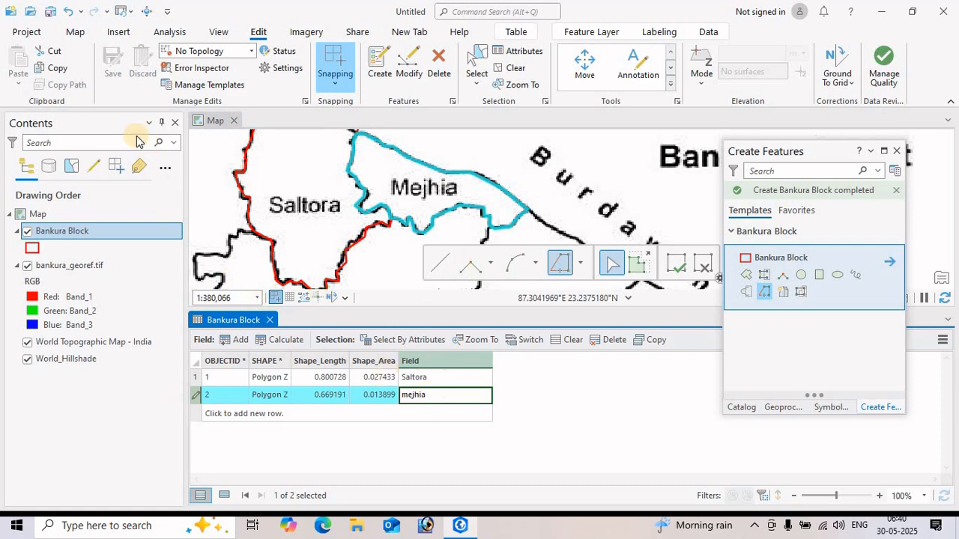
click(589, 420)
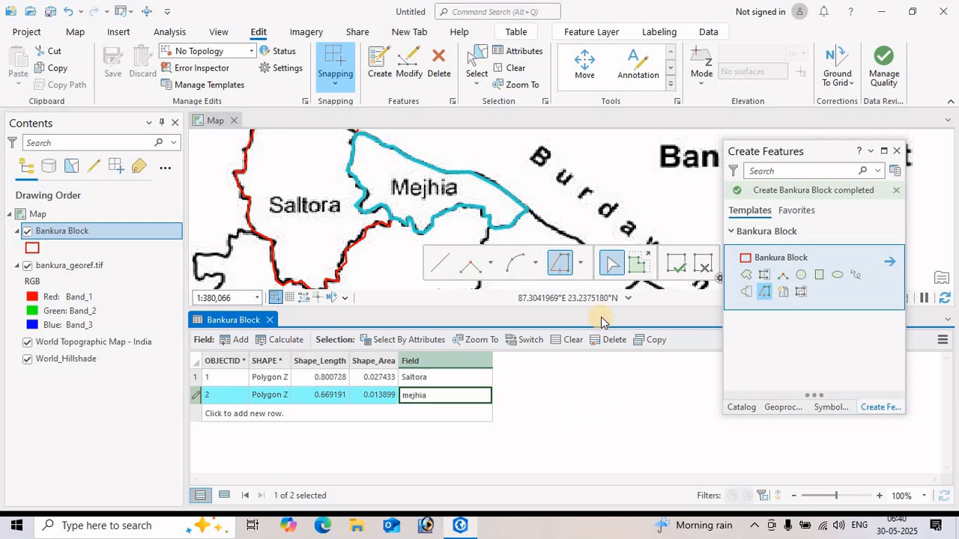
Close the attribute table and save all edits to the block name
click(270, 320)
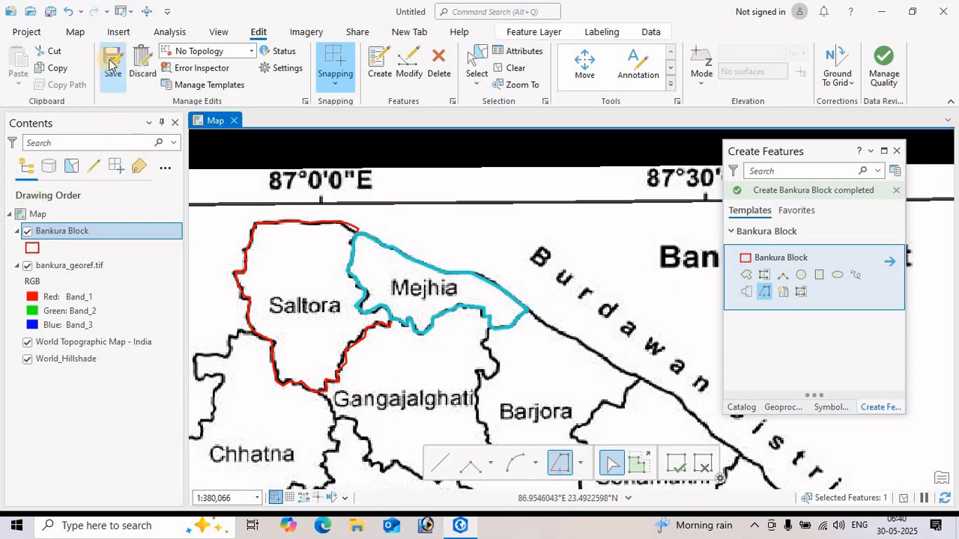
click(111, 65)
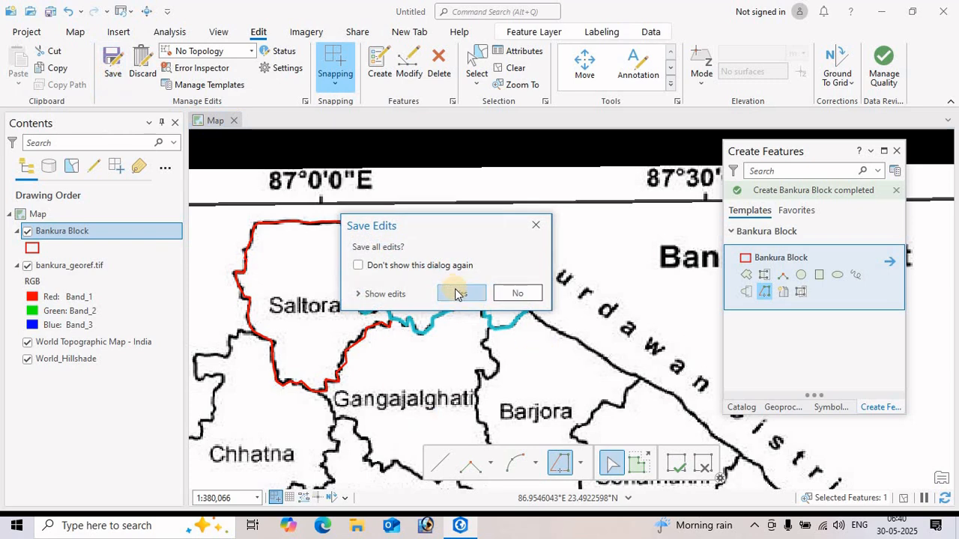
key(Return)
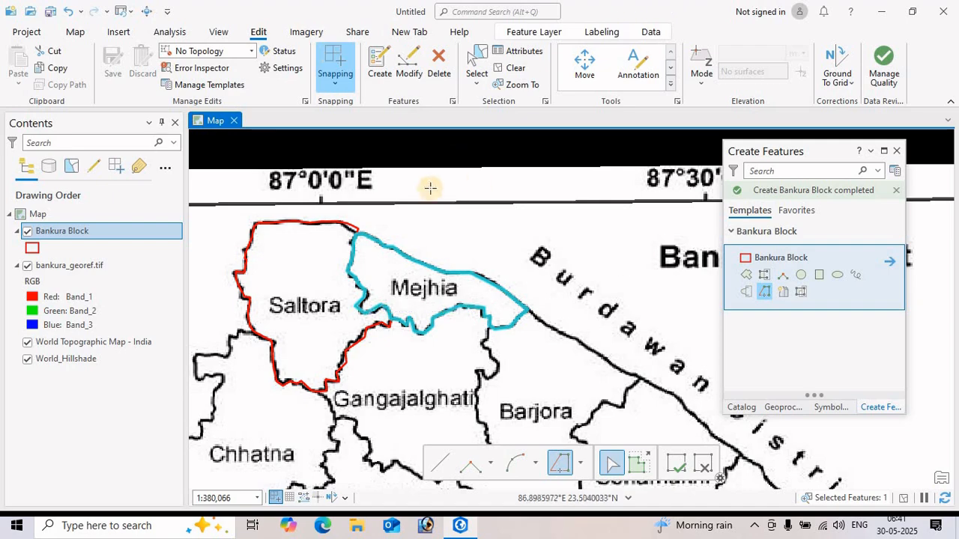
Open the Modify Features tools and select the Saltora polygon, whose northeastern corner deviates from the map boundary
scroll(327, 220, down, 4)
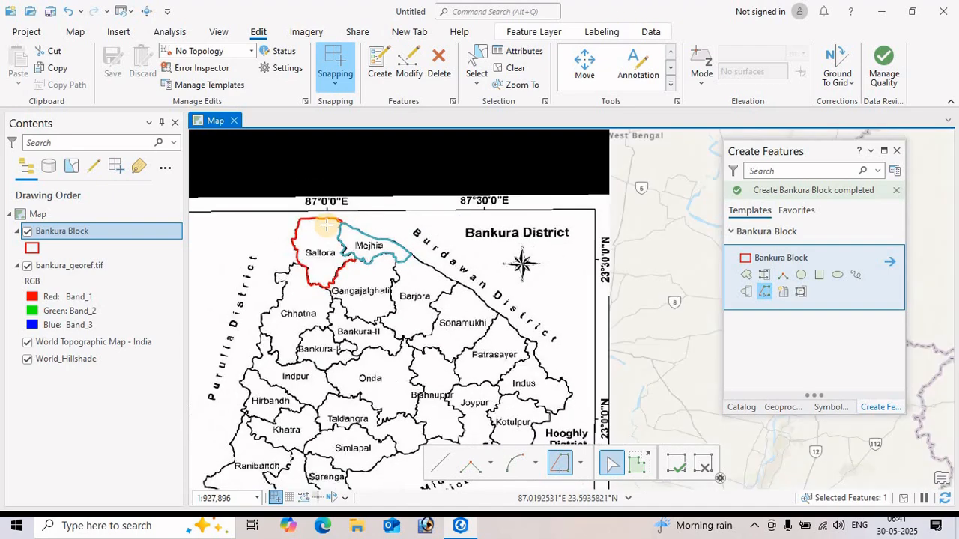
scroll(333, 225, up, 10)
scroll(333, 227, up, 3)
drag(468, 225, 436, 367)
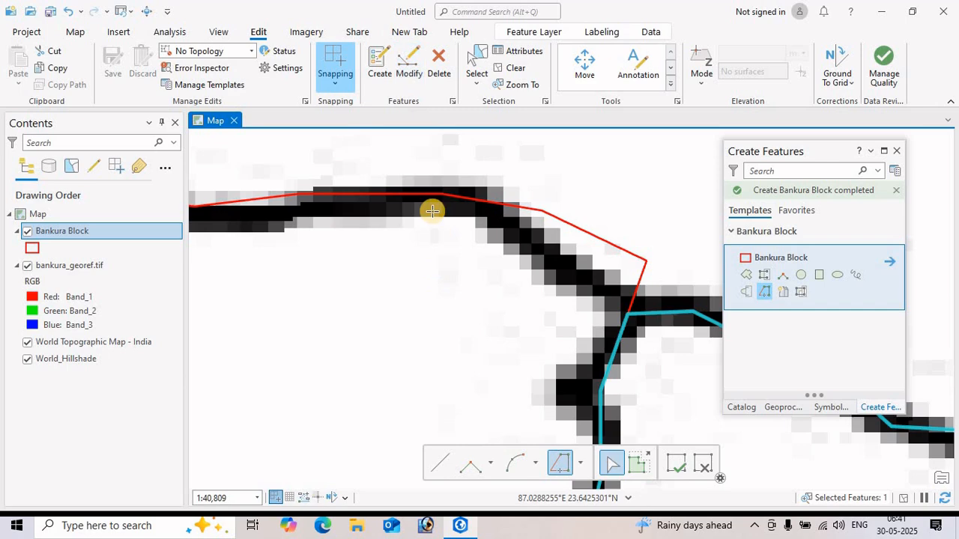
click(409, 78)
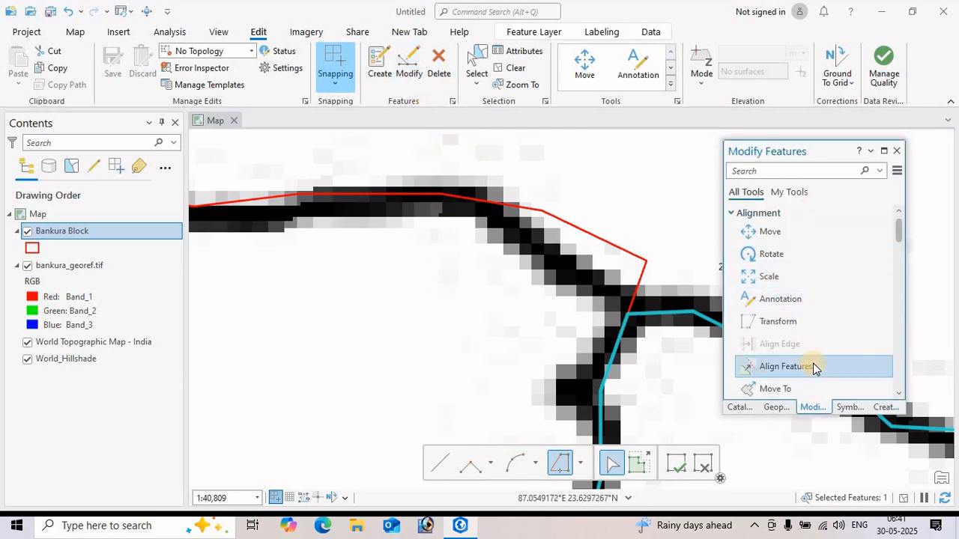
click(671, 88)
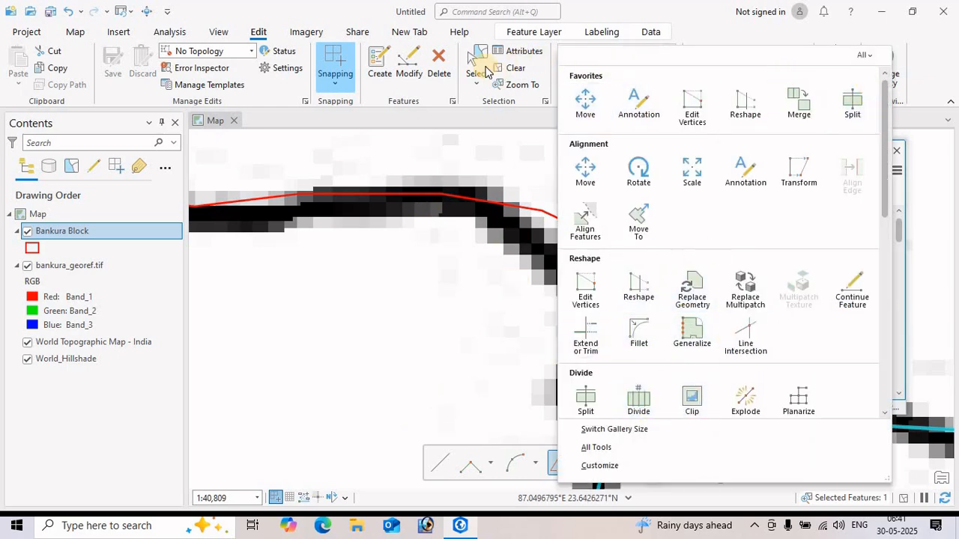
click(477, 53)
click(439, 288)
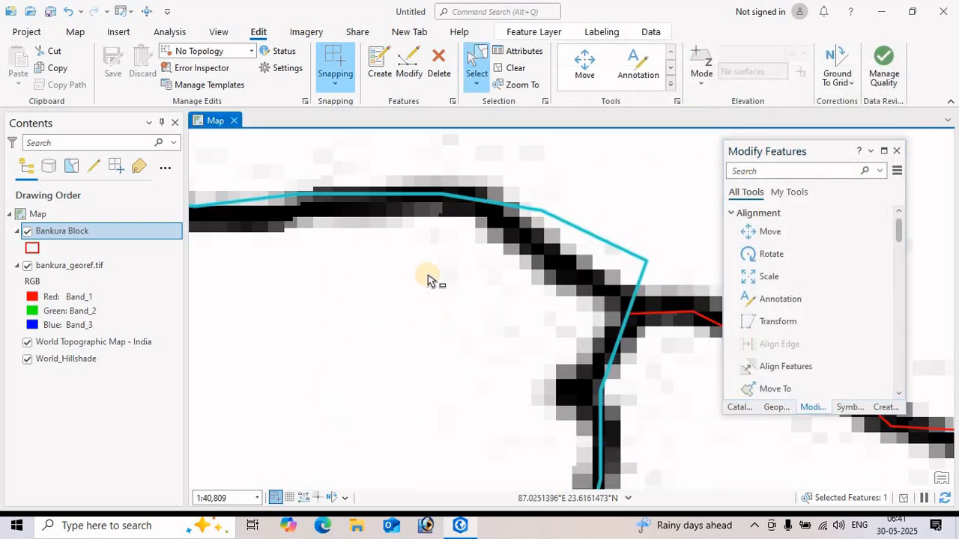
scroll(549, 328, down, 3)
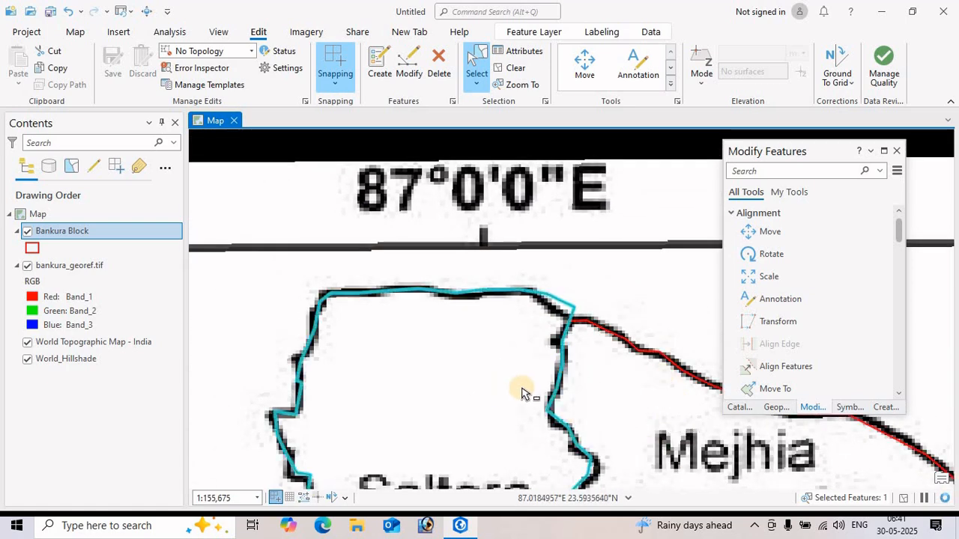
drag(492, 427, 485, 379)
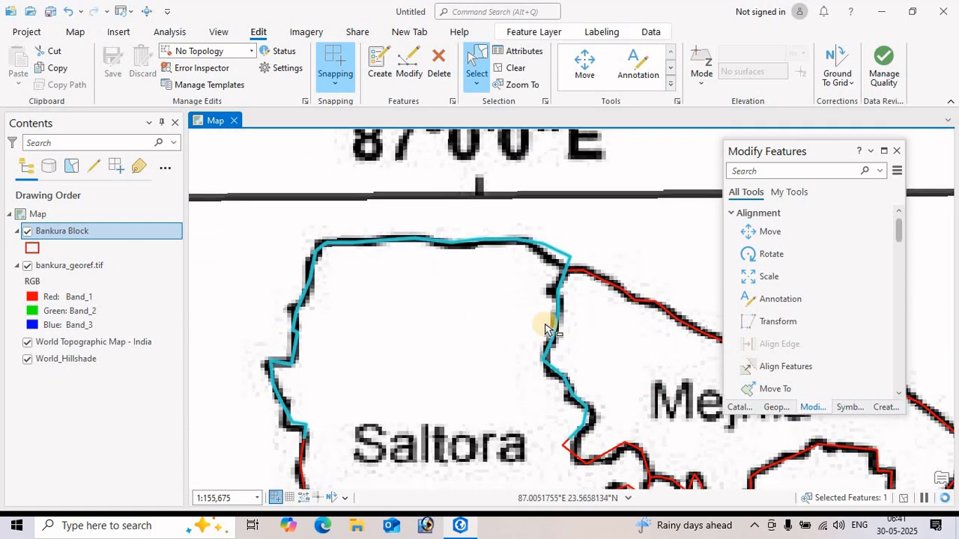
scroll(488, 367, up, 1)
scroll(488, 367, down, 1)
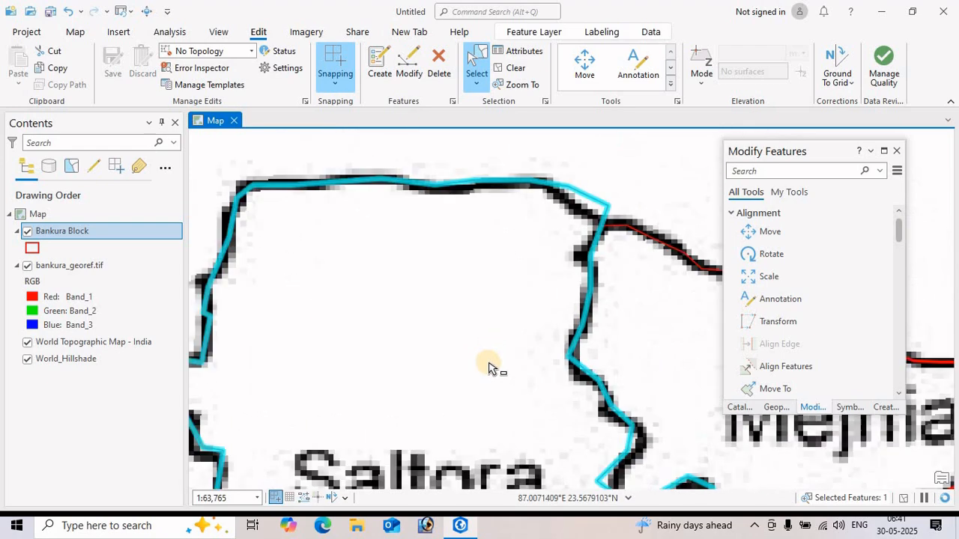
scroll(478, 328, up, 1)
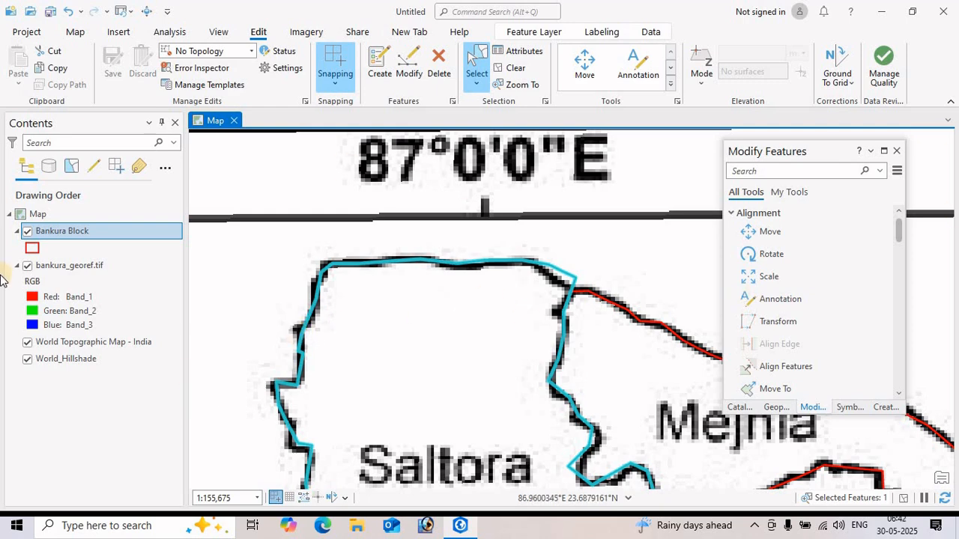
Hide the World Topographic Map and World_Hillshade basemaps, and briefly hide bankura_georef.tif to view the Saltora outline alone before showing the raster again
click(27, 341)
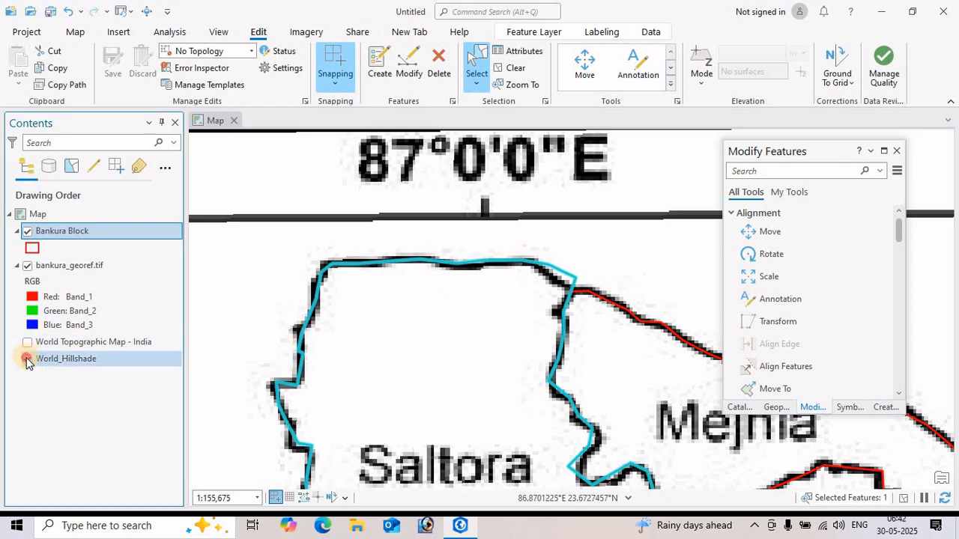
click(27, 359)
click(27, 266)
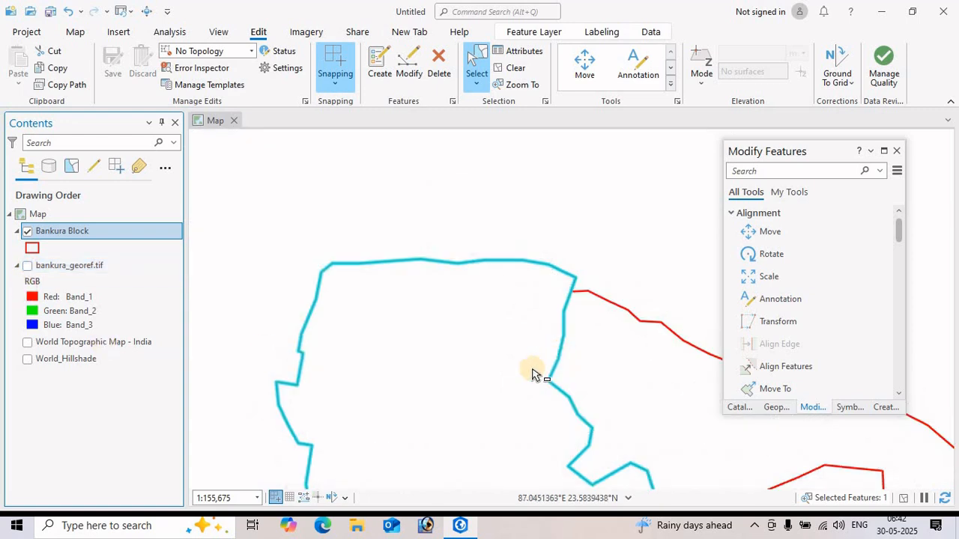
drag(408, 414, 373, 376)
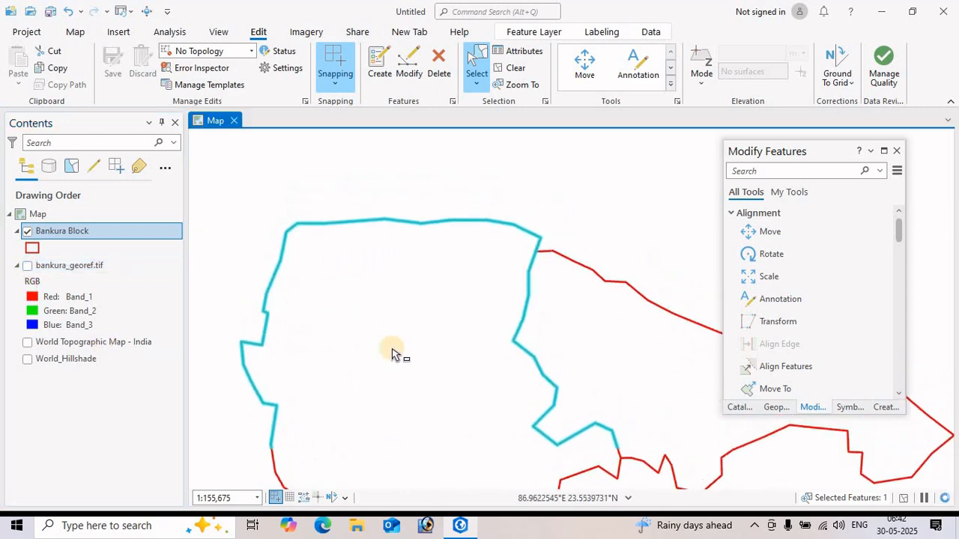
scroll(466, 252, up, 3)
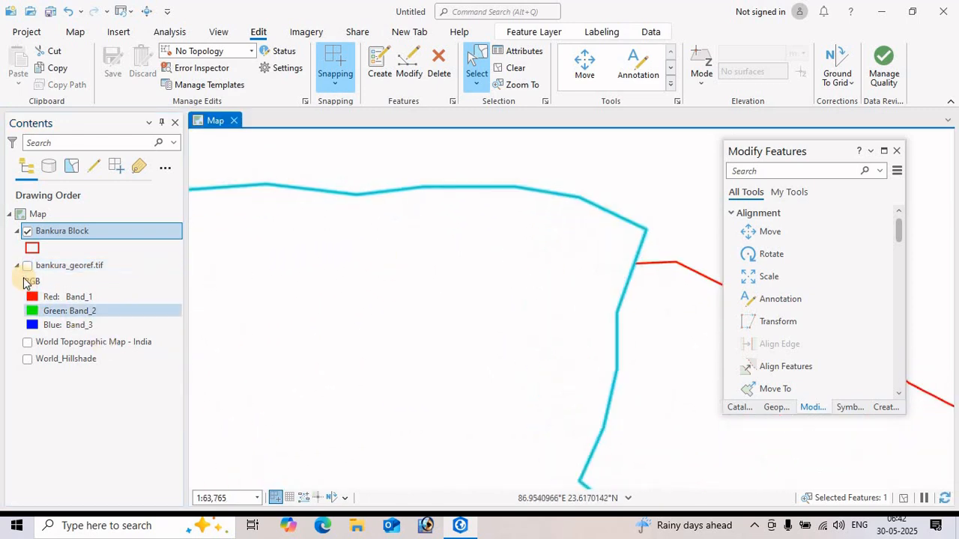
click(27, 266)
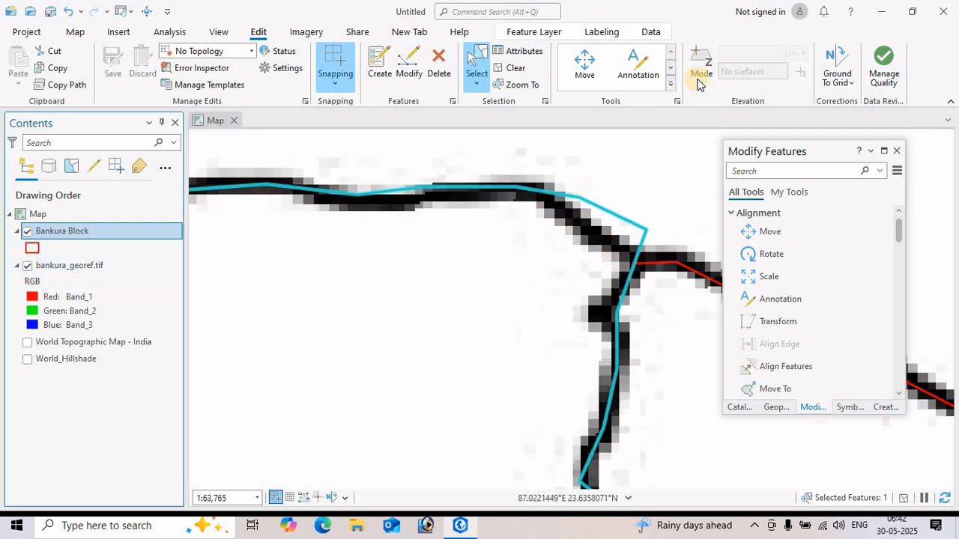
Try to move the Saltora polygon's northeastern corner vertex inward with Edit Vertices, finish the edit and undo it
scroll(798, 296, down, 2)
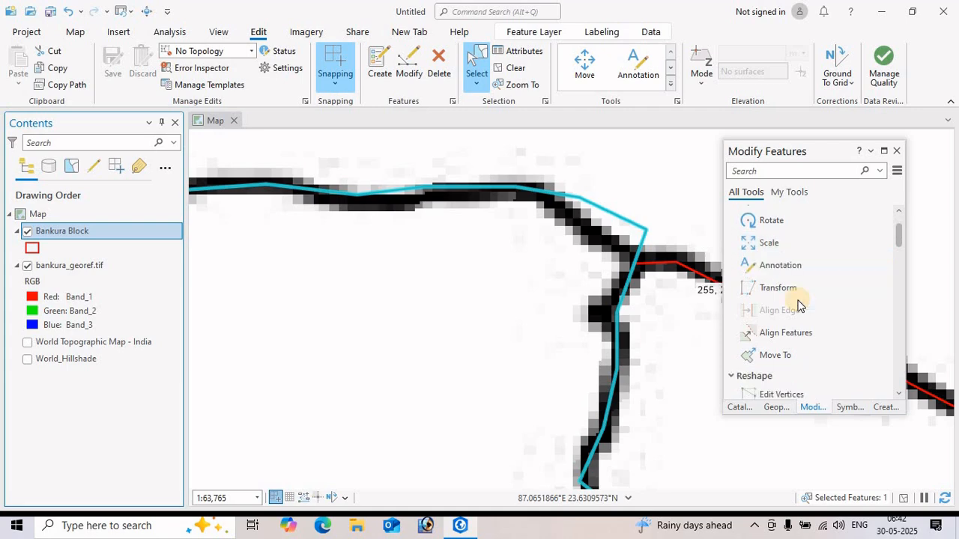
scroll(792, 253, up, 1)
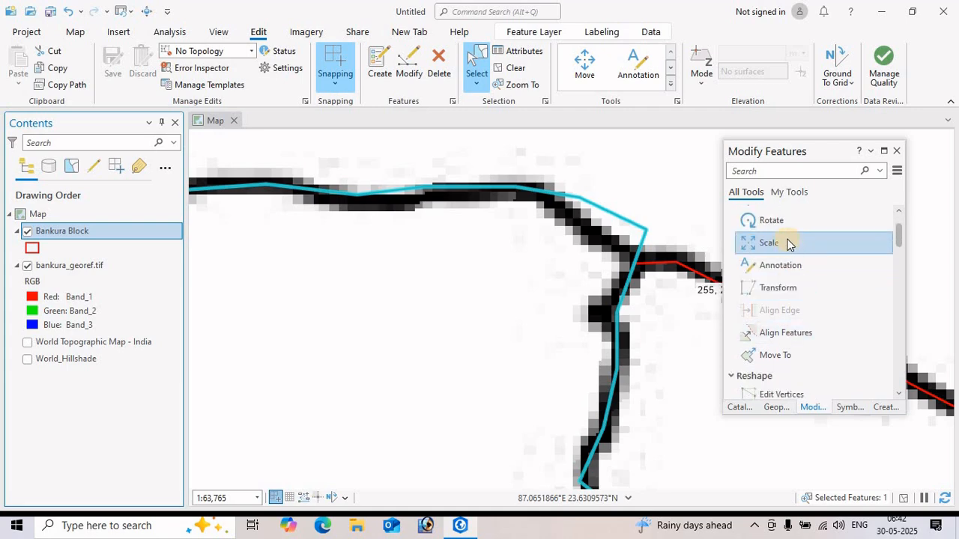
click(672, 85)
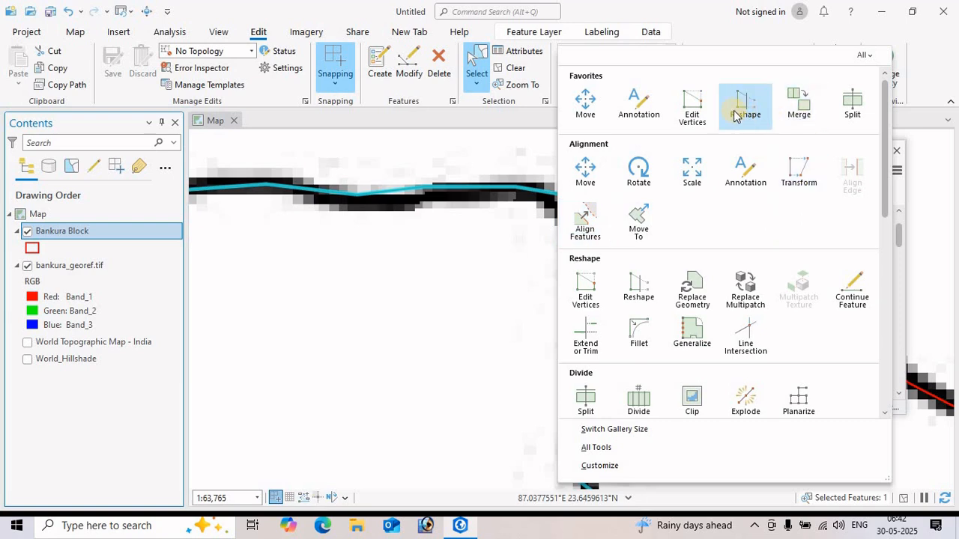
click(694, 110)
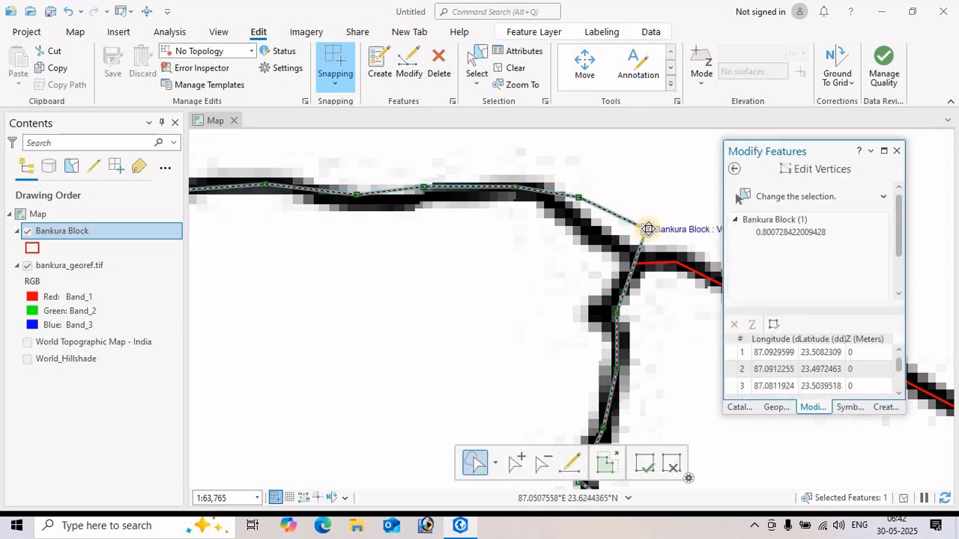
drag(642, 231, 614, 242)
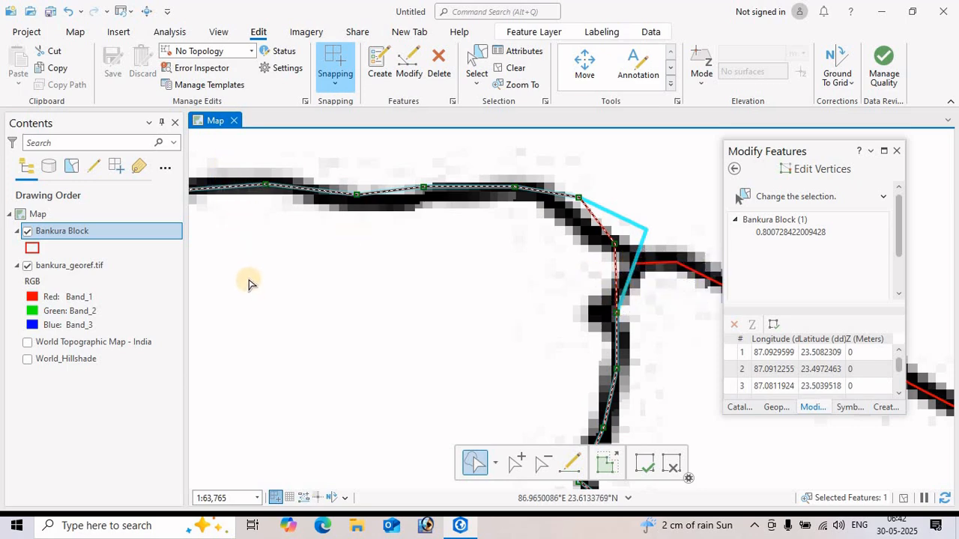
key(F2)
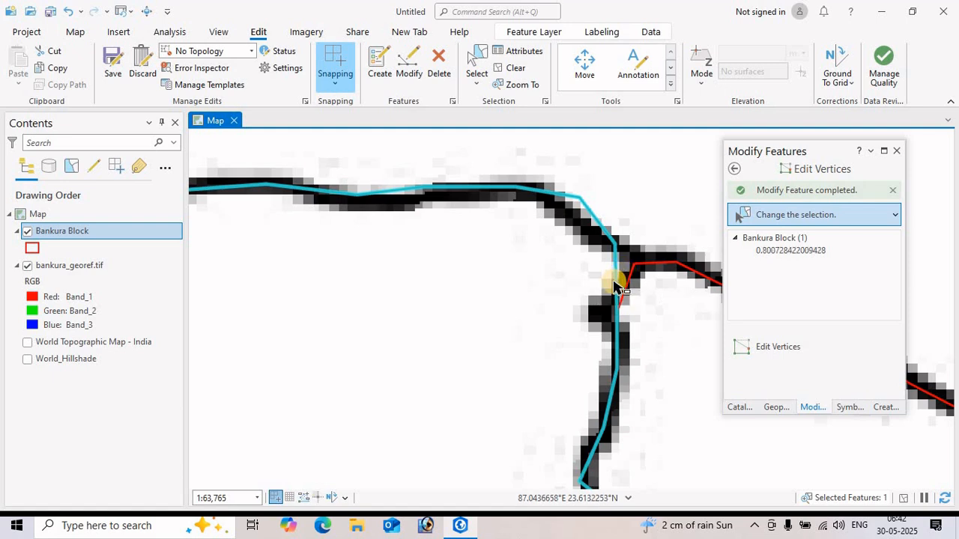
key(ctrl+z)
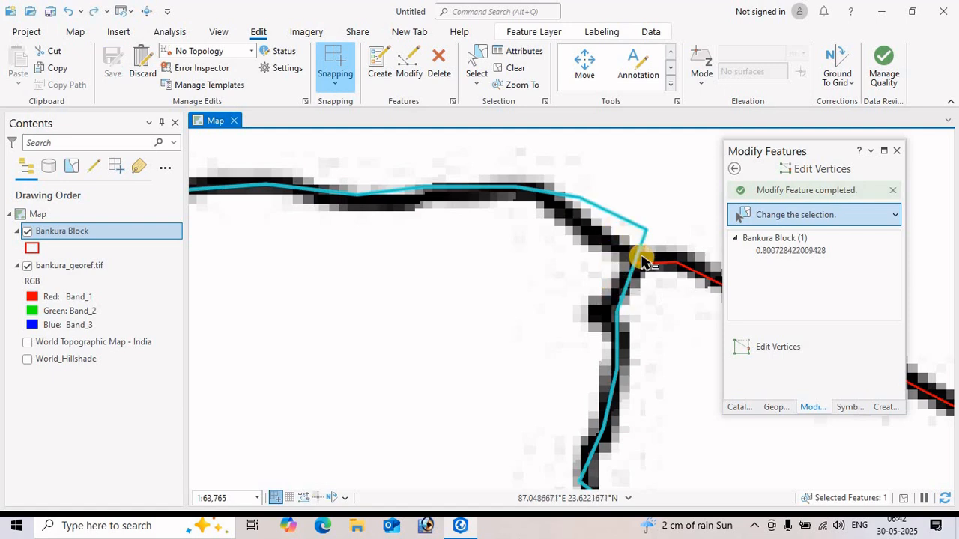
Add a vertex on Saltora's northeastern edge and move it and the neighbouring vertex to its west onto the black map boundary
right_click(642, 251)
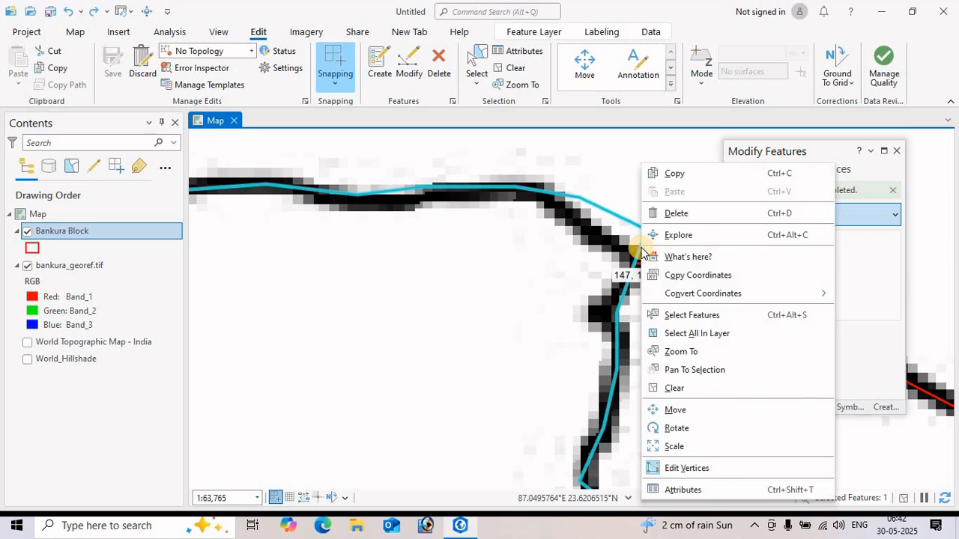
click(619, 218)
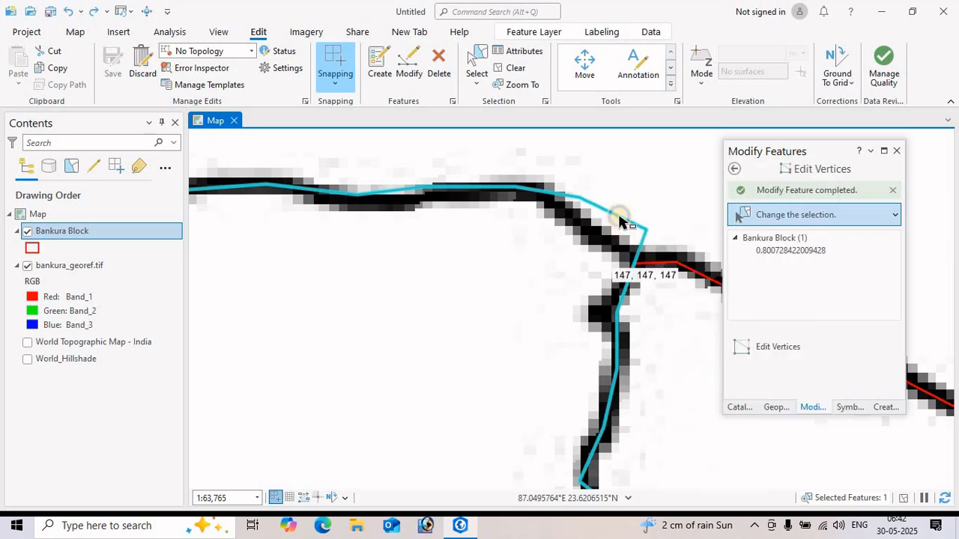
click(618, 216)
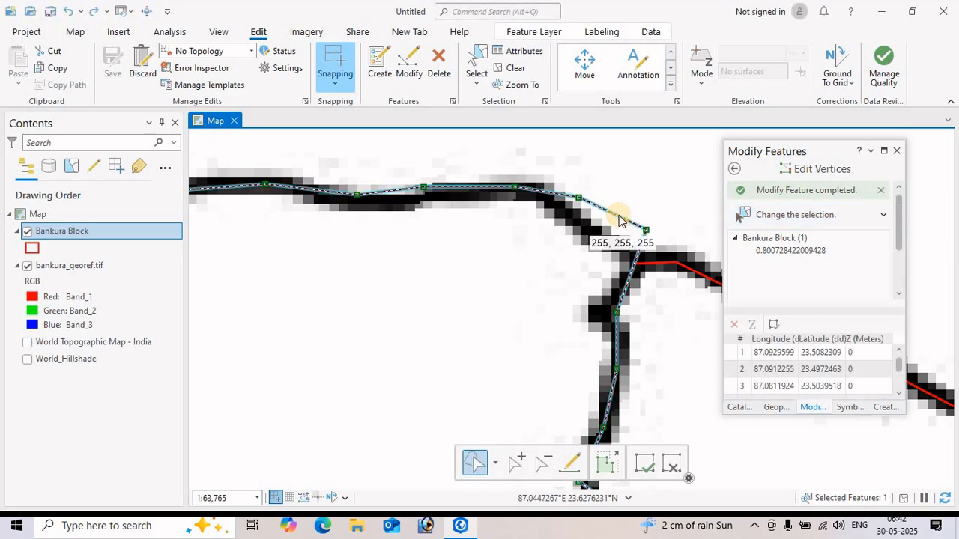
right_click(620, 216)
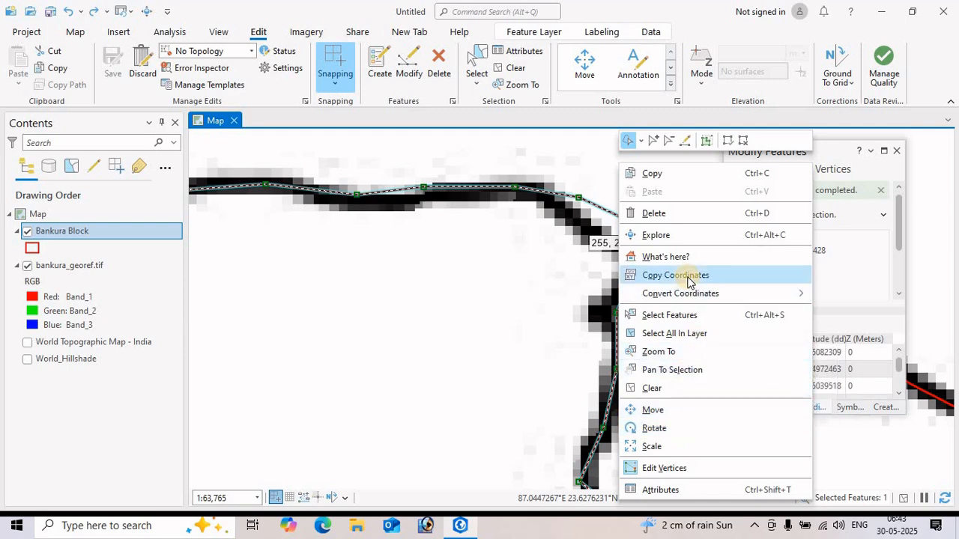
click(592, 207)
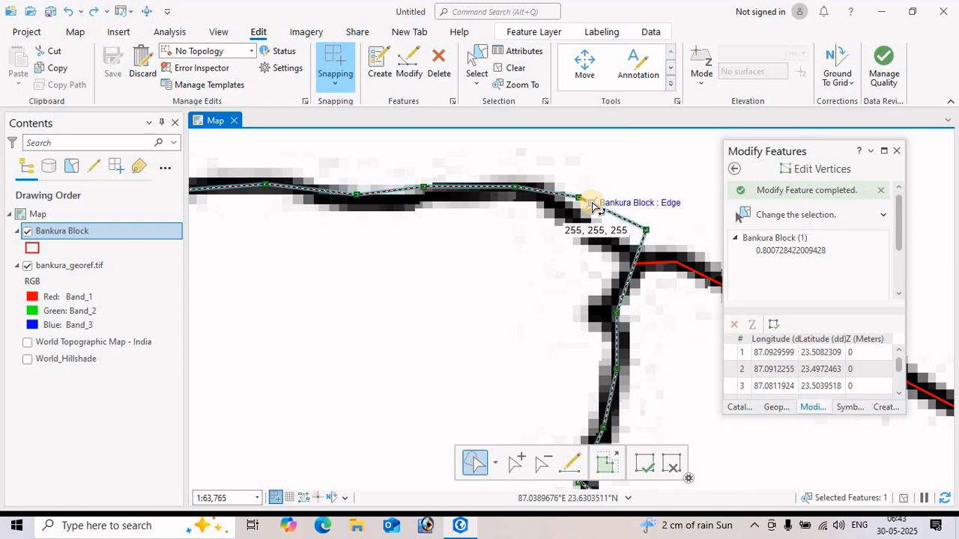
right_click(608, 212)
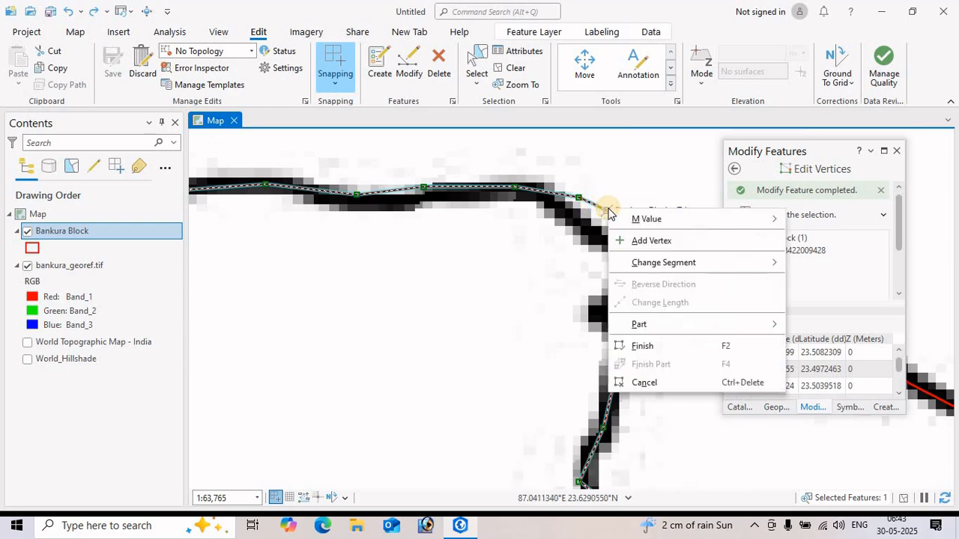
click(649, 244)
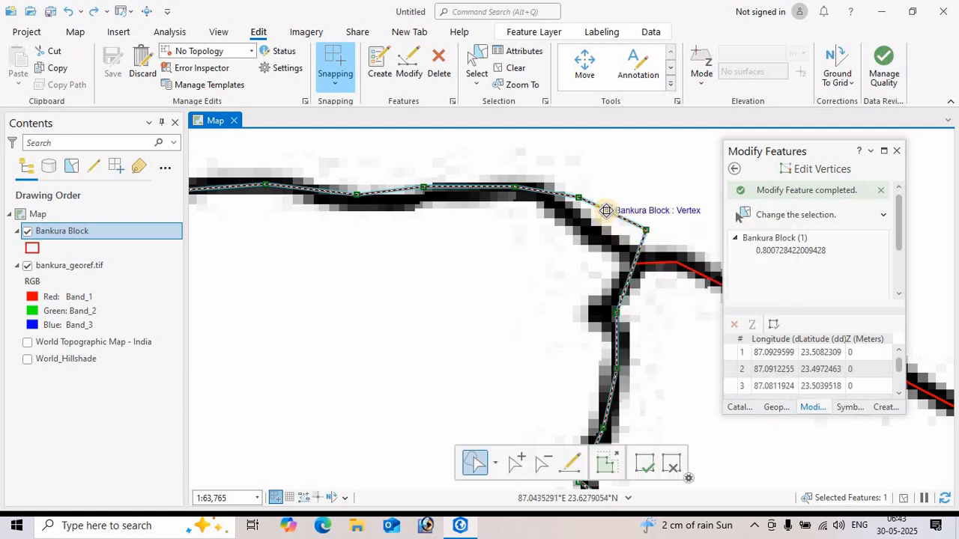
drag(605, 223, 571, 209)
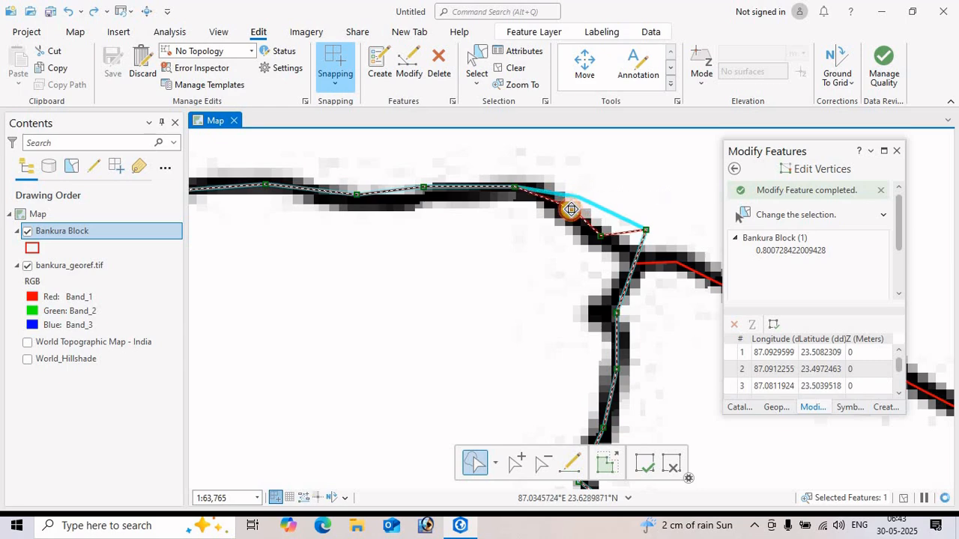
Add another vertex beside Saltora's northeastern corner, move it and the corner vertex onto the map boundary, and finish the vertex edit
right_click(641, 252)
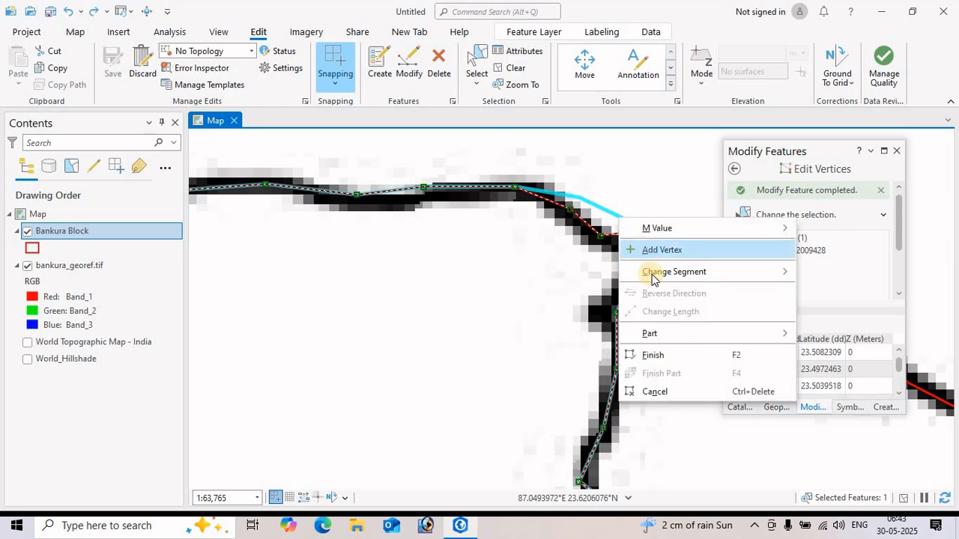
click(657, 249)
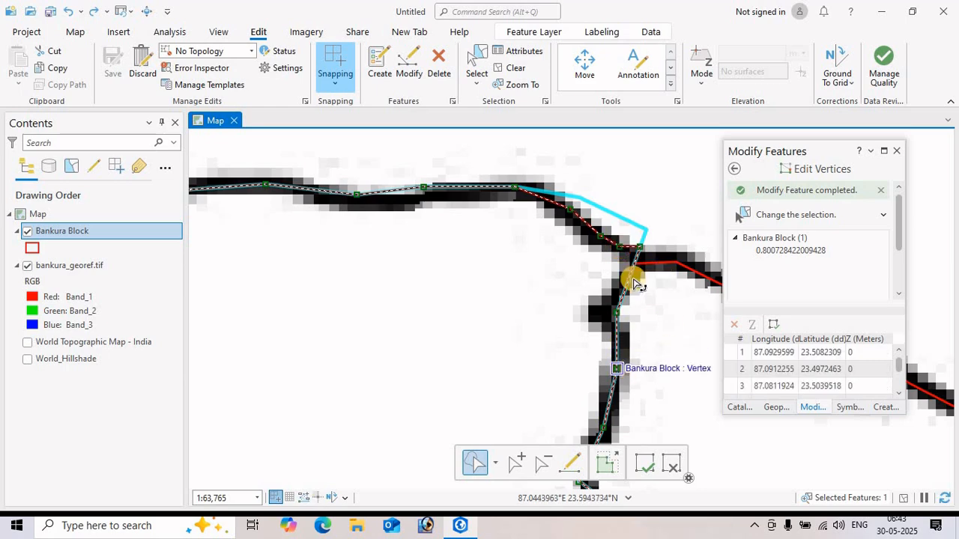
key(F2)
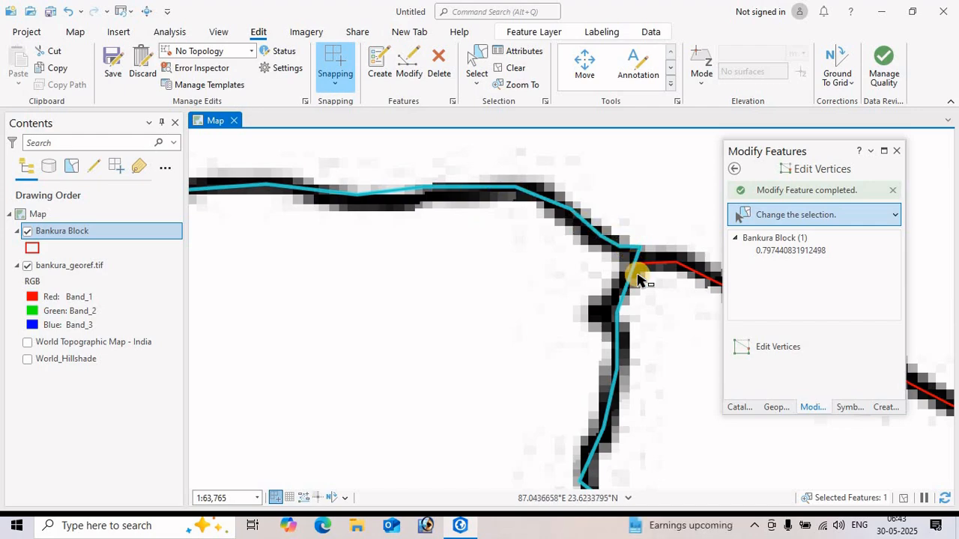
Open the Split tool from the Modify Features tools for the selected Barjora polygon, which extends beyond its southeastern map boundary
scroll(551, 327, down, 2)
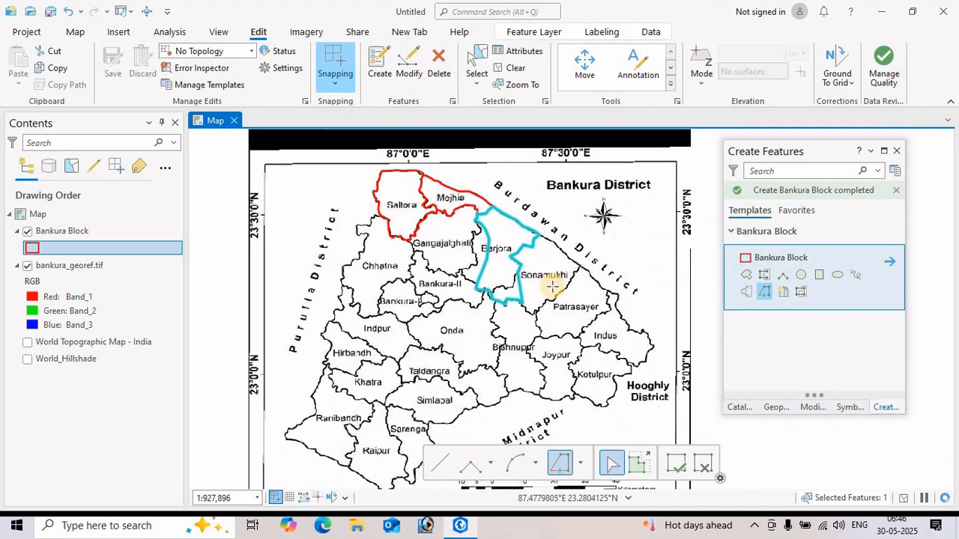
scroll(552, 287, down, 4)
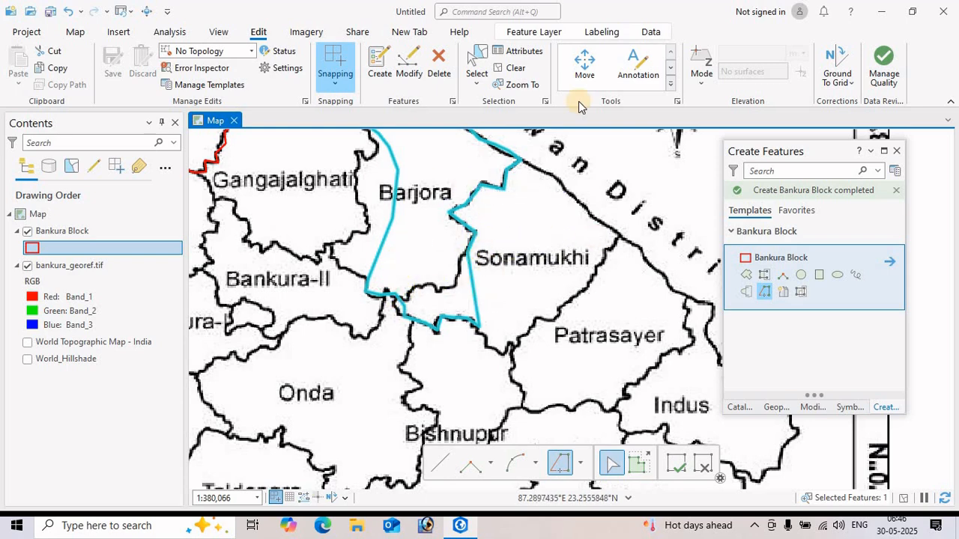
click(413, 66)
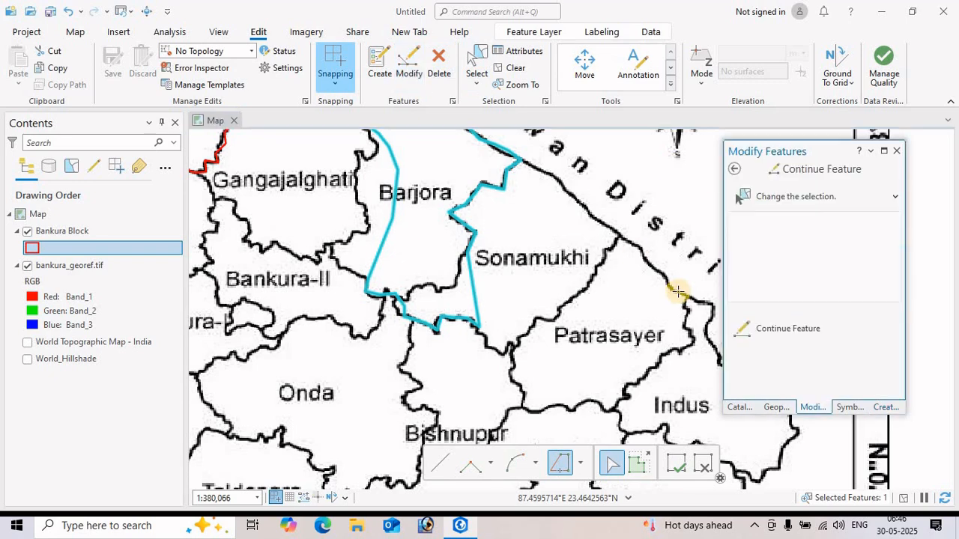
scroll(805, 251, down, 1)
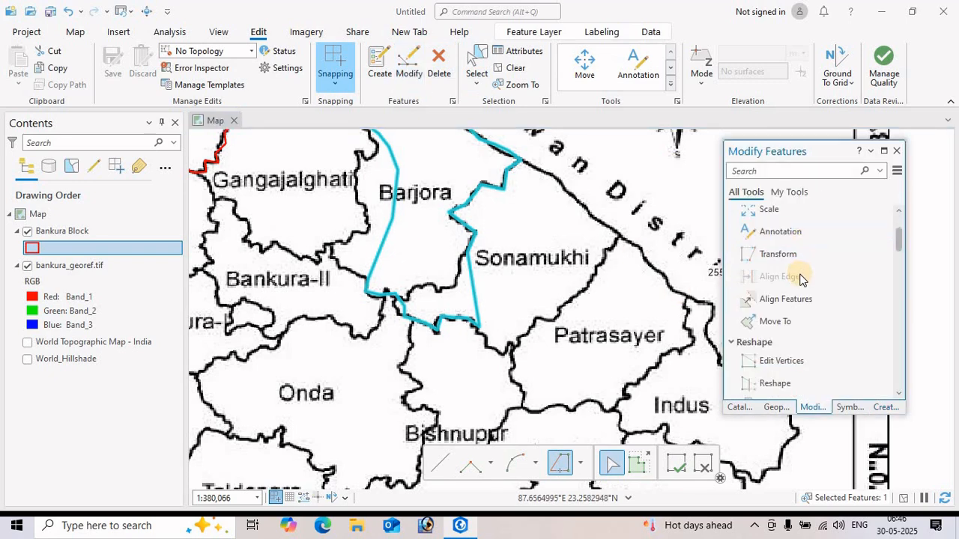
scroll(802, 307, down, 3)
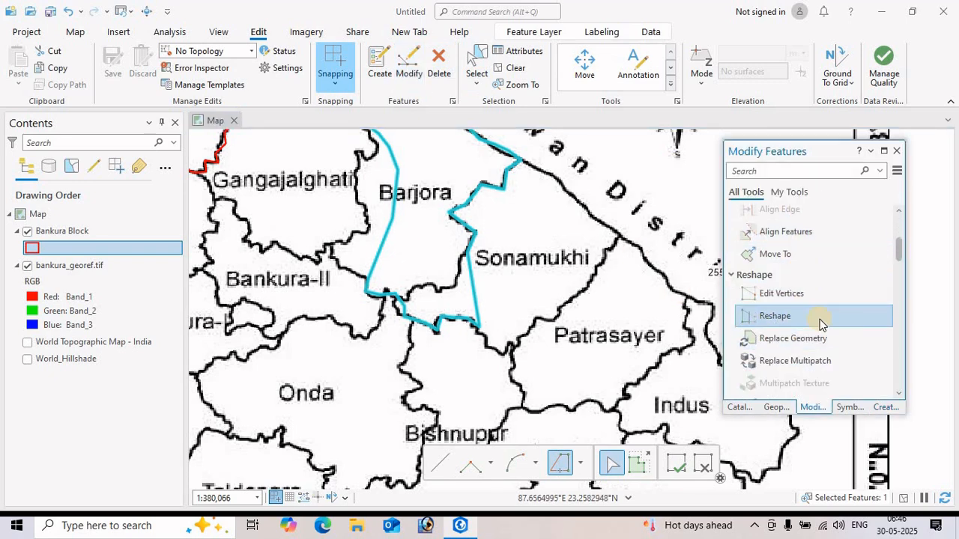
scroll(787, 307, down, 1)
scroll(790, 313, down, 1)
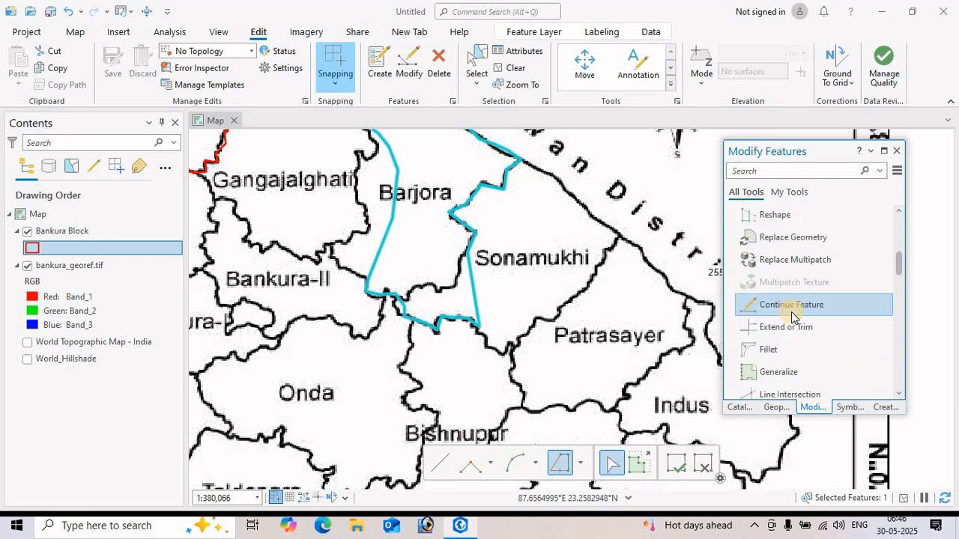
scroll(793, 317, down, 3)
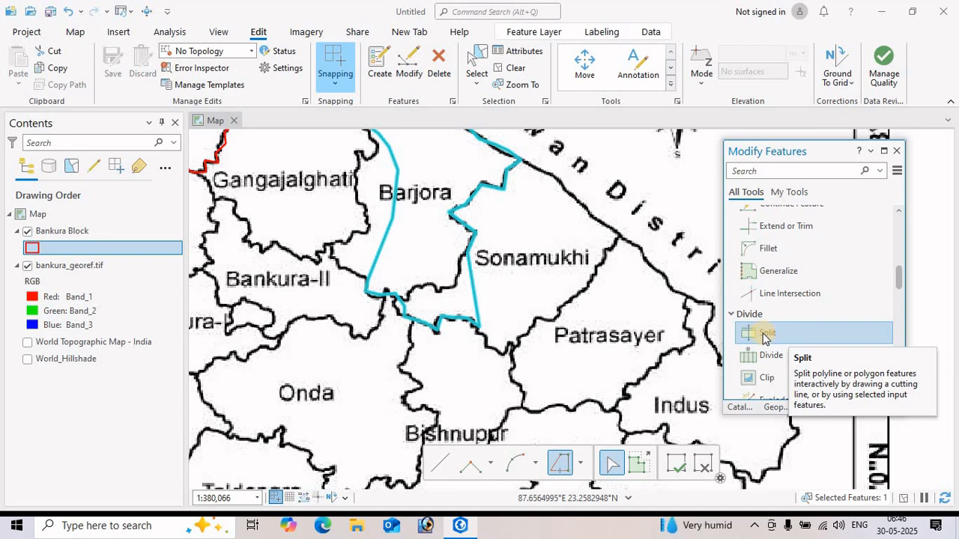
click(760, 337)
click(780, 337)
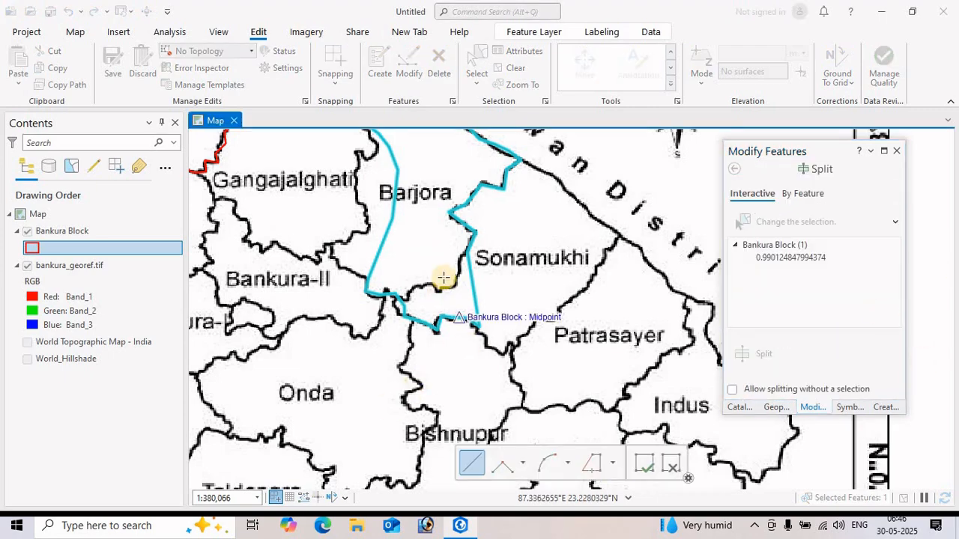
Split the Barjora polygon along the black Barjora–Sonamukhi map boundary, from its southwestern edge to its eastern edge
scroll(444, 278, up, 3)
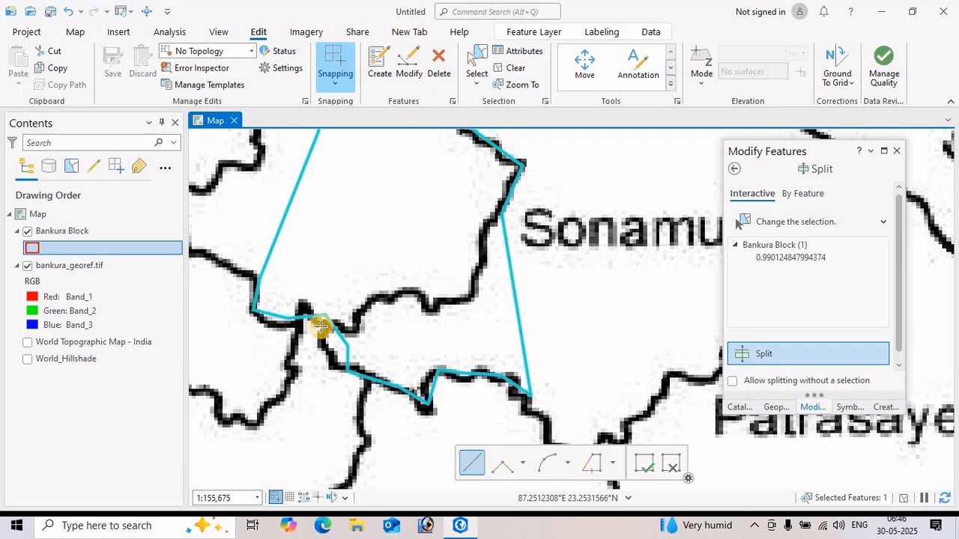
click(326, 326)
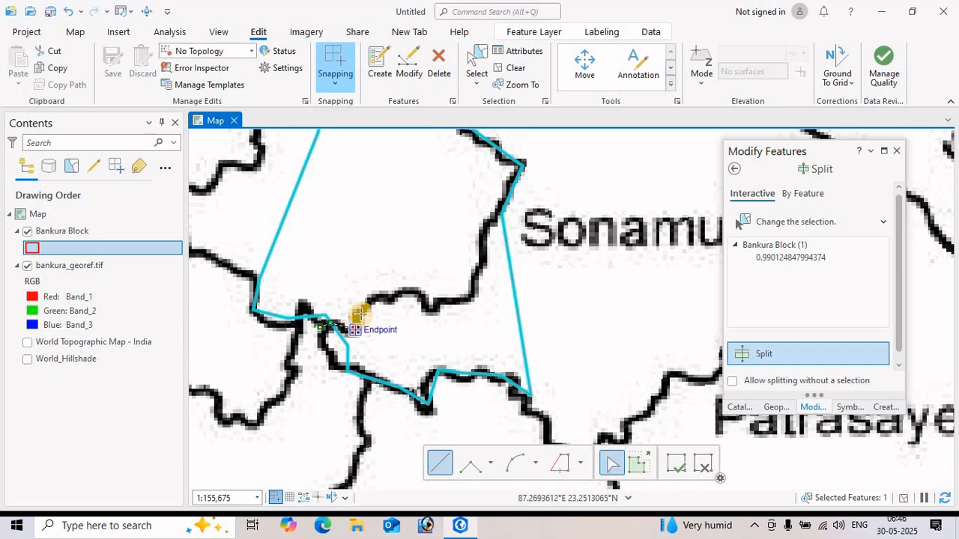
click(421, 293)
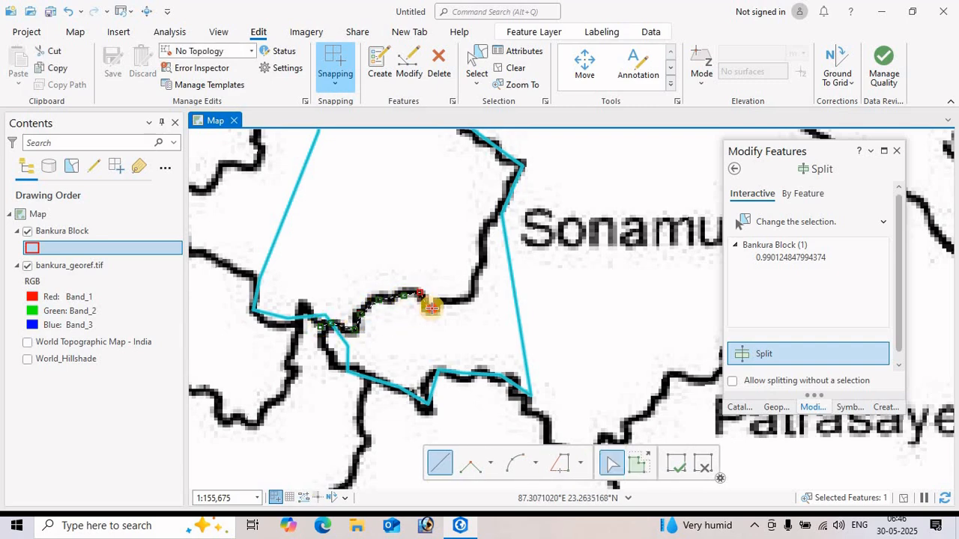
click(439, 304)
click(475, 285)
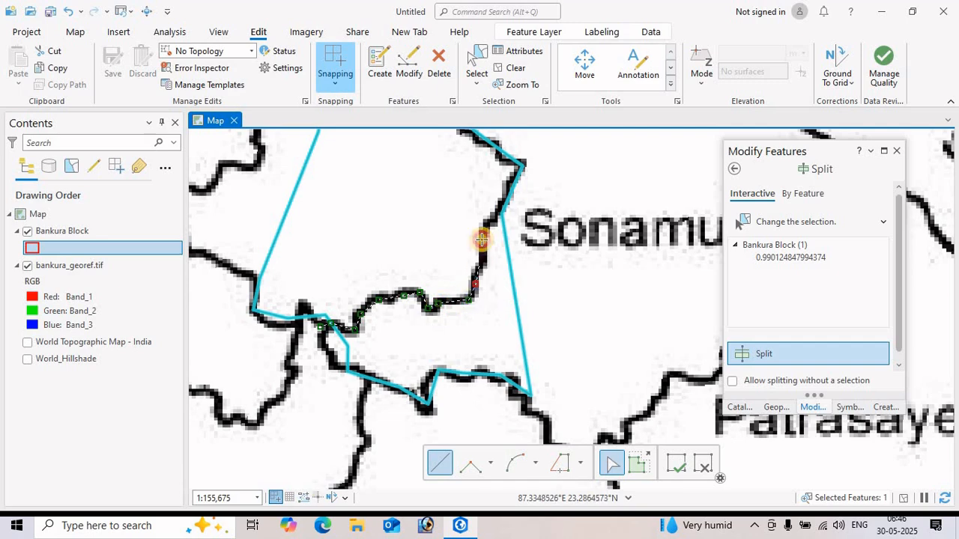
click(500, 214)
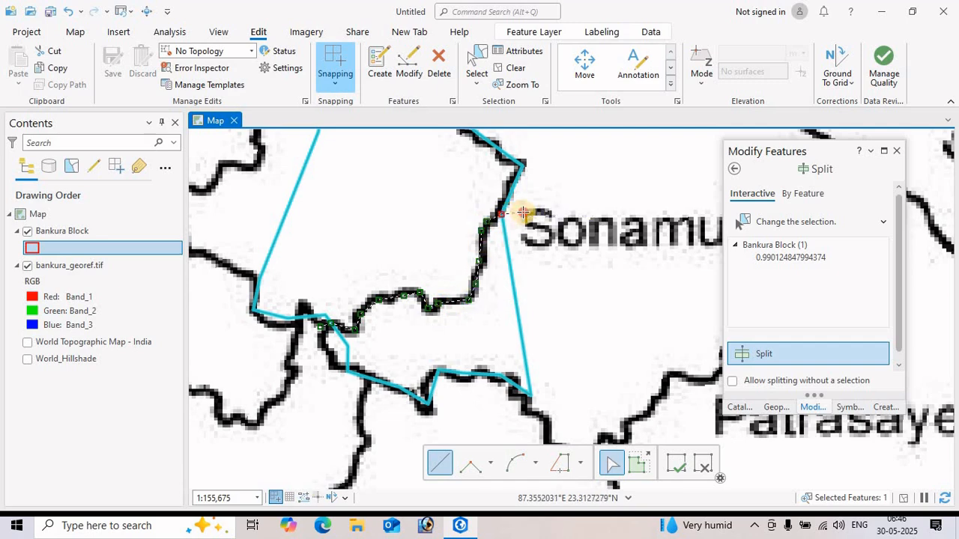
double_click(524, 212)
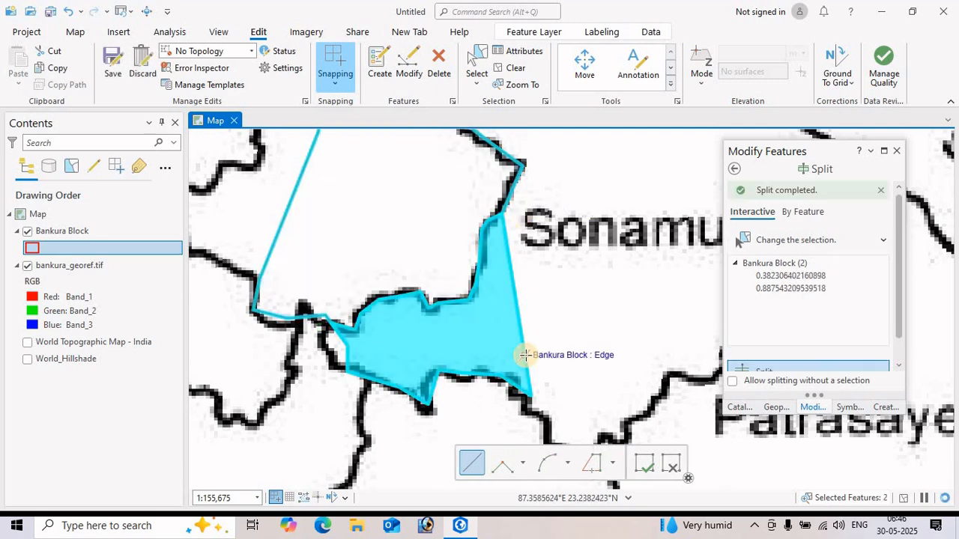
Select the surplus piece south of Barjora's boundary that was cut off by the split and delete it
scroll(526, 352, up, 2)
scroll(524, 351, down, 4)
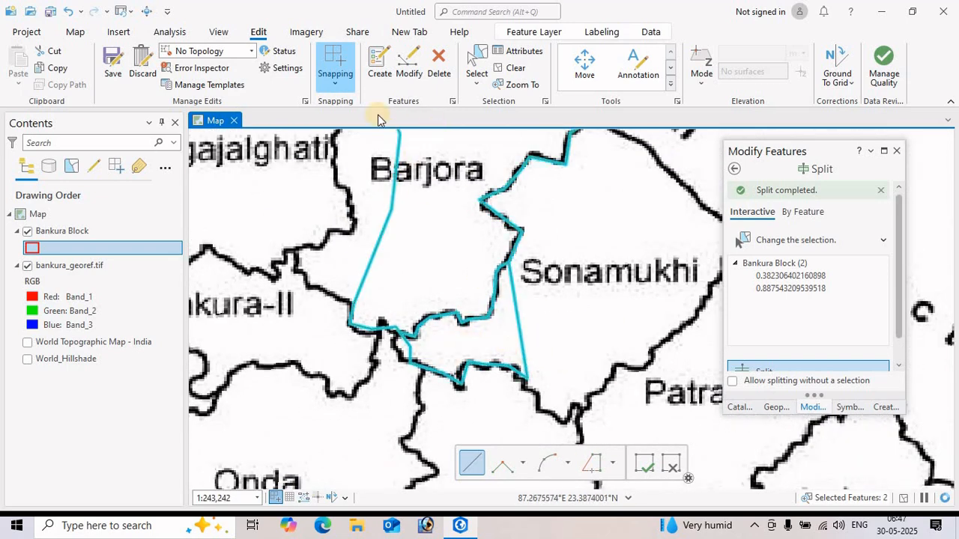
click(478, 69)
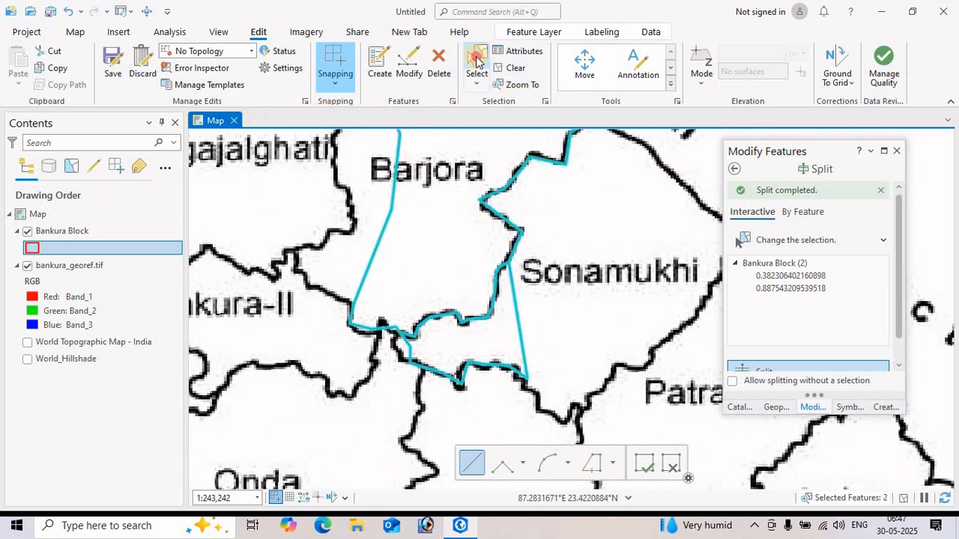
click(503, 339)
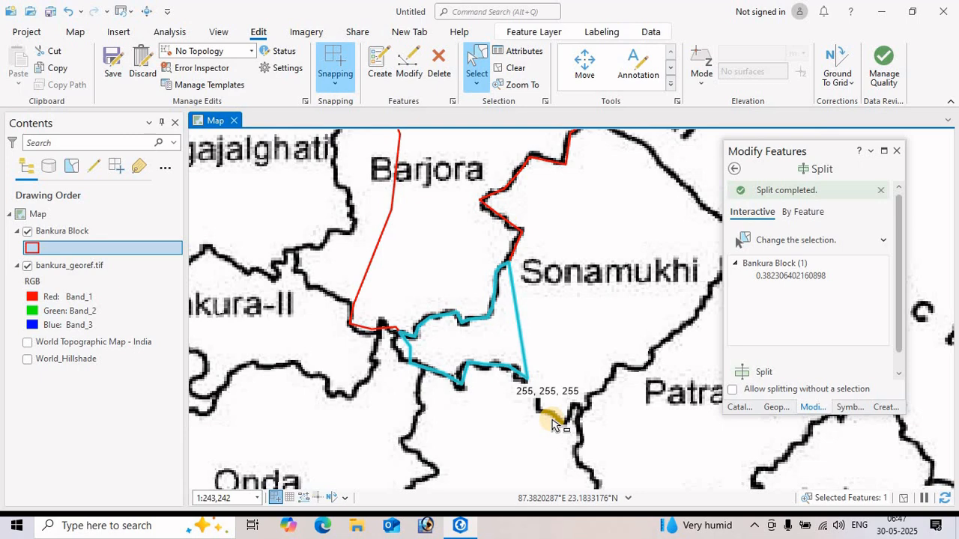
key(Delete)
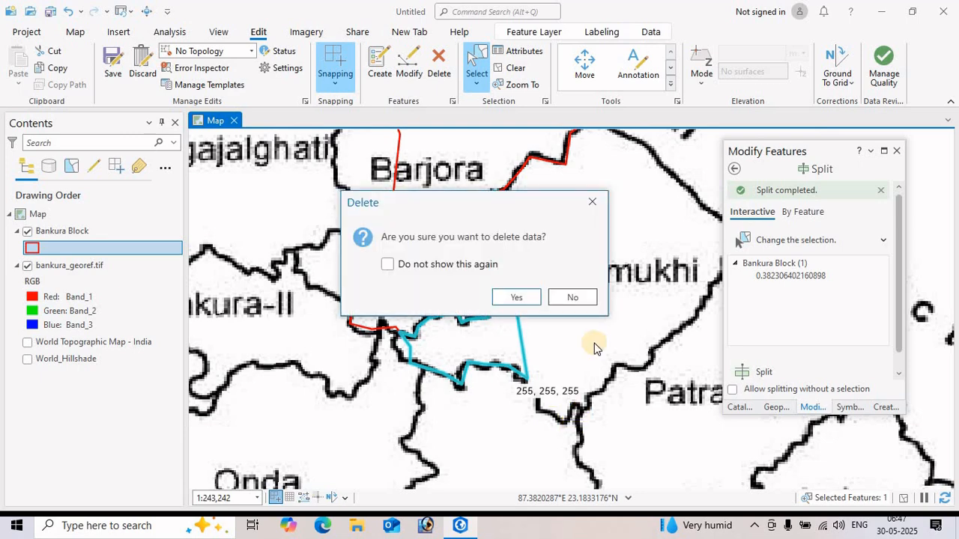
click(516, 297)
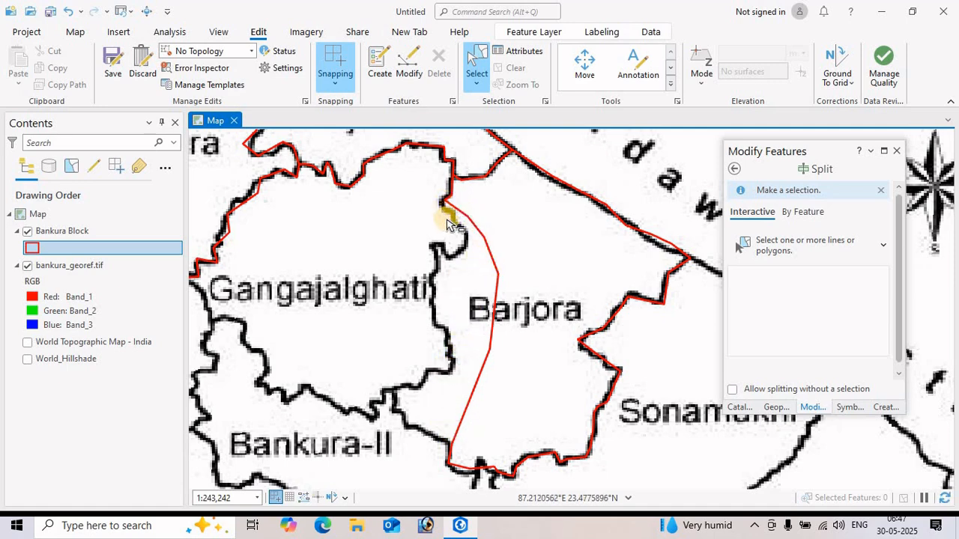
Select the remaining Barjora polygon and activate the Reshape tool for it
click(546, 384)
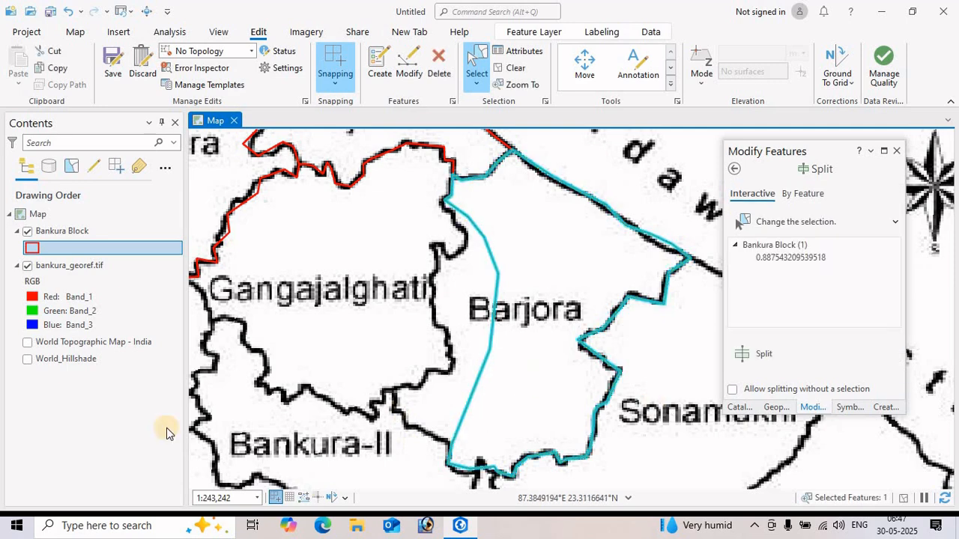
click(410, 75)
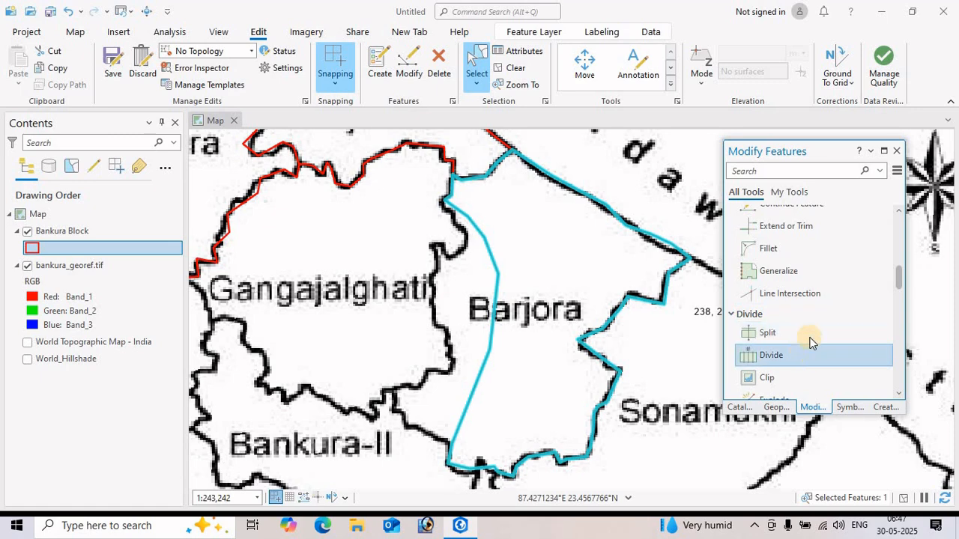
scroll(808, 330, up, 3)
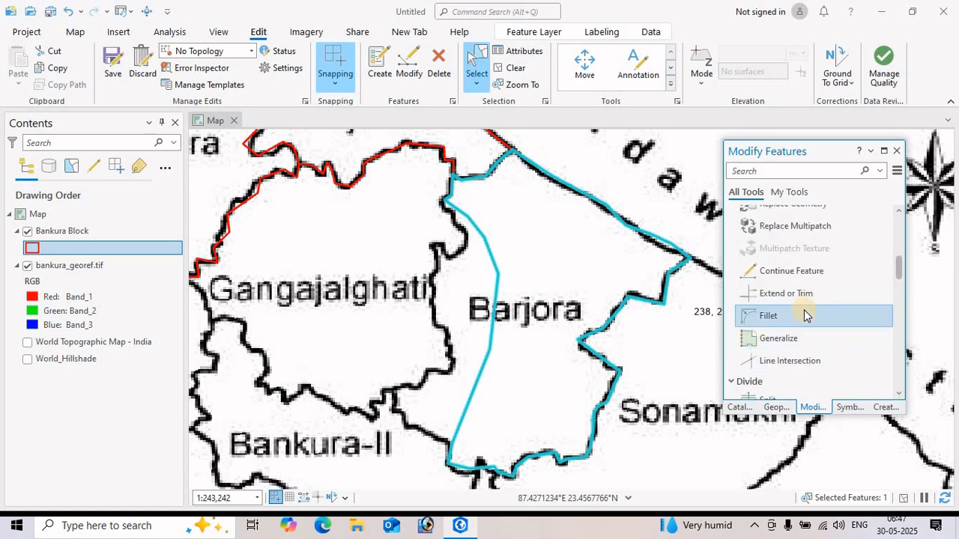
scroll(805, 300, up, 4)
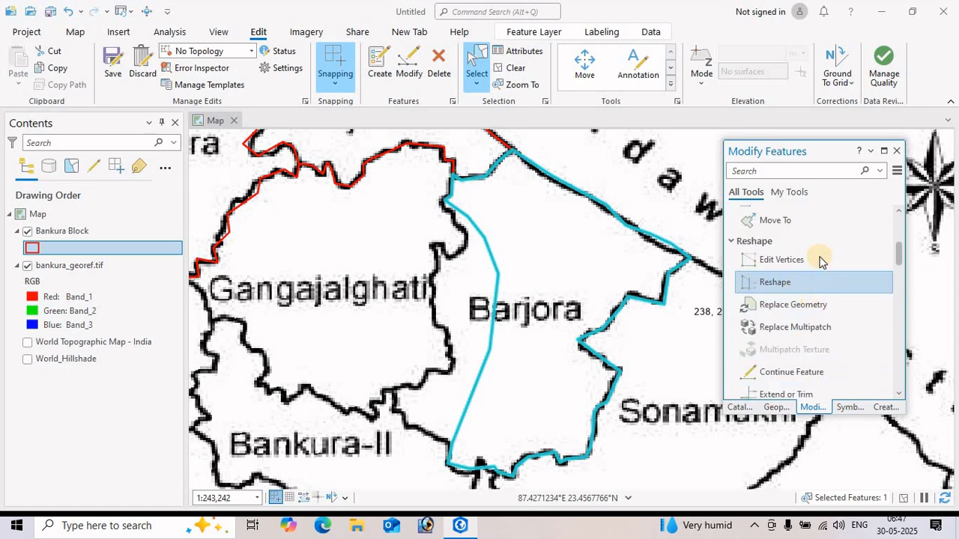
click(767, 285)
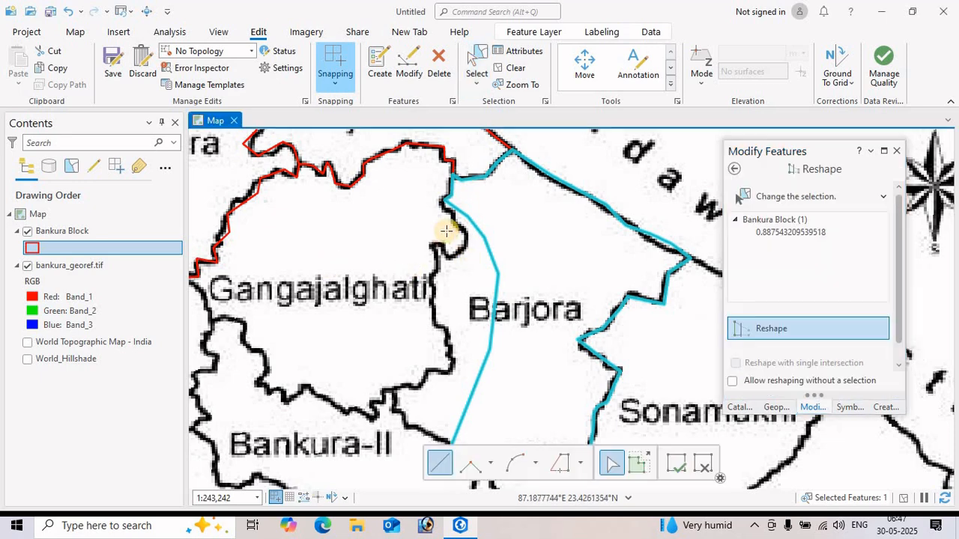
Start the reshape line at Barjora's northwestern vertex and trace the black boundary around the hook northeast of the Gangajalghati label
scroll(449, 201, up, 4)
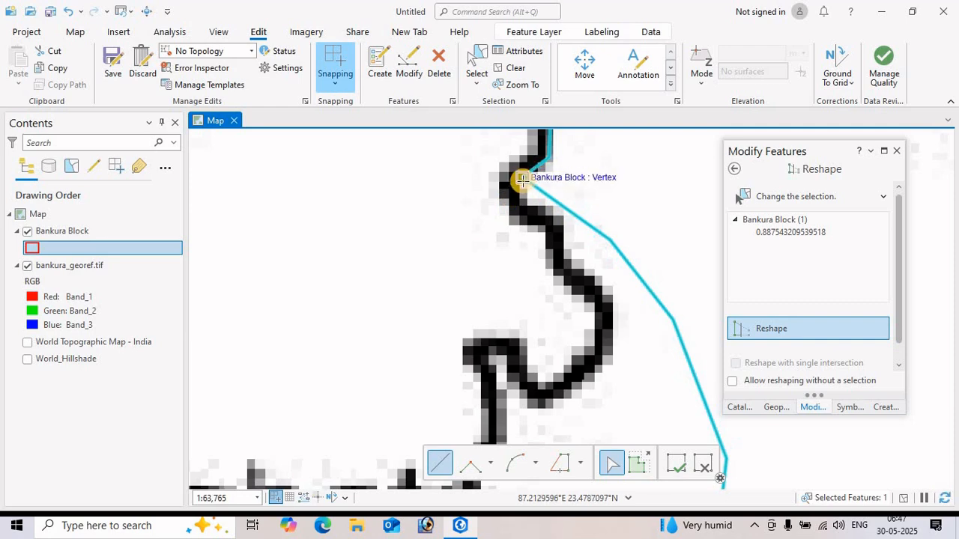
click(507, 186)
click(521, 213)
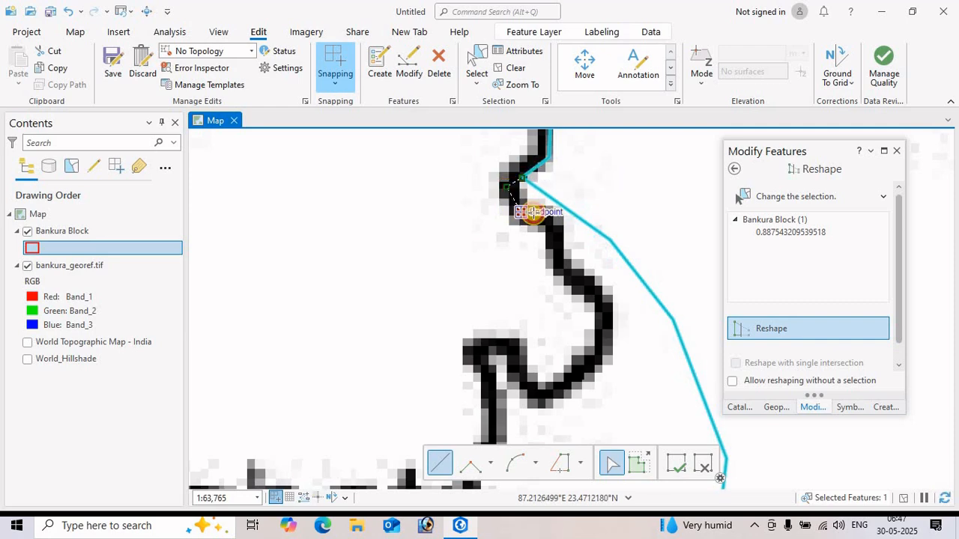
click(537, 214)
click(543, 229)
click(561, 264)
click(576, 273)
click(590, 283)
click(599, 299)
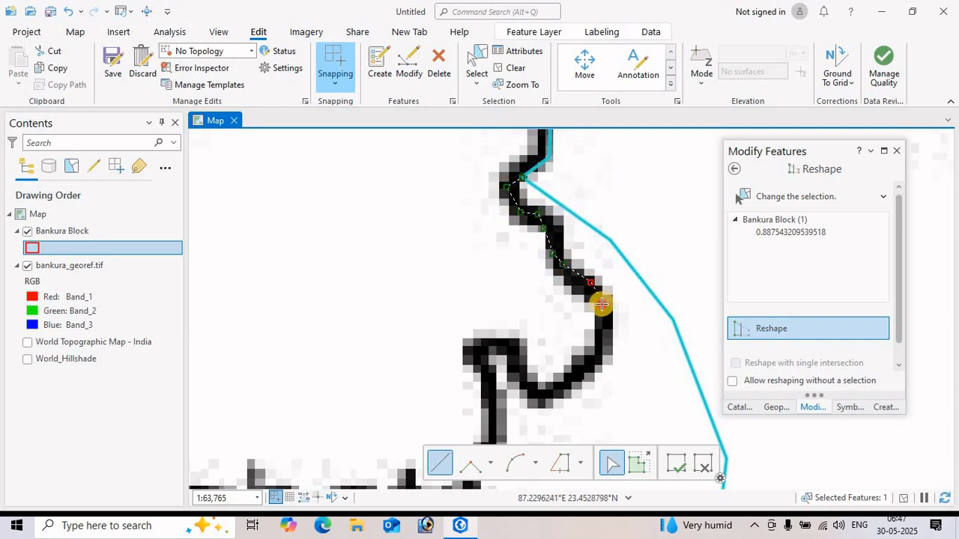
click(599, 319)
click(596, 366)
click(565, 379)
click(542, 394)
click(524, 374)
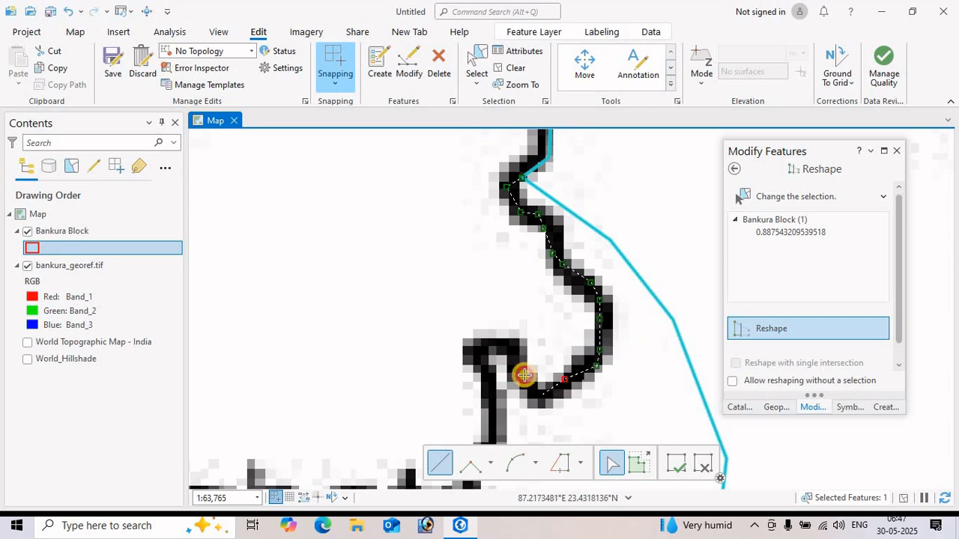
click(509, 345)
click(474, 349)
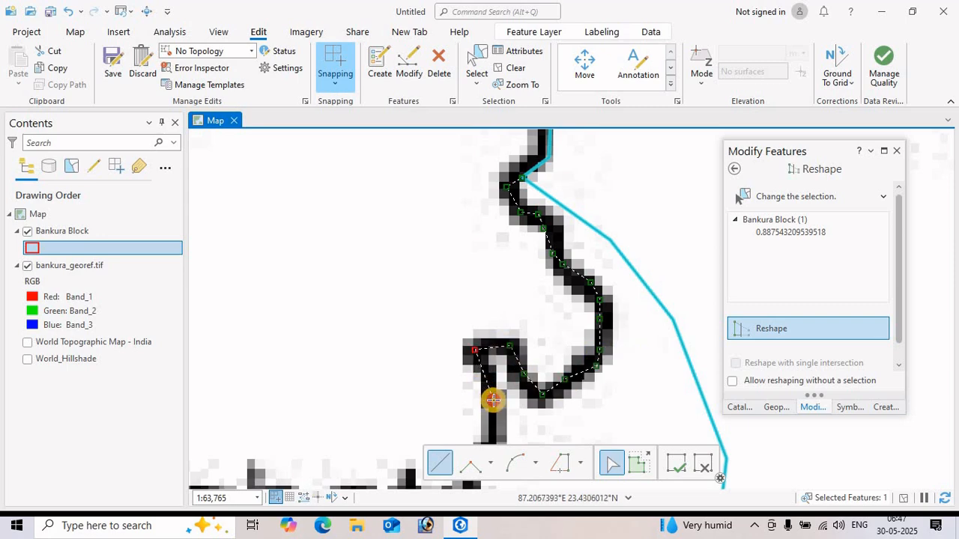
Continue the reshape line south along the Barjora–Gangajalghati boundary and around the bend at its southern end
drag(493, 415, 475, 287)
click(468, 307)
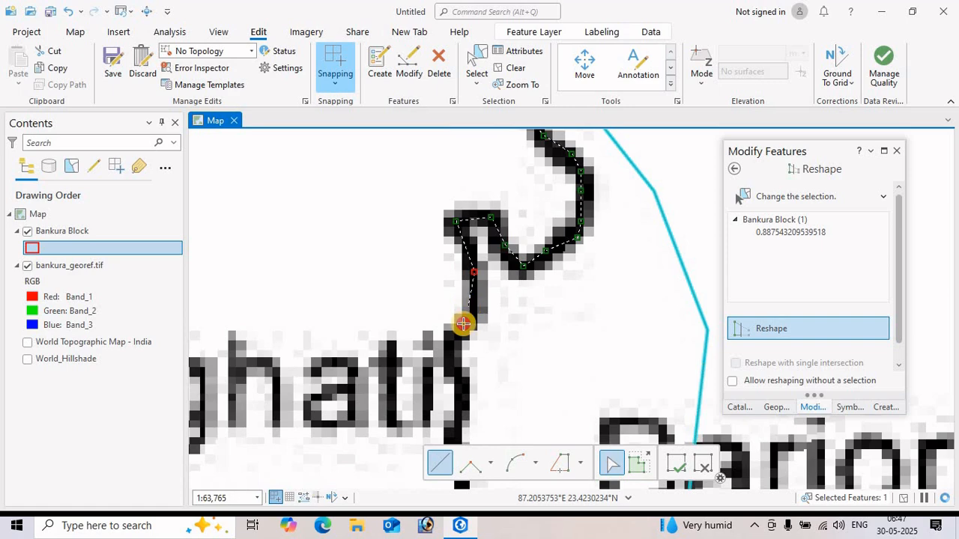
click(455, 357)
click(457, 367)
click(462, 391)
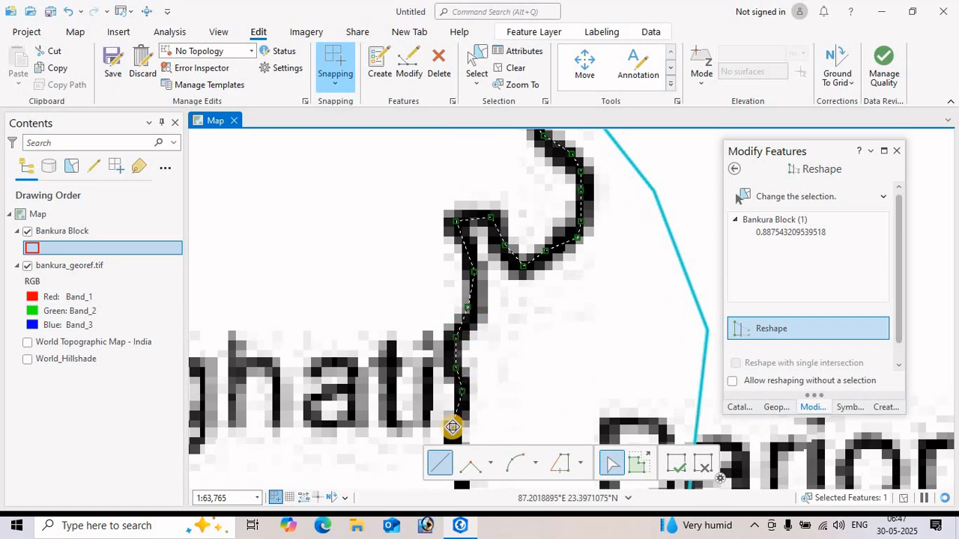
drag(453, 427, 453, 248)
click(451, 294)
click(459, 334)
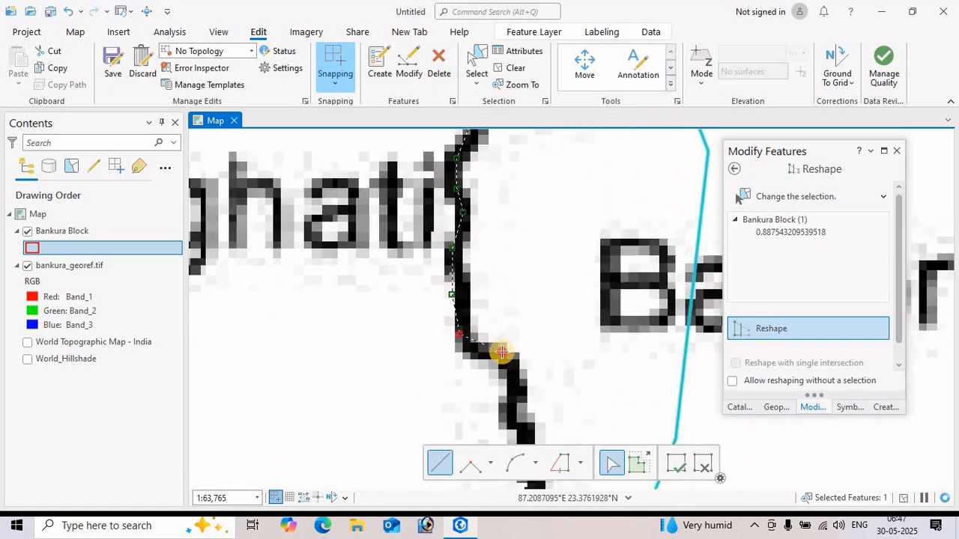
click(488, 346)
drag(525, 416, 518, 163)
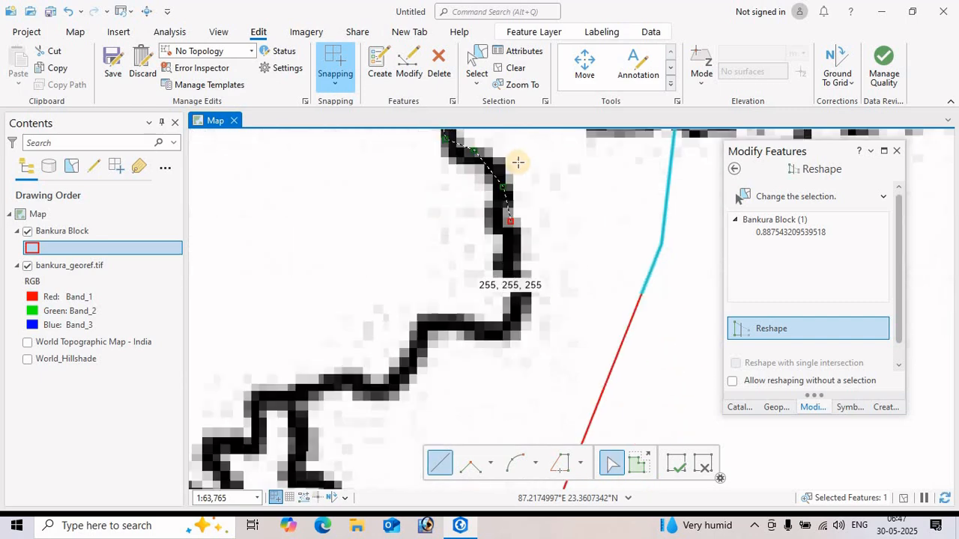
drag(527, 247, 522, 155)
click(524, 157)
click(509, 180)
click(463, 170)
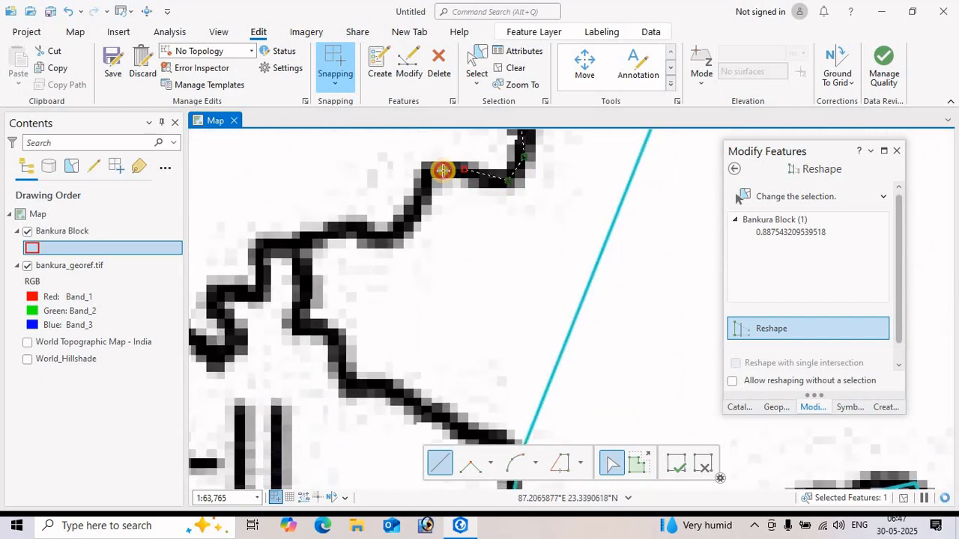
Trace the boundary west to the Bankura-II junction and southeast to Barjora's southwestern edge, and finish the reshape across the polygon outline
click(441, 171)
click(414, 209)
click(393, 236)
click(370, 226)
click(338, 226)
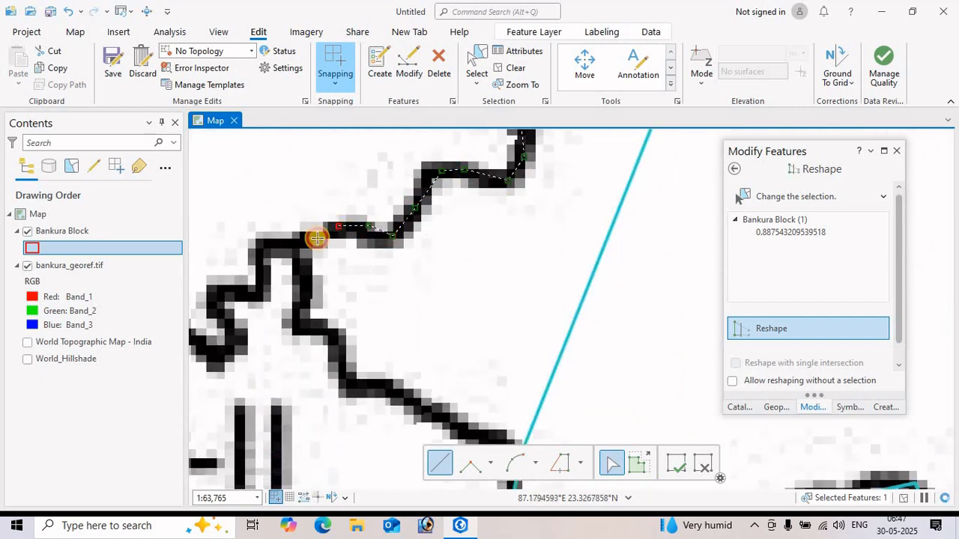
click(305, 247)
click(305, 314)
click(329, 333)
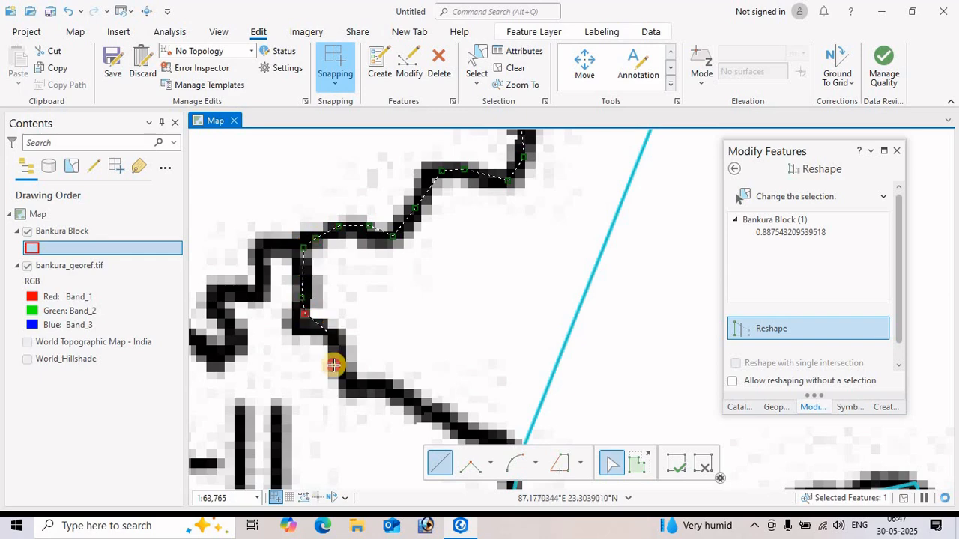
click(333, 371)
click(383, 393)
click(412, 409)
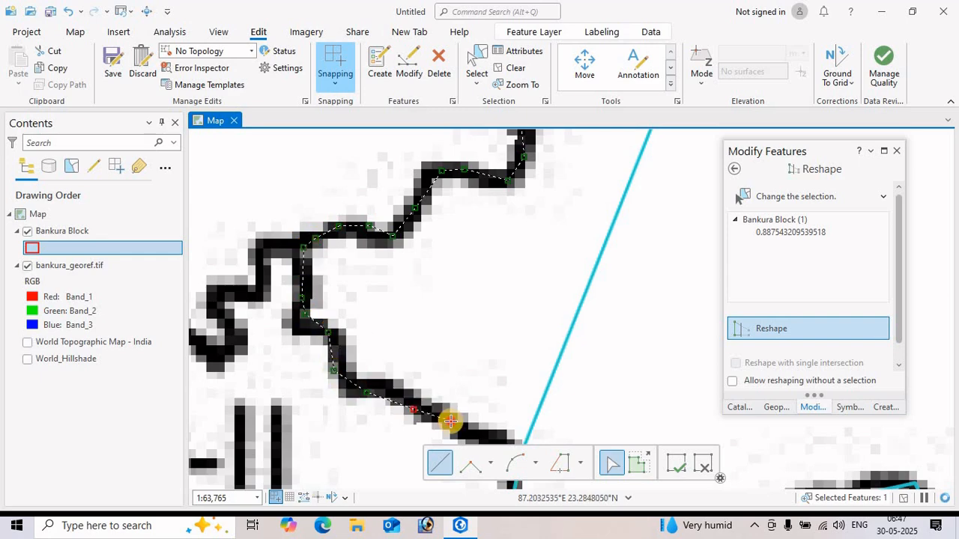
drag(446, 422, 428, 293)
click(482, 316)
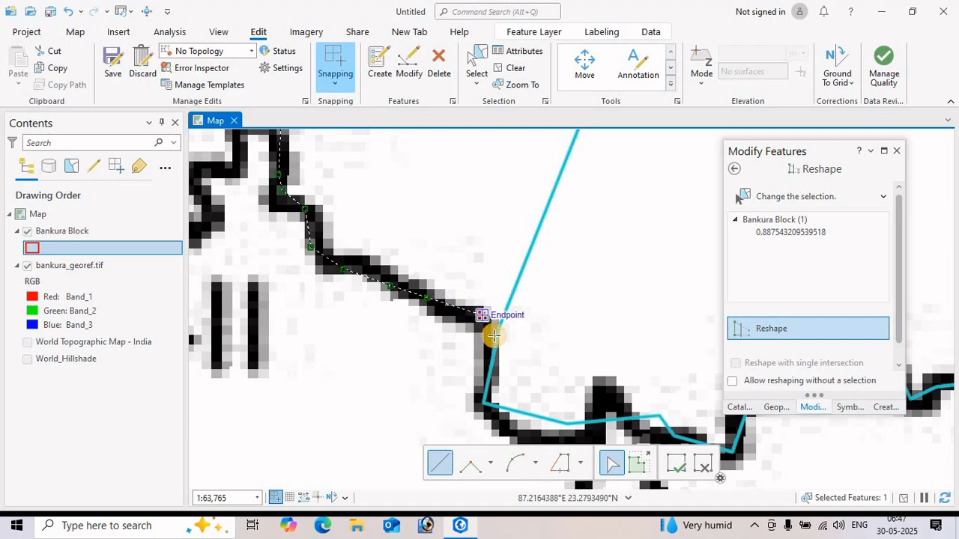
double_click(497, 335)
Check the reshaped Barjora outline against the map and save all edits
scroll(537, 356, down, 6)
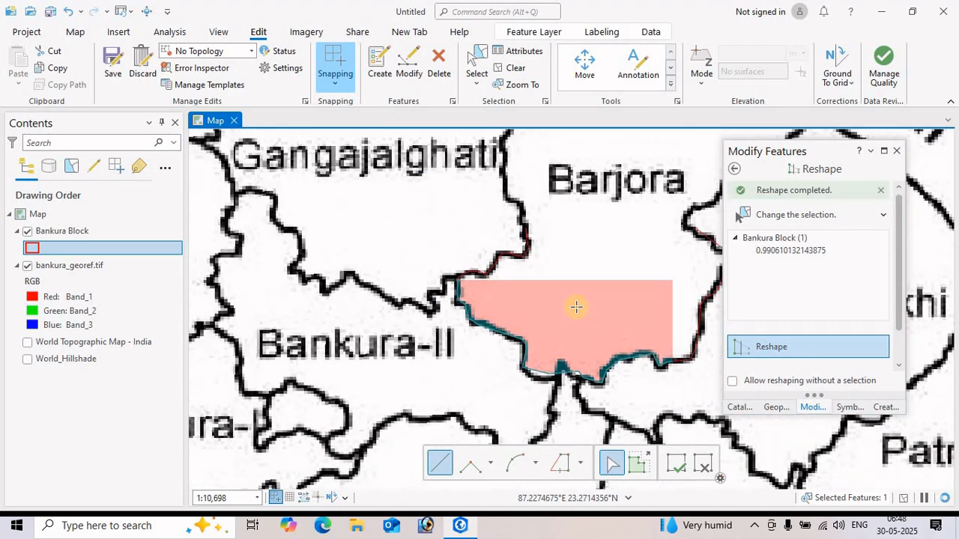
drag(578, 251, 531, 365)
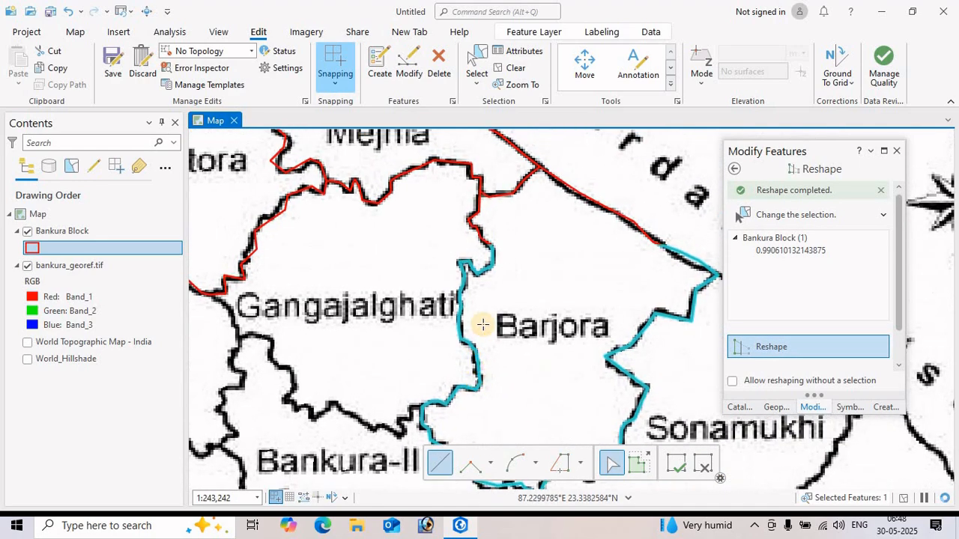
click(113, 66)
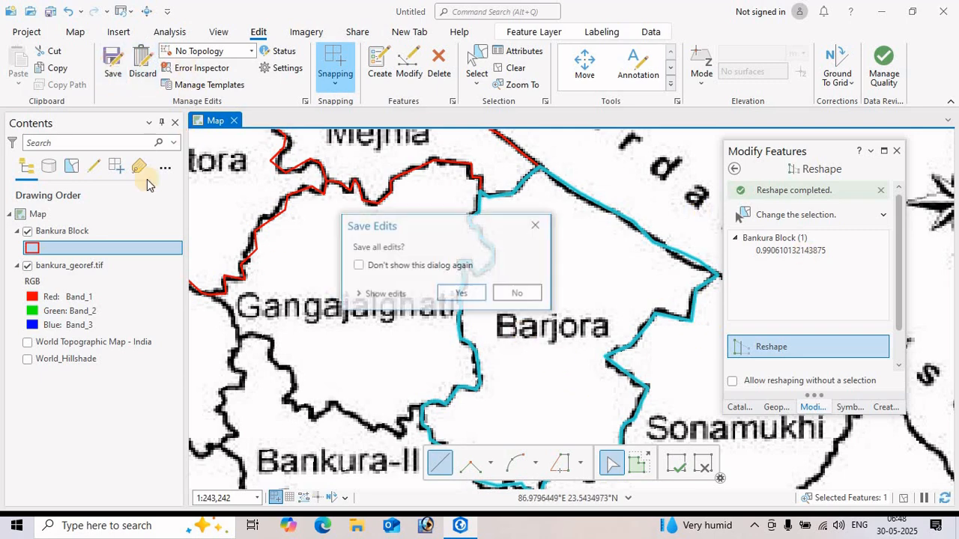
click(454, 293)
scroll(578, 352, up, 2)
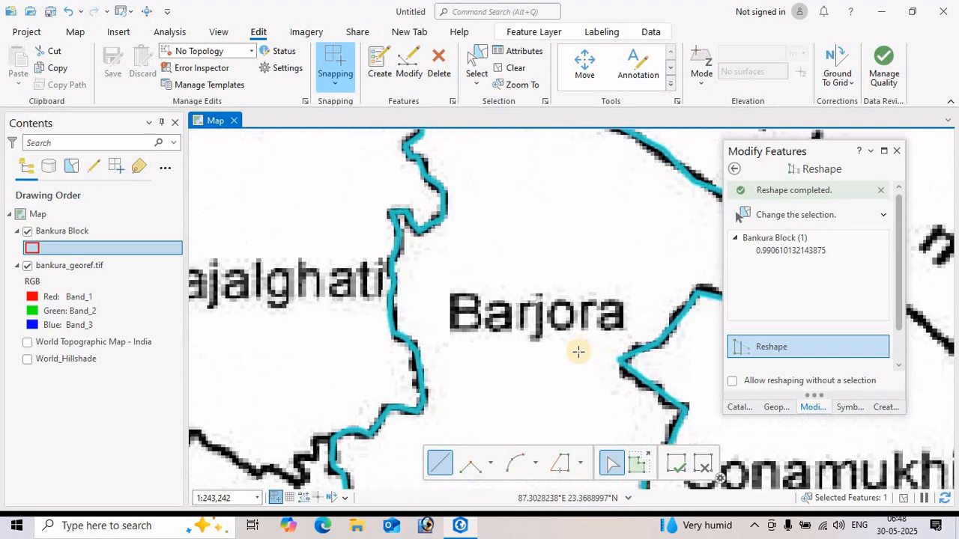
scroll(578, 351, down, 2)
drag(507, 316, 404, 213)
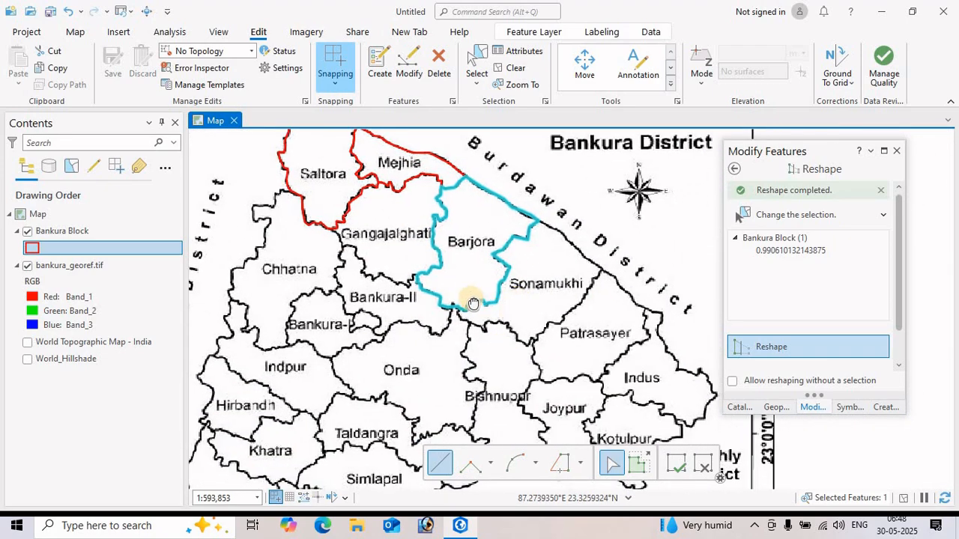
Move the selected Barjora polygon northeast onto the compass rose with the Move tool and finish the move
drag(473, 303, 477, 343)
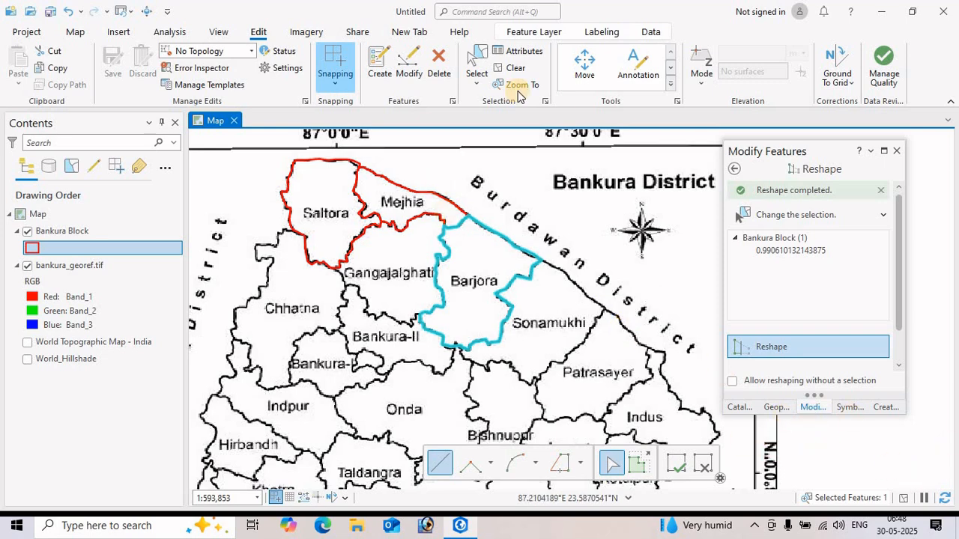
click(408, 71)
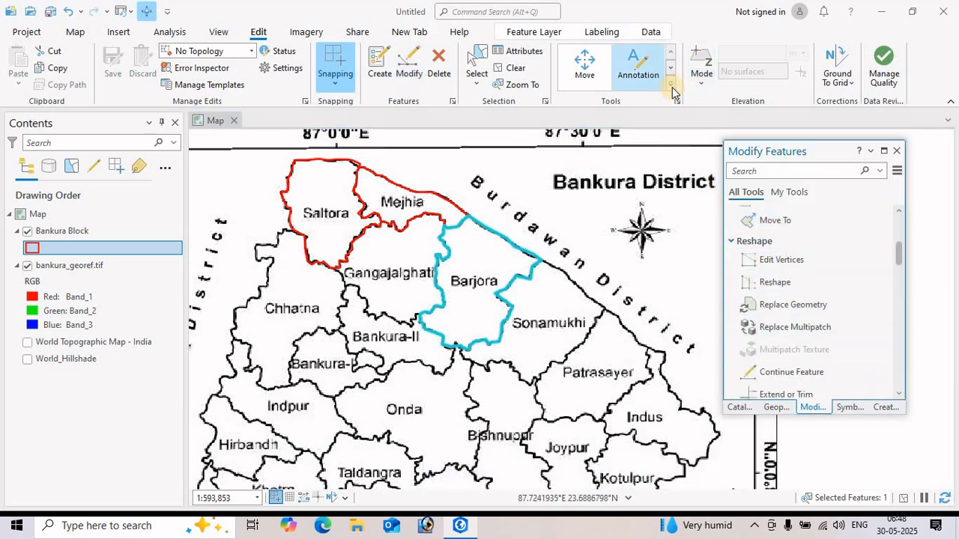
scroll(780, 262, up, 3)
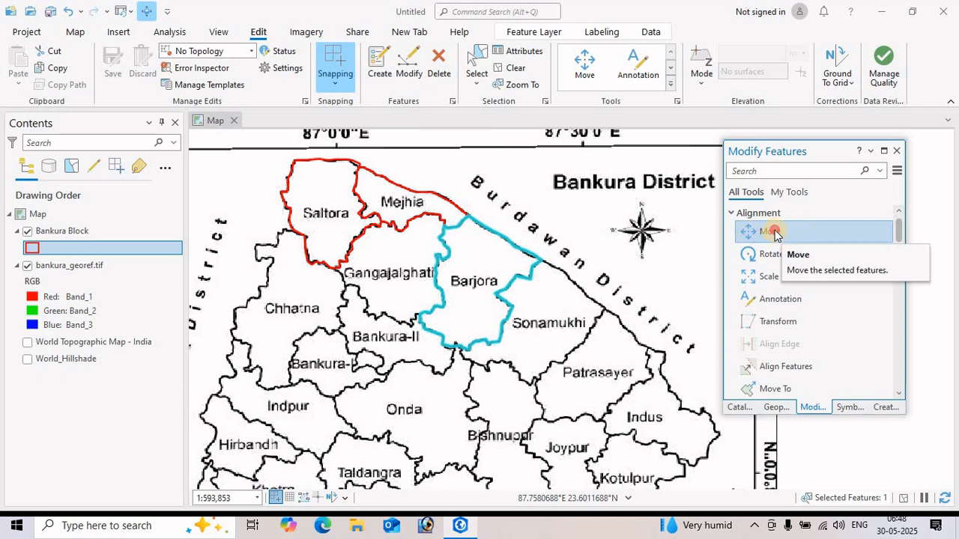
click(772, 234)
drag(478, 281, 653, 276)
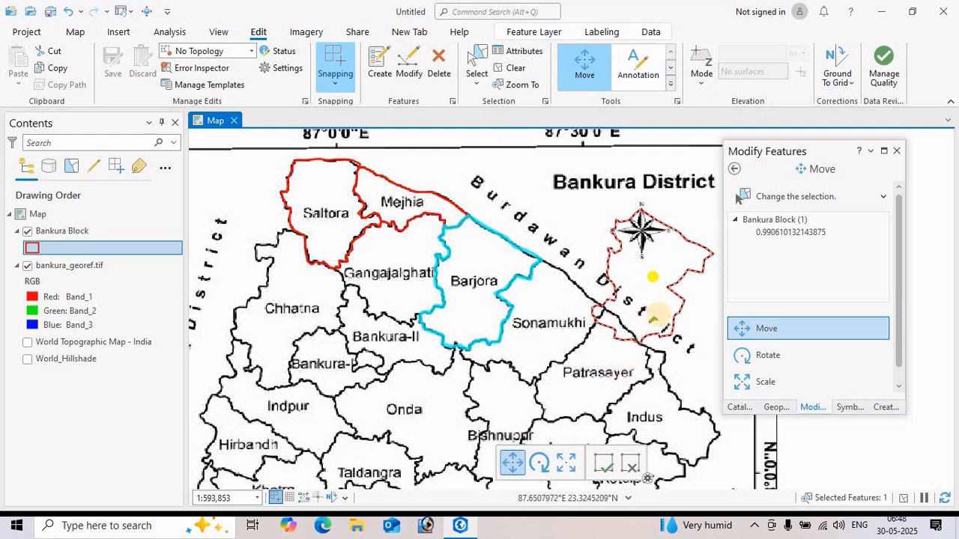
key(F2)
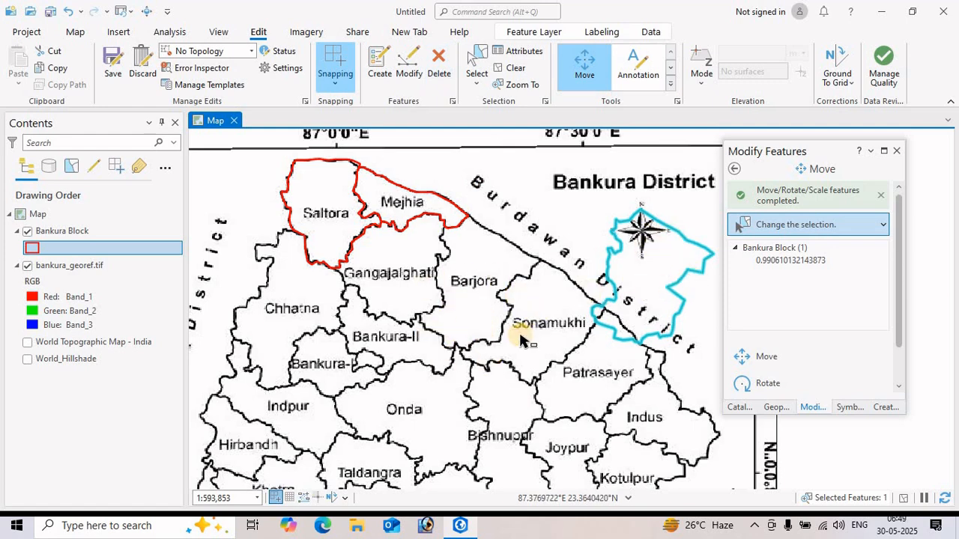
Move the polygon from the compass rose back onto the Barjora outline, finish the move and save all edits
click(413, 68)
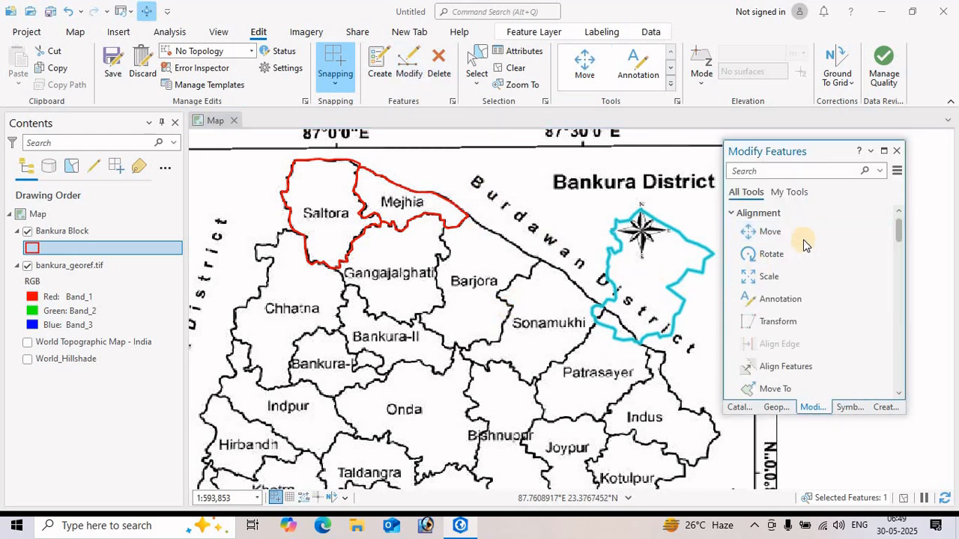
click(772, 233)
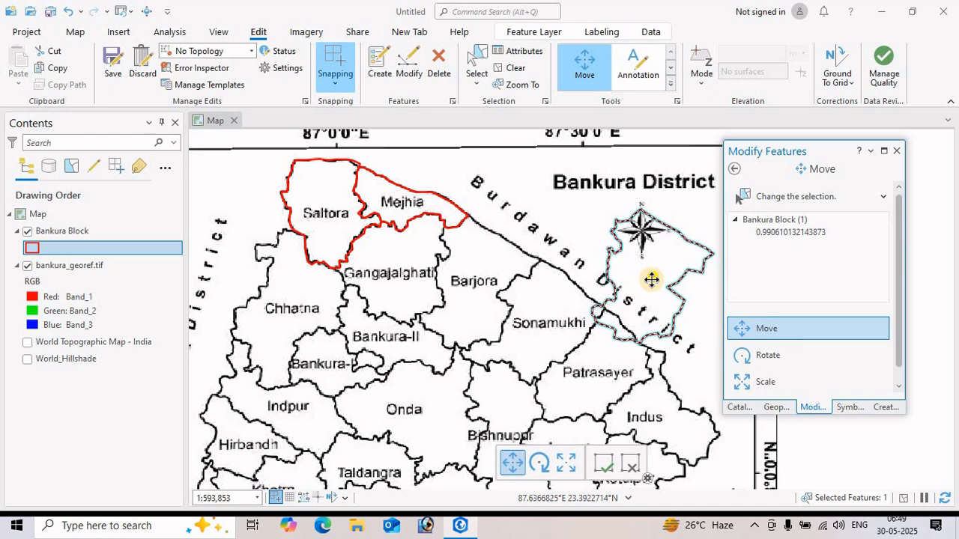
drag(648, 337, 480, 282)
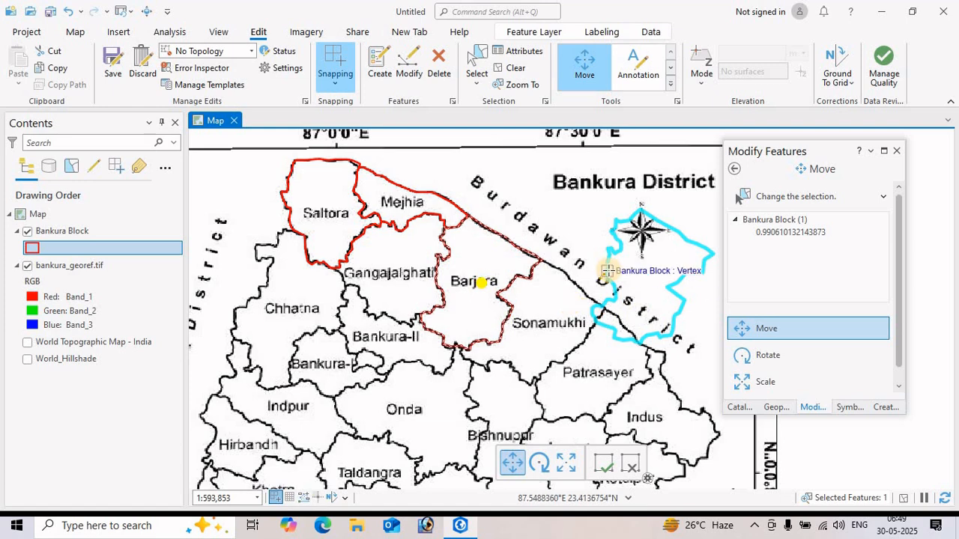
key(F2)
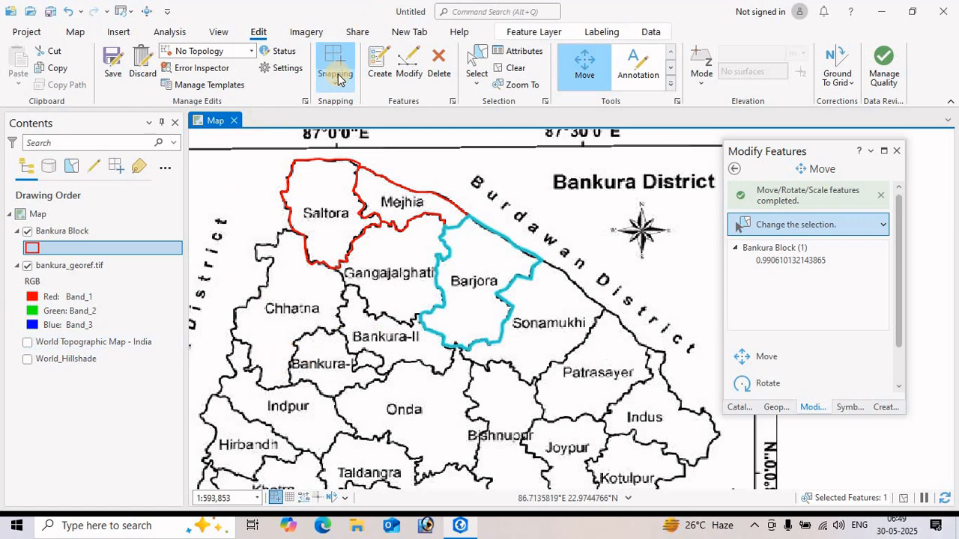
click(116, 63)
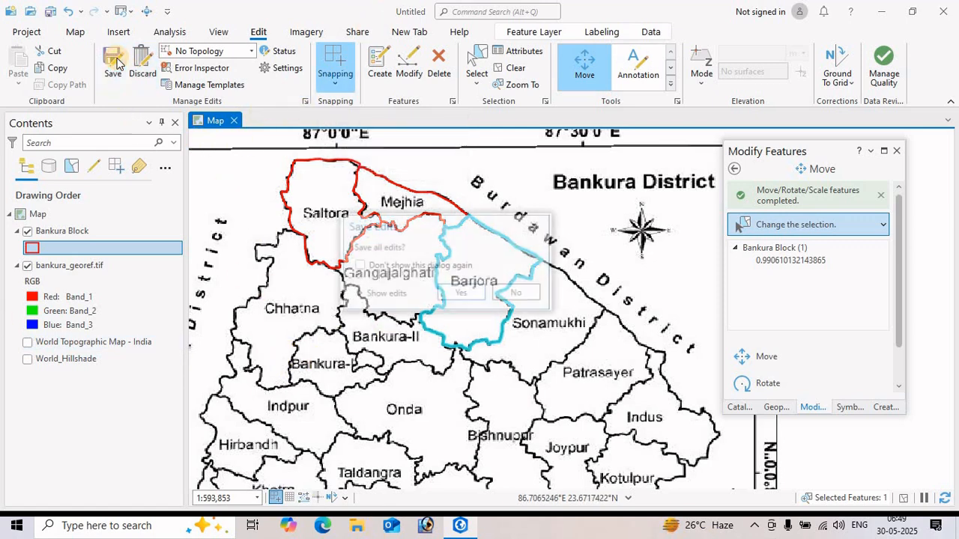
click(462, 292)
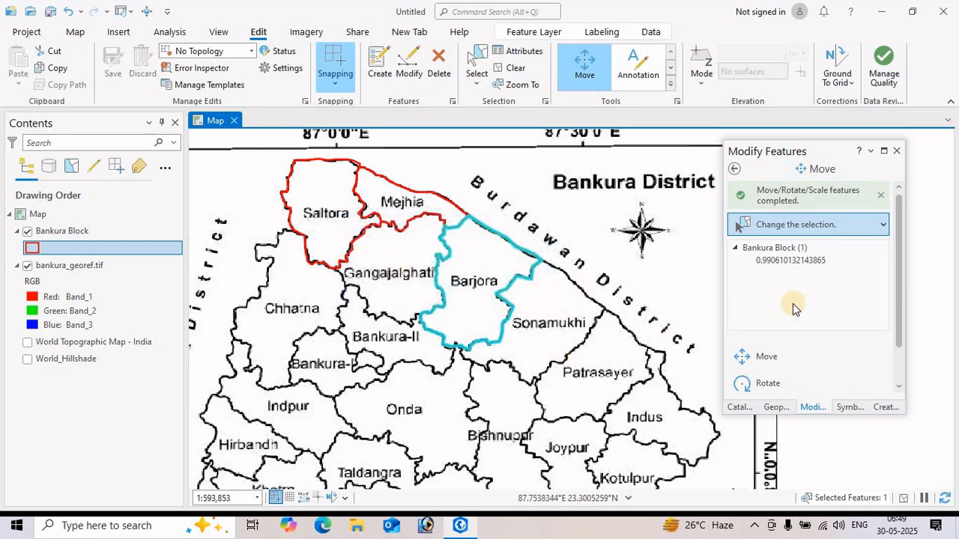
Scale the Barjora polygon up about its centre to roughly twice its width, finish the scaling and undo it
click(671, 83)
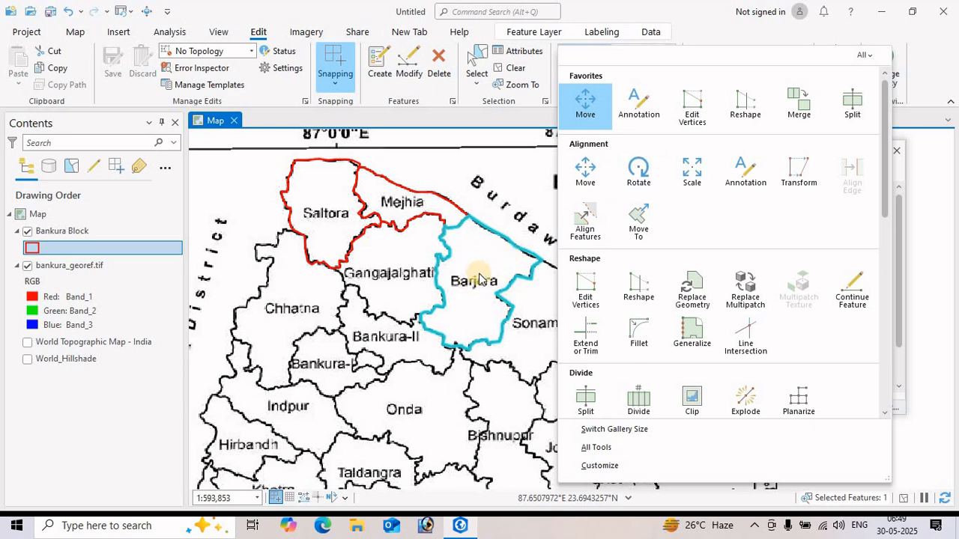
click(693, 174)
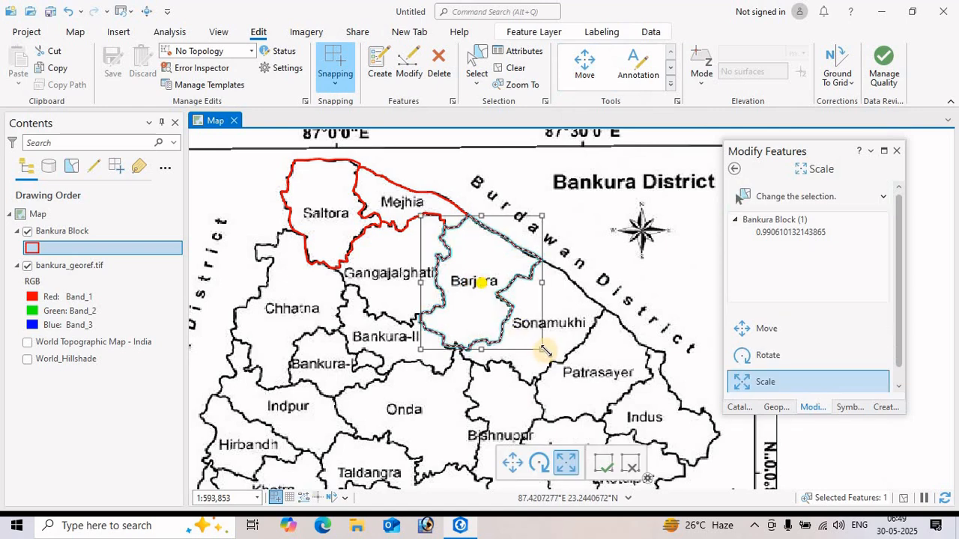
drag(546, 350, 597, 428)
click(496, 317)
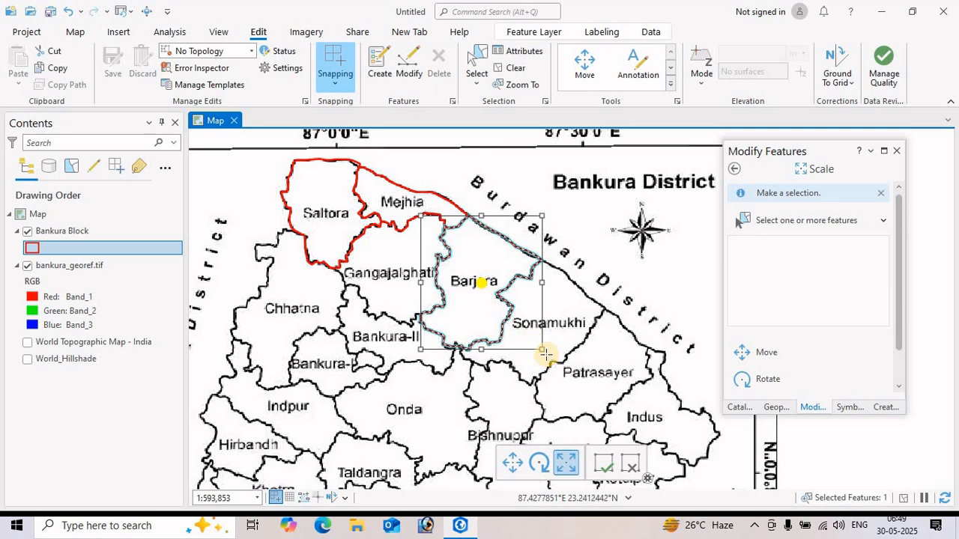
drag(544, 350, 612, 427)
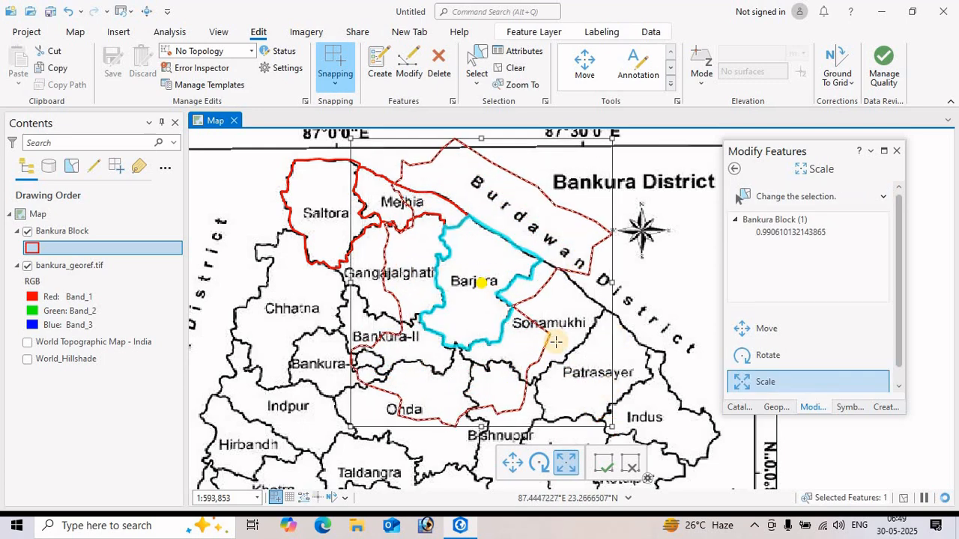
key(F2)
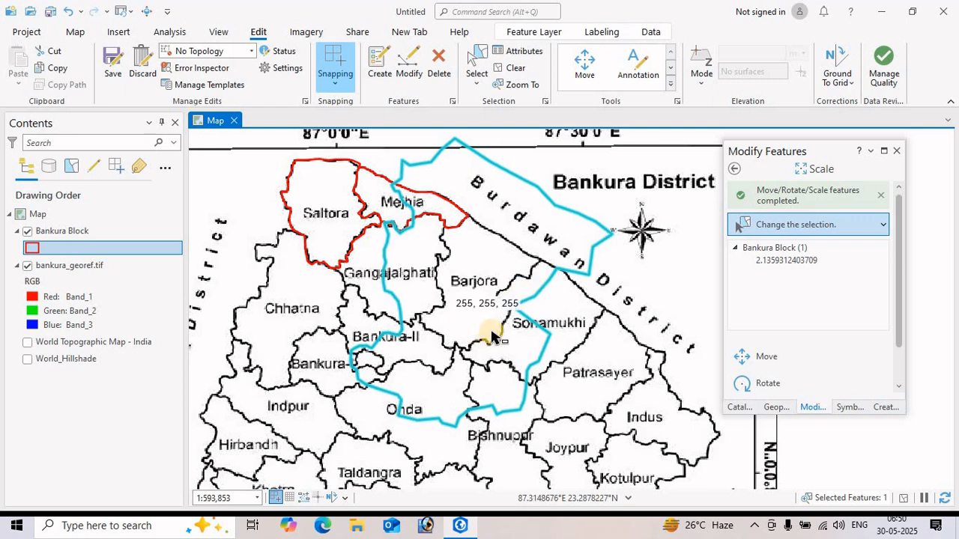
key(ctrl+z)
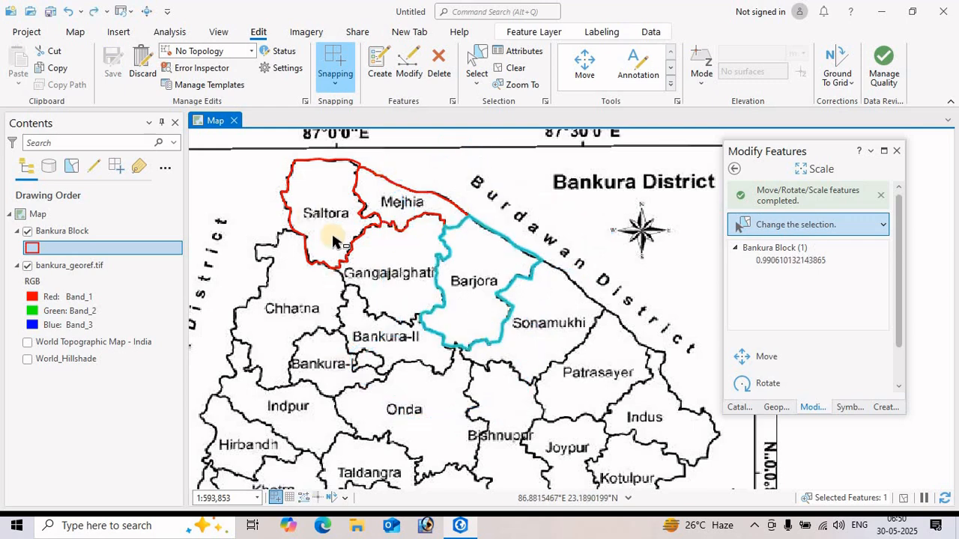
Rotate the Barjora polygon about its centre with the Rotate tool and undo the rotation
click(669, 87)
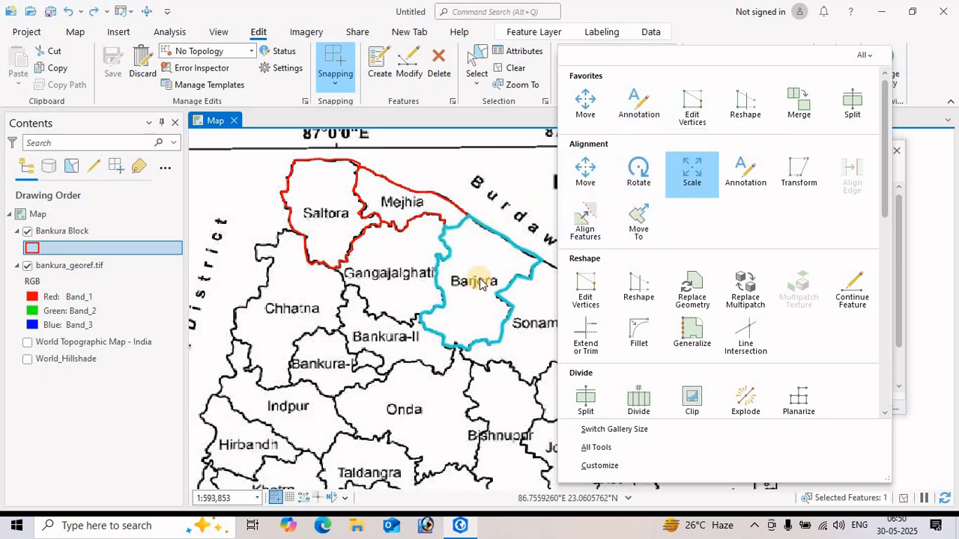
click(637, 175)
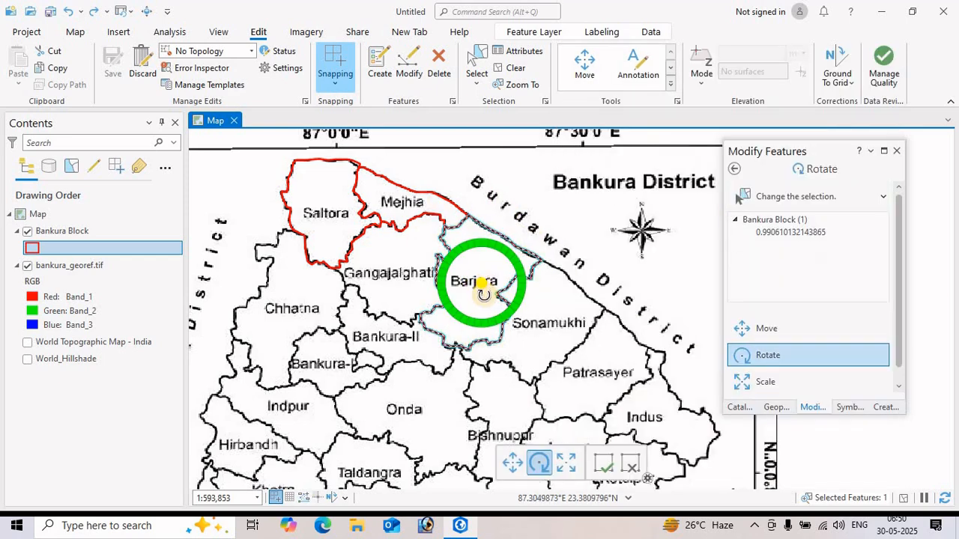
drag(484, 294, 530, 332)
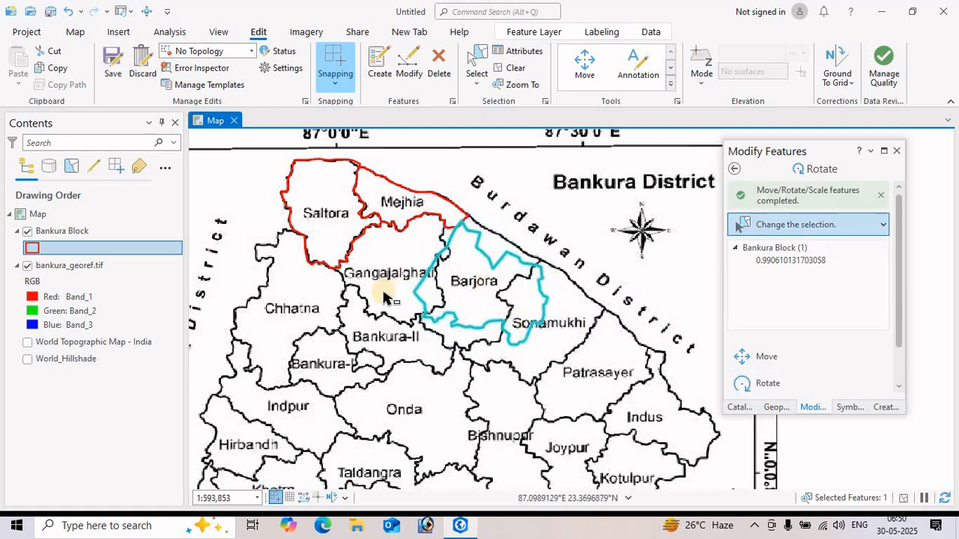
key(ctrl+z)
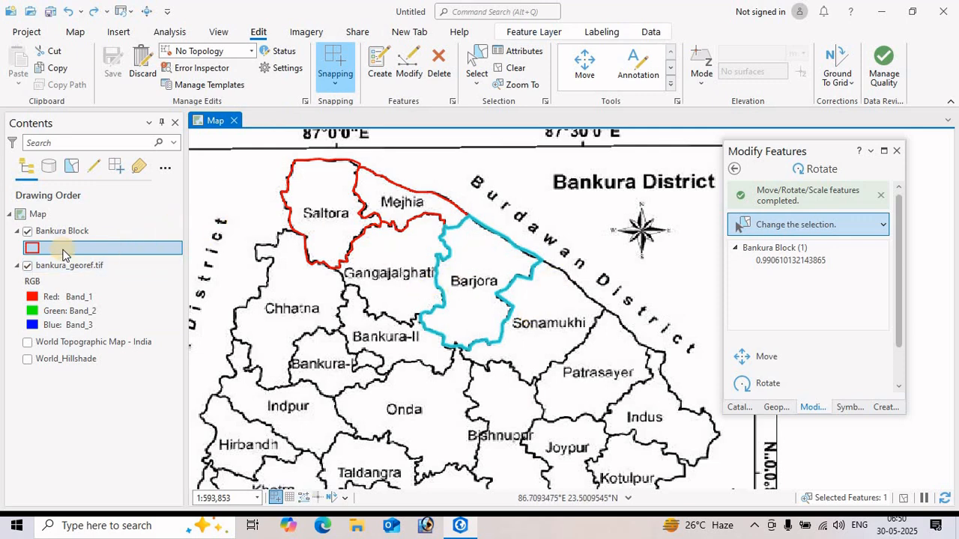
Delete the Saltora and Mejhia polygons and hide the bankura_georef.tif layer, keeping the Barjora polygon selected
click(330, 214)
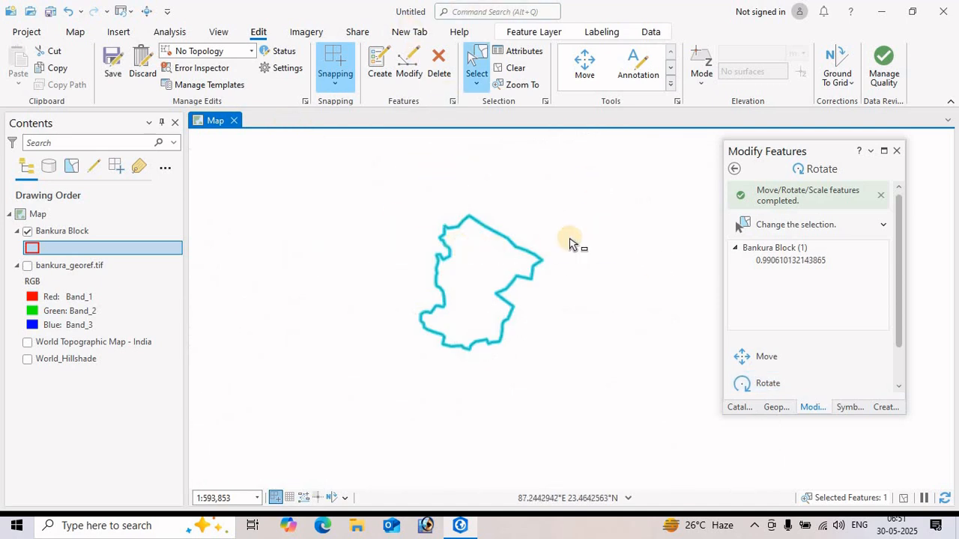
Try to fillet Barjora's northern corner between the nearly horizontal segment west of the apex and the northeastern edge
click(407, 66)
click(671, 86)
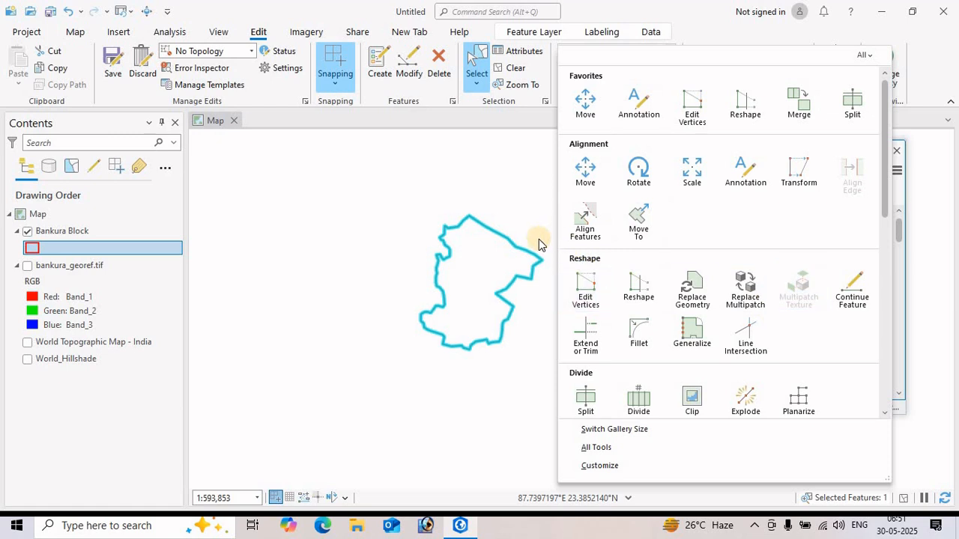
scroll(539, 239, up, 2)
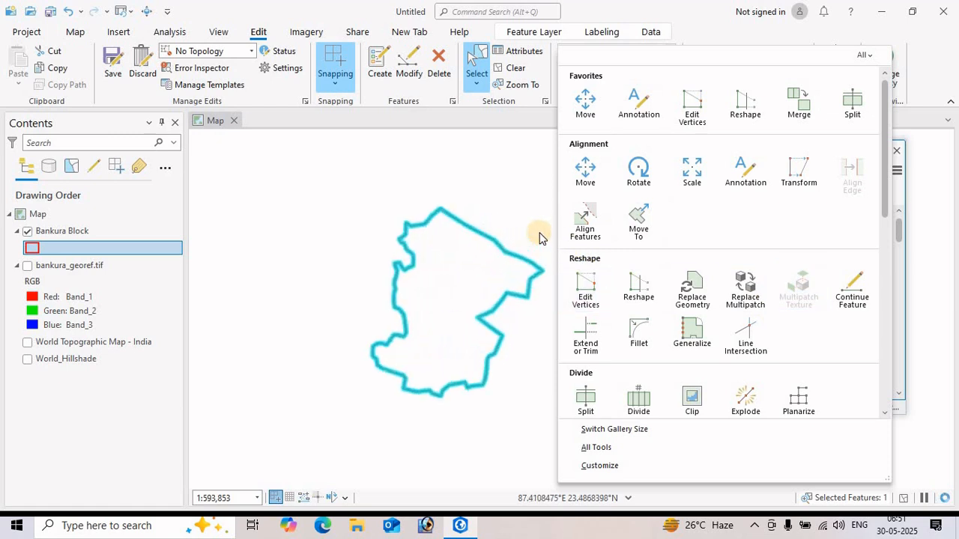
scroll(539, 238, up, 2)
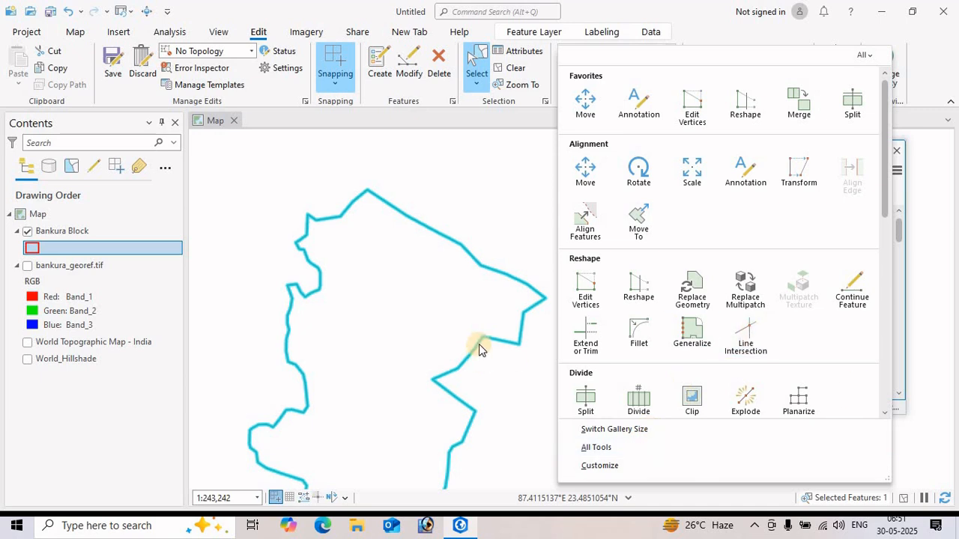
scroll(478, 344, down, 2)
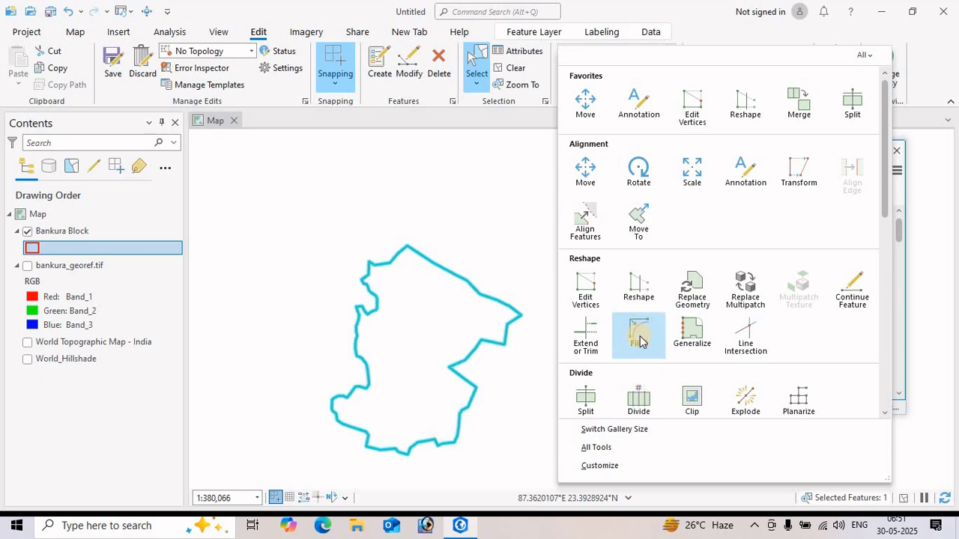
scroll(459, 325, up, 2)
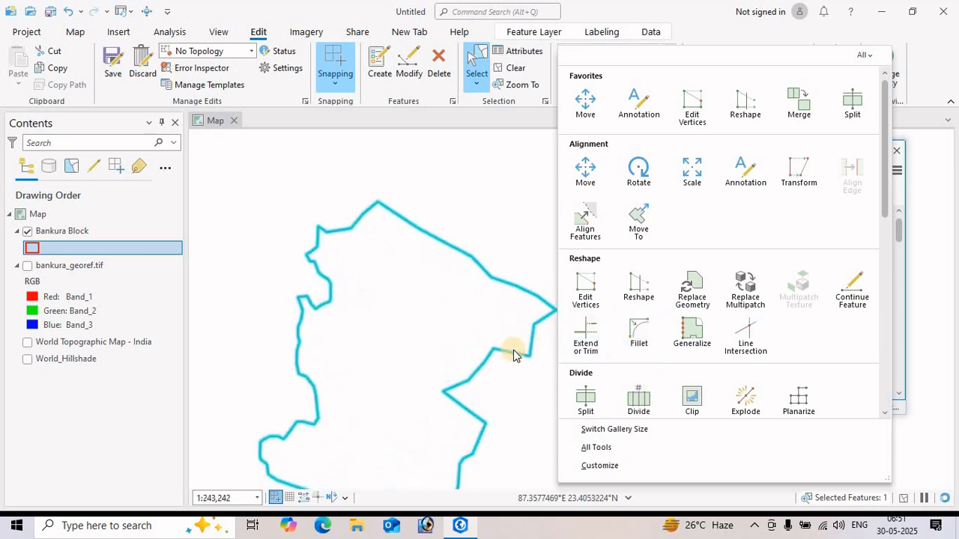
scroll(414, 361, down, 2)
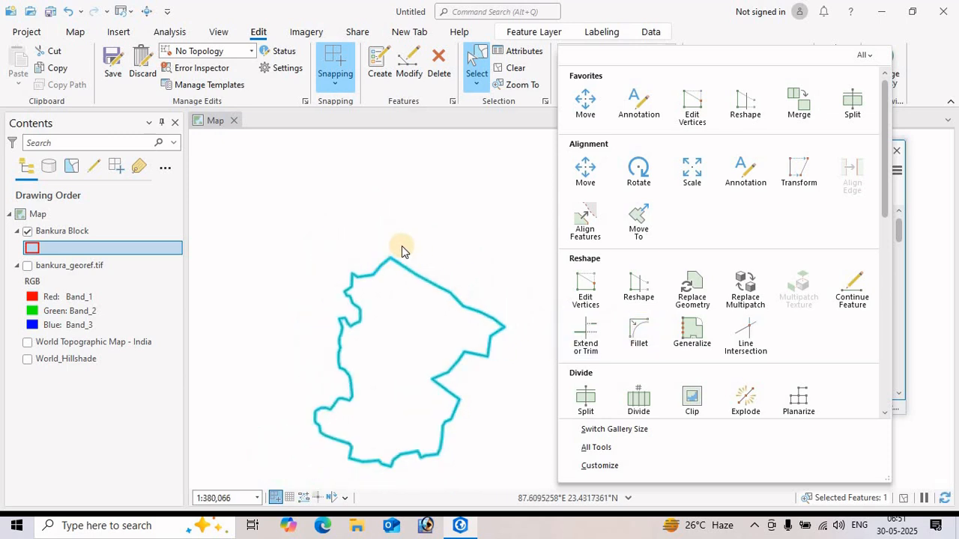
scroll(401, 249, up, 4)
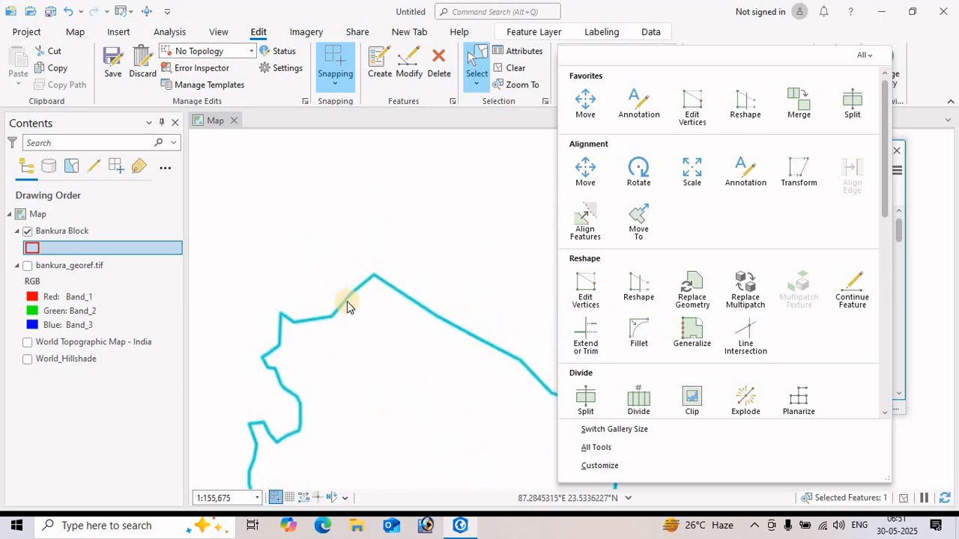
click(637, 326)
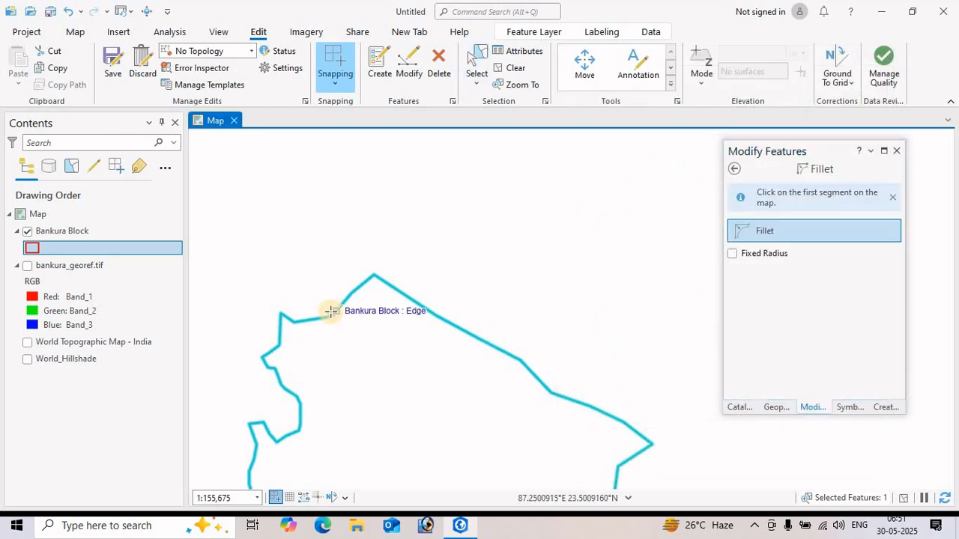
click(310, 320)
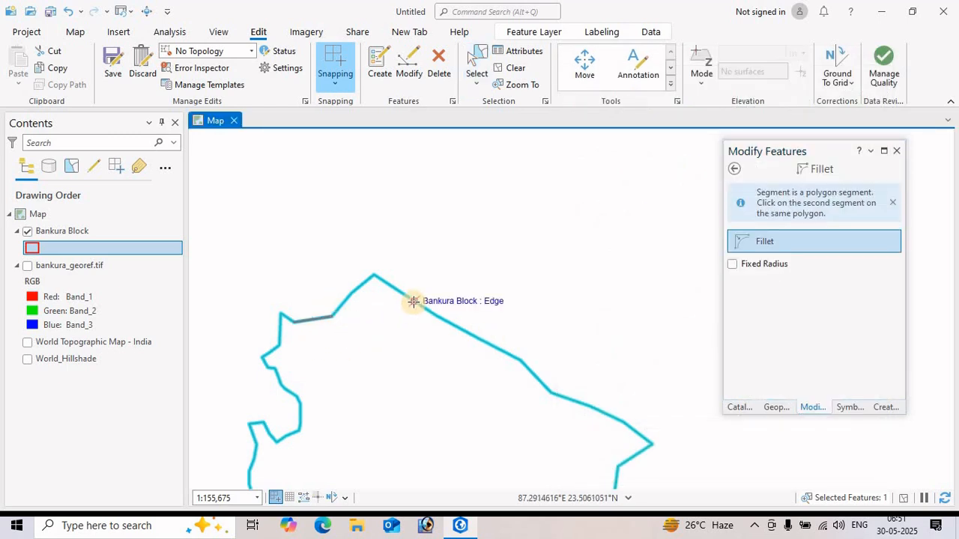
click(413, 301)
click(364, 311)
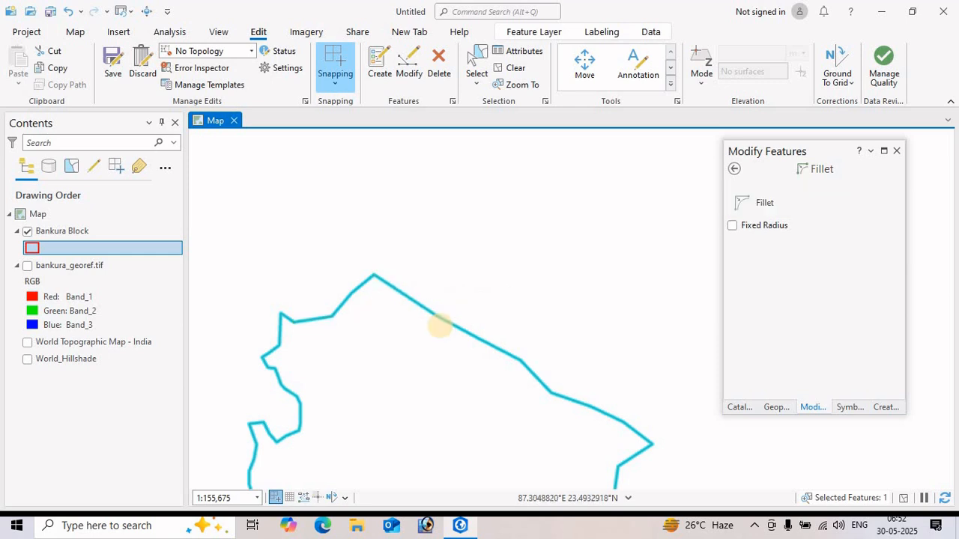
Fillet Barjora's northern apex between its short northwestern segment and the adjoining northeastern segment, with the arc cutting just below the apex
scroll(370, 296, down, 1)
scroll(370, 296, up, 2)
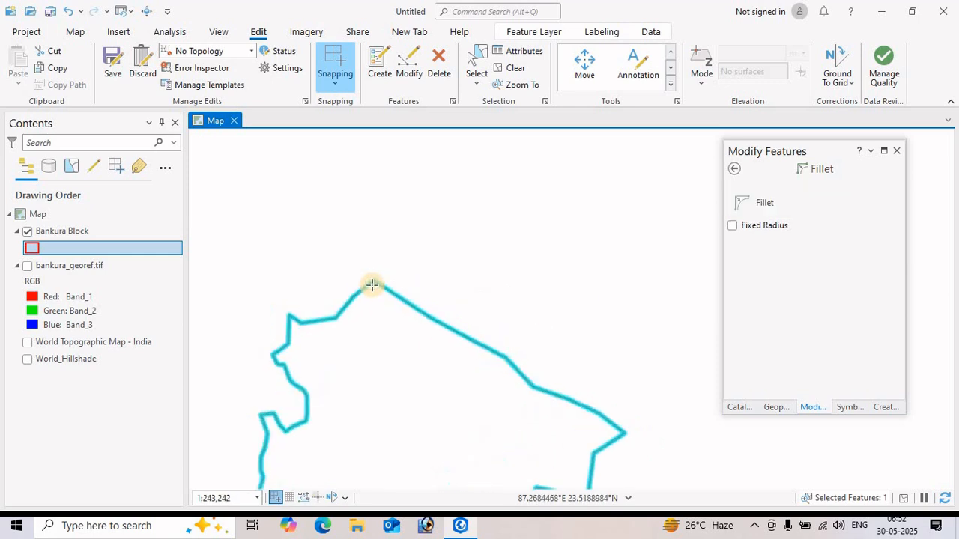
click(383, 292)
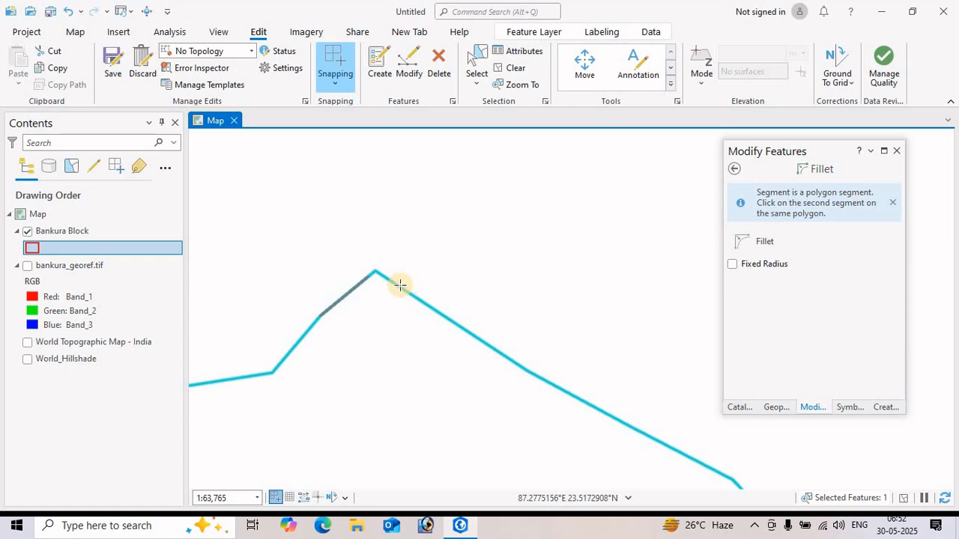
click(397, 287)
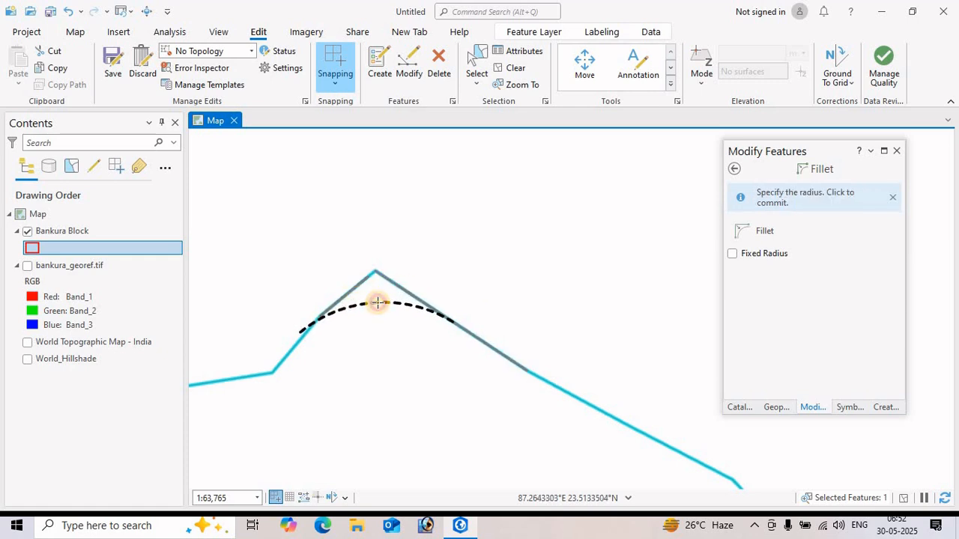
click(377, 302)
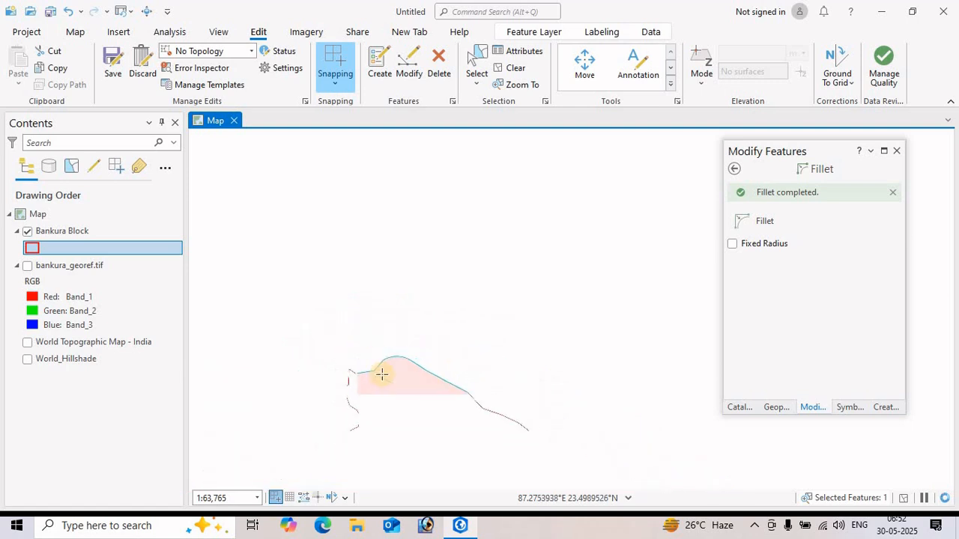
scroll(382, 373, down, 4)
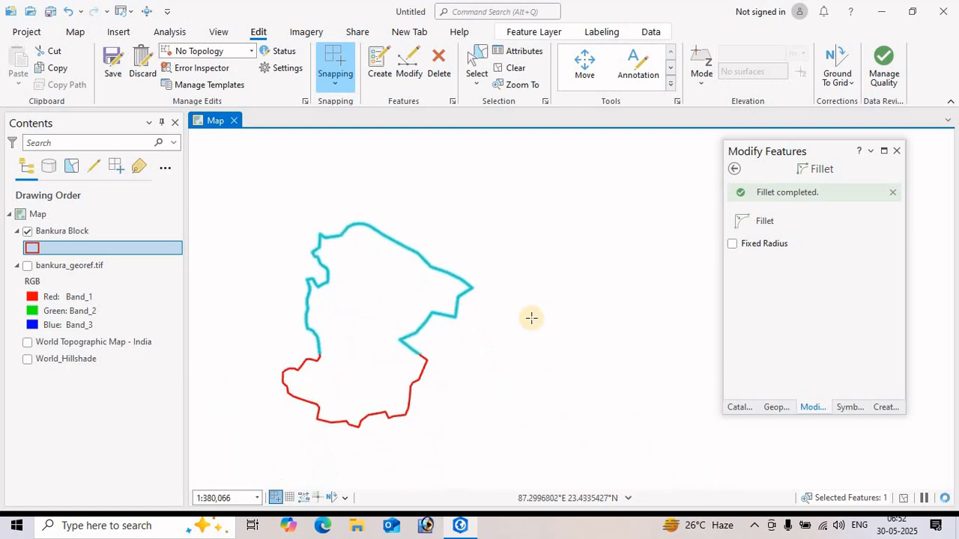
scroll(479, 302, up, 3)
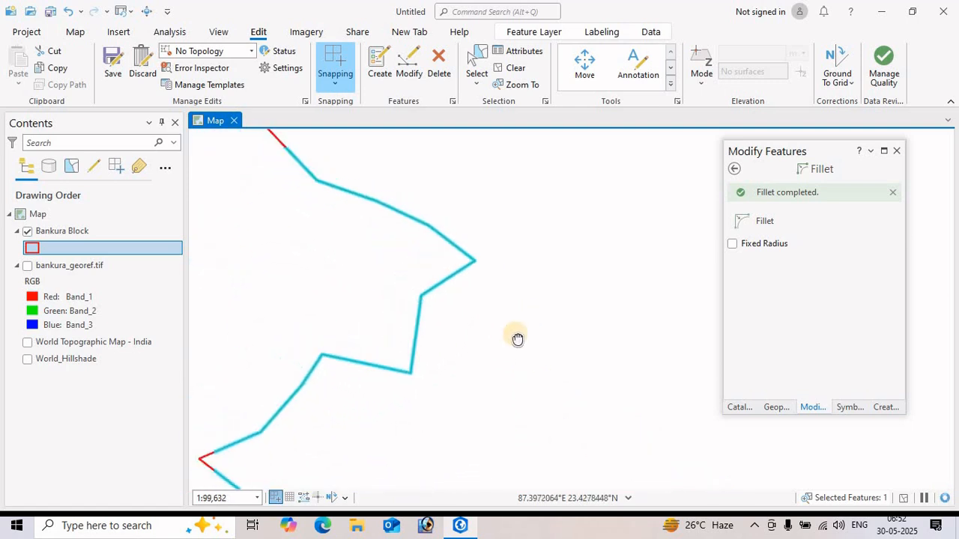
drag(518, 340, 618, 405)
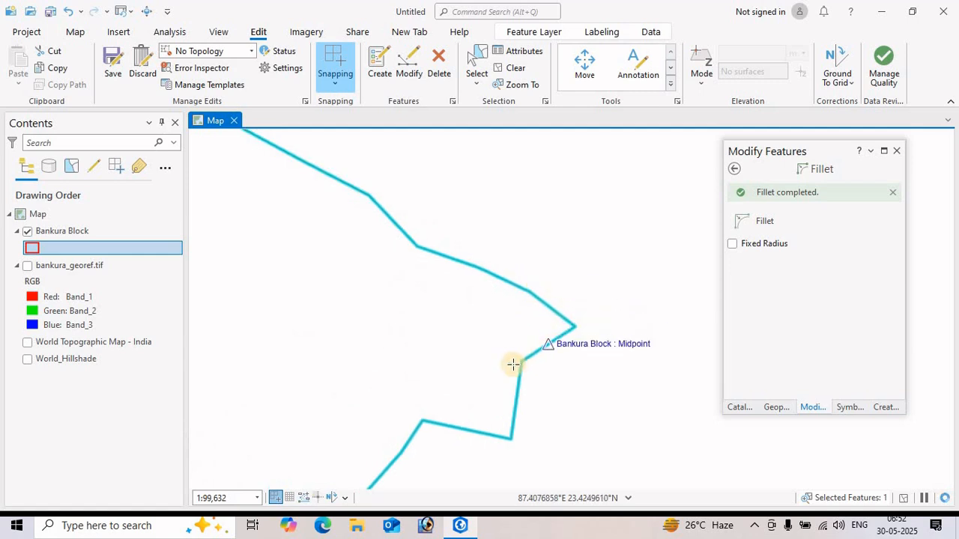
click(767, 221)
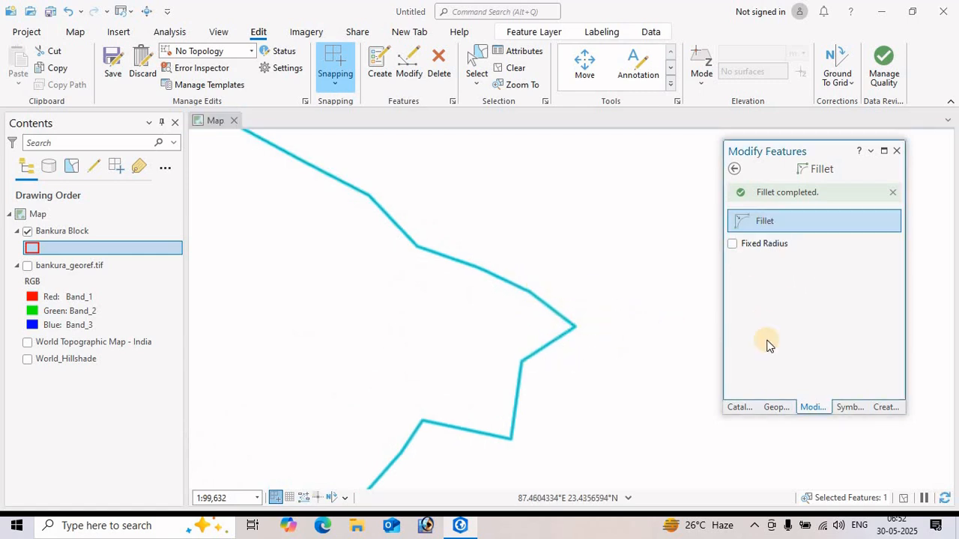
click(670, 86)
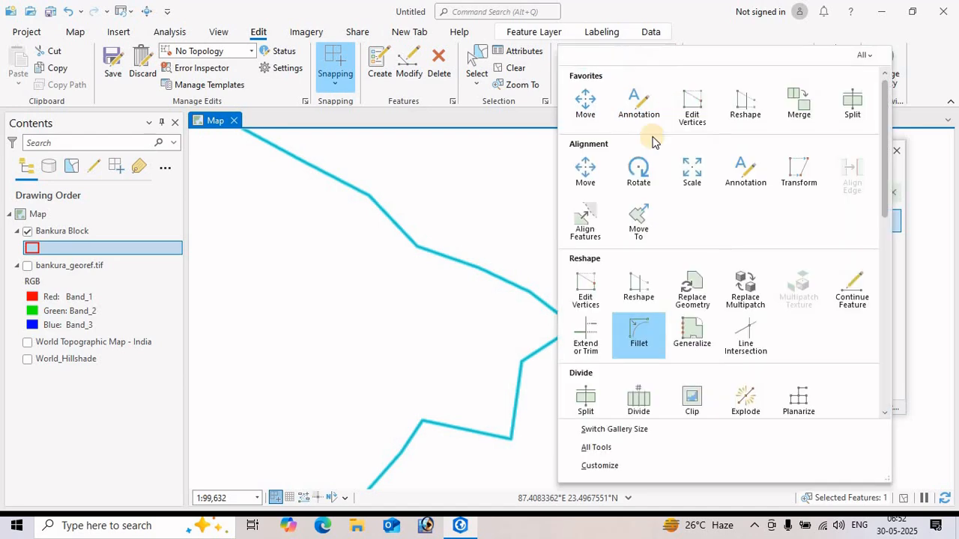
click(640, 334)
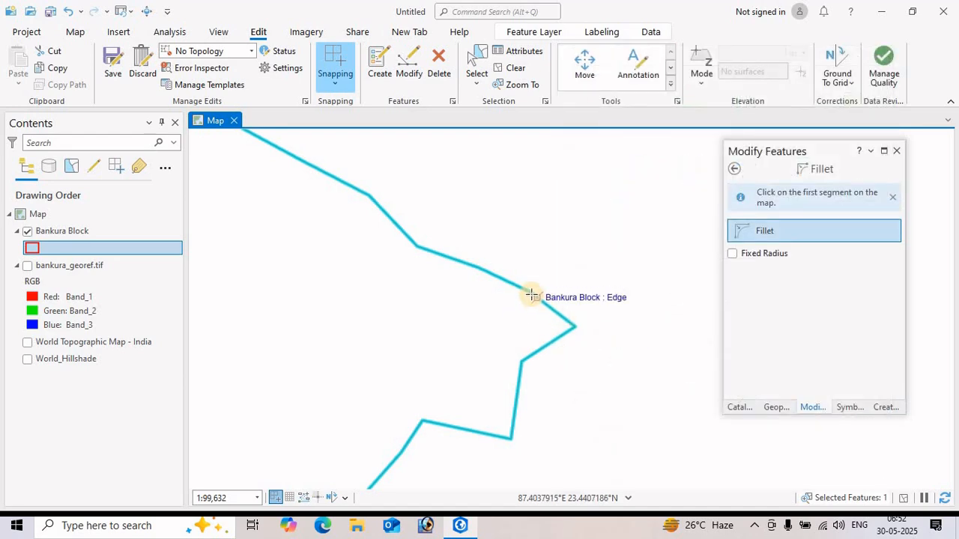
click(524, 288)
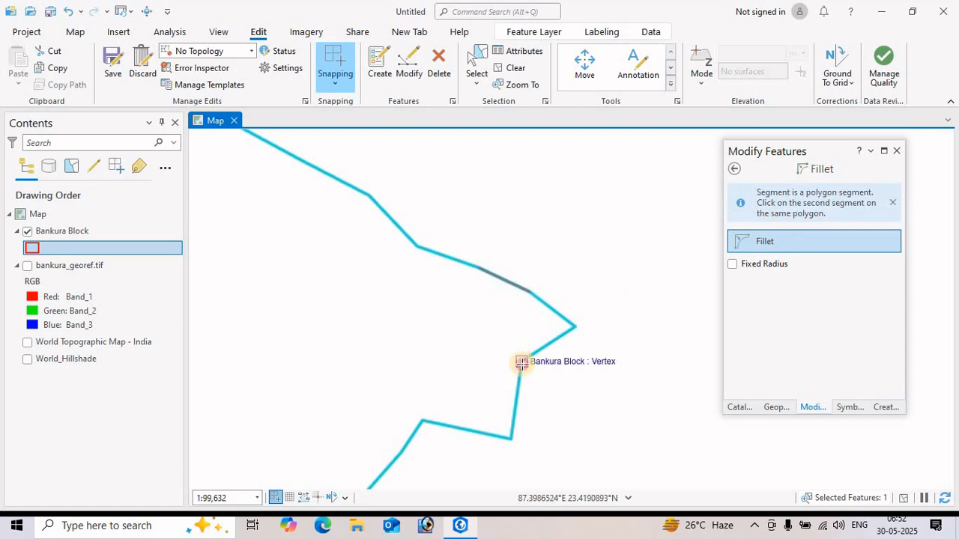
click(522, 363)
click(815, 224)
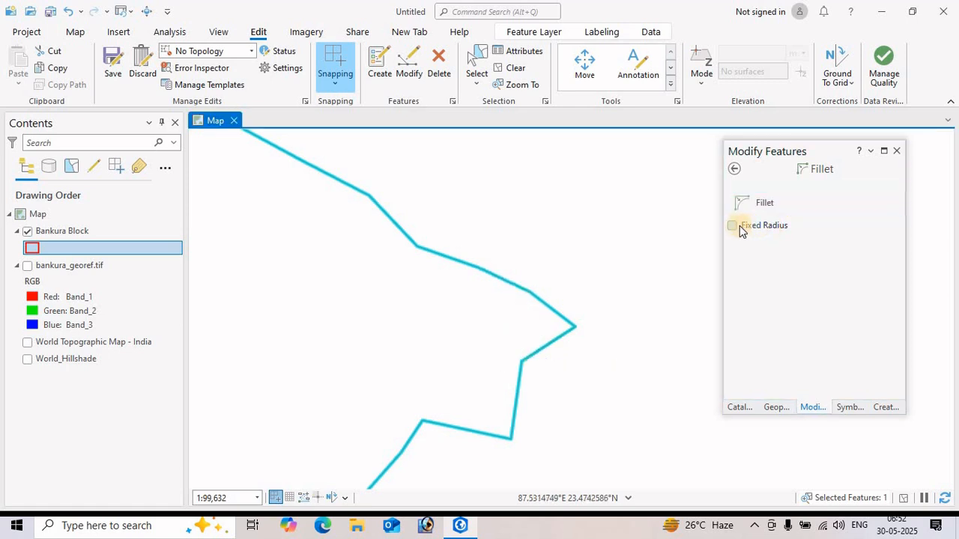
Fillet Barjora's pointed eastern corner between the upper boundary segment and the short segment below the tip
click(538, 293)
click(526, 356)
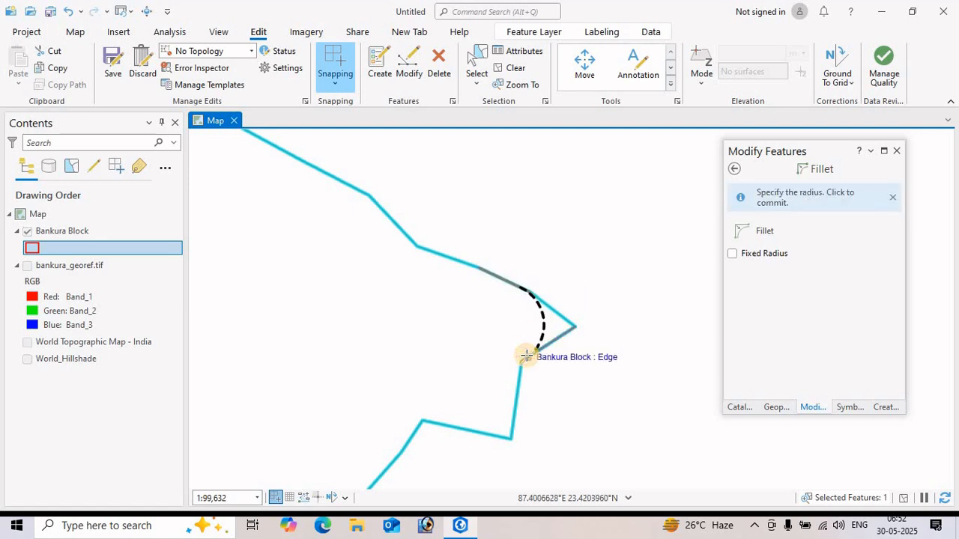
click(529, 356)
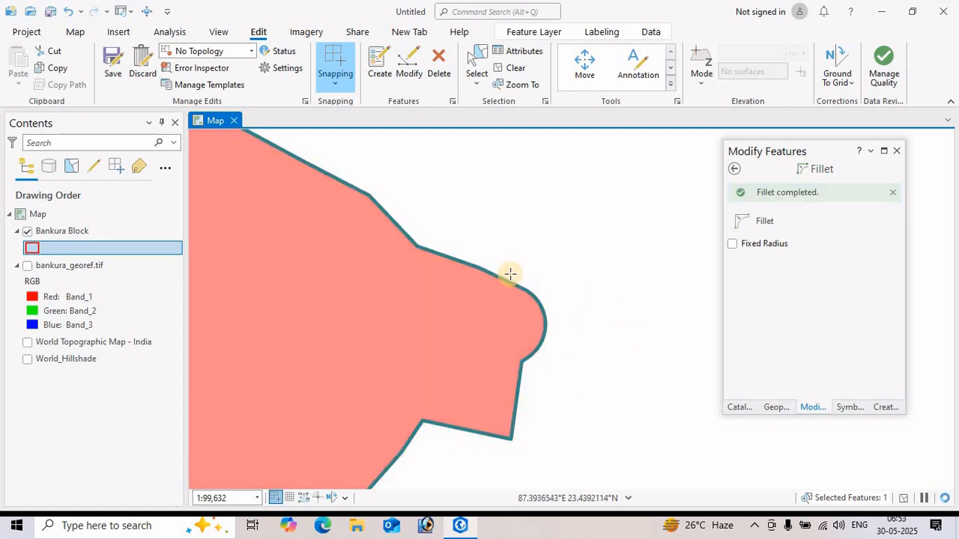
Fillet the inward-pointing notch on Barjora's eastern boundary between the segment above it and the segment below it
scroll(505, 384, down, 5)
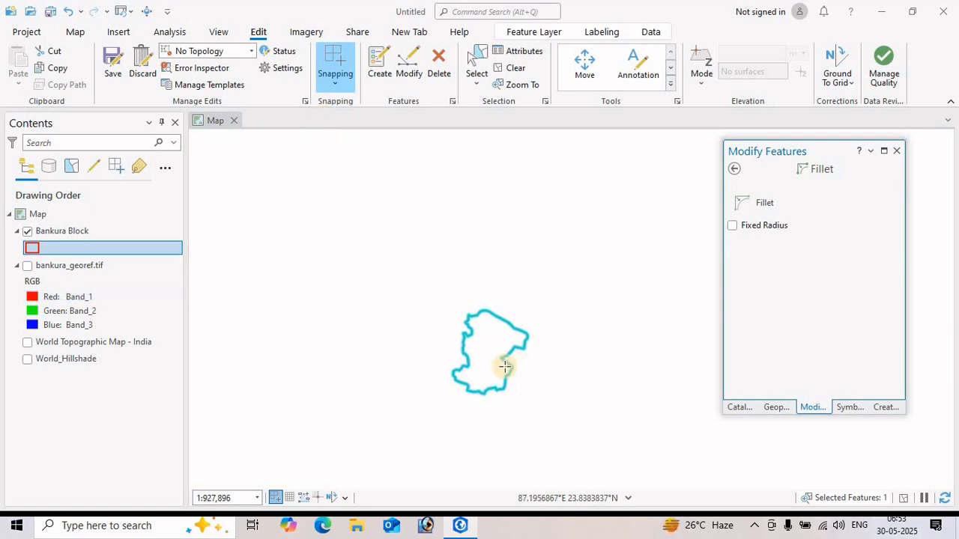
scroll(481, 366, up, 3)
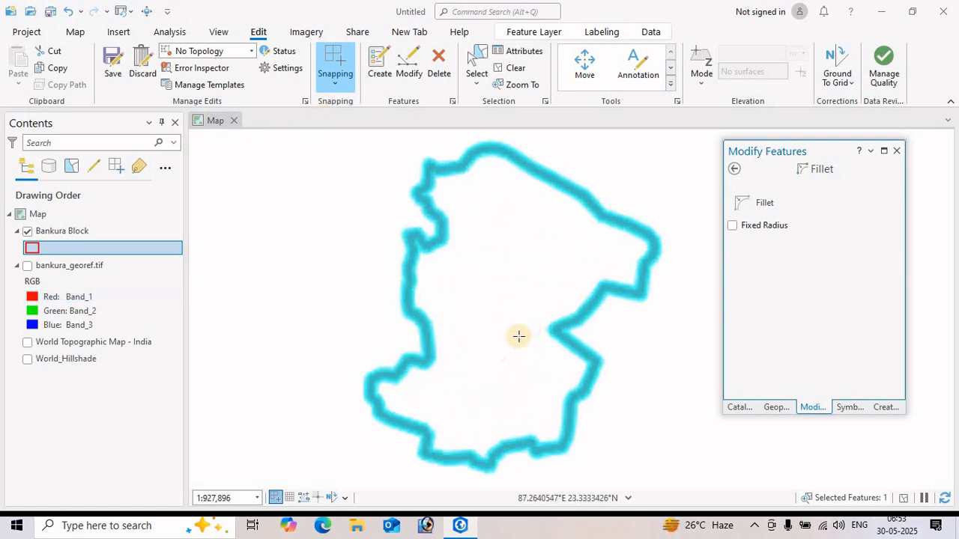
click(574, 331)
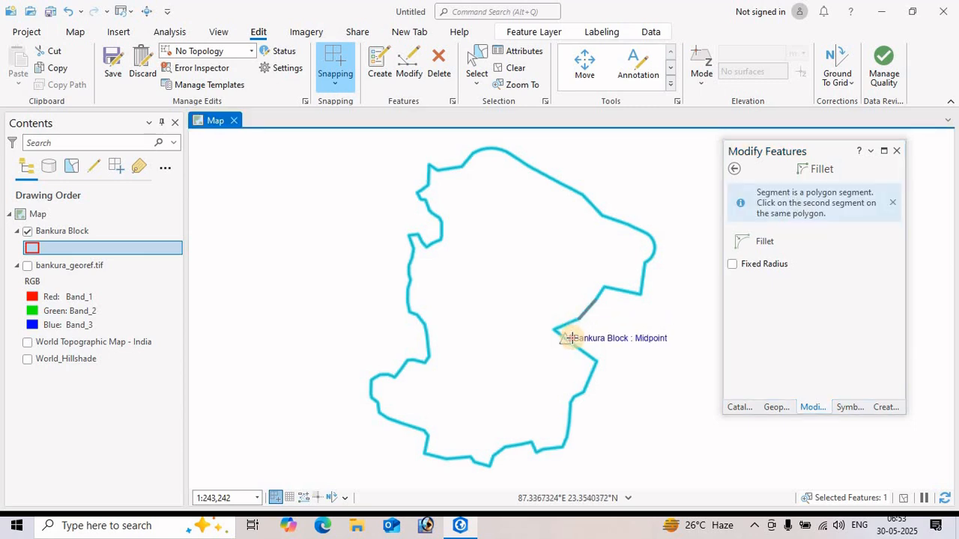
click(571, 338)
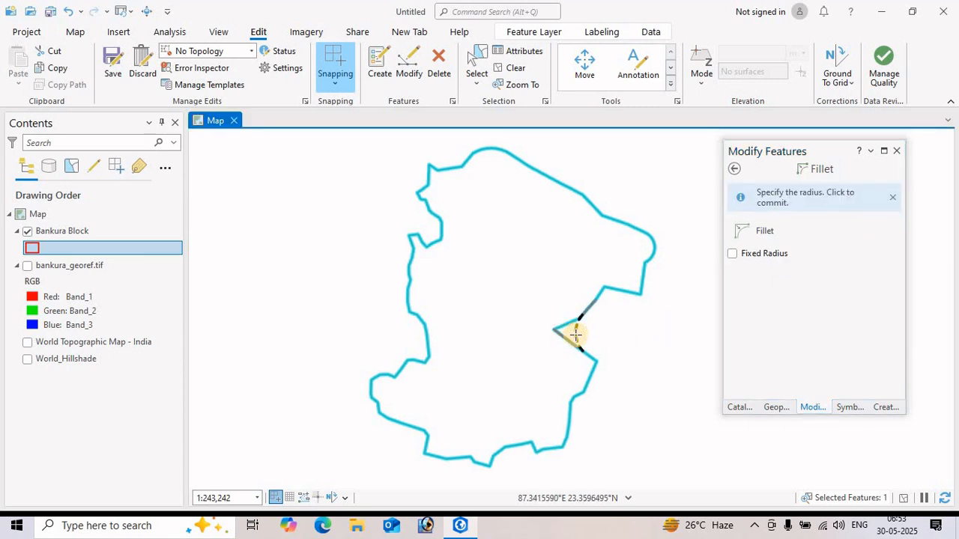
click(581, 330)
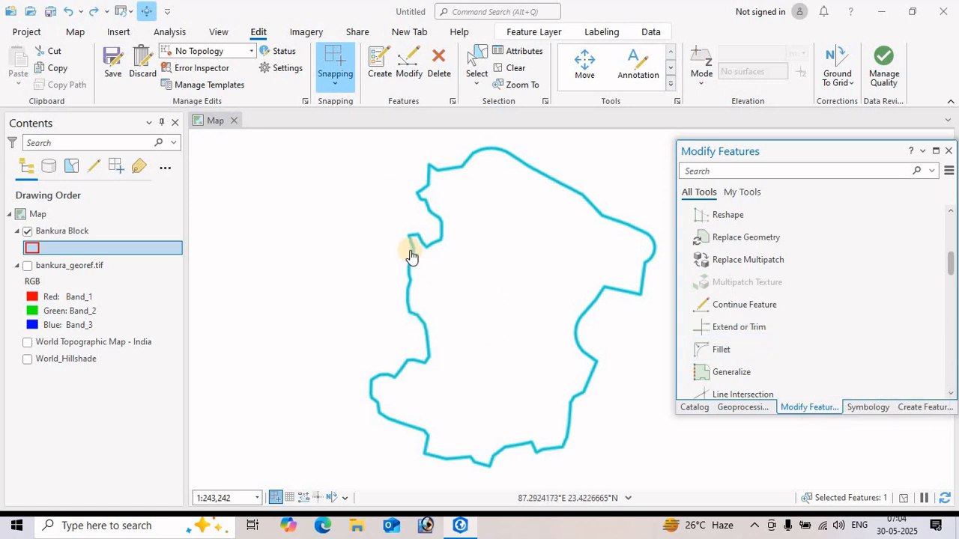
Open the Divide tool from the Modify Features tools for the selected Barjora polygon
drag(502, 263, 439, 268)
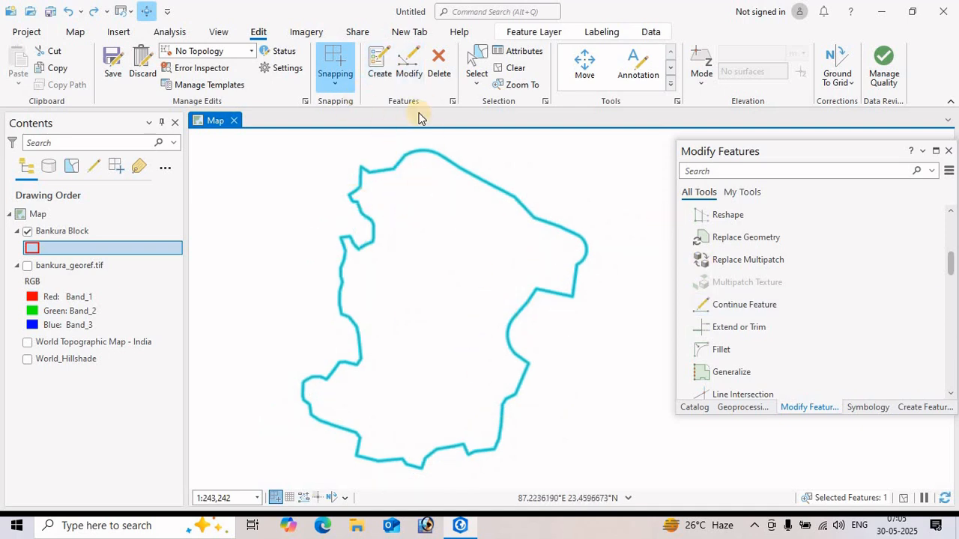
click(408, 64)
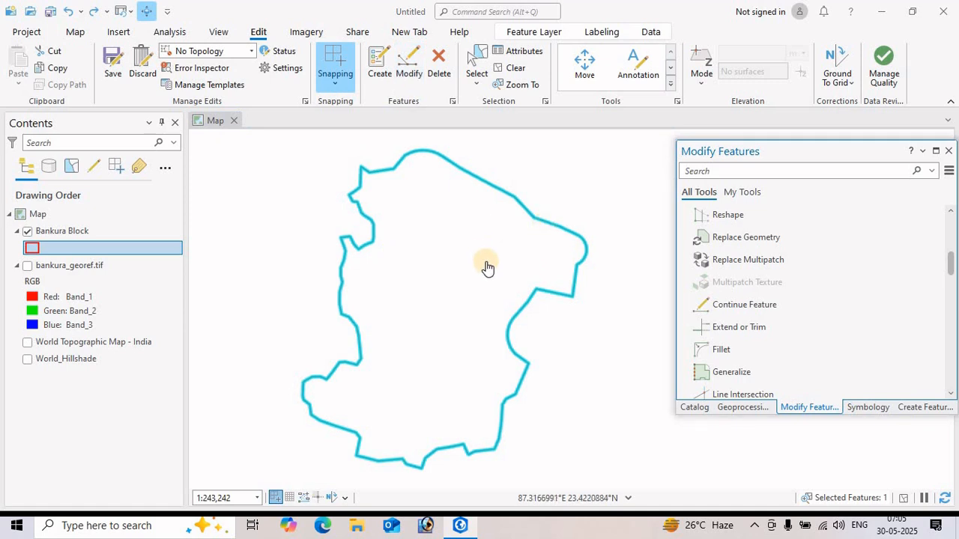
scroll(775, 261, up, 2)
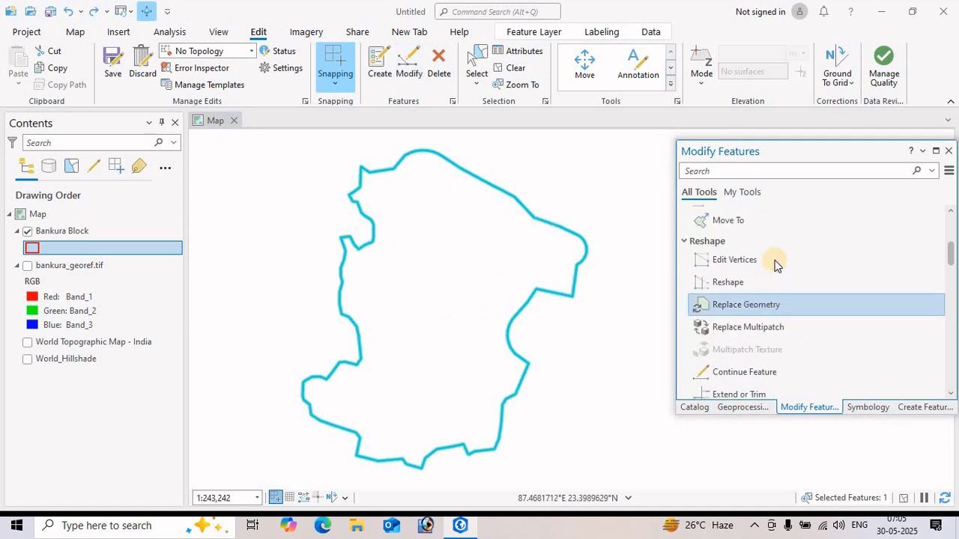
scroll(719, 251, up, 1)
scroll(727, 281, down, 5)
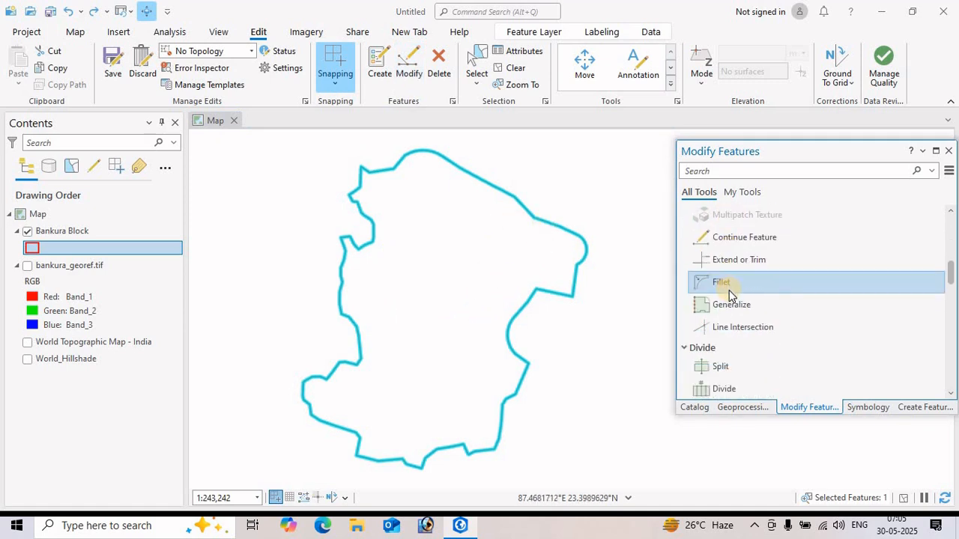
scroll(730, 292, down, 2)
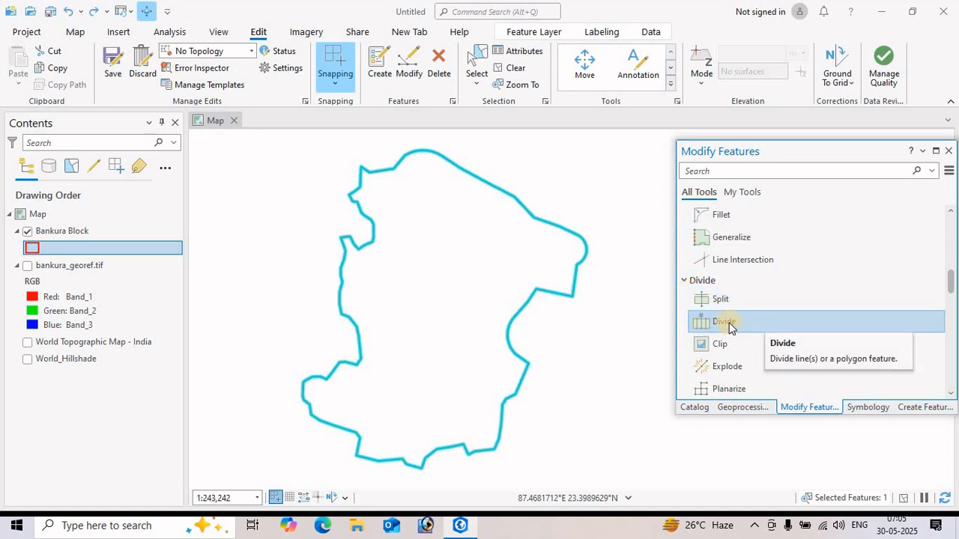
click(728, 323)
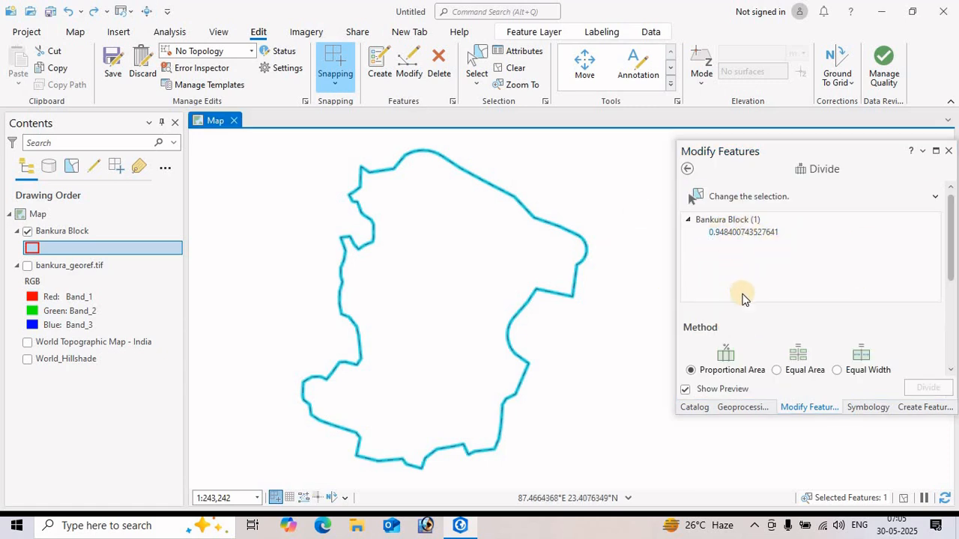
Set the direction of the proportional-area division from Barjora's northeastern edge beside the rounded apex
scroll(744, 298, down, 3)
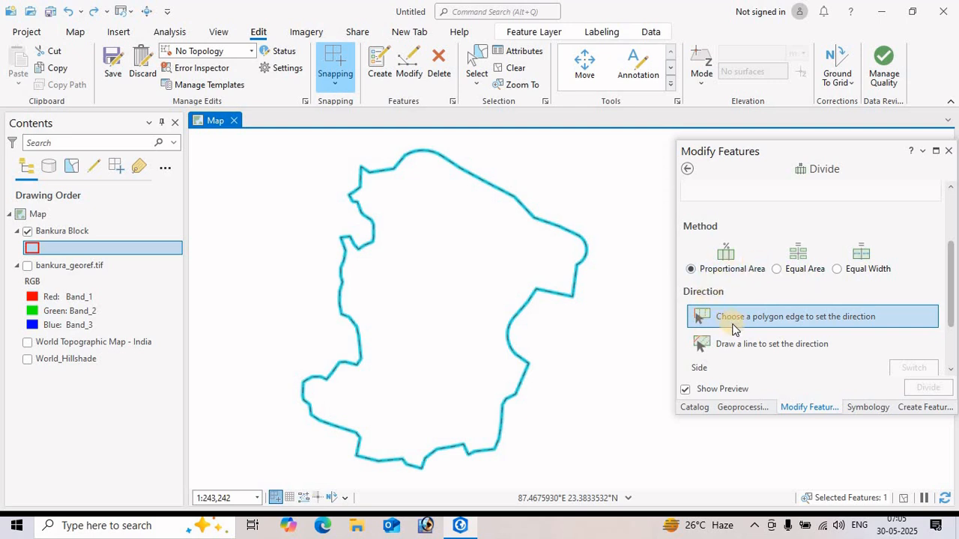
scroll(734, 329, down, 1)
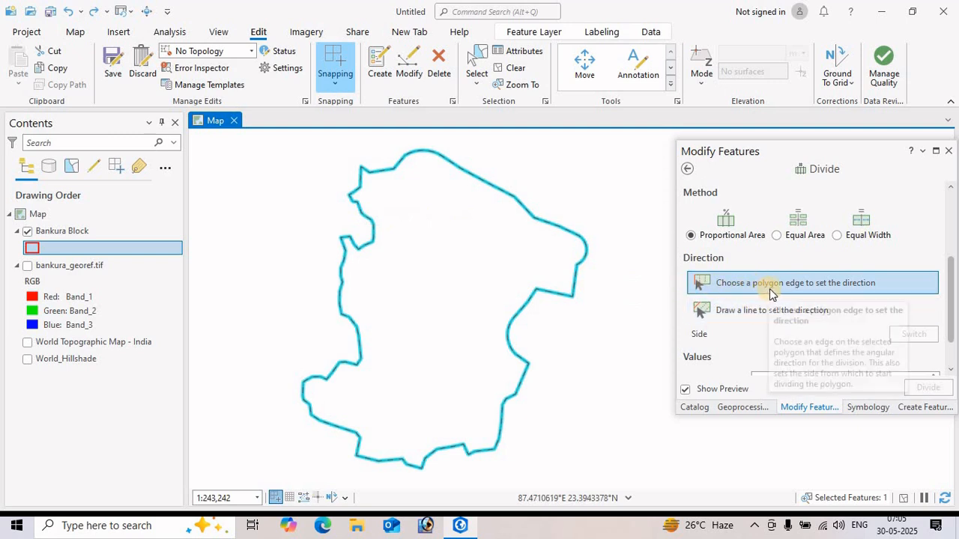
click(727, 285)
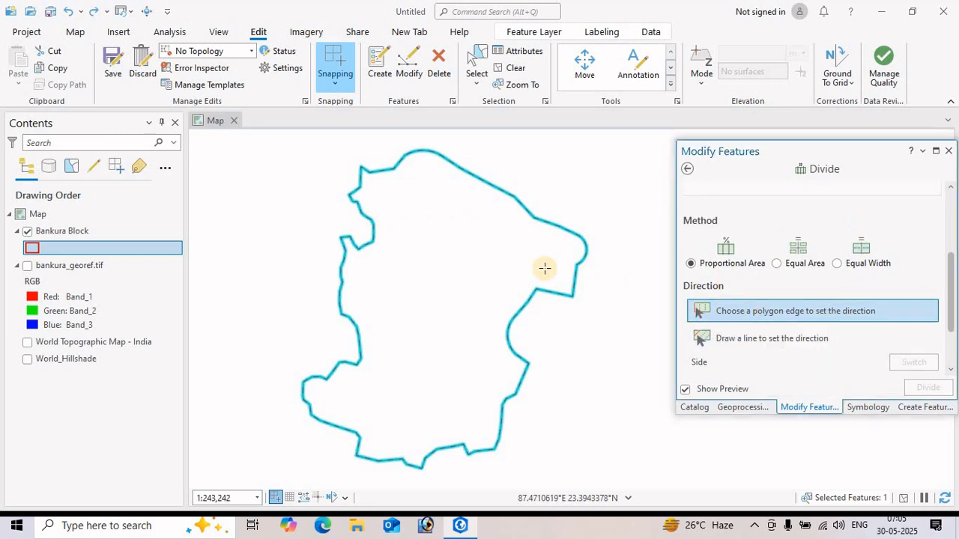
click(441, 156)
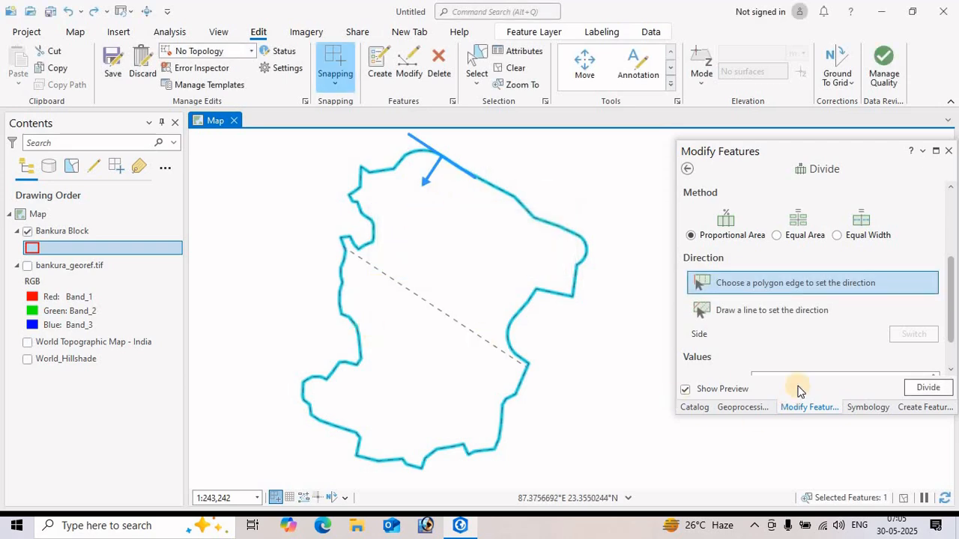
Set the number of parts for the Barjora division to 5
scroll(823, 360, down, 1)
double_click(790, 345)
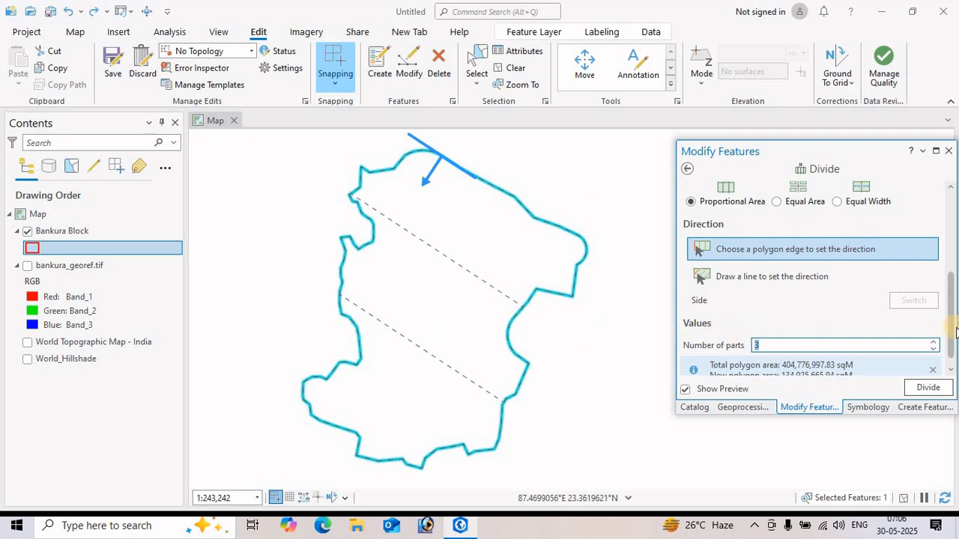
click(933, 346)
text(5)
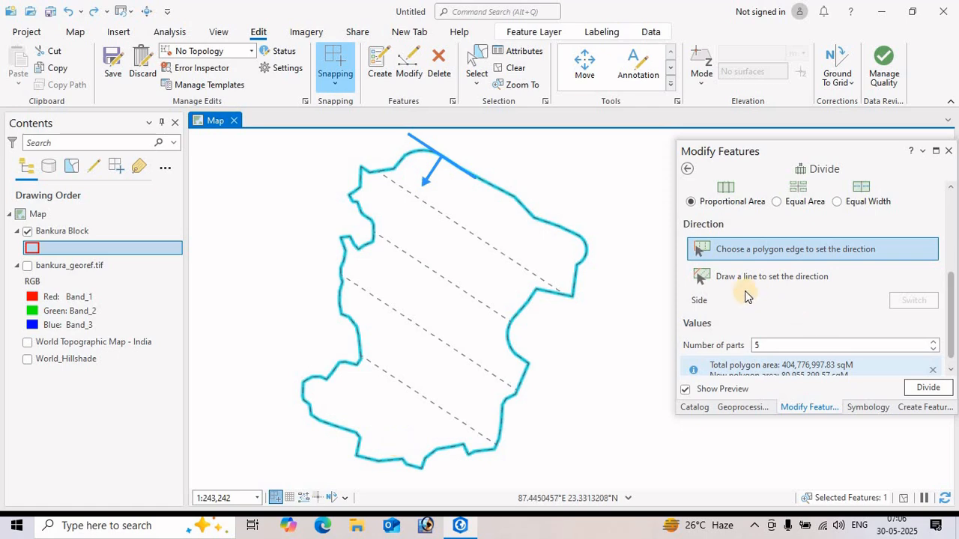
Choose Barjora's nearly vertical western edge as the division direction and divide the polygon into the proportional-area parts
click(721, 248)
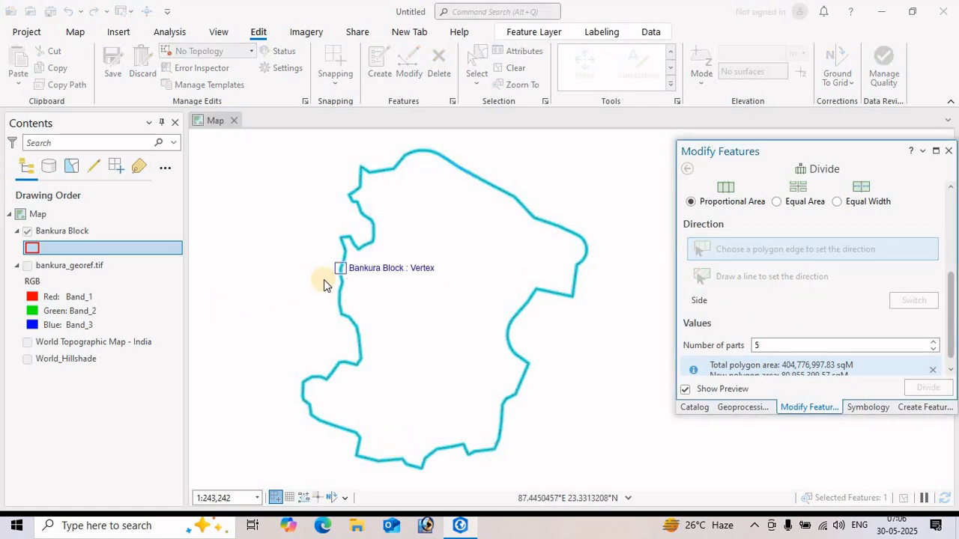
click(341, 269)
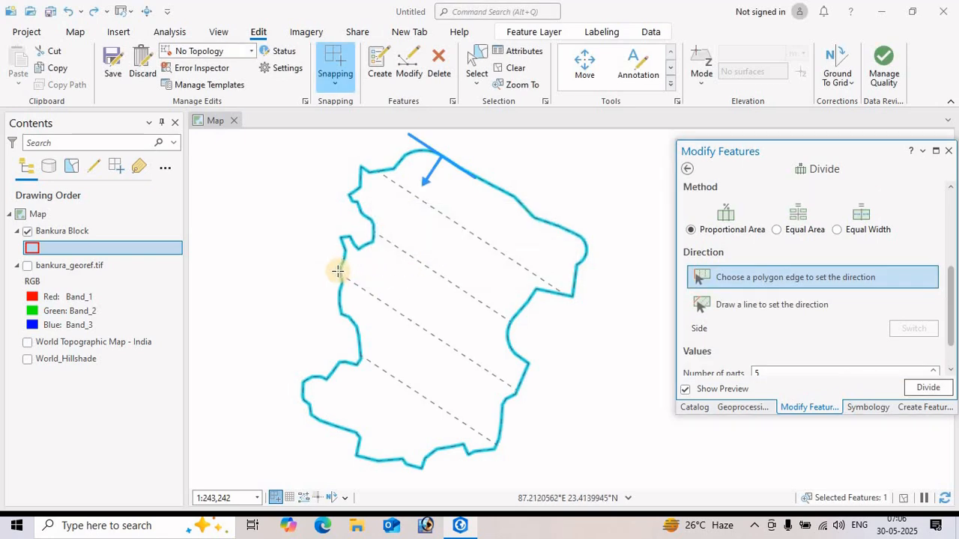
click(398, 273)
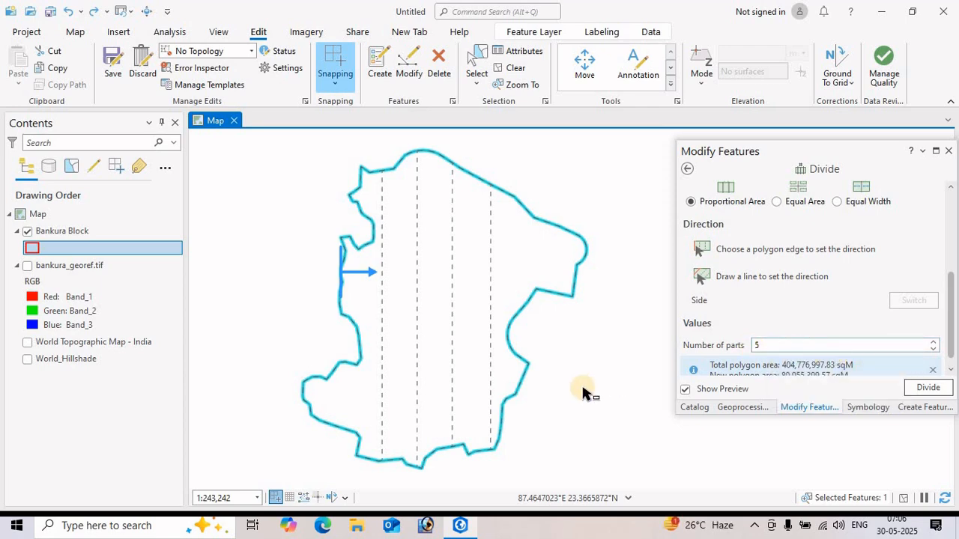
click(928, 388)
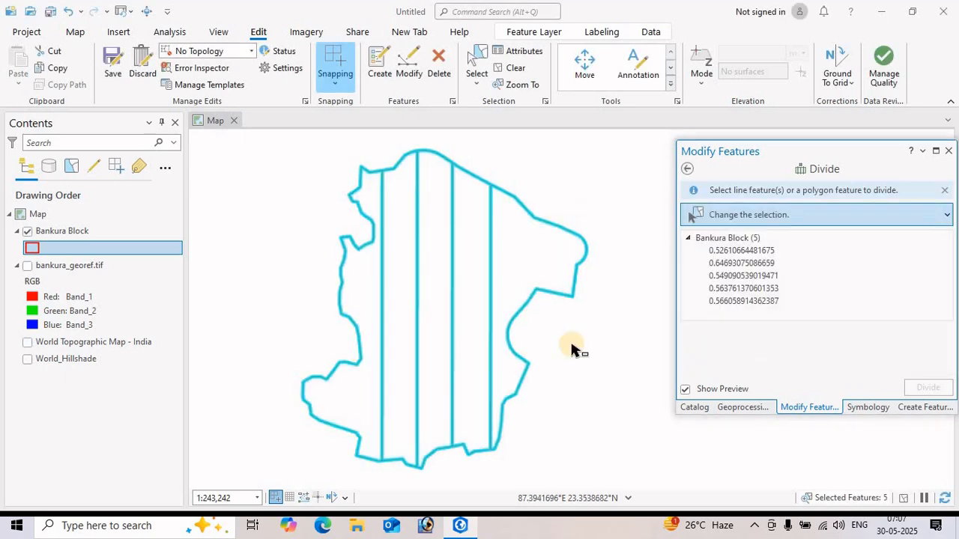
Undo the proportional-area division of Barjora and reopen the Divide tool with the Equal Area method
click(687, 170)
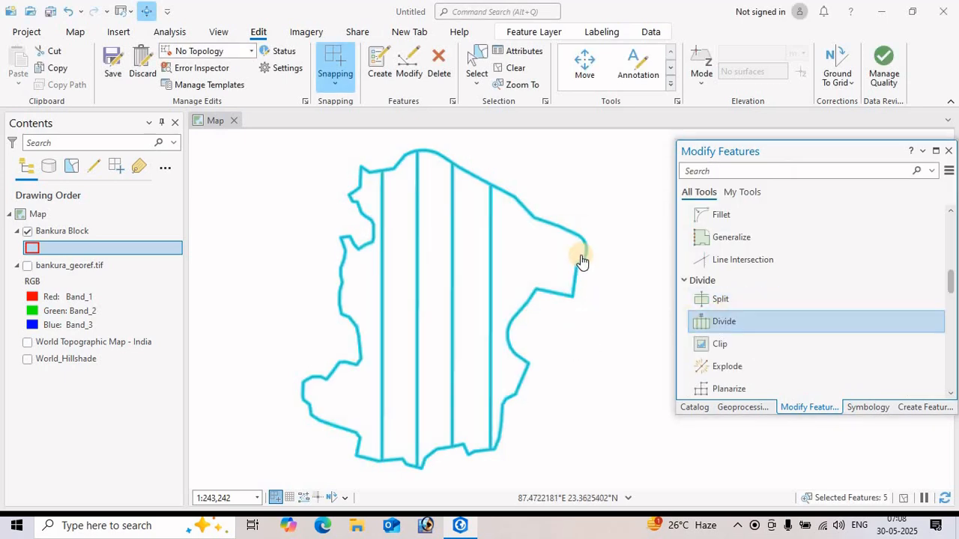
key(ctrl+z)
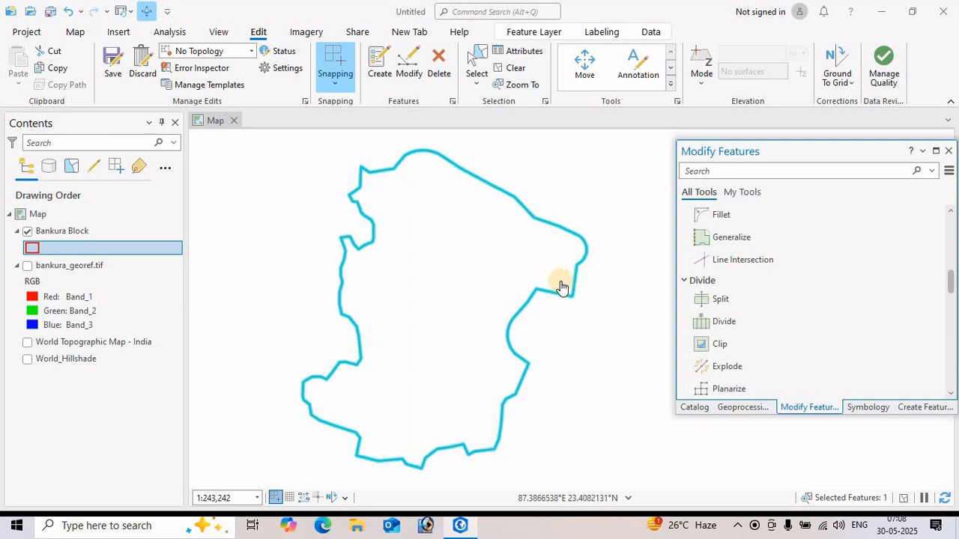
click(719, 322)
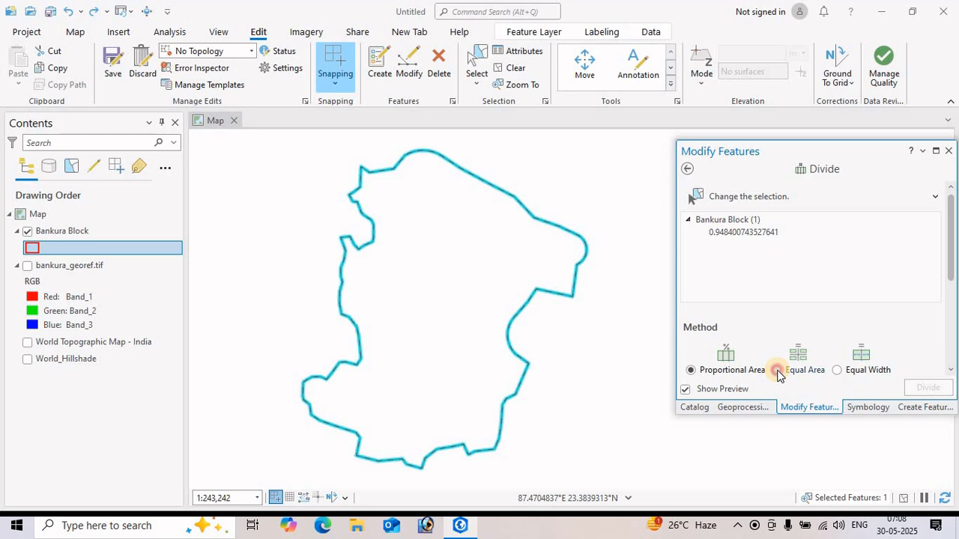
scroll(840, 265, down, 3)
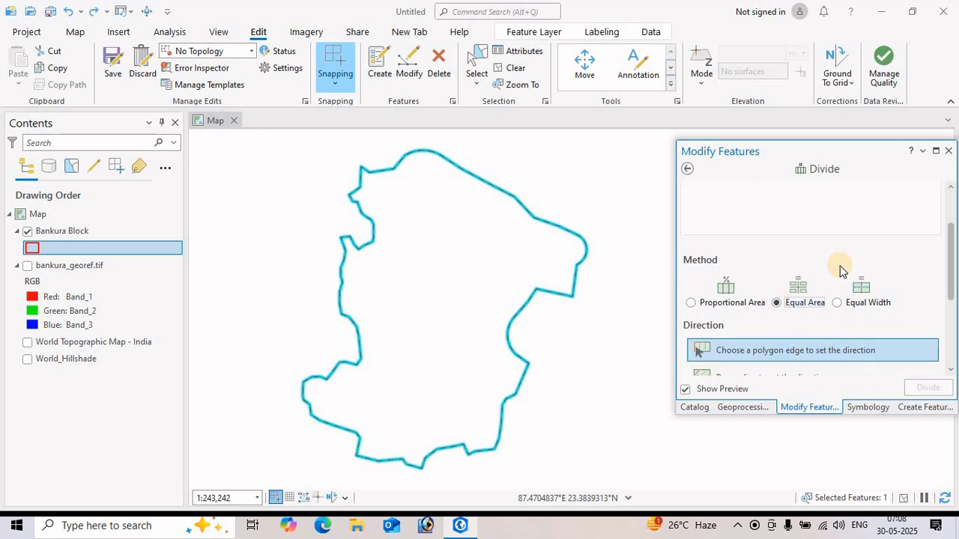
scroll(839, 266, down, 1)
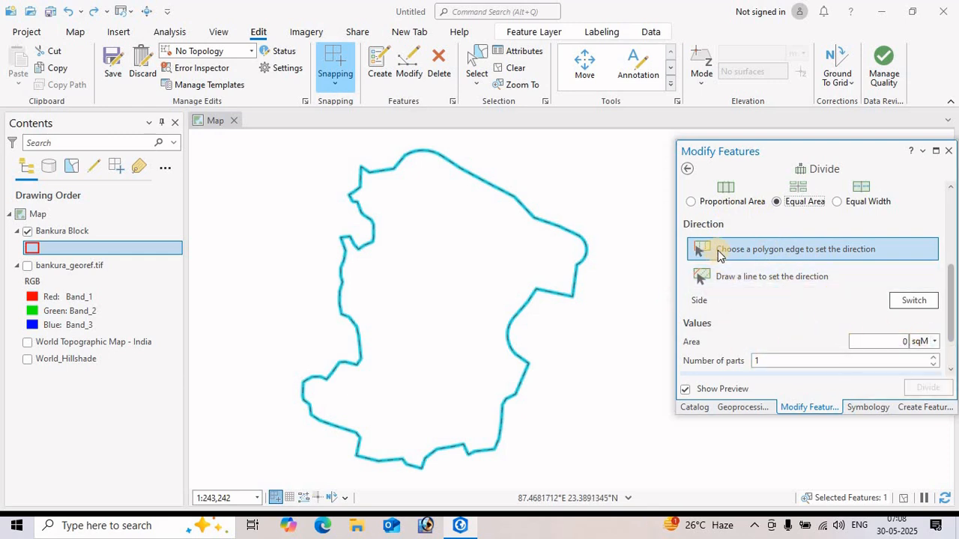
Choose Barjora's short vertical northwestern edge as the division direction and set the number of parts to 5
click(373, 227)
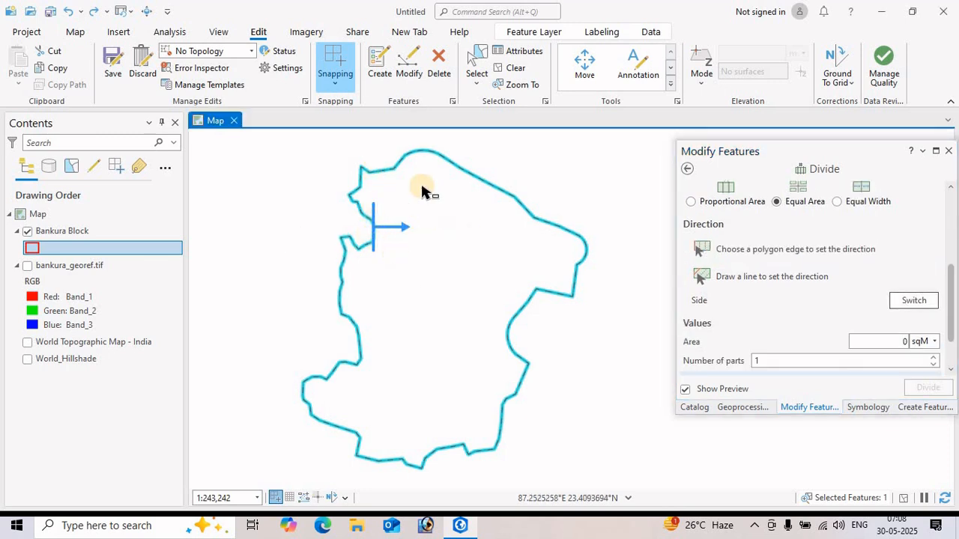
click(933, 358)
click(933, 358)
click(933, 359)
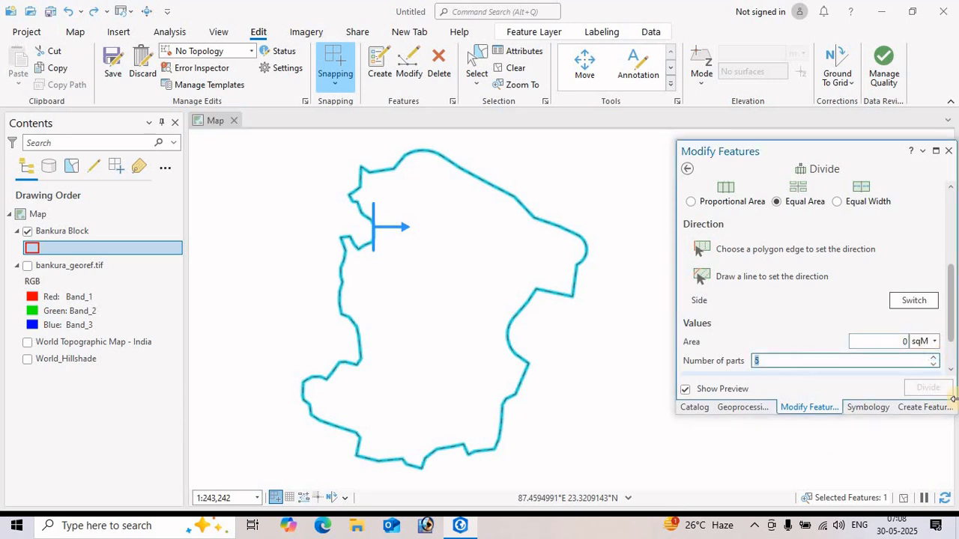
Set the number of parts to 2 and the area of each part to 20,200,000 sqM
click(896, 340)
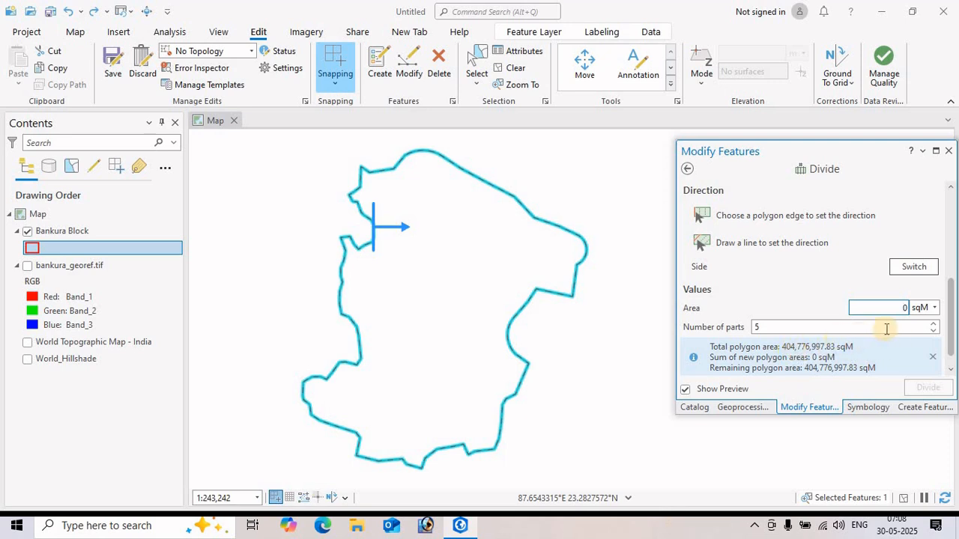
click(736, 334)
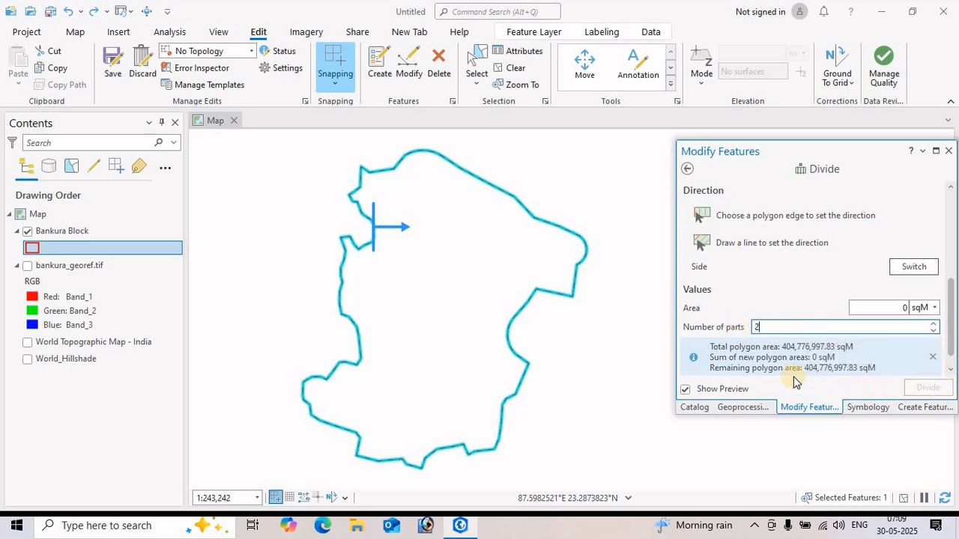
click(905, 304)
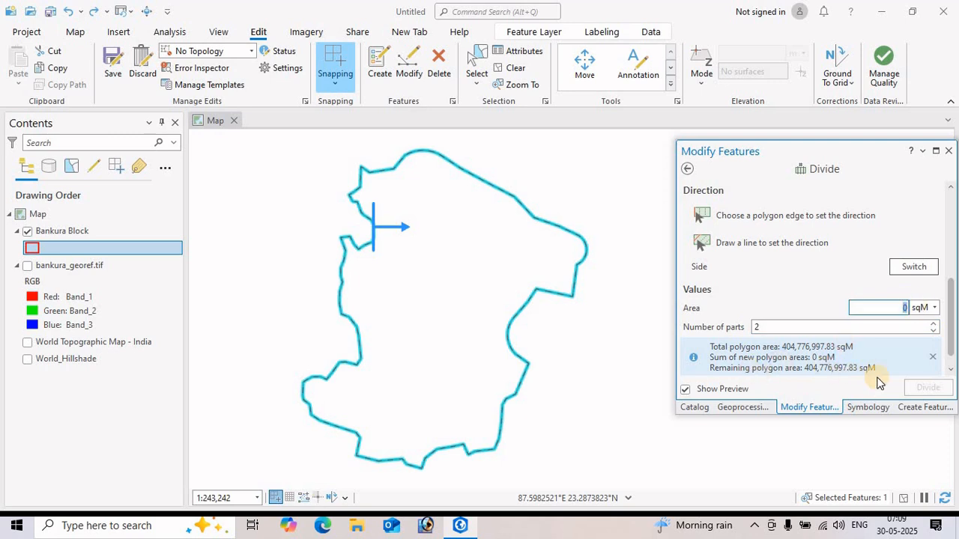
text(20200000)
key(Tab)
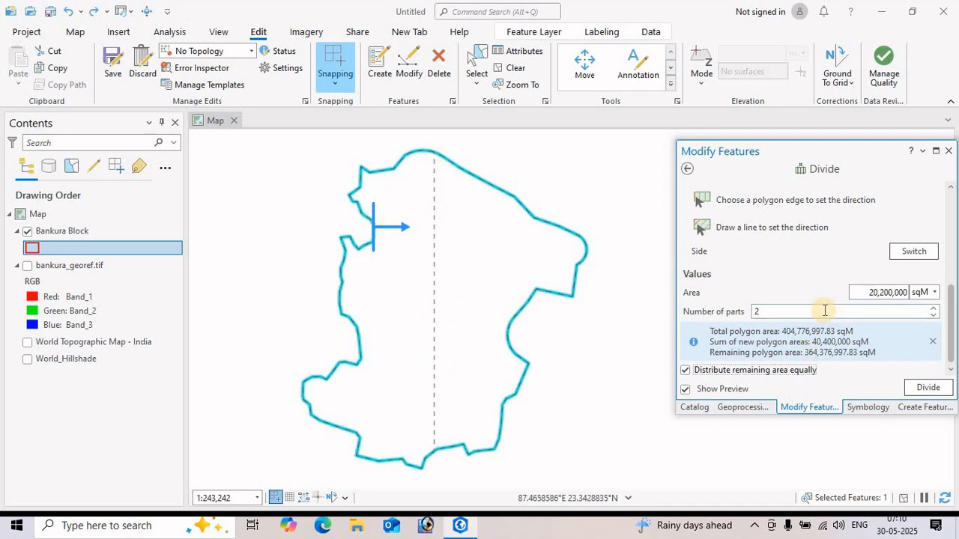
Set the number of parts to 4 and divide the Barjora polygon by equal area
click(933, 309)
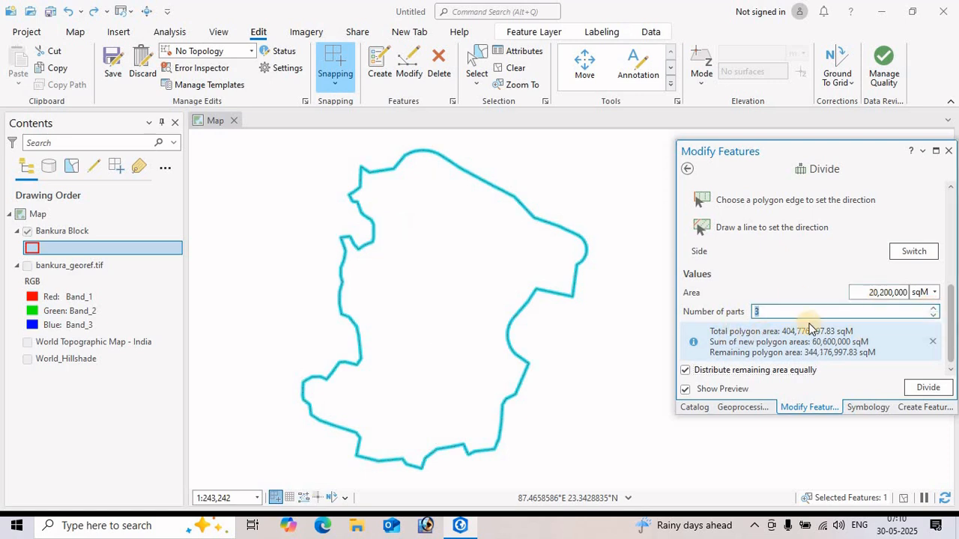
click(927, 388)
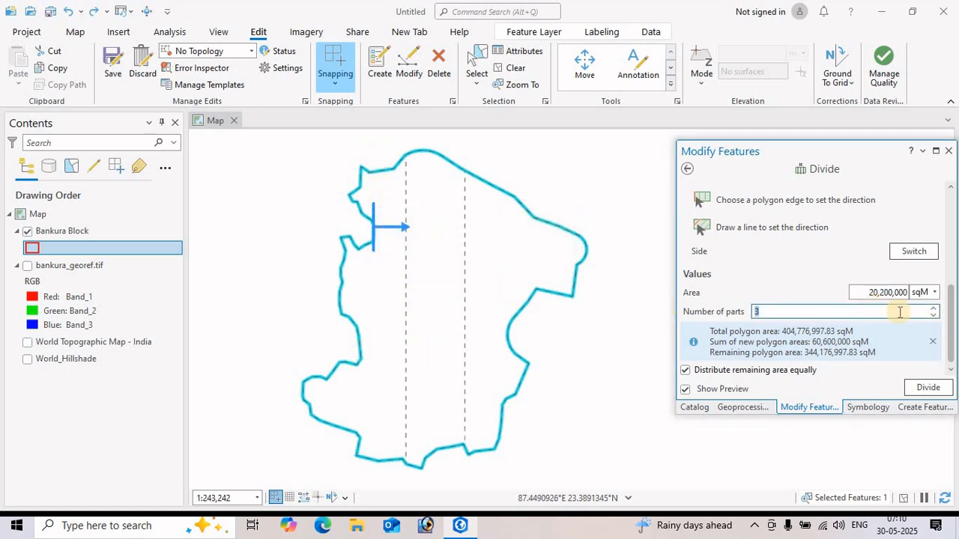
click(934, 308)
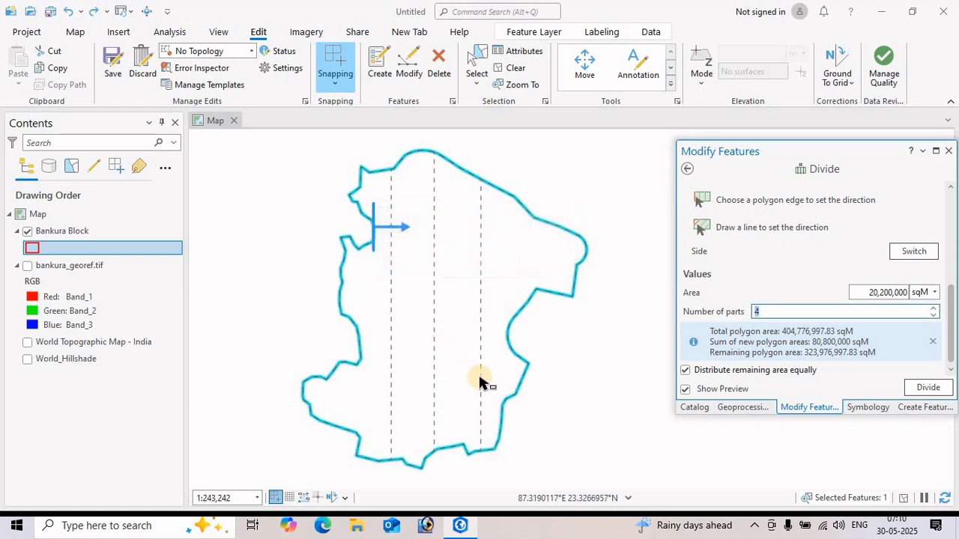
click(879, 292)
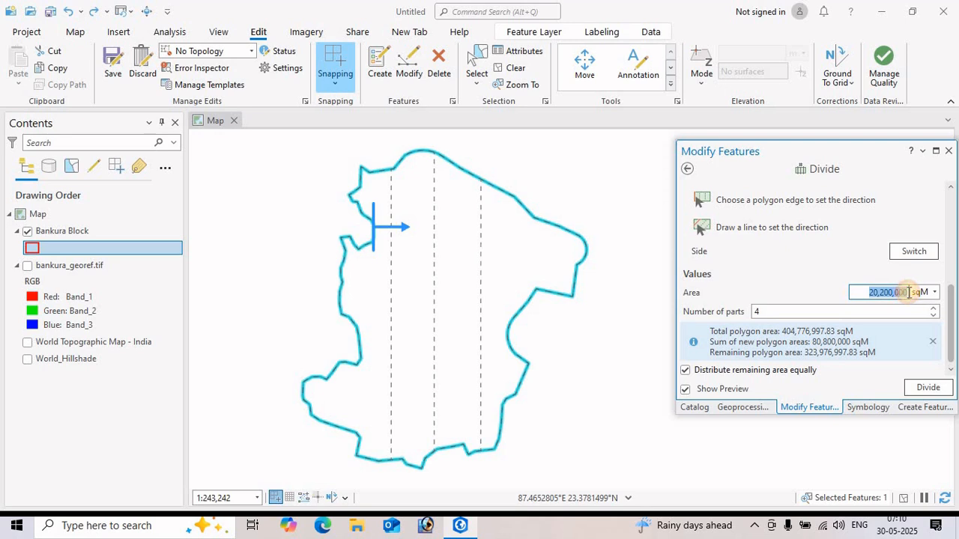
mouse_move(908, 292)
mouse_down()
mouse_move(870, 298)
mouse_move(908, 297)
mouse_up()
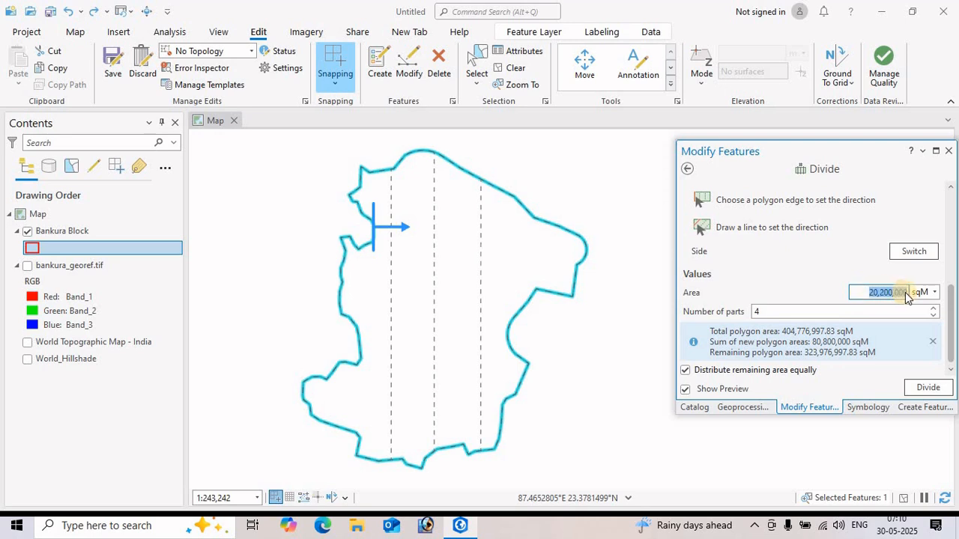
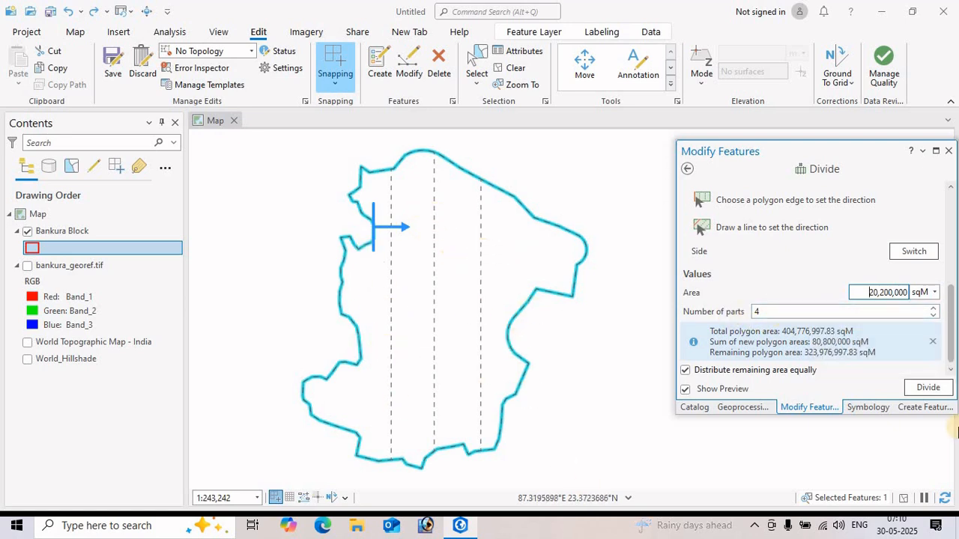
click(929, 387)
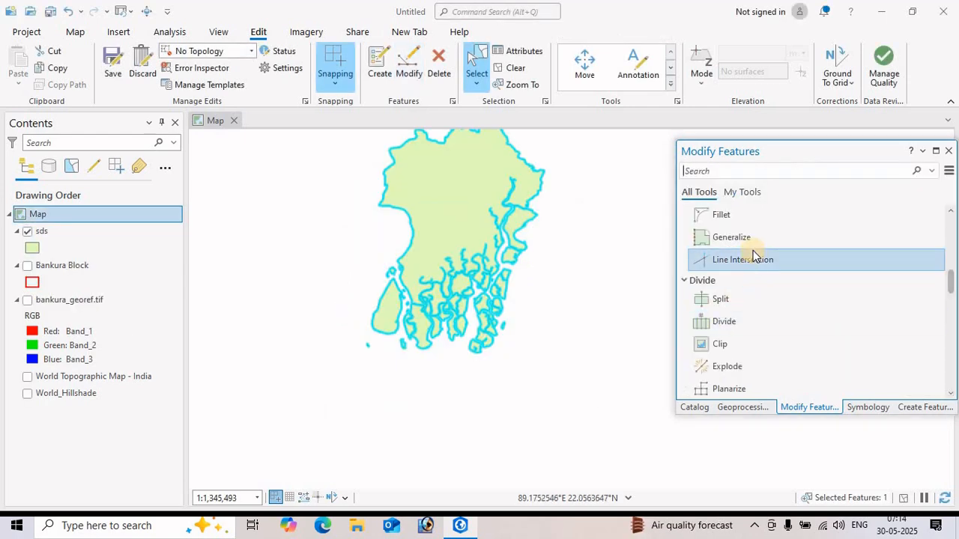
Explode the multipart sds polygon into separate features without keeping the original
scroll(753, 255, down, 1)
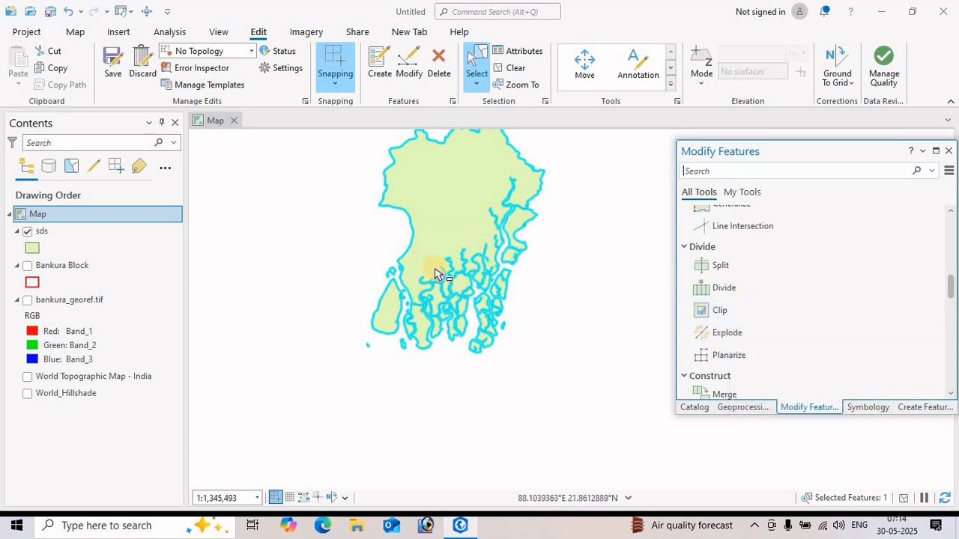
click(738, 338)
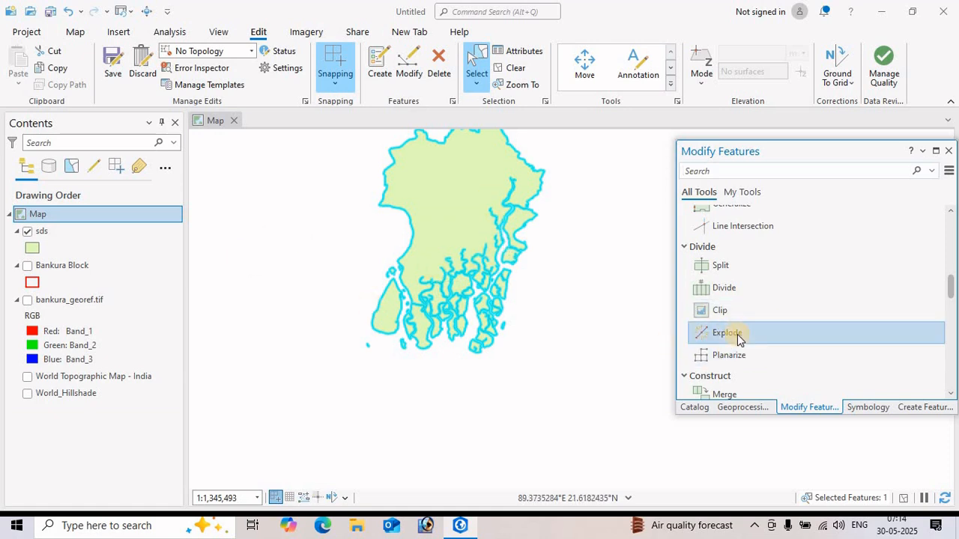
click(733, 338)
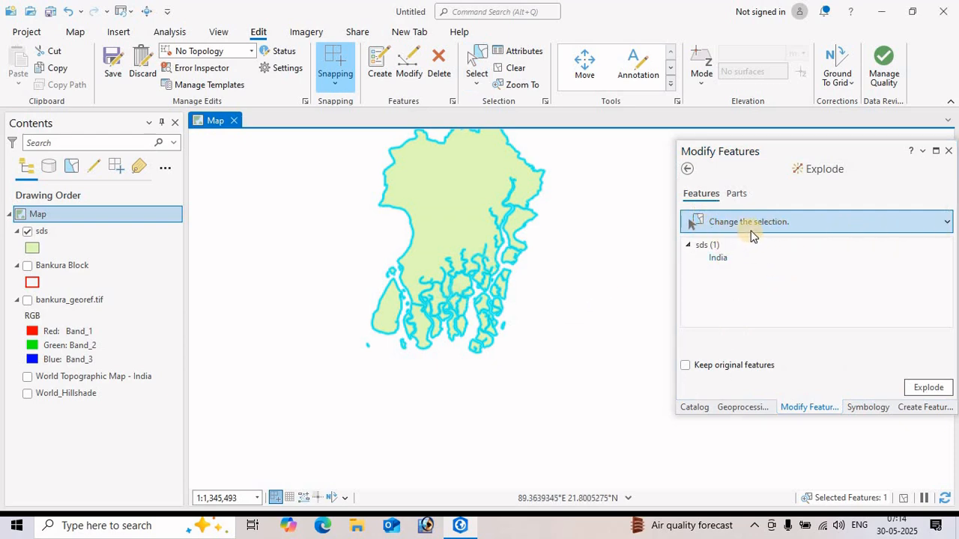
click(947, 225)
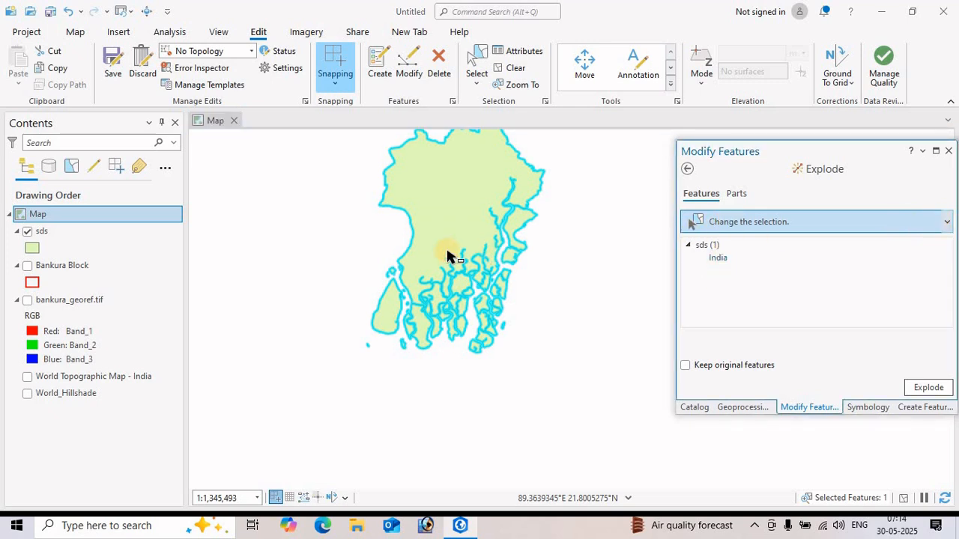
drag(325, 150, 562, 373)
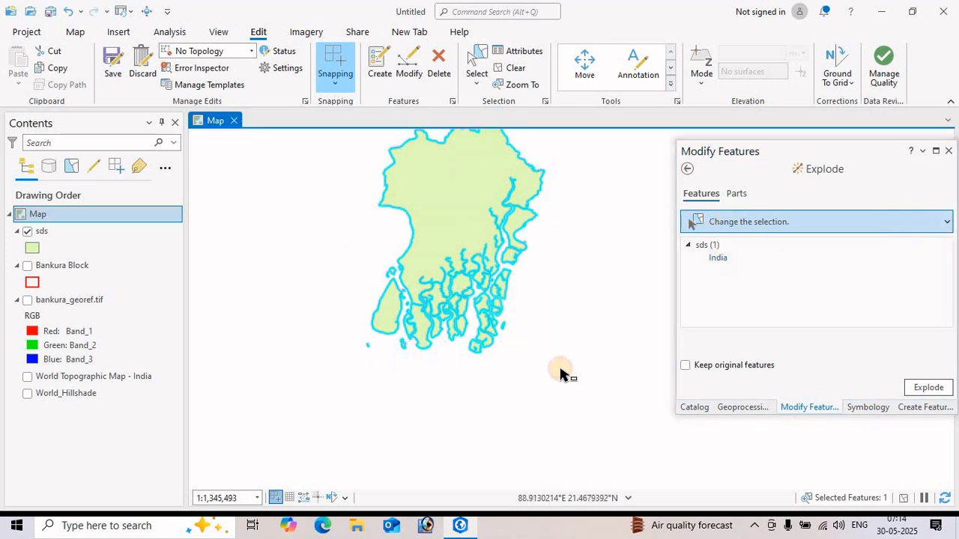
click(932, 395)
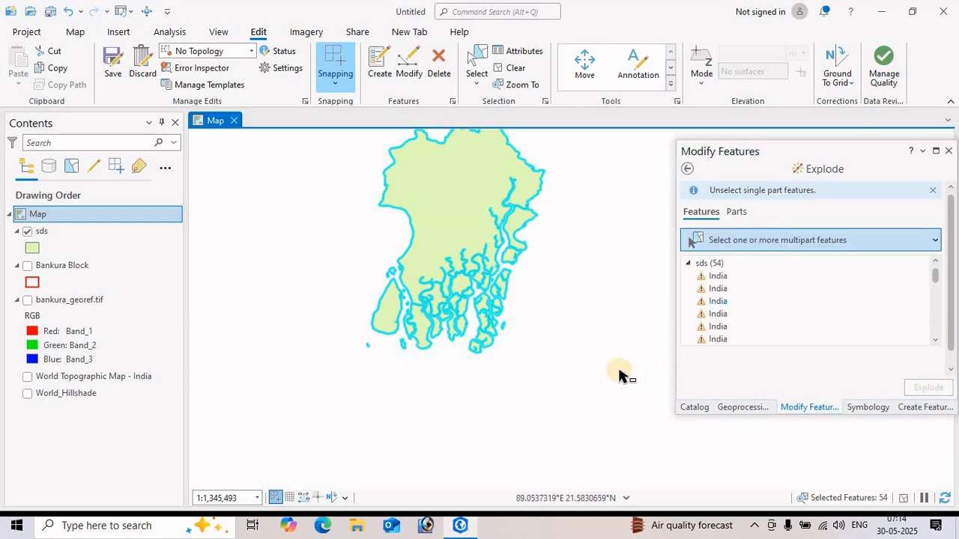
Select the mainland and several delta islands of the sds layer one by one to inspect the exploded features
click(527, 388)
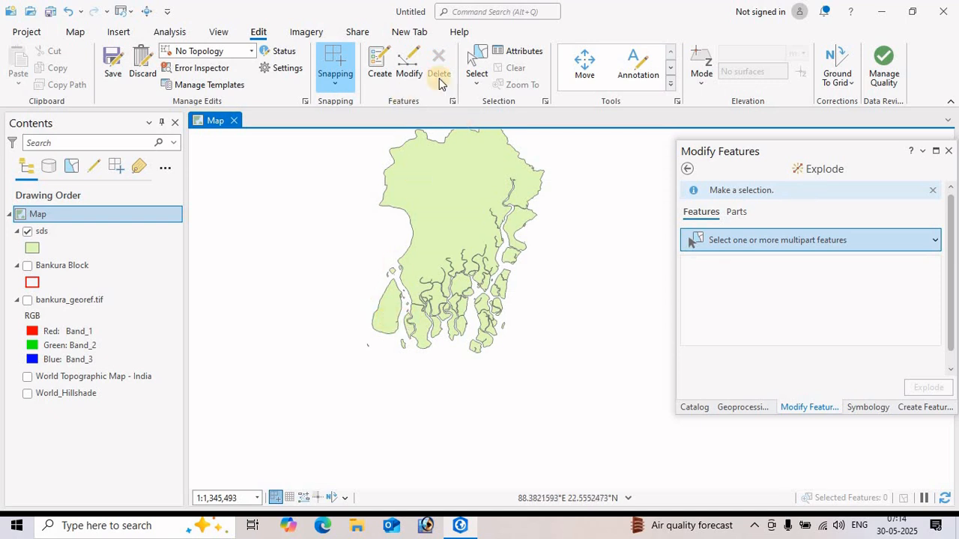
click(477, 63)
click(442, 244)
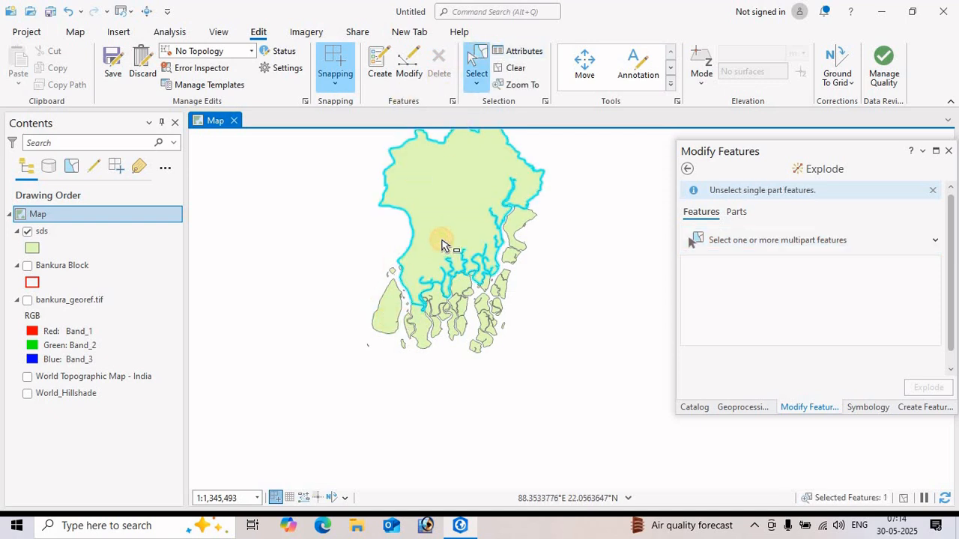
click(523, 223)
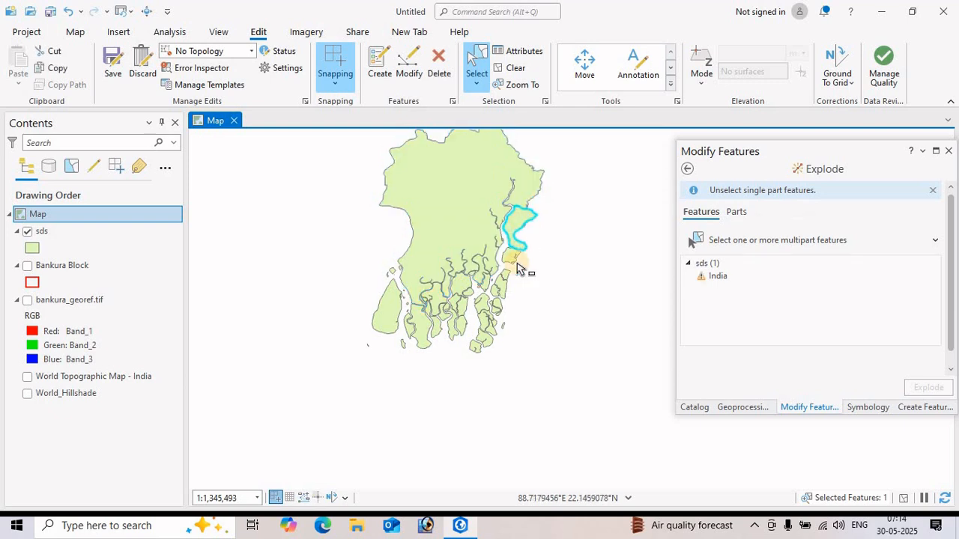
click(504, 295)
click(487, 311)
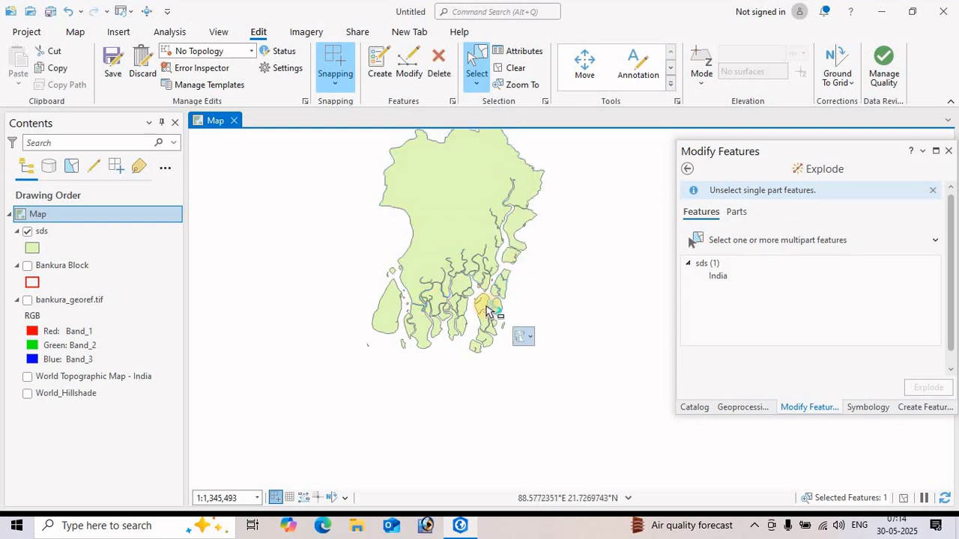
click(472, 314)
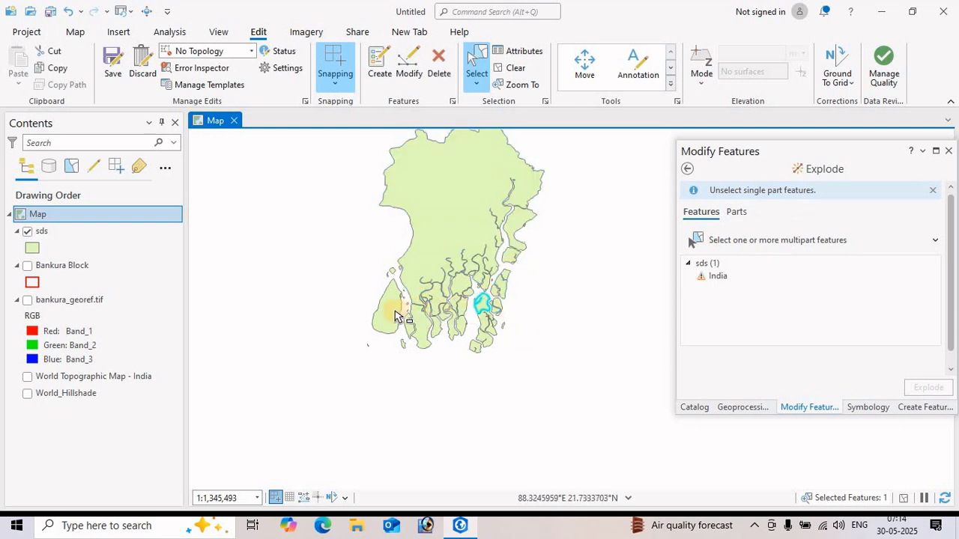
click(427, 333)
click(443, 259)
scroll(539, 363, up, 3)
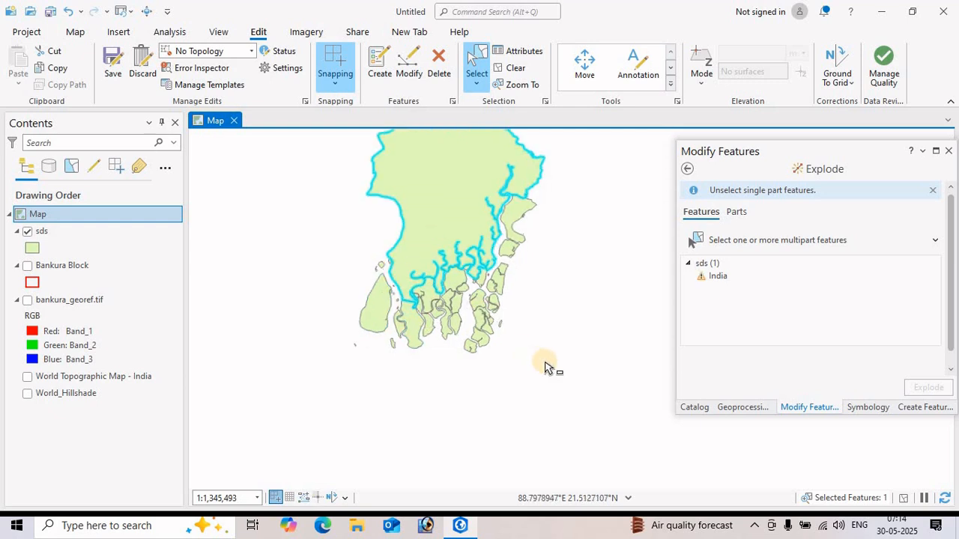
click(550, 315)
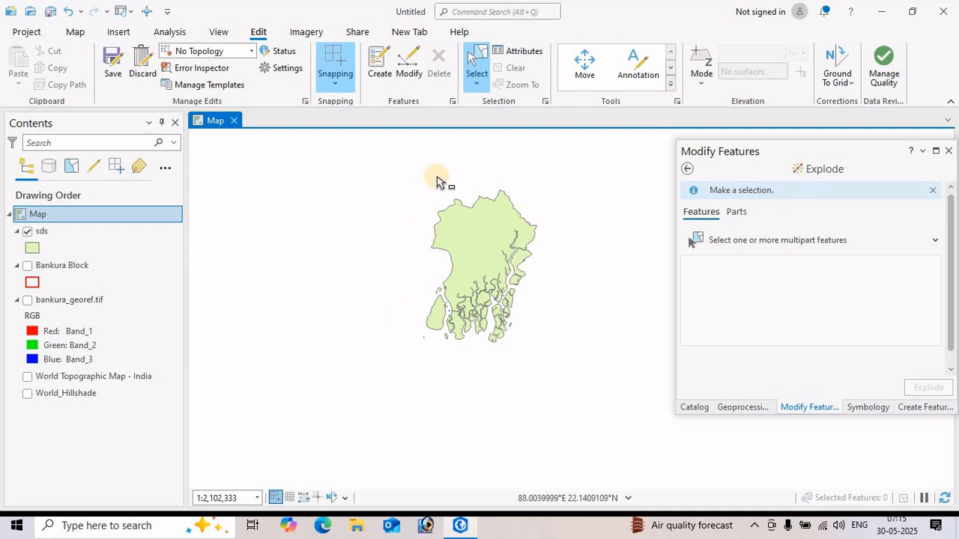
Select all sds polygons with a selection rectangle, and clear the selection
drag(389, 154, 606, 368)
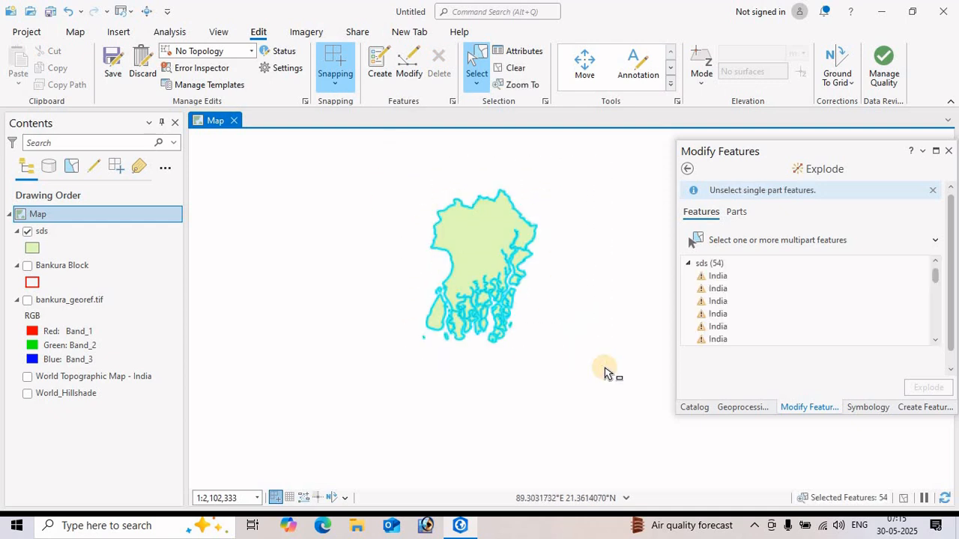
click(477, 87)
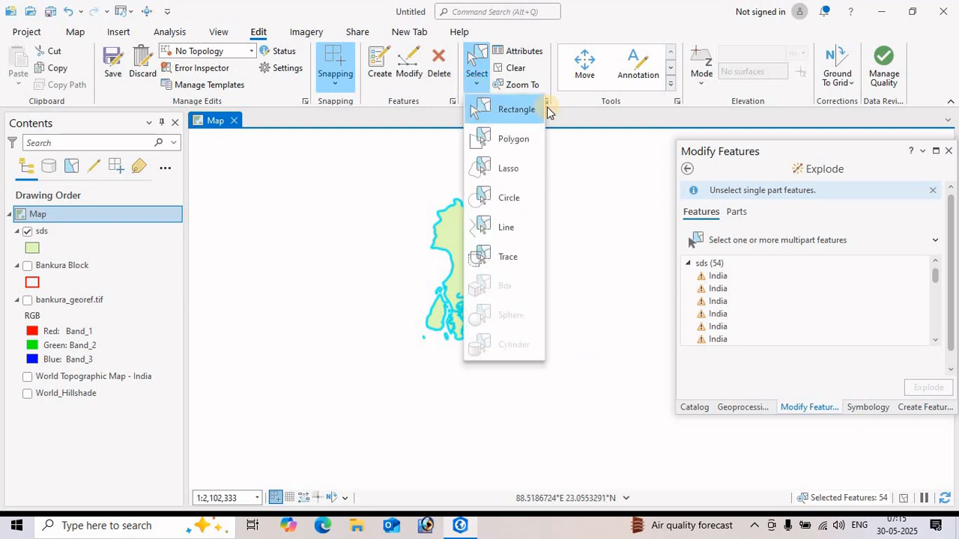
click(332, 250)
click(515, 70)
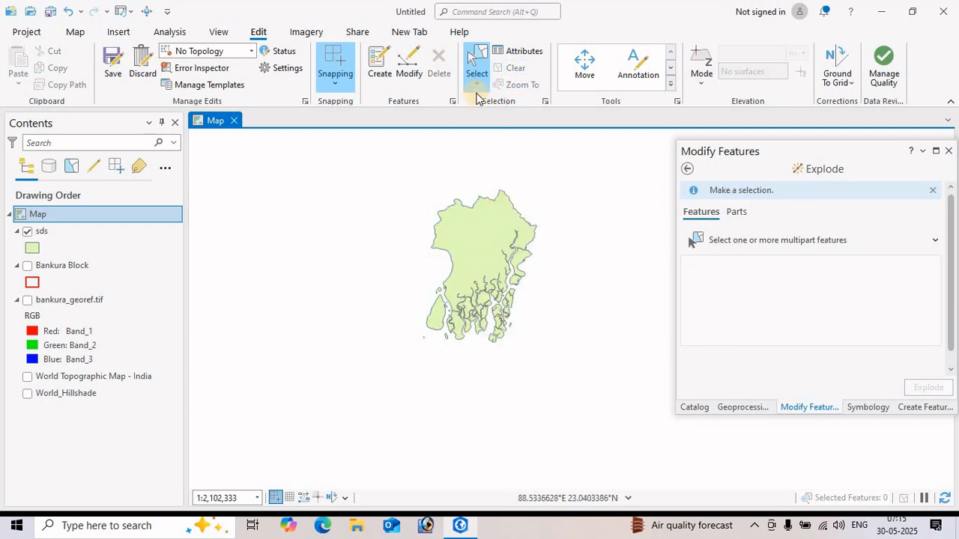
Select all sds polygons by drawing a selection polygon around the whole layer
click(476, 88)
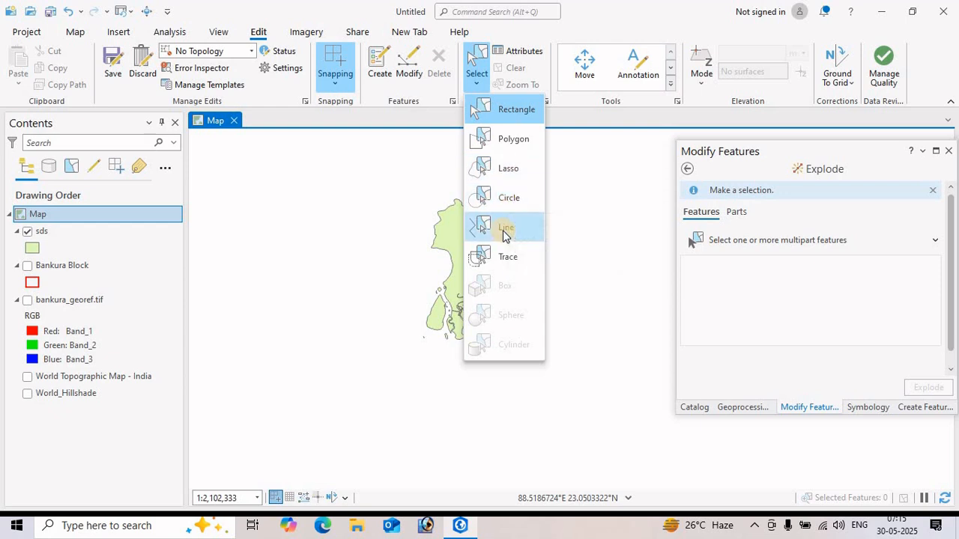
click(517, 141)
click(480, 354)
click(529, 328)
click(543, 286)
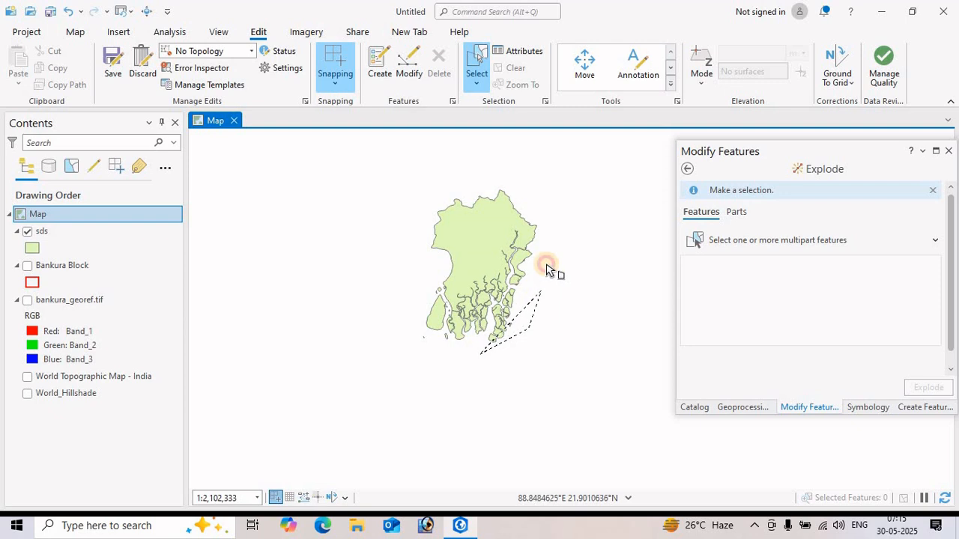
click(547, 259)
click(546, 231)
click(542, 210)
click(515, 182)
click(477, 168)
click(414, 194)
click(396, 240)
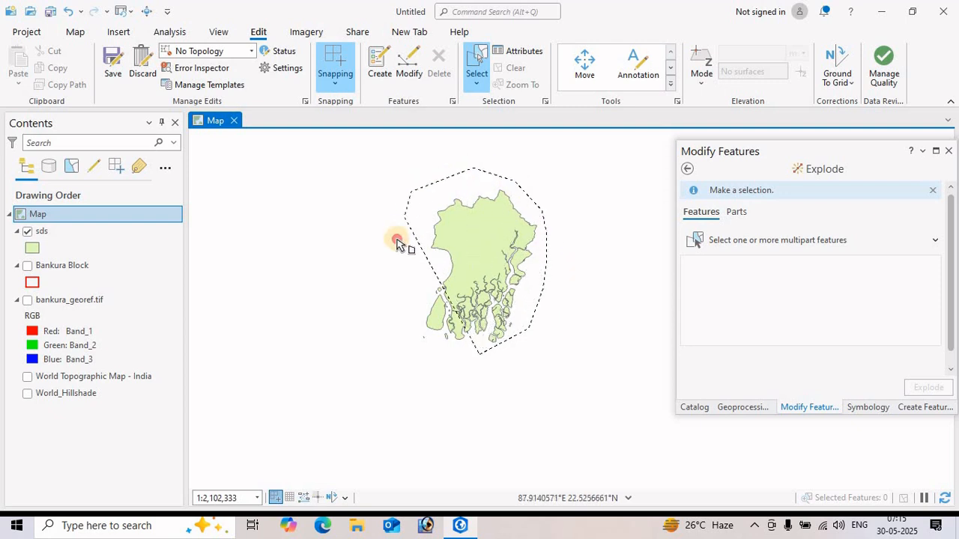
click(392, 294)
click(405, 329)
double_click(432, 365)
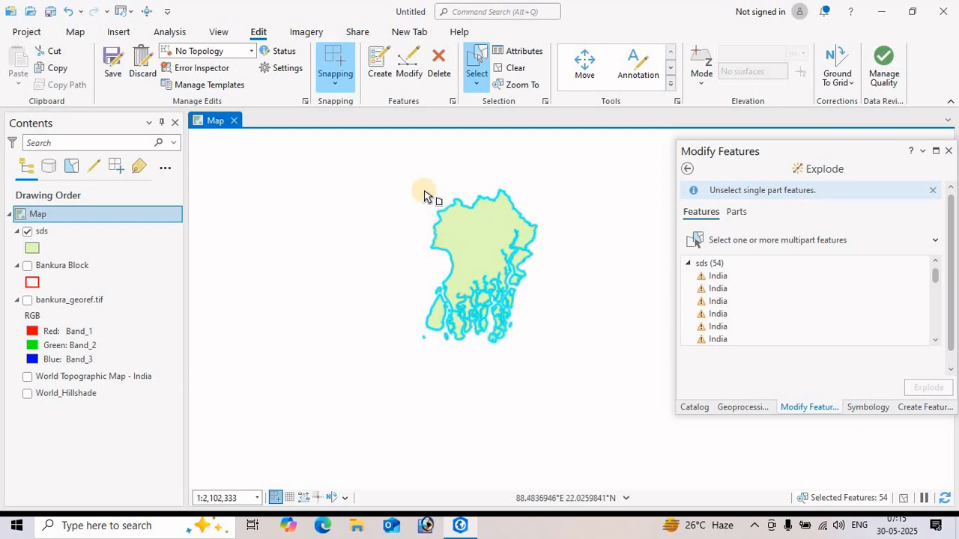
Merge all selected sds polygons into one existing feature, preserving the first India feature, and save the edits
click(409, 69)
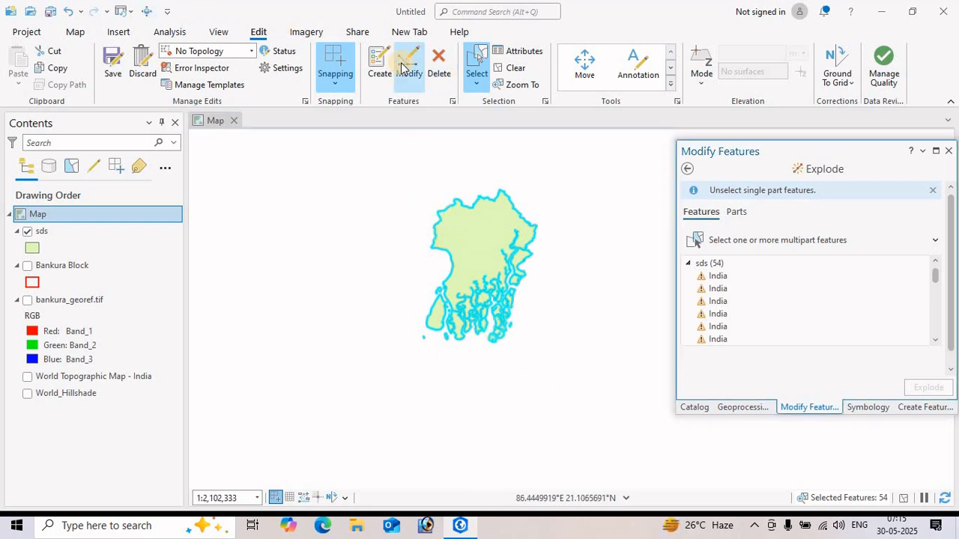
scroll(779, 288, up, 3)
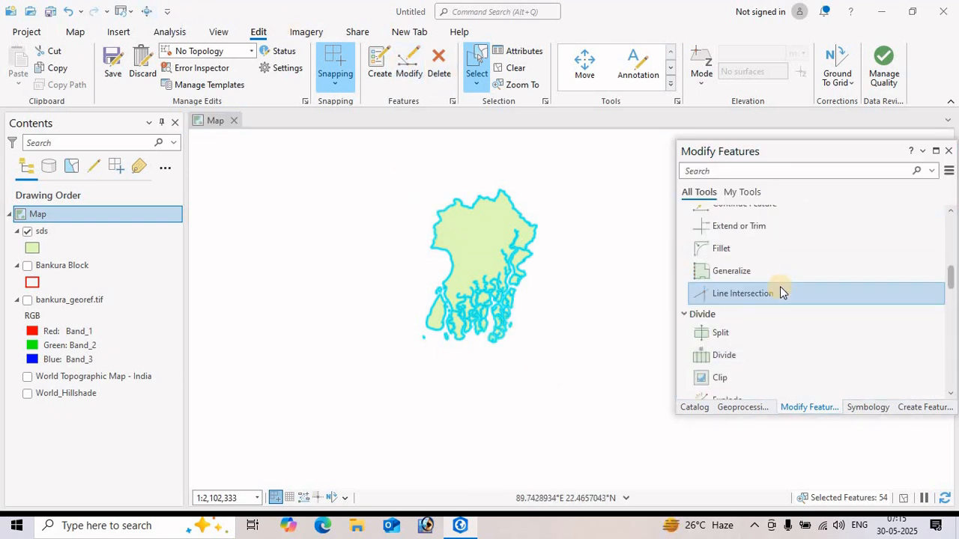
scroll(780, 292, up, 5)
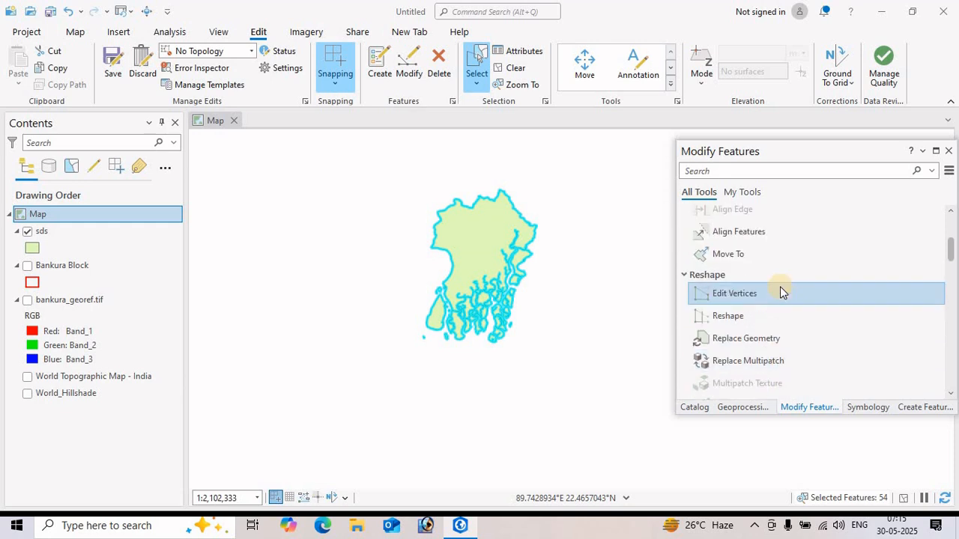
click(671, 86)
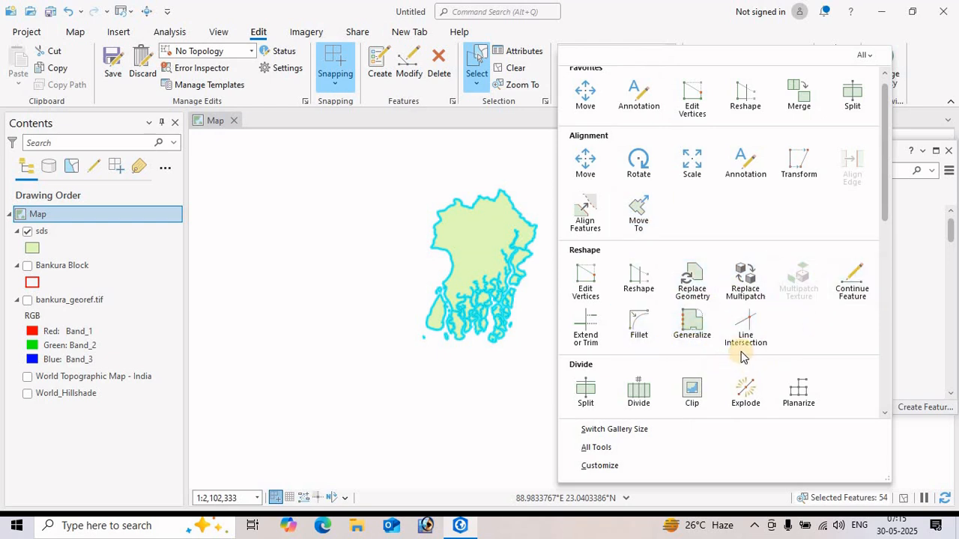
scroll(628, 337, down, 1)
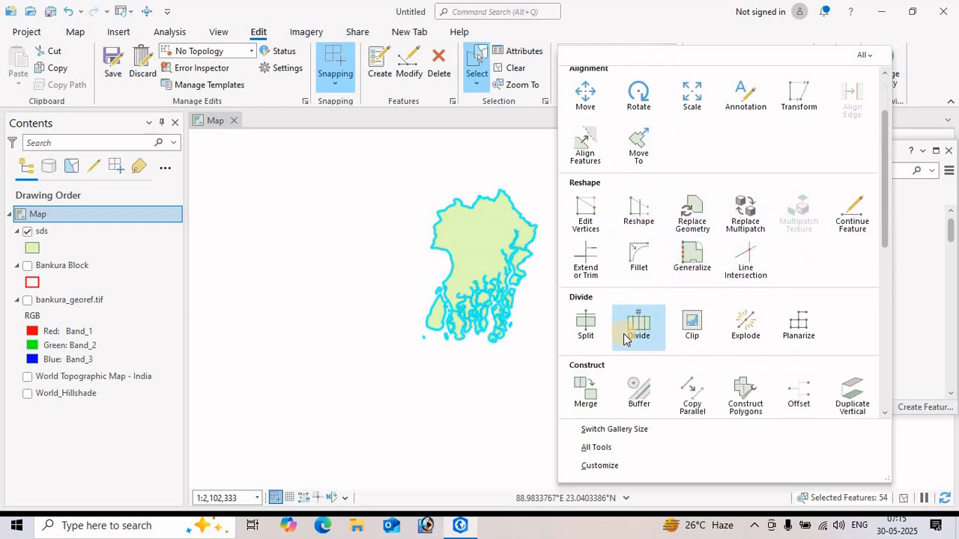
scroll(625, 339, down, 1)
scroll(628, 341, down, 1)
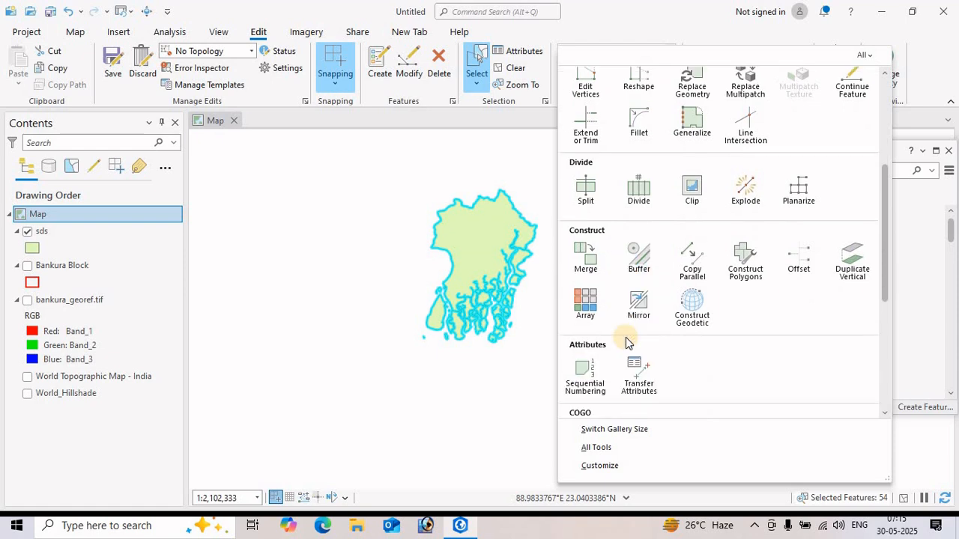
click(585, 257)
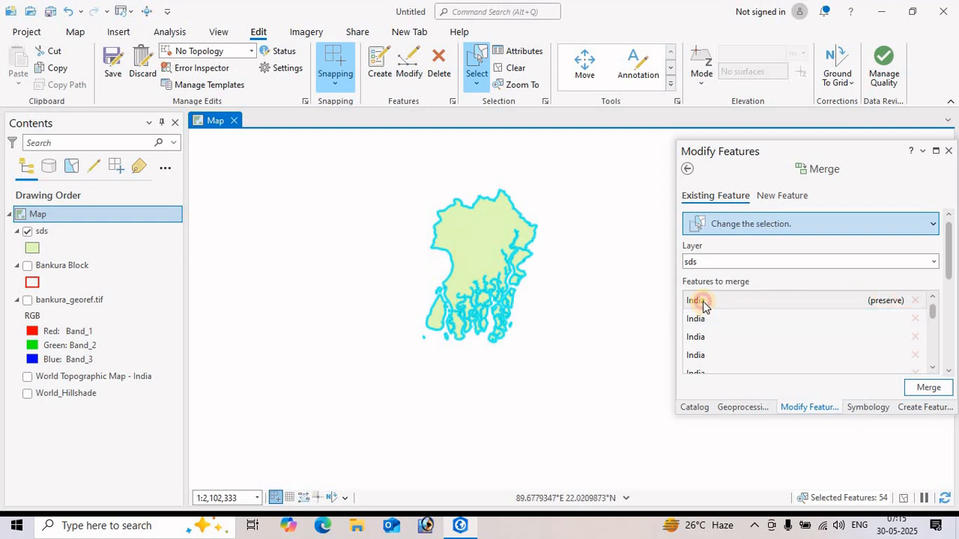
click(923, 389)
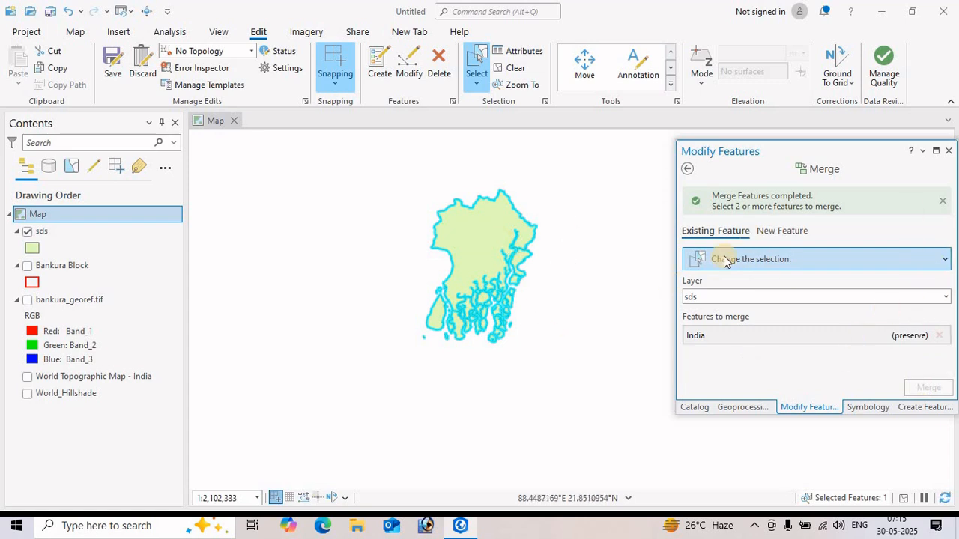
click(113, 66)
Switch back to rectangle selection, clear the selection, and reselect the sds polygon to check the merged feature
click(480, 297)
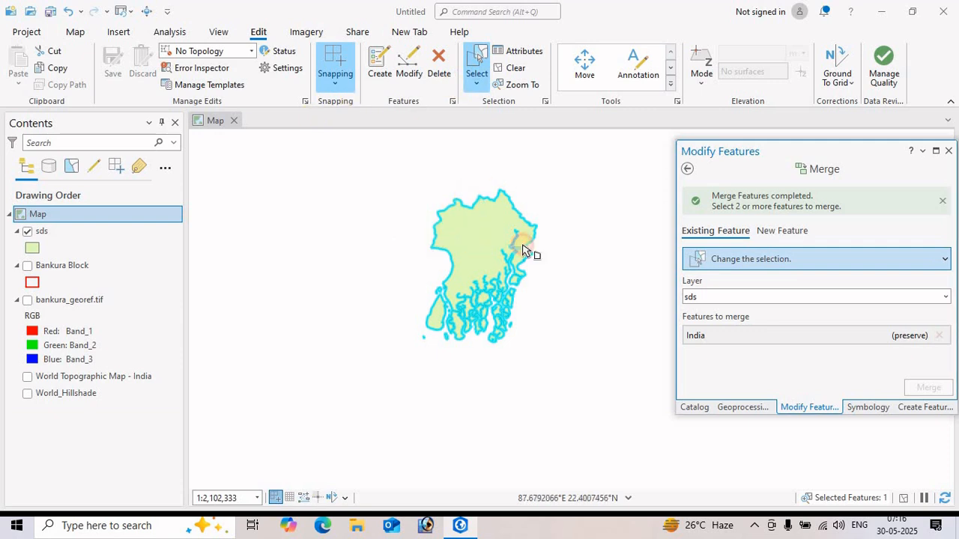
click(377, 221)
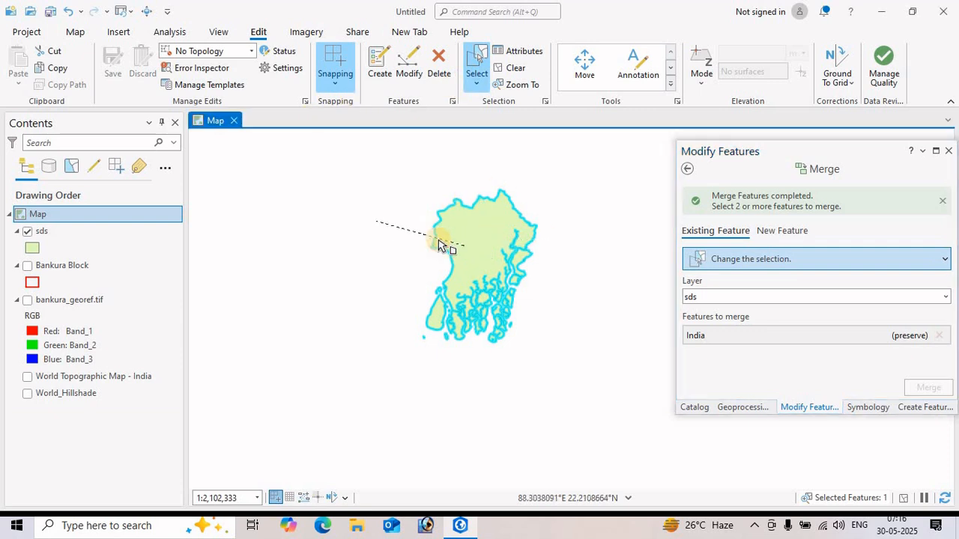
click(477, 90)
click(514, 107)
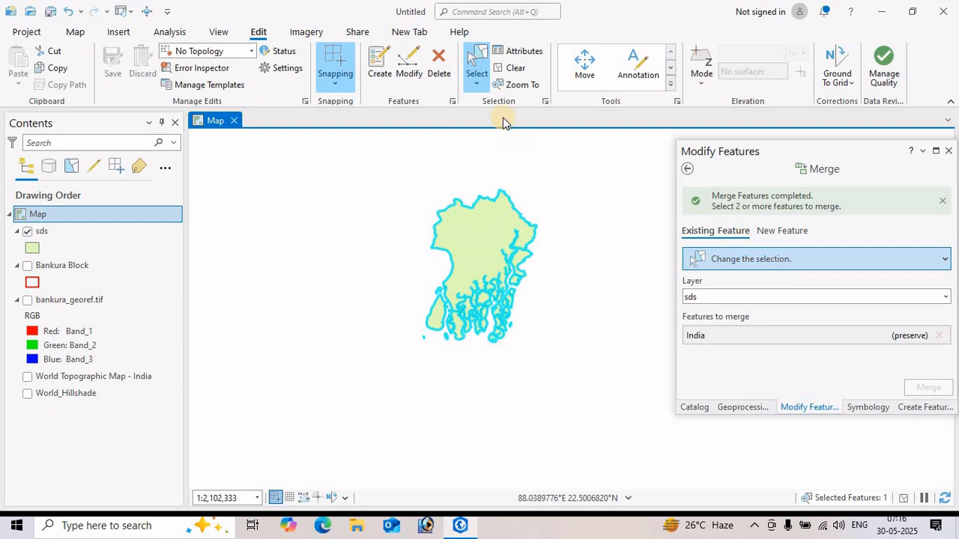
click(516, 67)
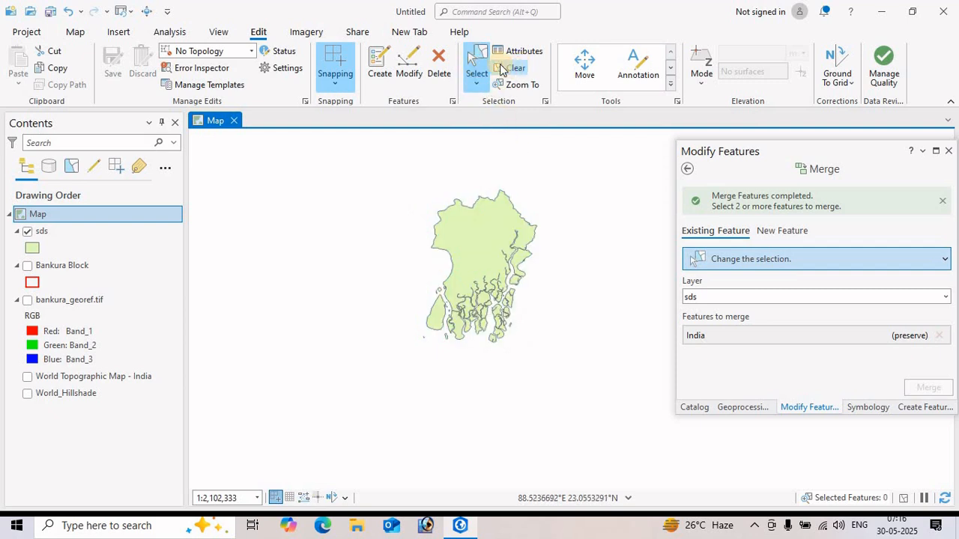
click(481, 64)
click(487, 233)
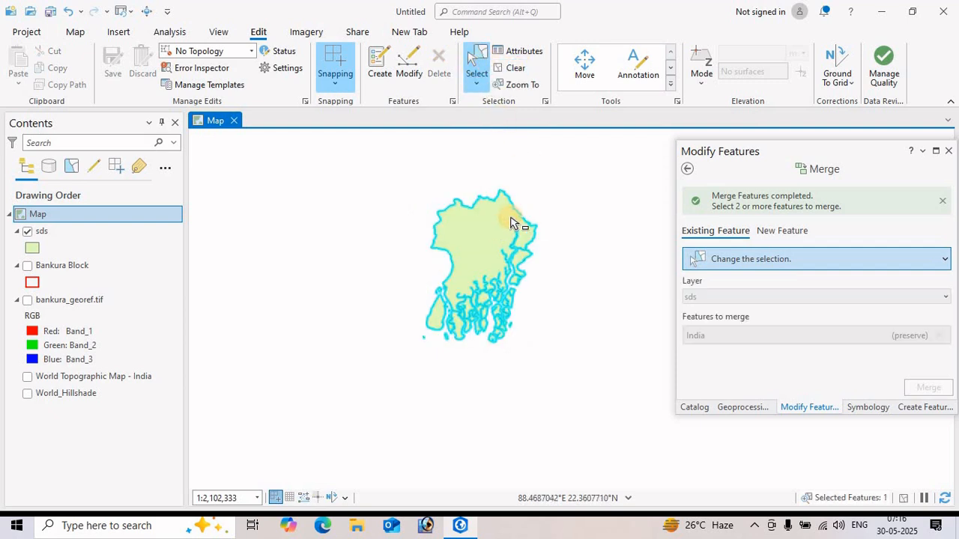
scroll(488, 269, down, 2)
scroll(488, 268, up, 2)
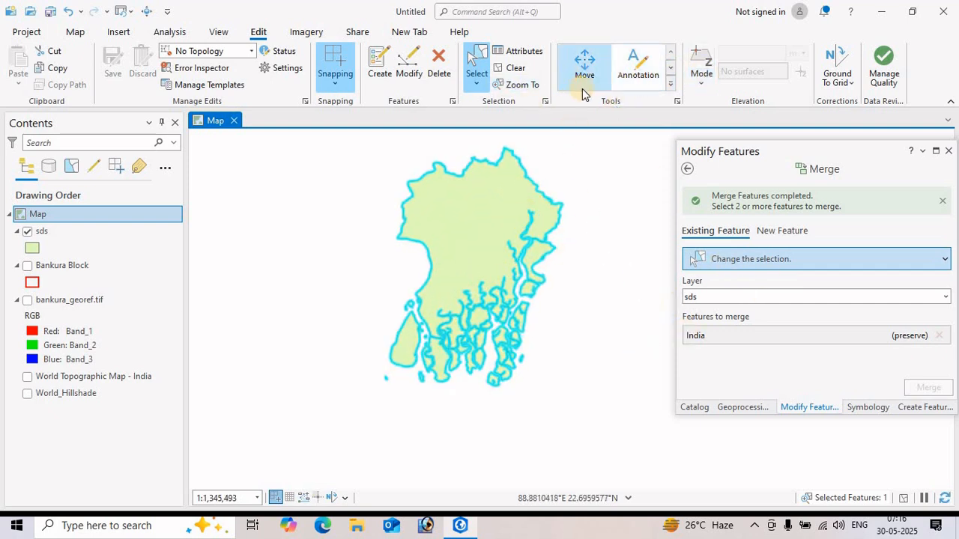
click(670, 83)
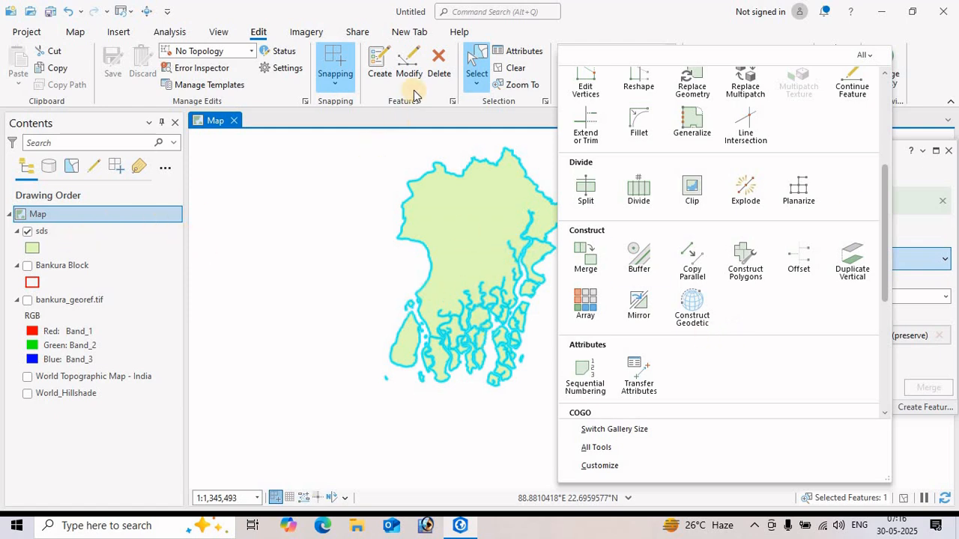
click(380, 70)
click(710, 273)
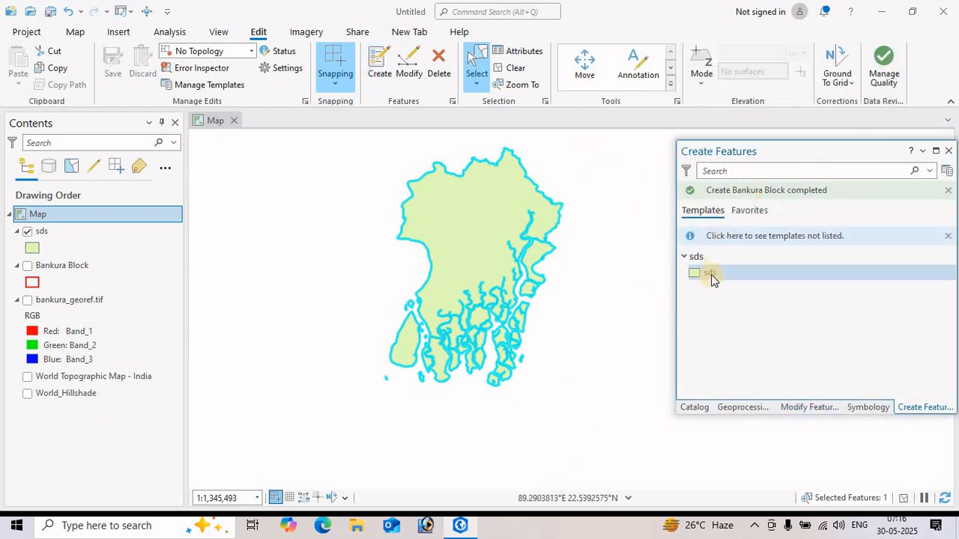
Hide the sds layer, show the Bankura Block layer, and zoom to its extent
click(26, 234)
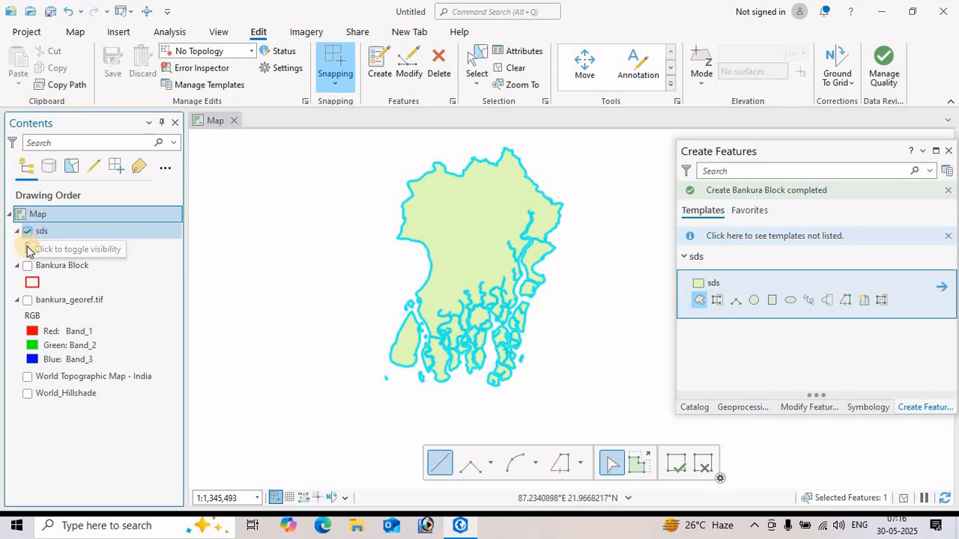
click(27, 231)
click(27, 265)
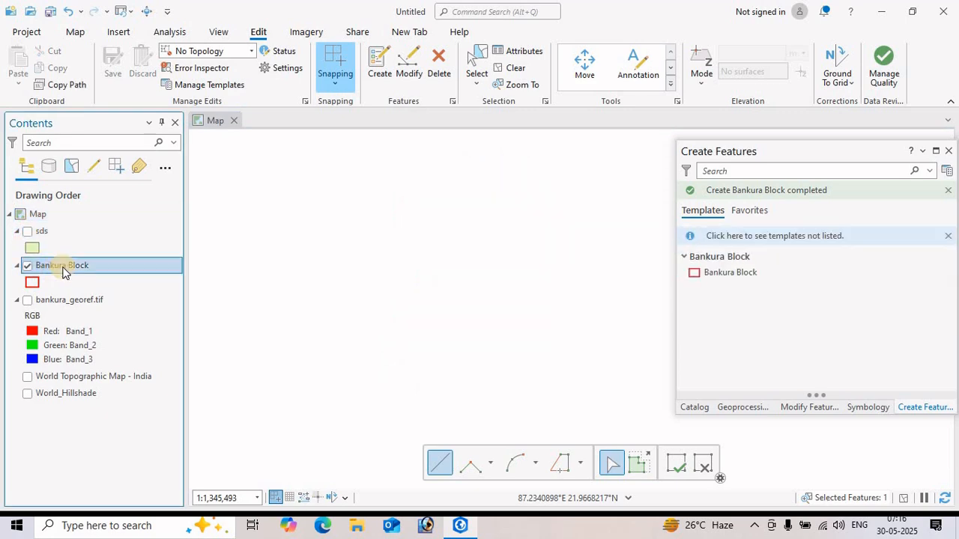
right_click(61, 267)
click(112, 217)
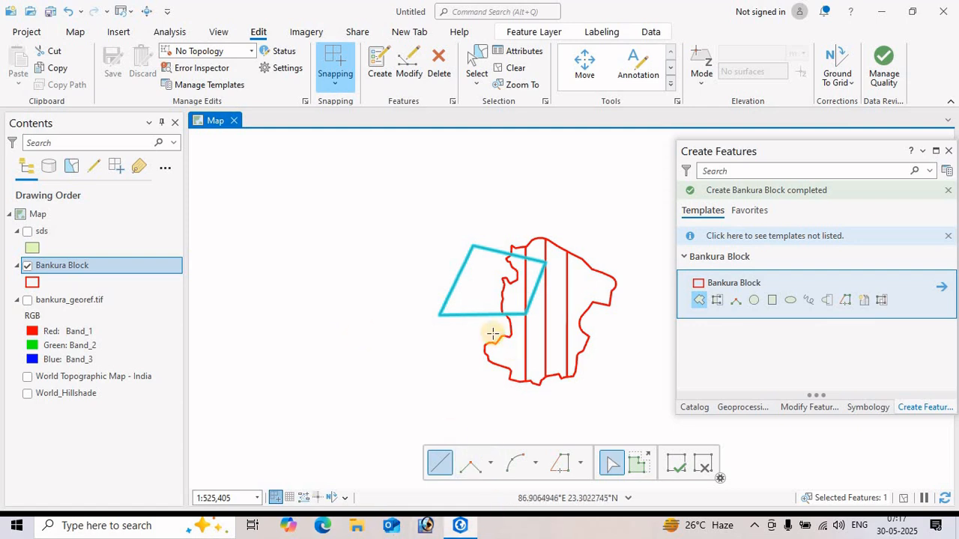
mouse_move(478, 335)
mouse_down()
mouse_move(433, 311)
mouse_move(481, 323)
mouse_up()
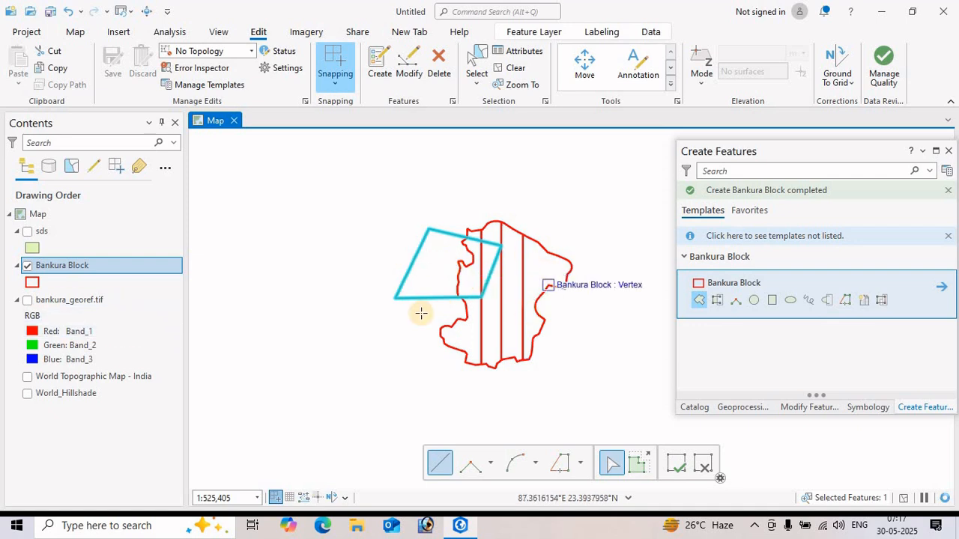
Clear the selection and select the quadrilateral and several divided Bankura Block pieces one by one to inspect them
click(32, 277)
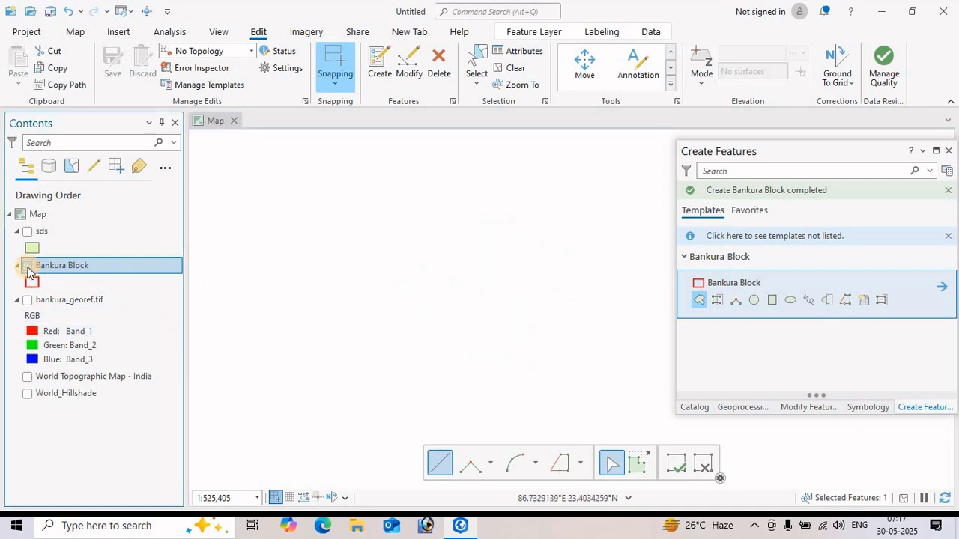
click(501, 75)
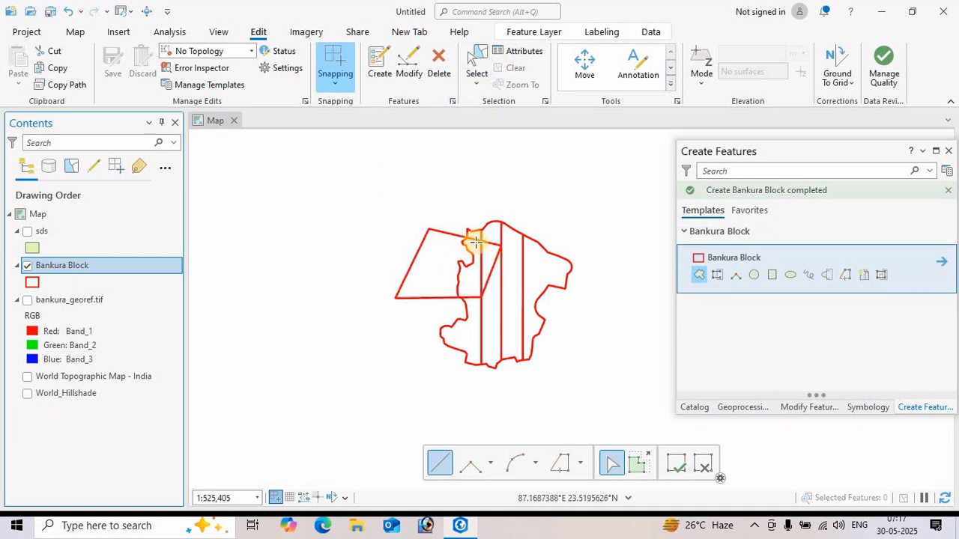
click(472, 74)
click(428, 247)
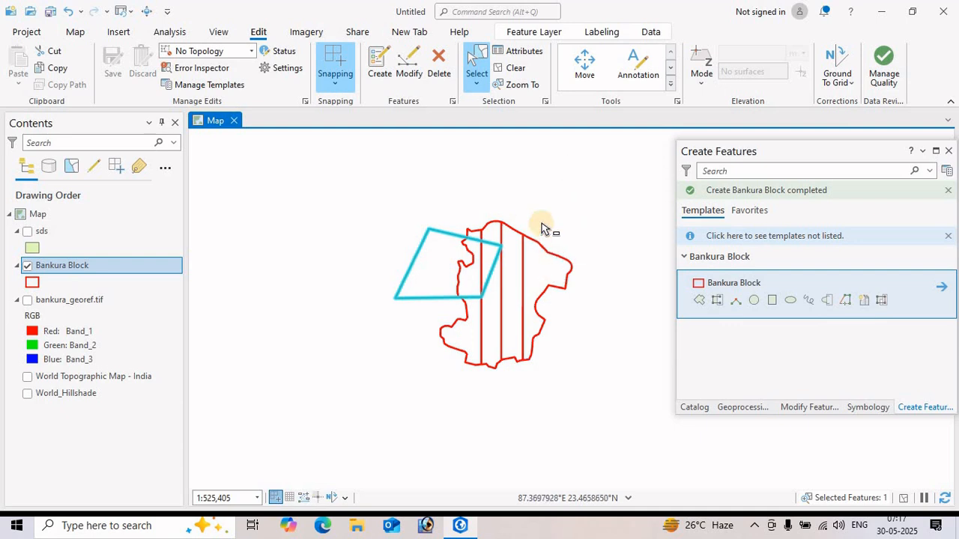
drag(542, 223, 578, 284)
drag(496, 218, 518, 235)
click(475, 355)
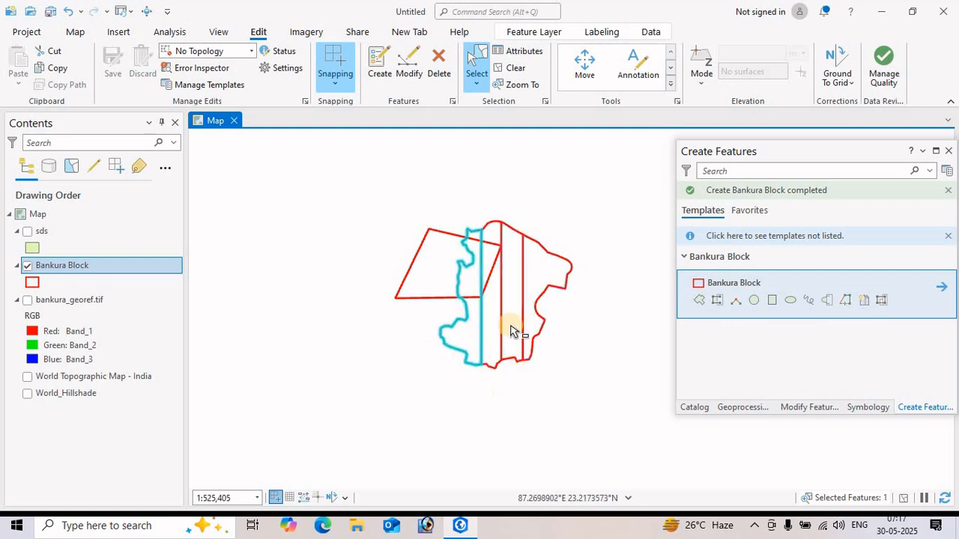
Select the quadrilateral in Bankura Block and open the Clip tool with it as the input feature
click(421, 286)
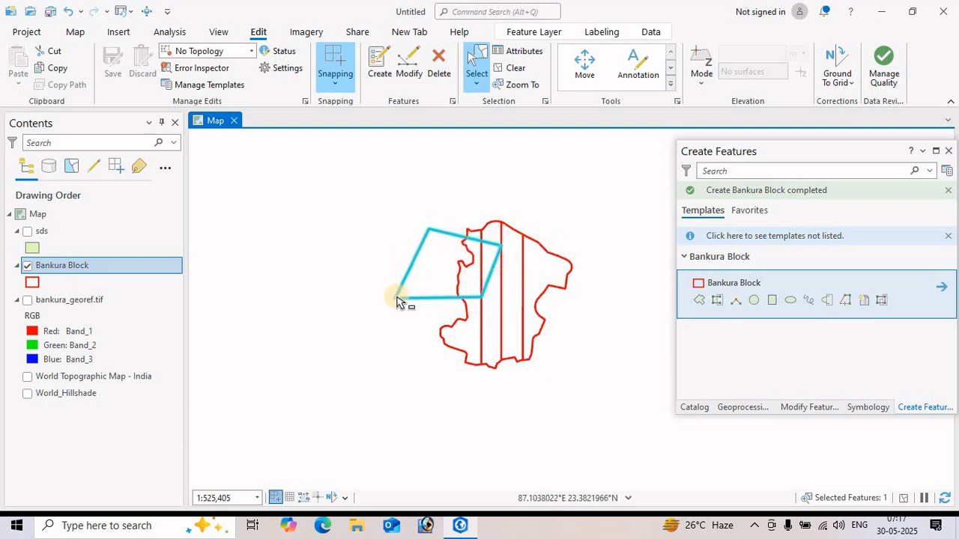
scroll(502, 322, down, 1)
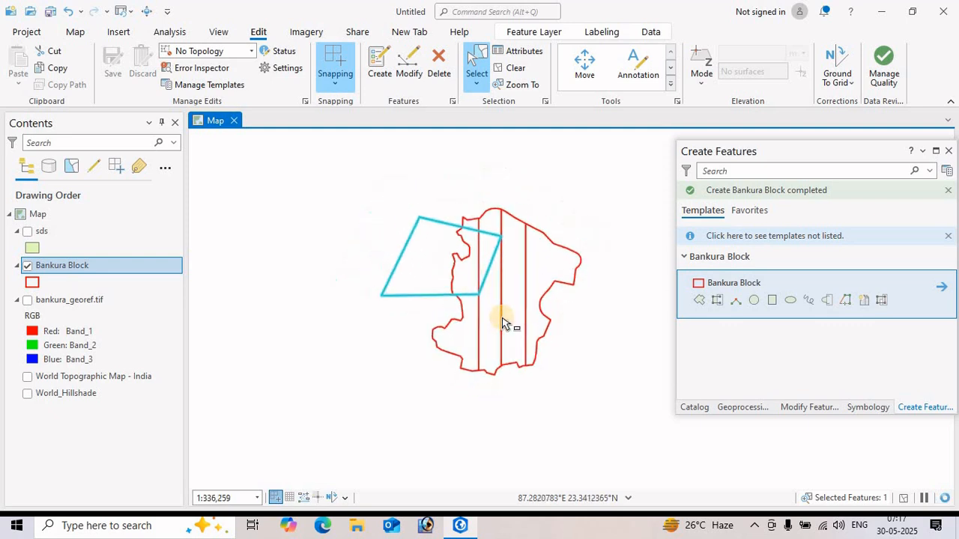
click(410, 66)
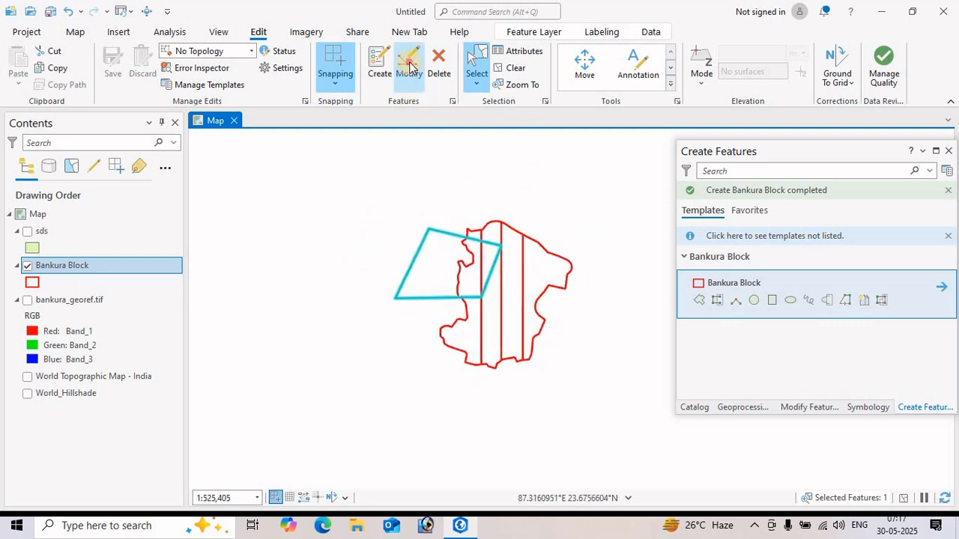
scroll(803, 313, down, 4)
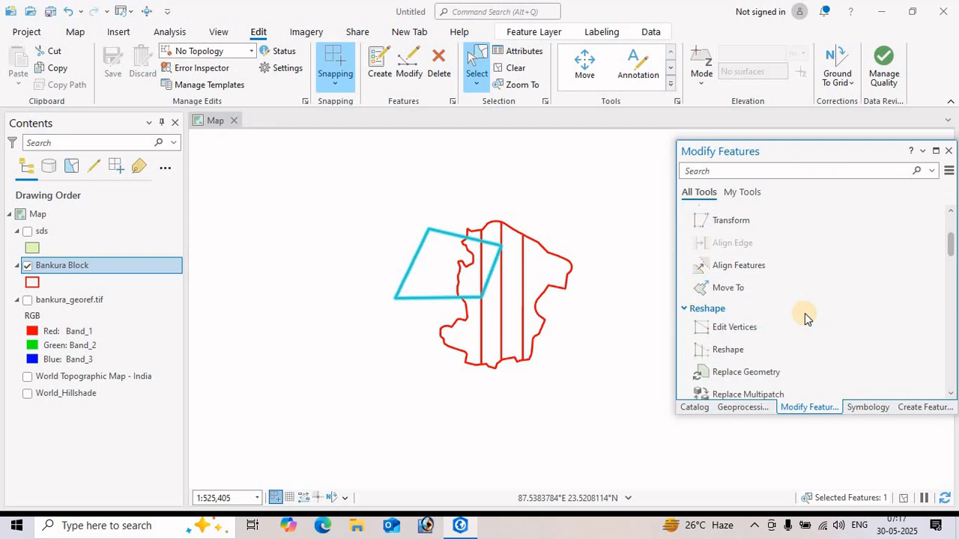
scroll(805, 313, down, 4)
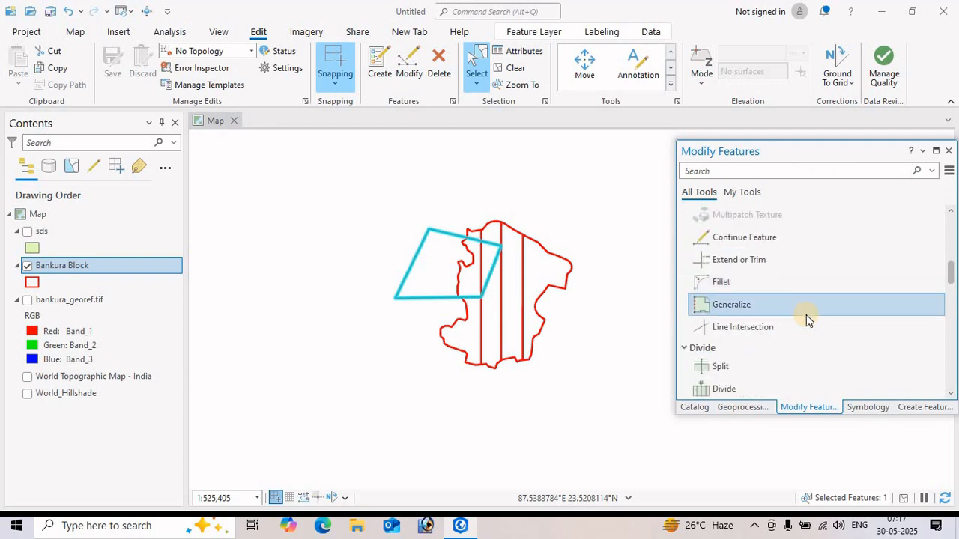
scroll(807, 315, down, 1)
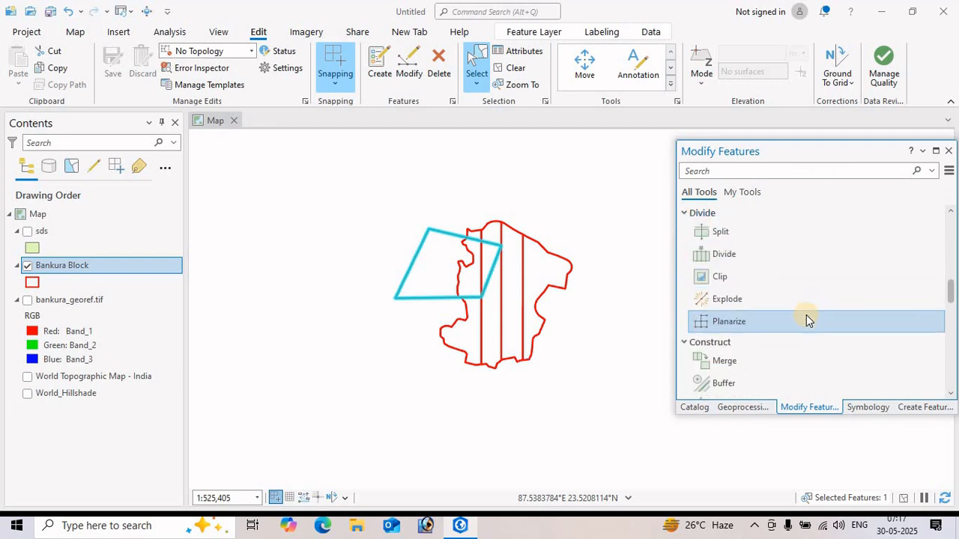
click(728, 279)
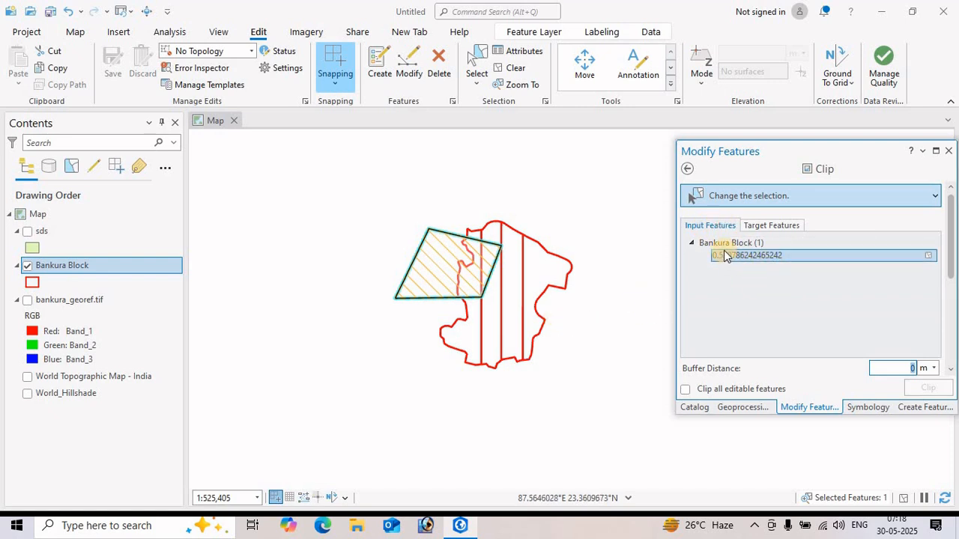
Try to pick target features for the clip, selecting three Bankura Block pieces and the quadrilateral
click(768, 225)
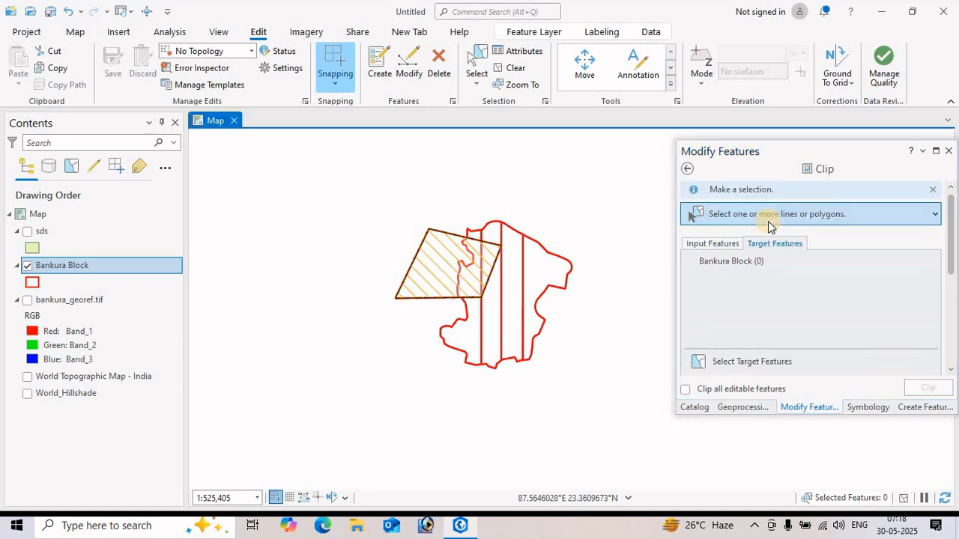
click(764, 367)
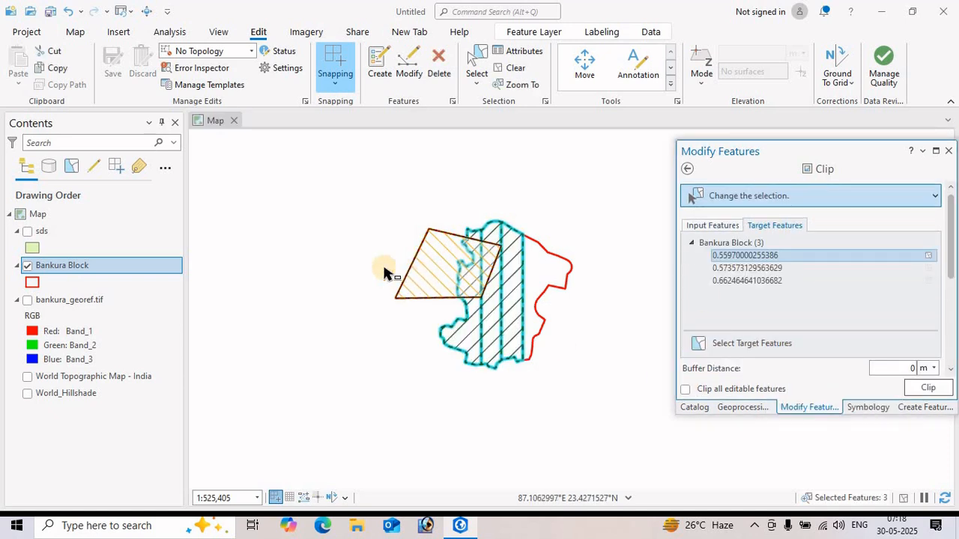
click(420, 313)
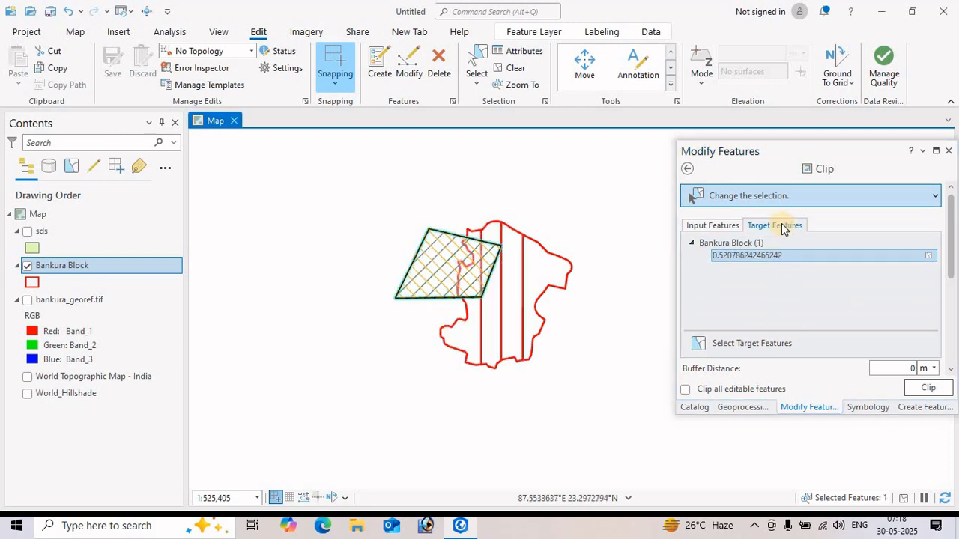
click(721, 226)
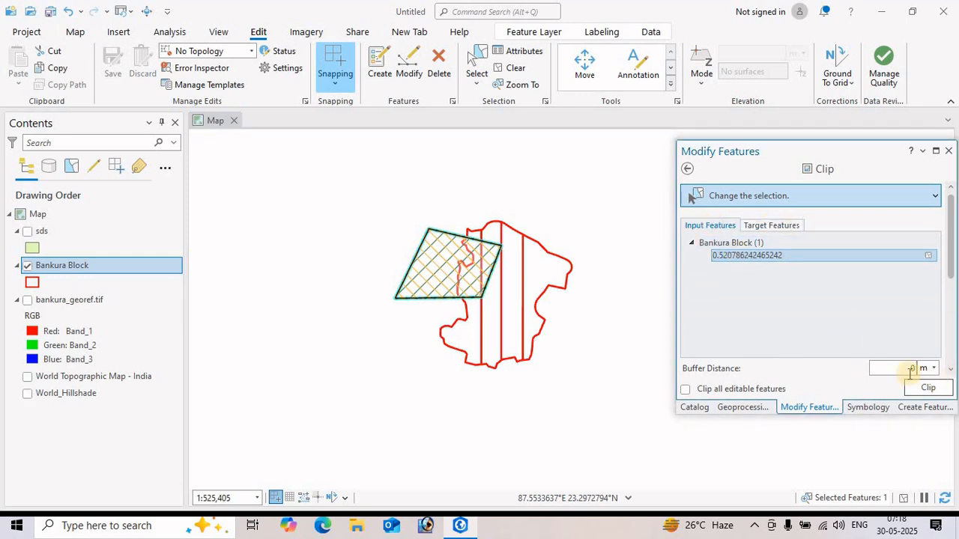
Clip all editable features with the quadrilateral, using a 0 m buffer distance and the Discard (Remainder) option
click(686, 390)
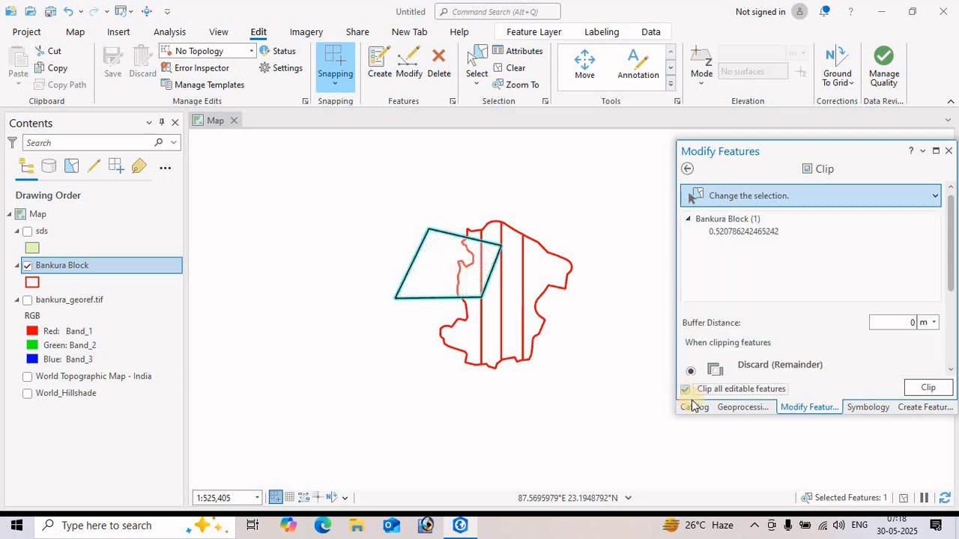
click(933, 391)
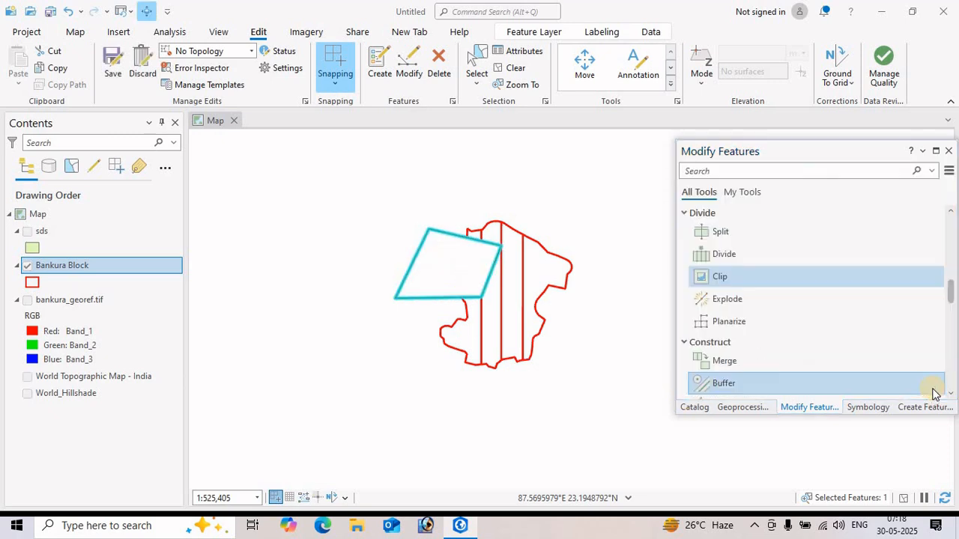
click(597, 366)
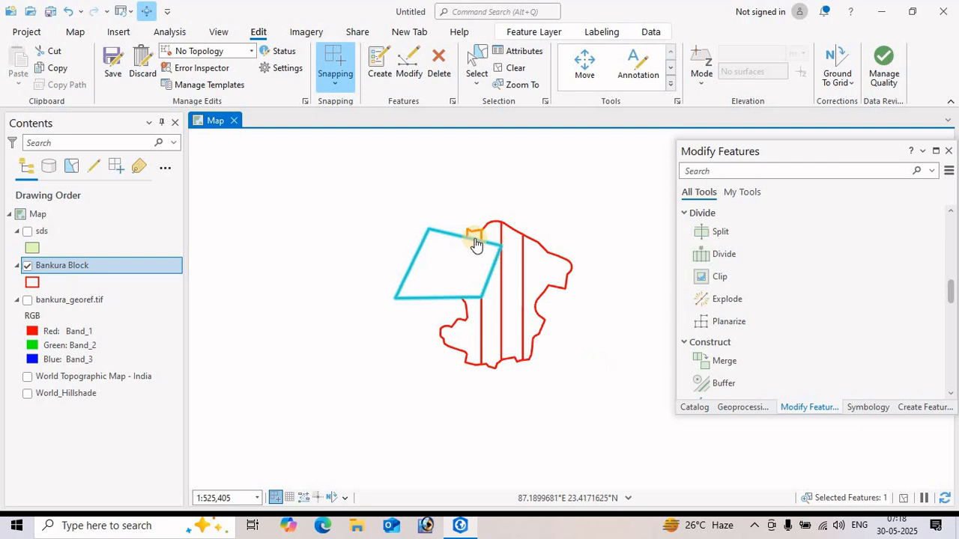
Save all edits from the clip and clear the selection
click(112, 72)
click(443, 296)
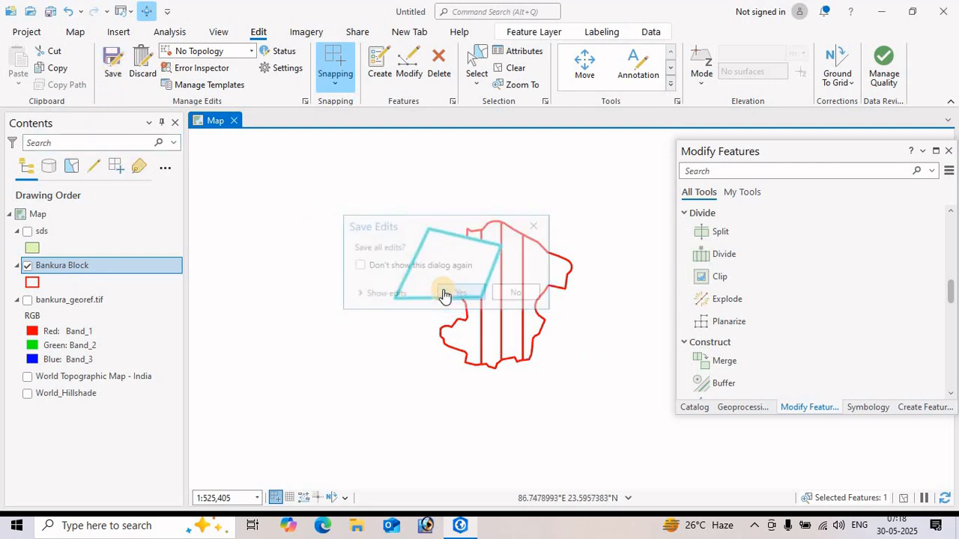
click(443, 194)
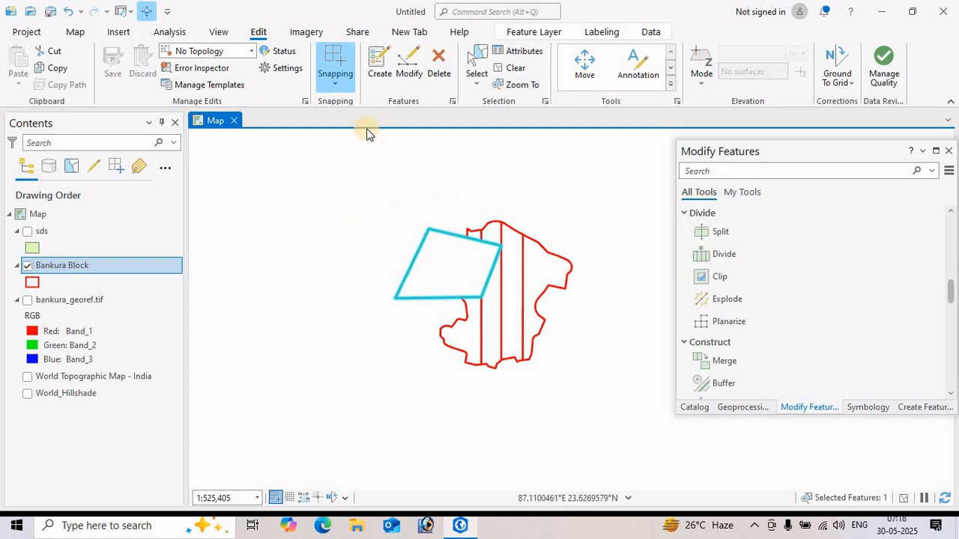
click(512, 70)
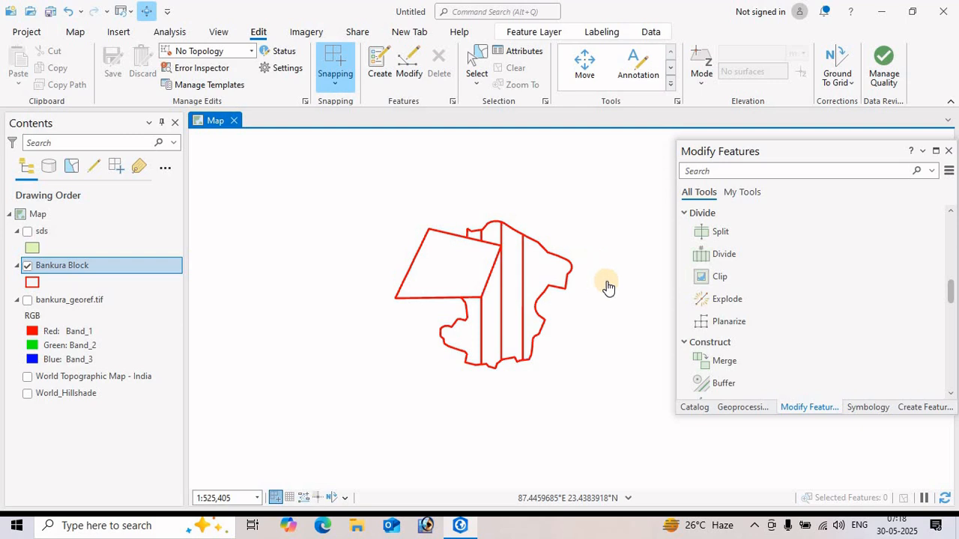
scroll(804, 357, down, 3)
scroll(804, 358, down, 5)
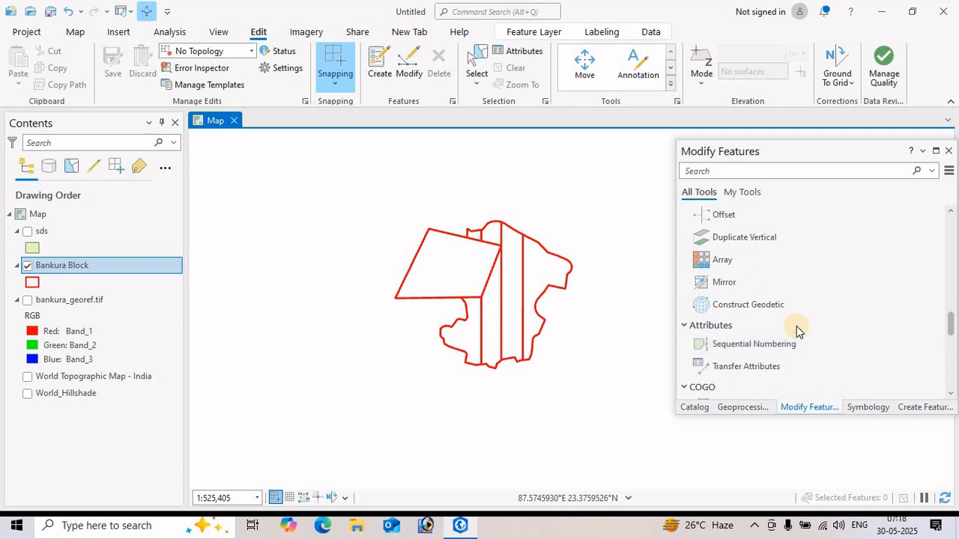
scroll(800, 337, up, 8)
scroll(796, 332, up, 3)
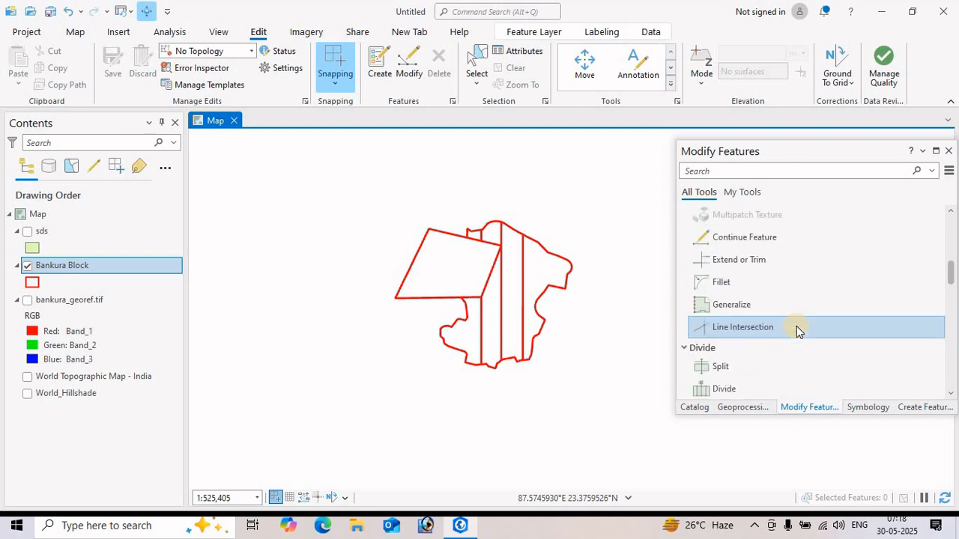
scroll(796, 330, up, 6)
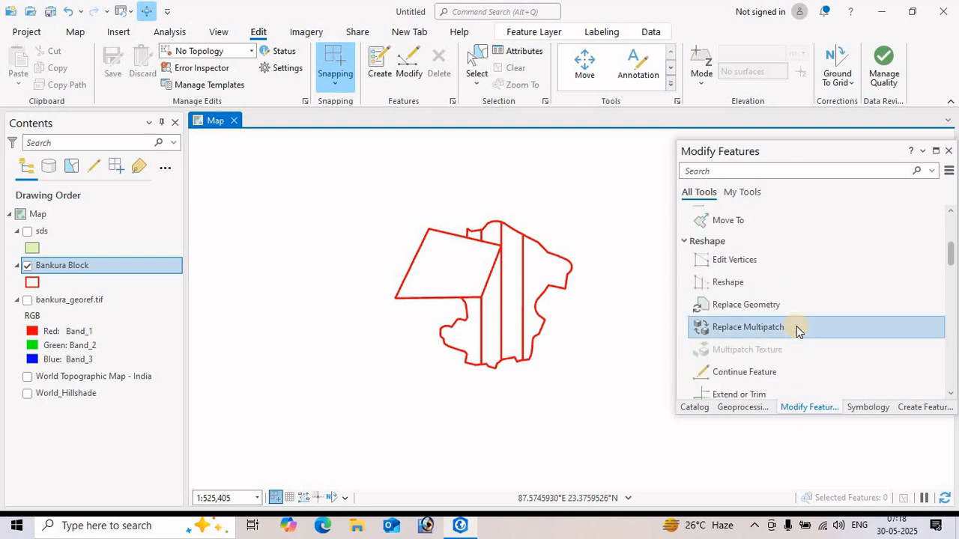
scroll(797, 329, up, 3)
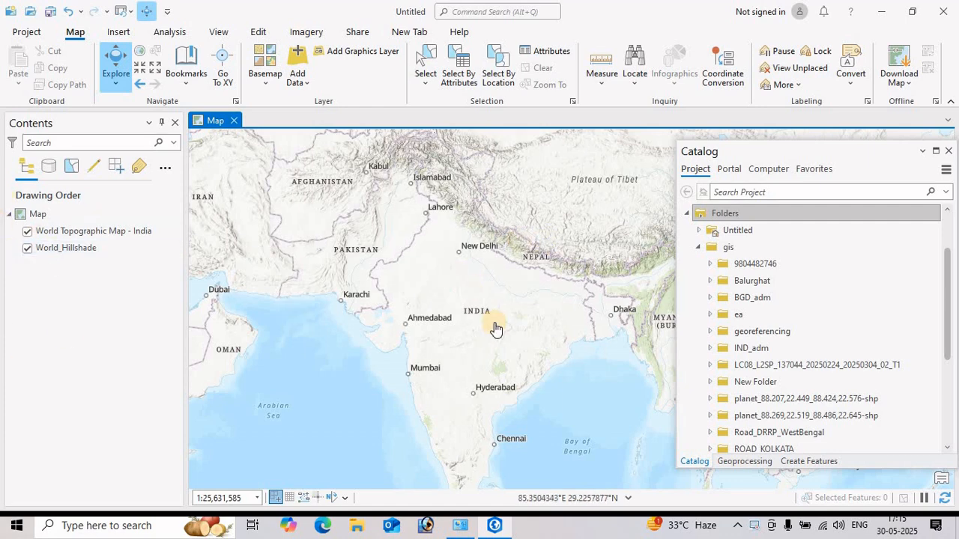
Change the new project's basemap to Imagery
scroll(491, 326, up, 2)
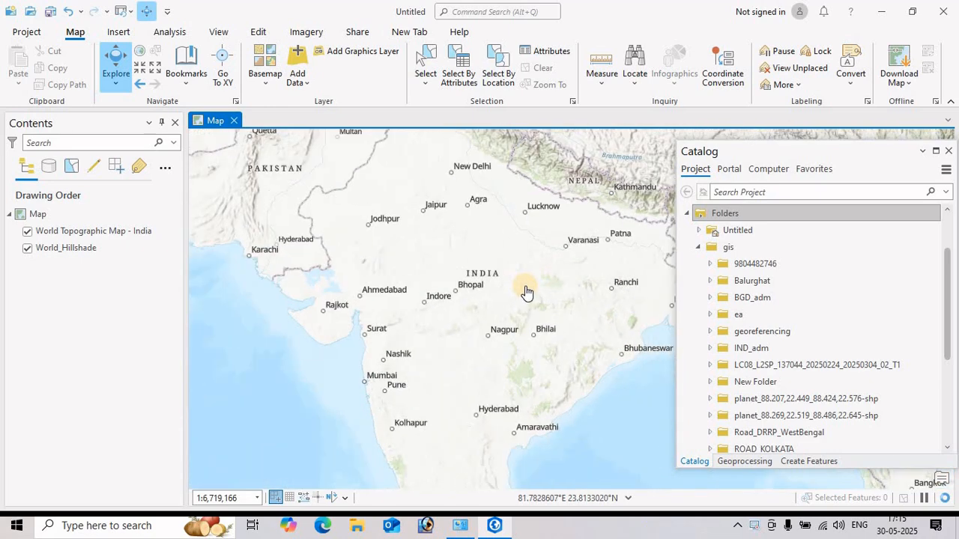
click(265, 79)
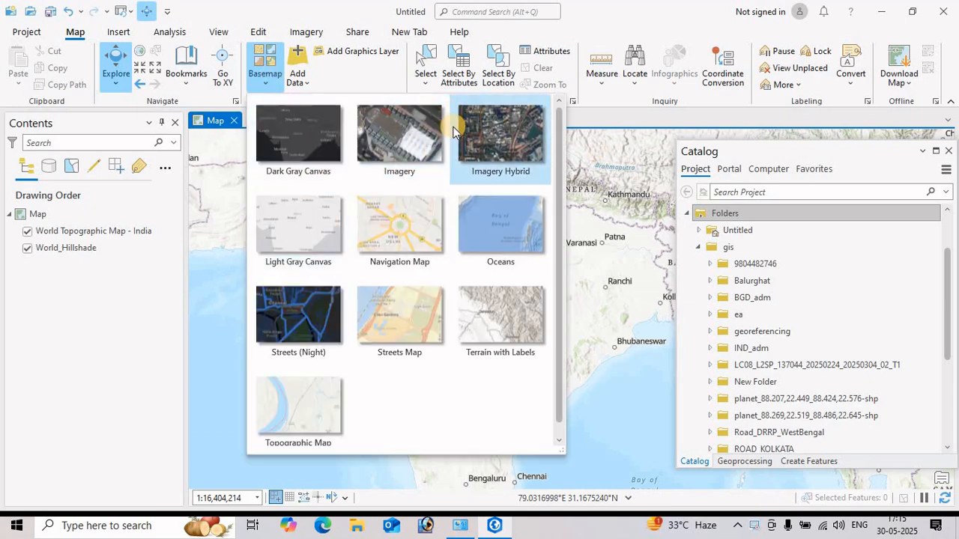
click(395, 144)
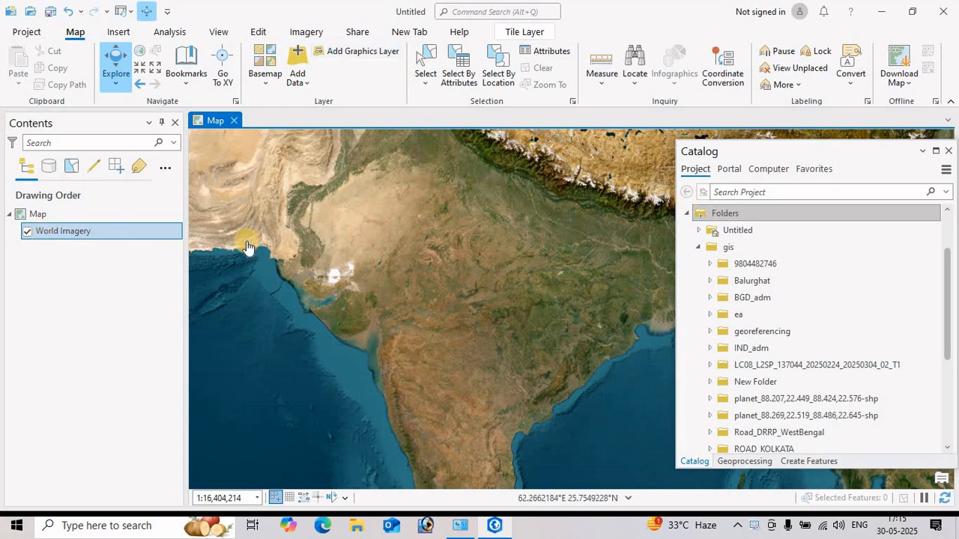
Open the coordinate system settings in the properties of the map
right_click(62, 233)
click(38, 215)
right_click(38, 215)
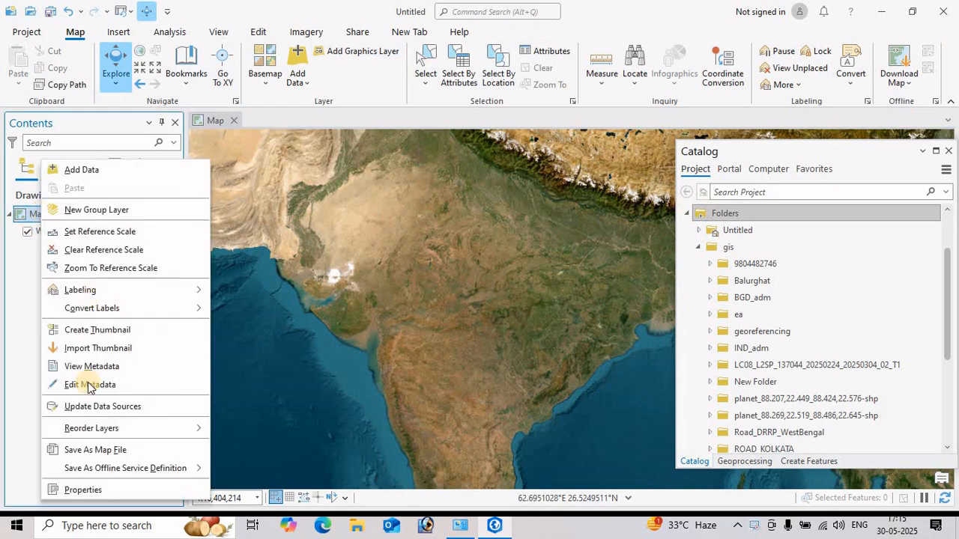
click(65, 490)
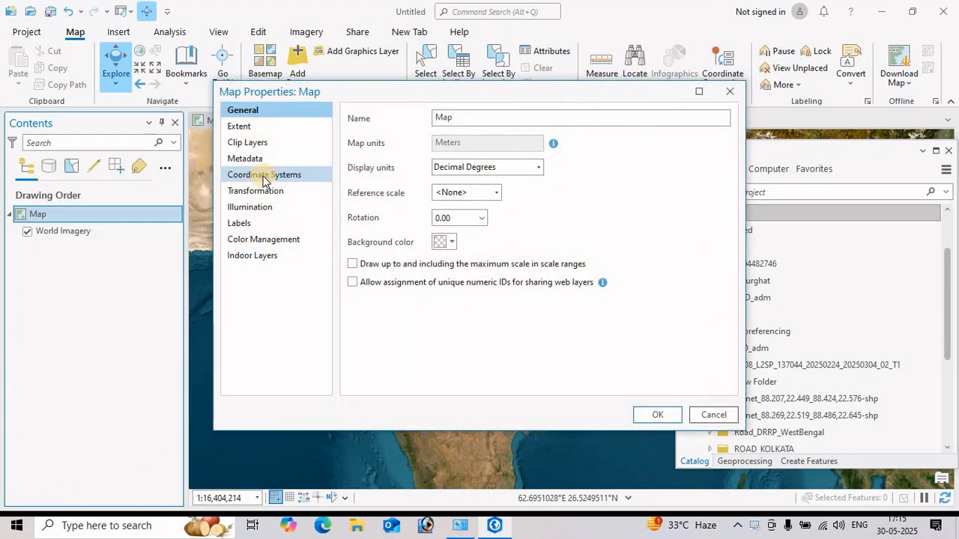
click(264, 177)
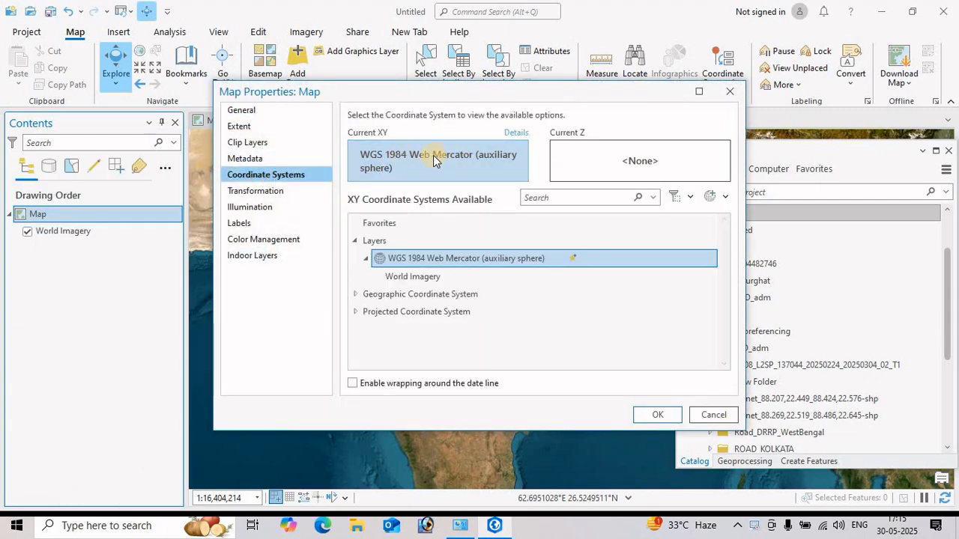
Set the map's XY coordinate system to the geographic World system WGS 1984 and apply it
click(356, 297)
scroll(420, 311, down, 3)
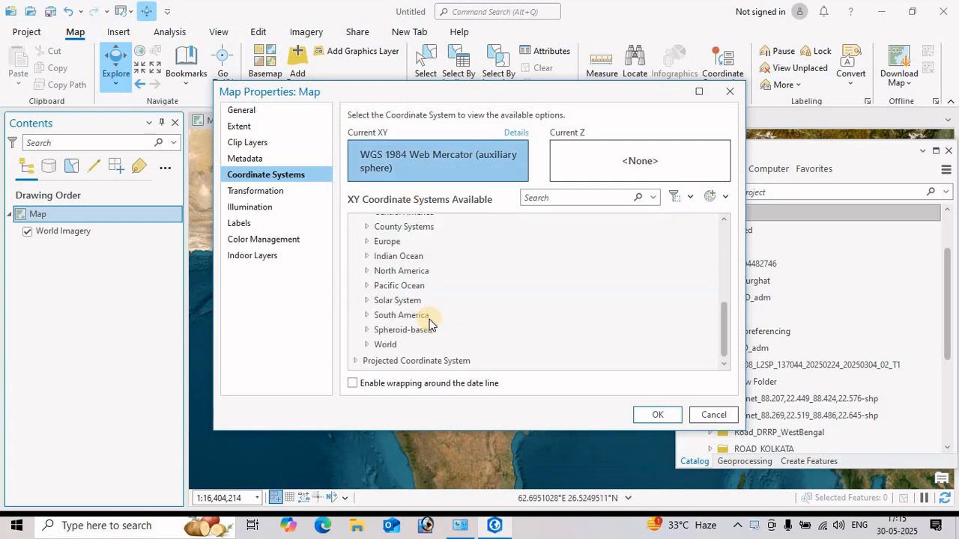
click(384, 347)
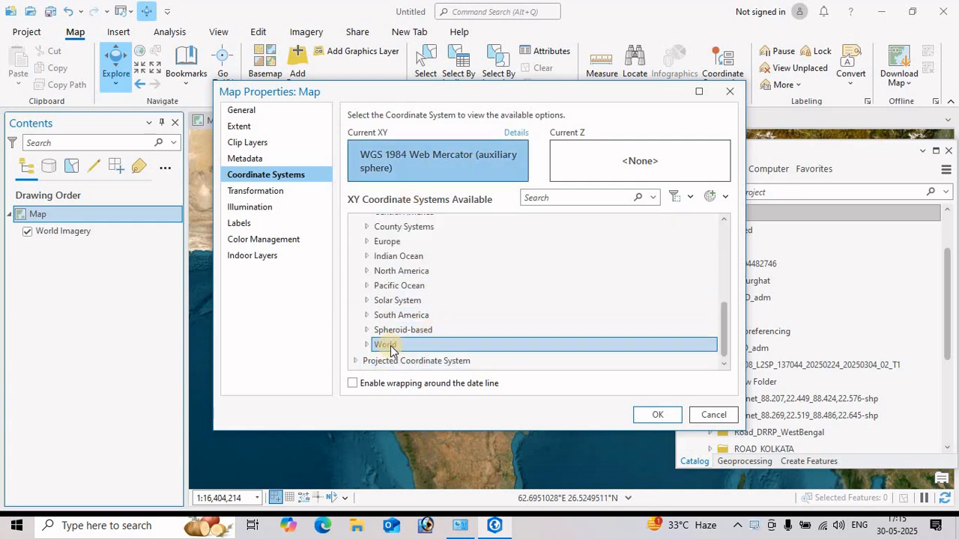
click(366, 346)
scroll(439, 312, down, 10)
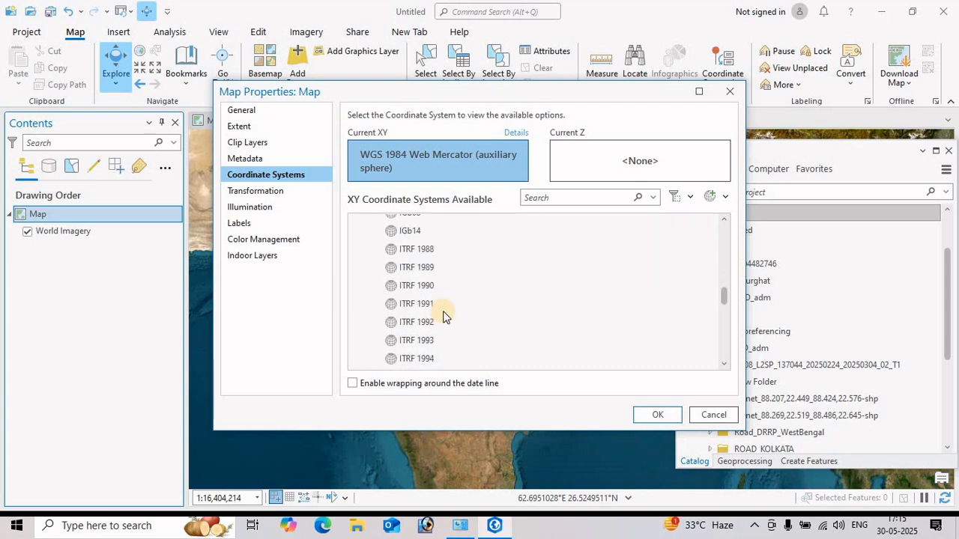
click(442, 317)
scroll(438, 291, up, 1)
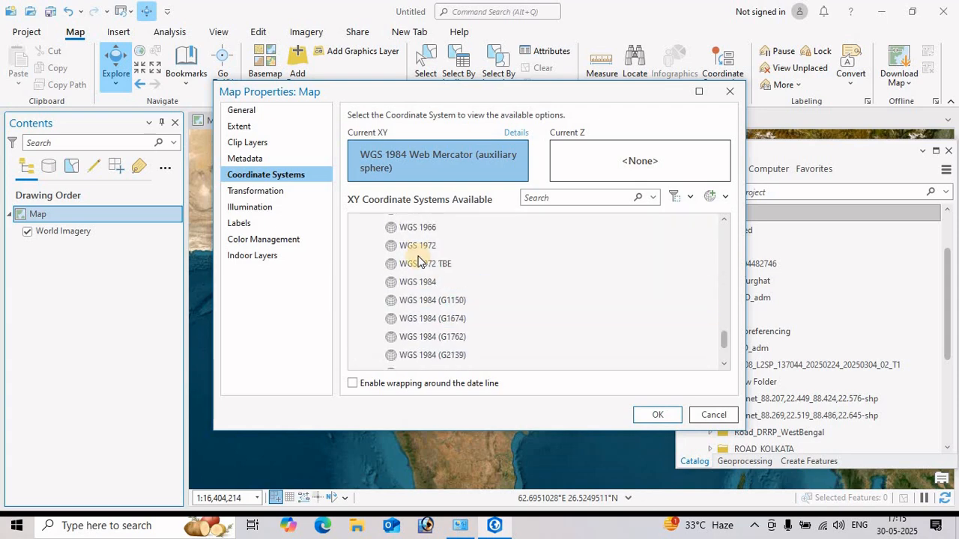
click(430, 282)
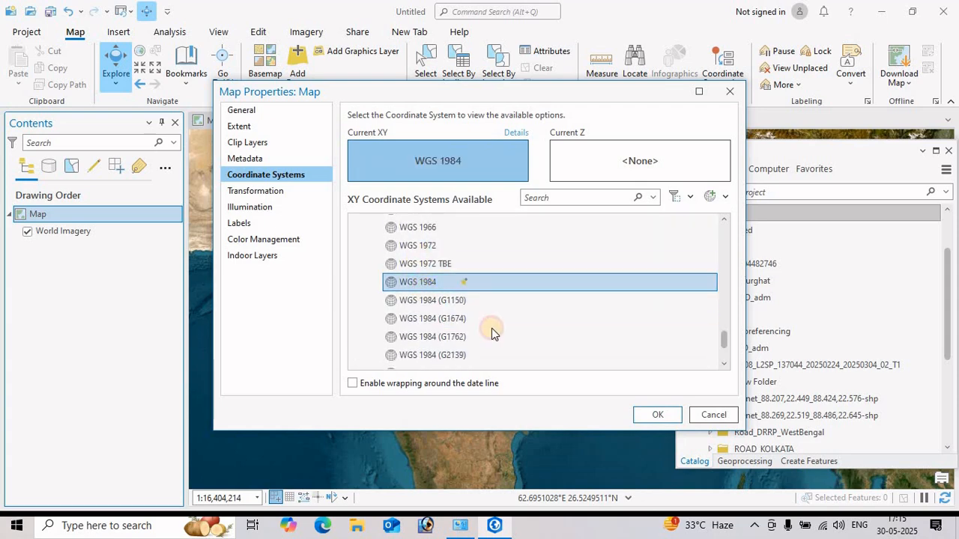
click(645, 417)
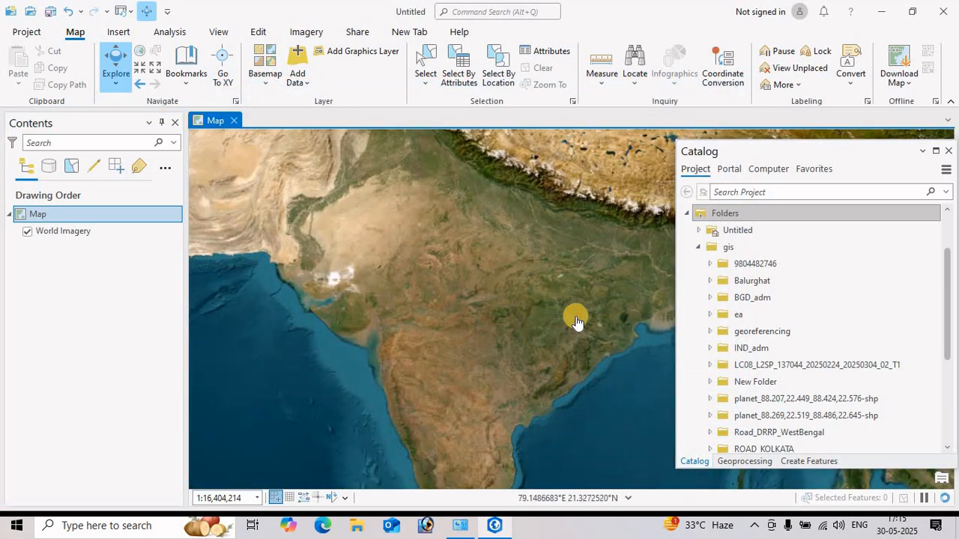
Locate "kolkata saltlake" on the map with the Locate tool
drag(577, 321, 336, 336)
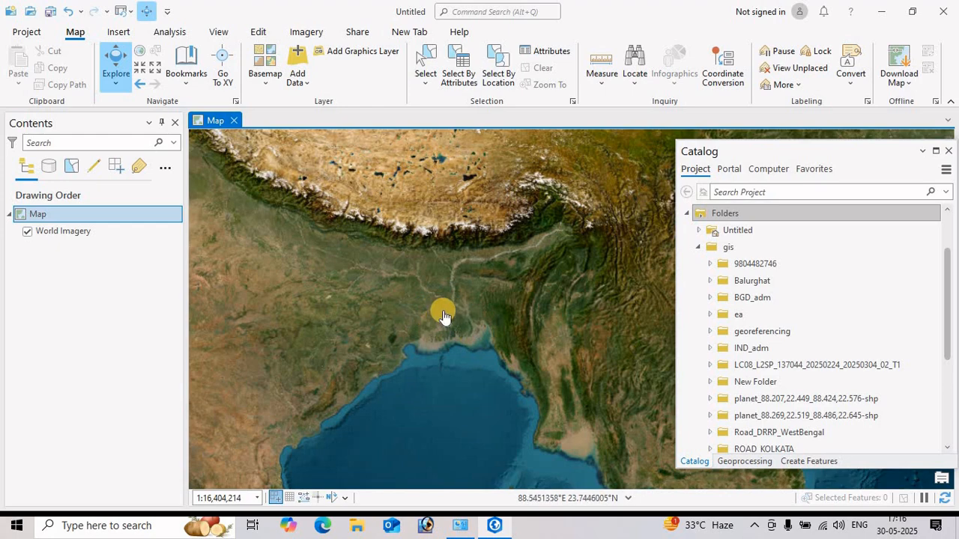
scroll(443, 315, up, 3)
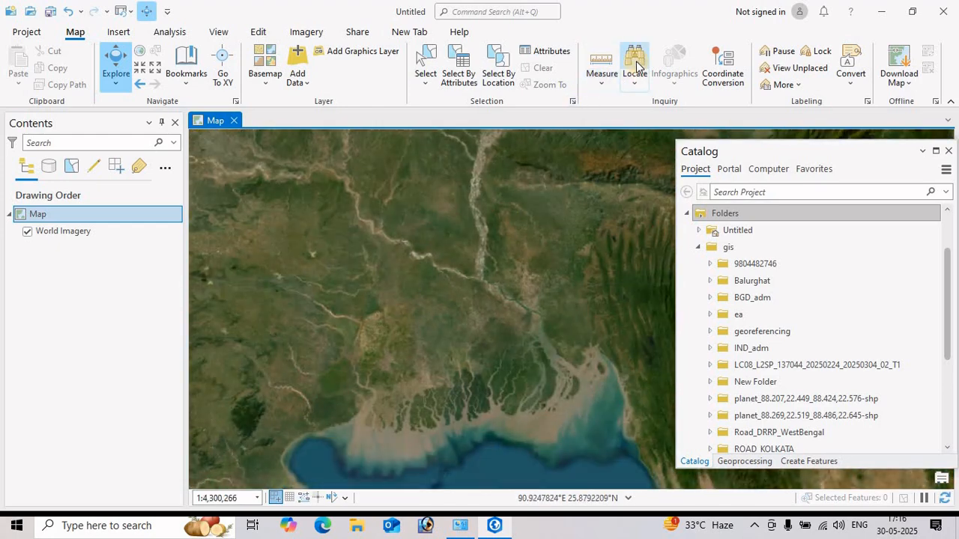
click(634, 63)
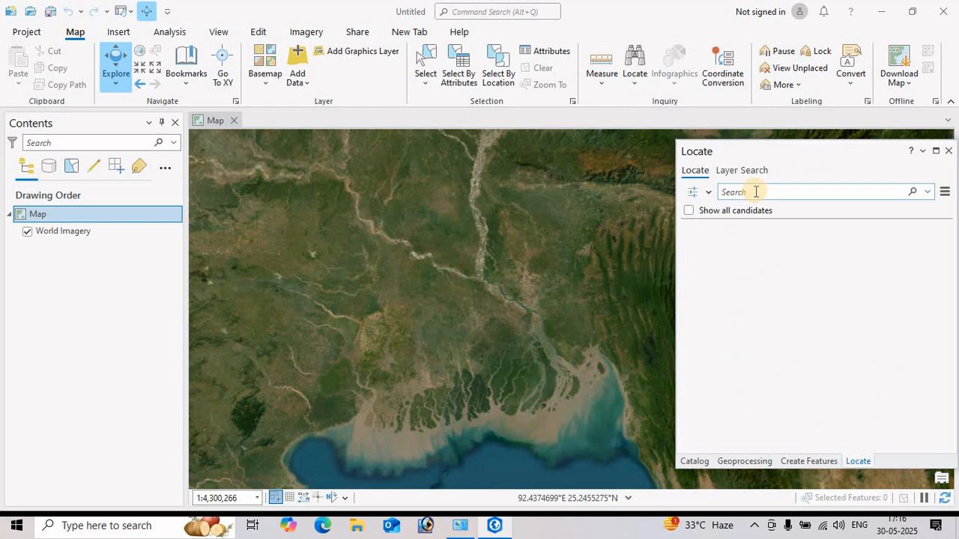
click(756, 192)
text(kolkata saltlake)
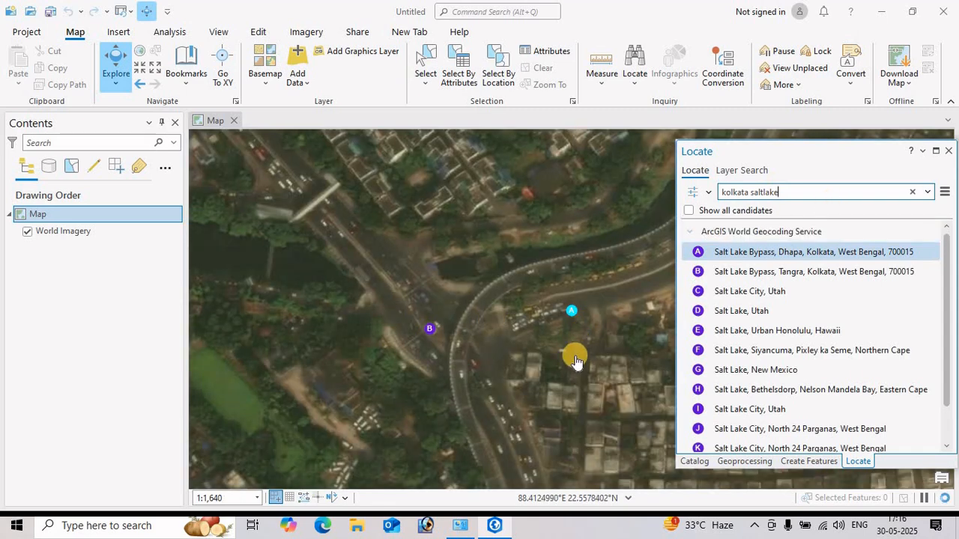
Close the Locate pane and start creating a new shapefile in the ea folder of the gis directory
drag(534, 342, 419, 279)
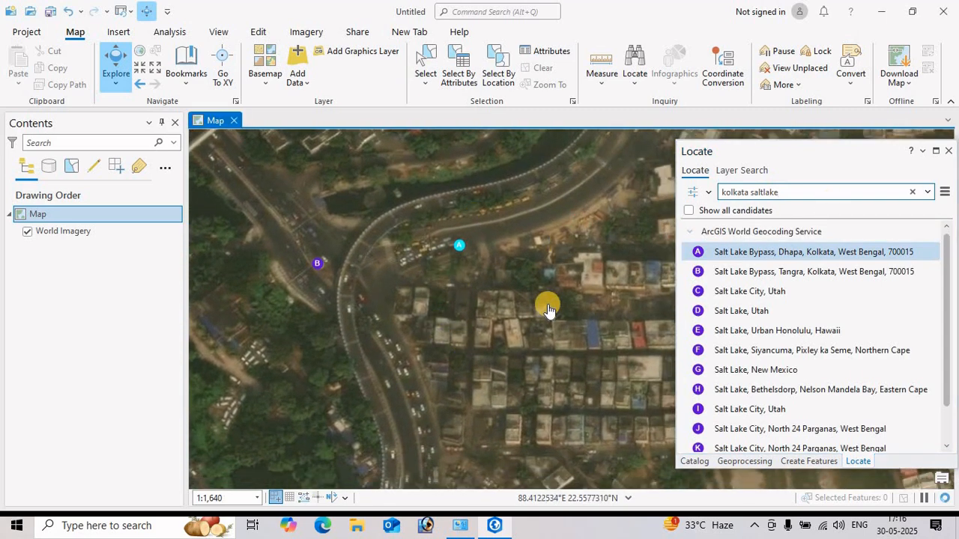
click(949, 152)
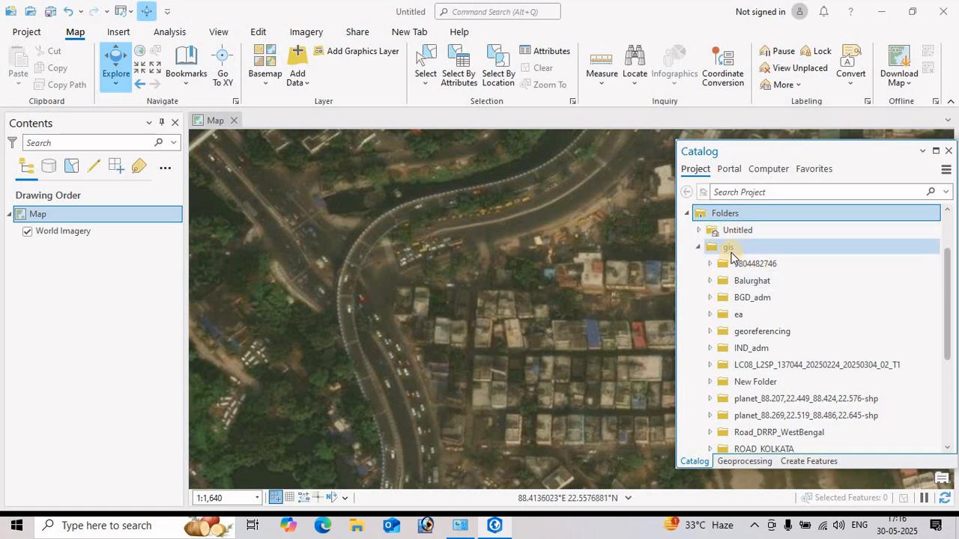
mouse_move(757, 280)
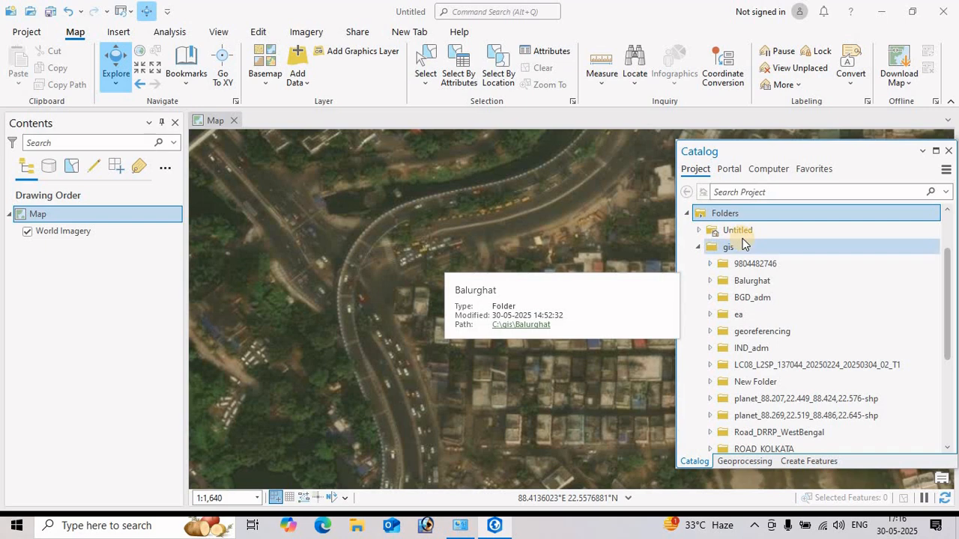
scroll(752, 287, down, 1)
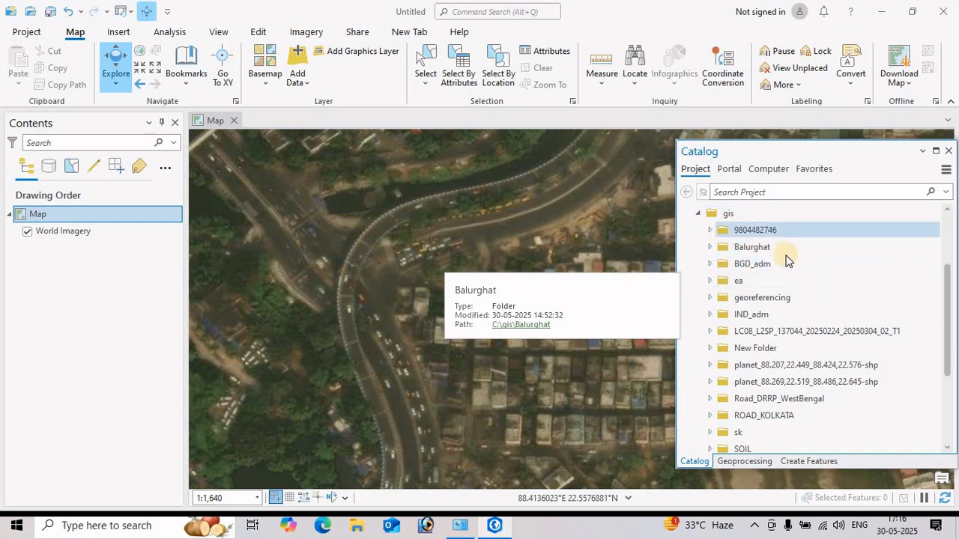
right_click(735, 281)
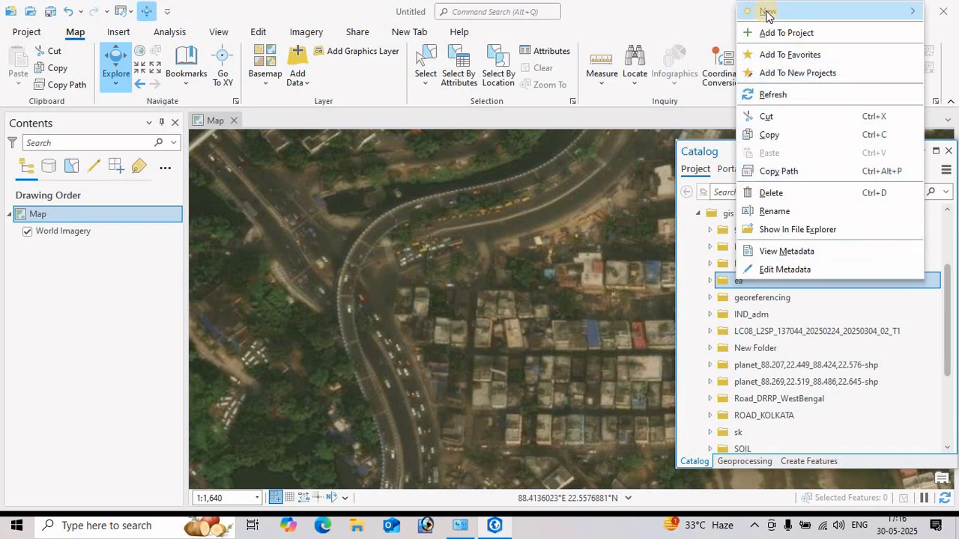
mouse_move(766, 14)
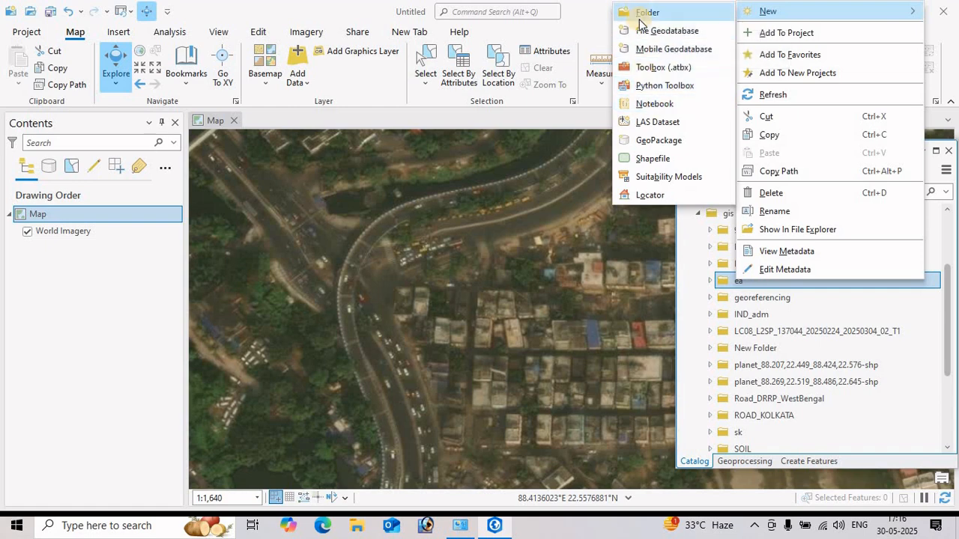
click(654, 160)
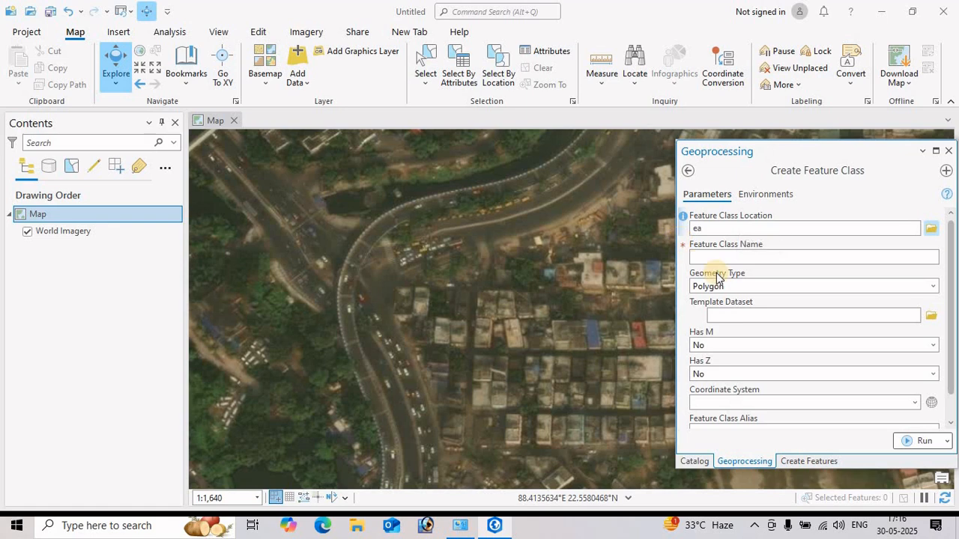
Name the new feature class Road and set its geometry type to Polyline
click(863, 257)
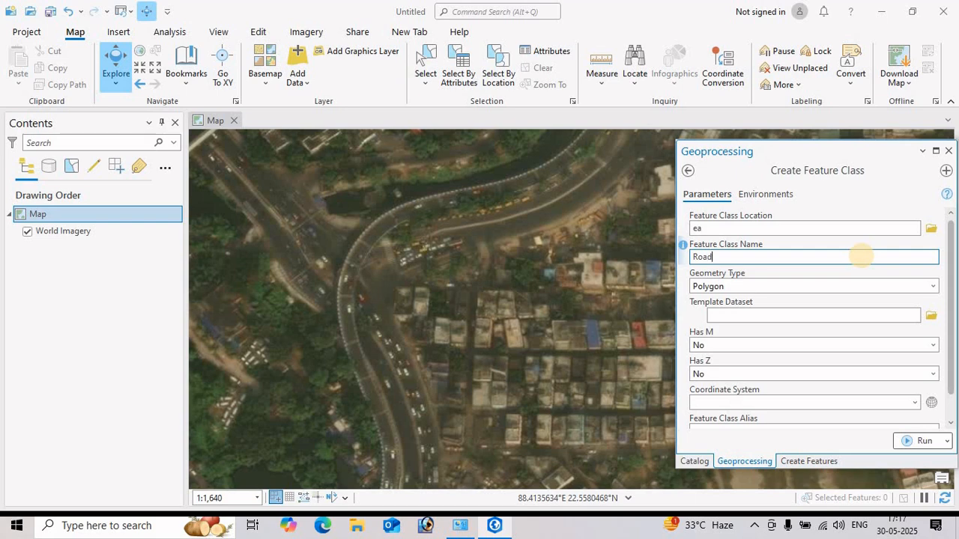
click(933, 286)
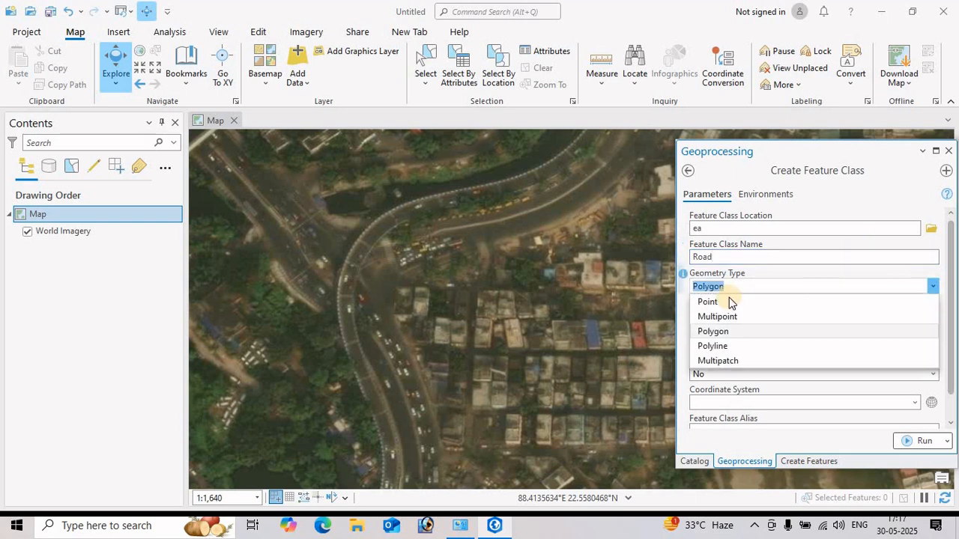
click(717, 348)
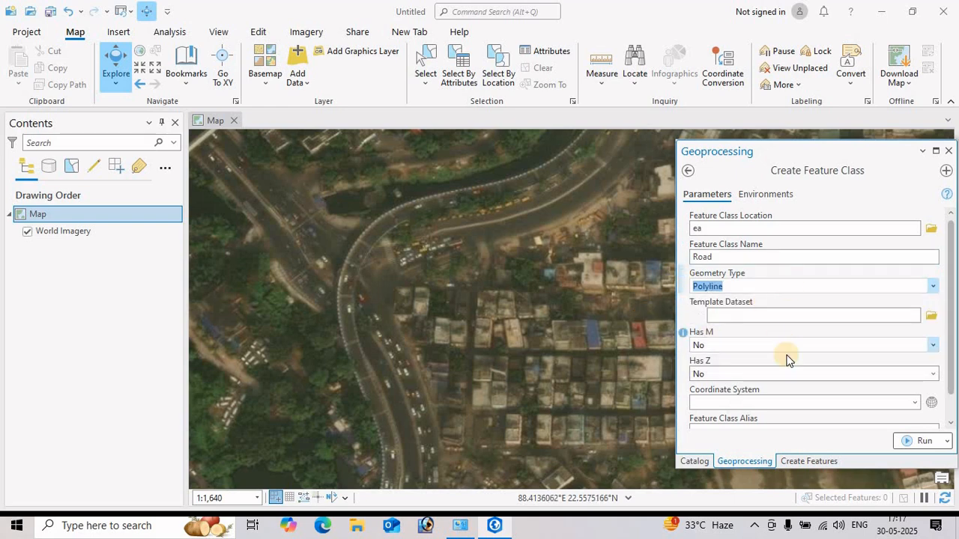
Assign the World geographic coordinate system WGS 1984 and create the Road feature class
drag(955, 349, 955, 389)
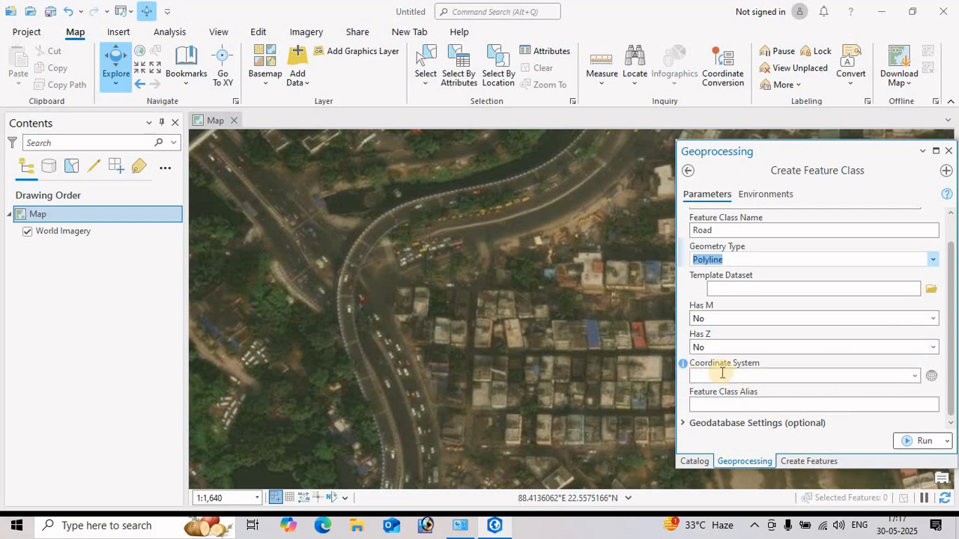
click(931, 377)
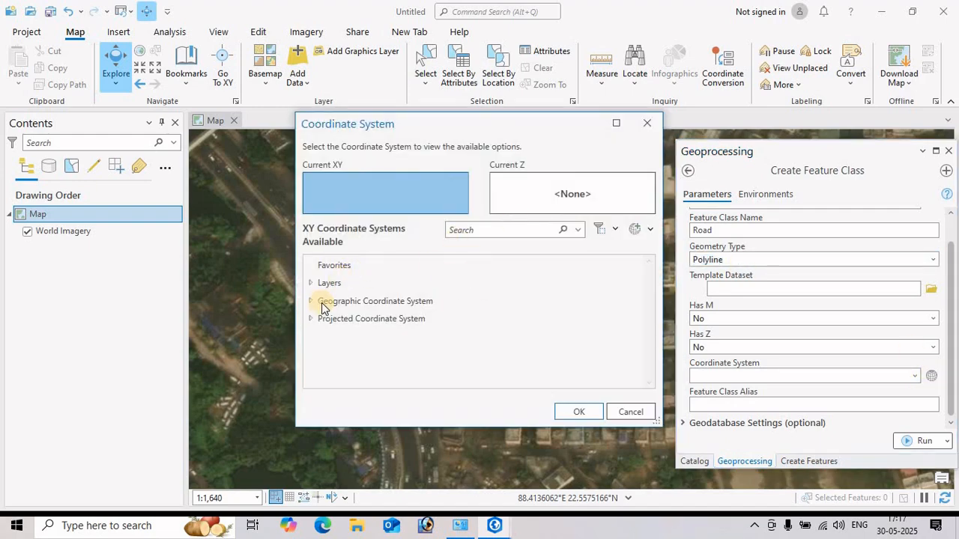
click(312, 301)
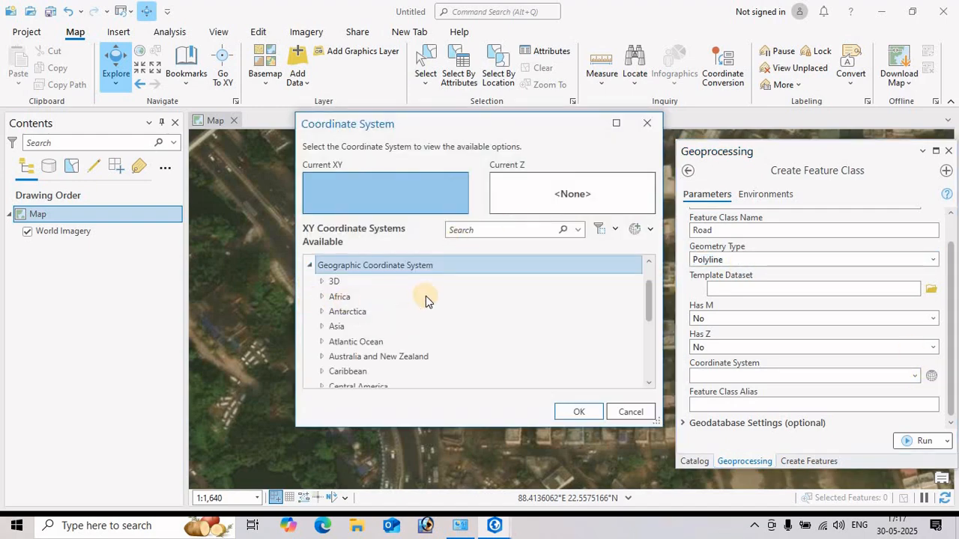
scroll(391, 326, down, 3)
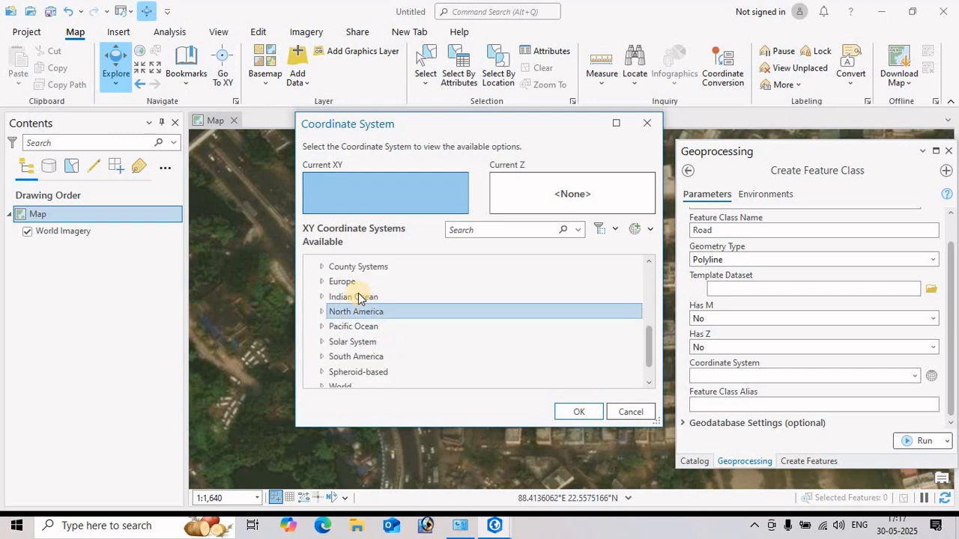
scroll(368, 340, down, 1)
click(341, 363)
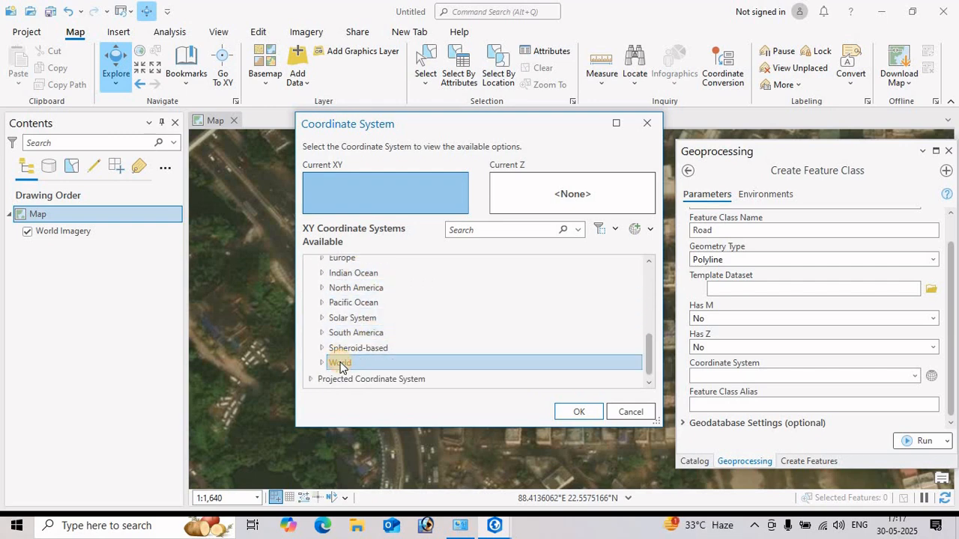
click(323, 363)
scroll(363, 339, down, 5)
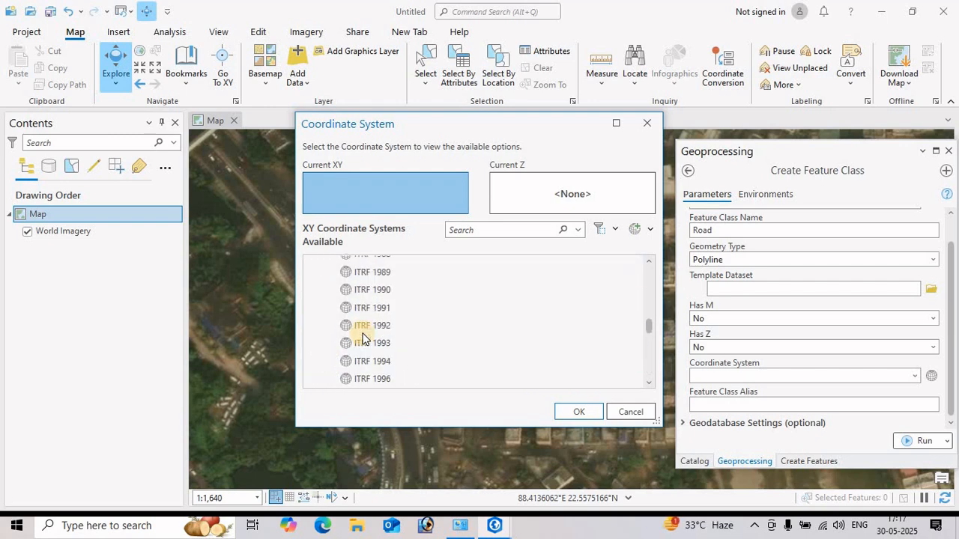
scroll(363, 339, down, 1)
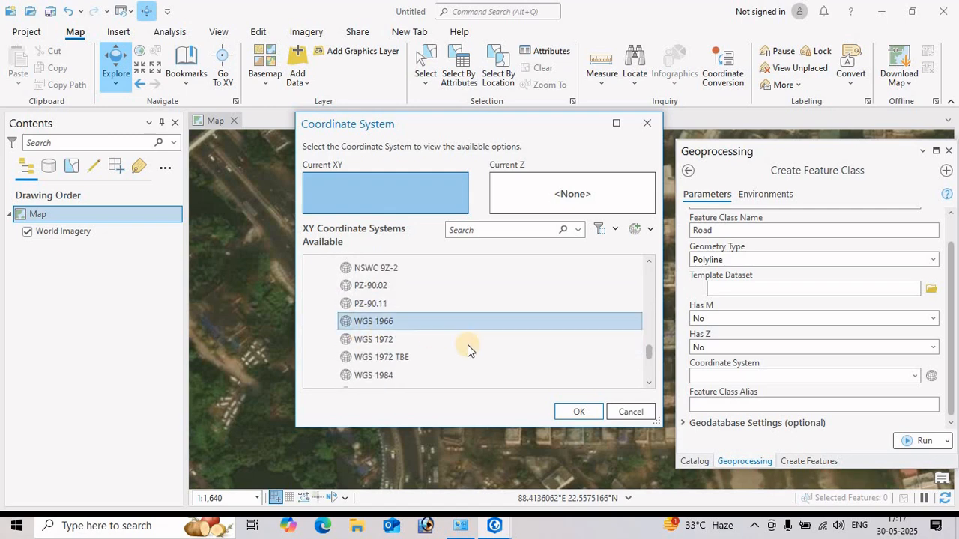
click(362, 375)
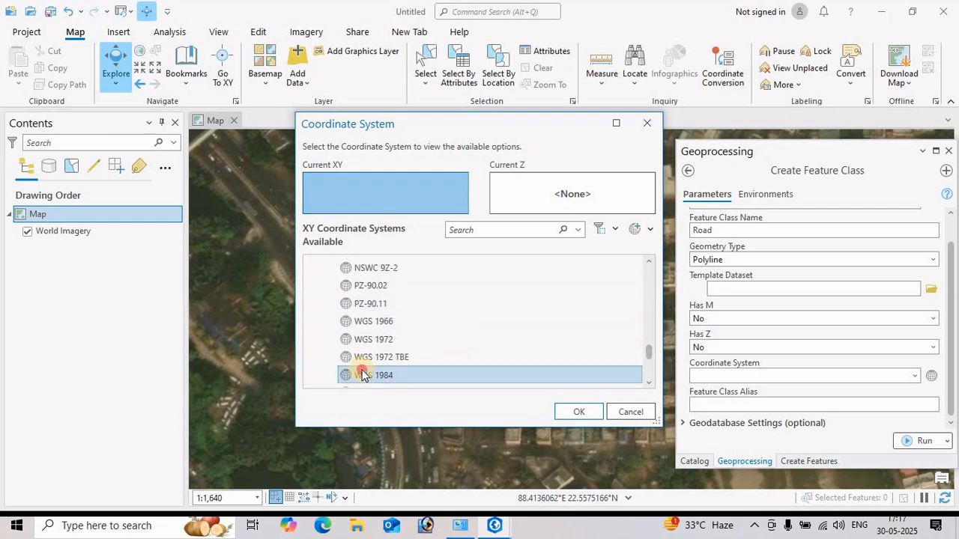
click(573, 413)
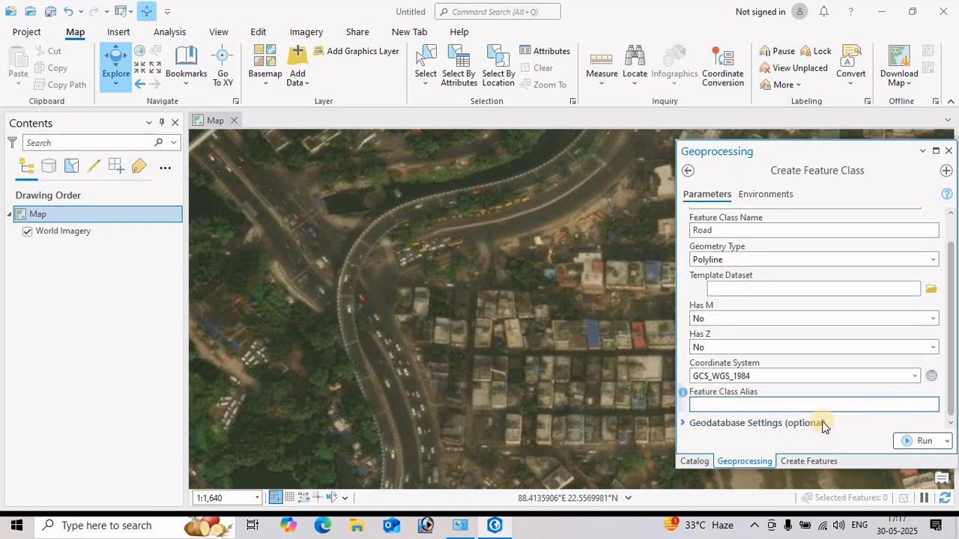
click(934, 402)
click(922, 442)
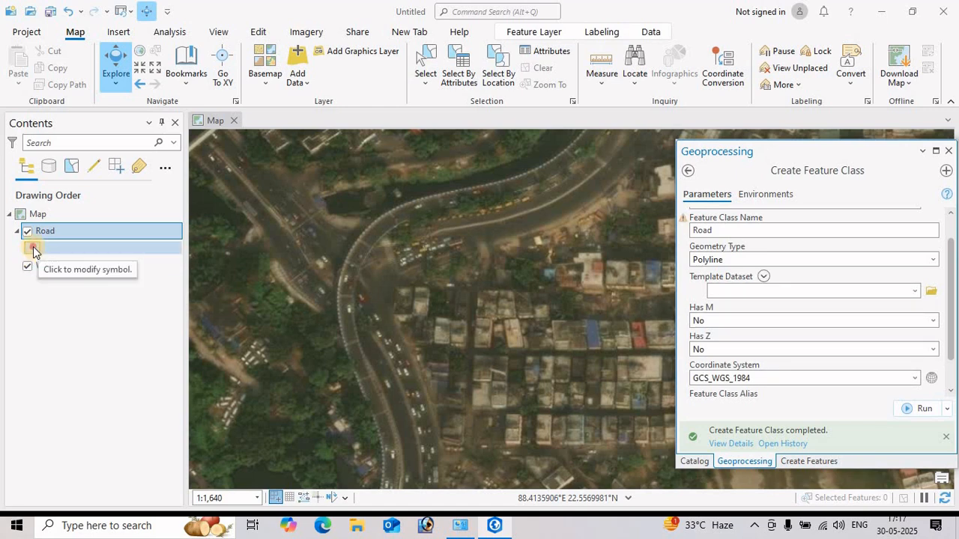
Set the Road layer's line symbol color to bright red
click(34, 249)
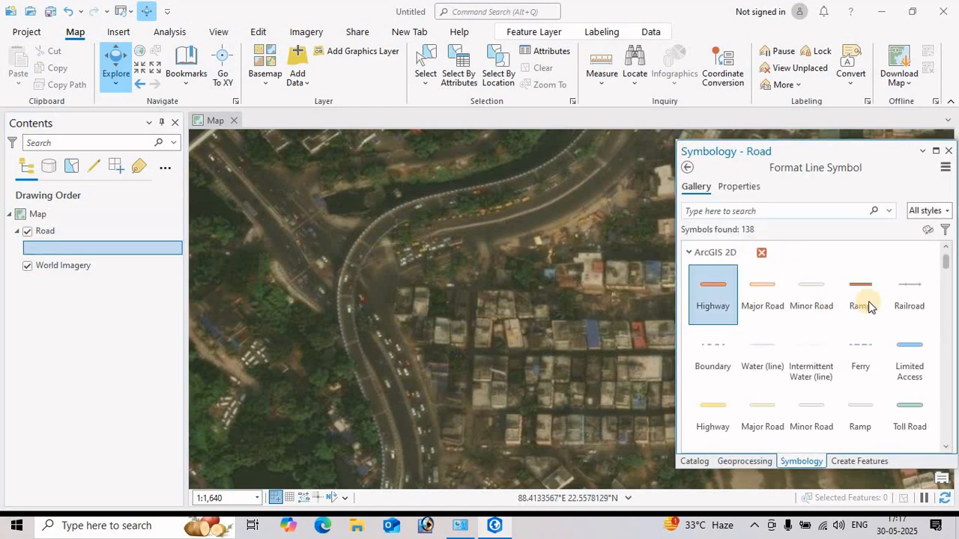
click(736, 186)
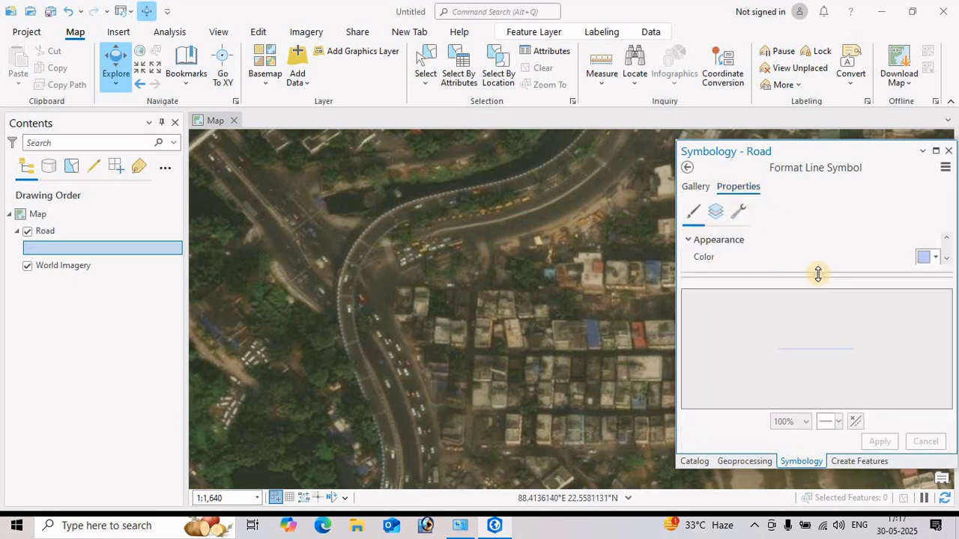
drag(818, 275, 817, 333)
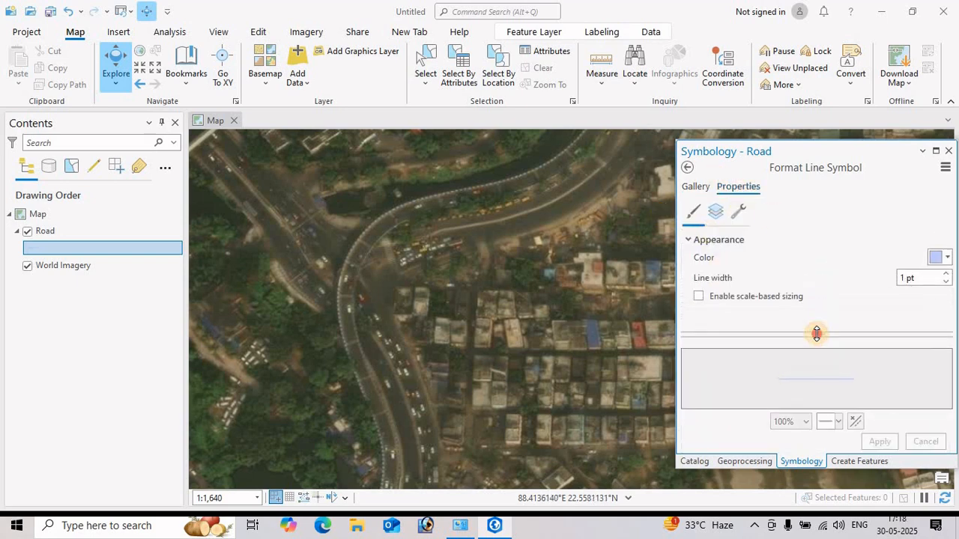
click(938, 258)
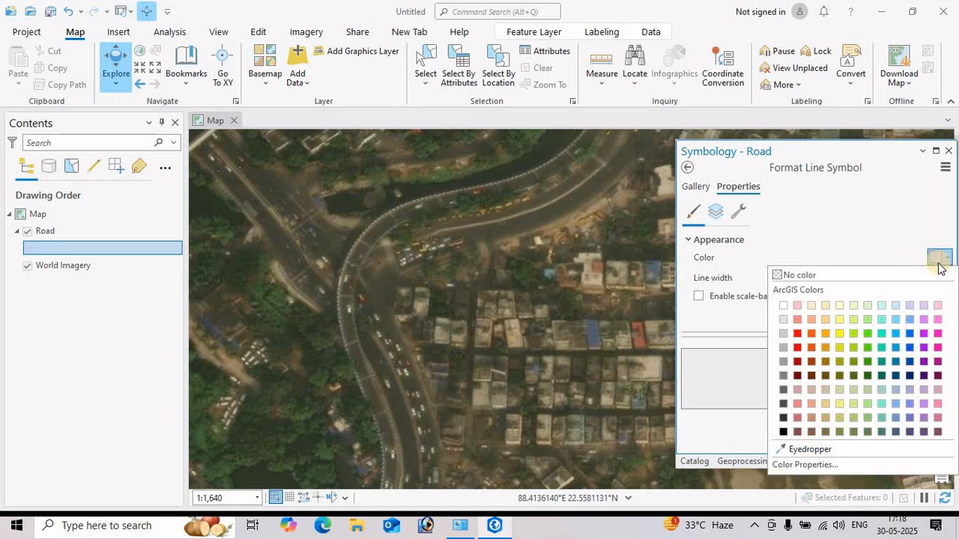
click(797, 347)
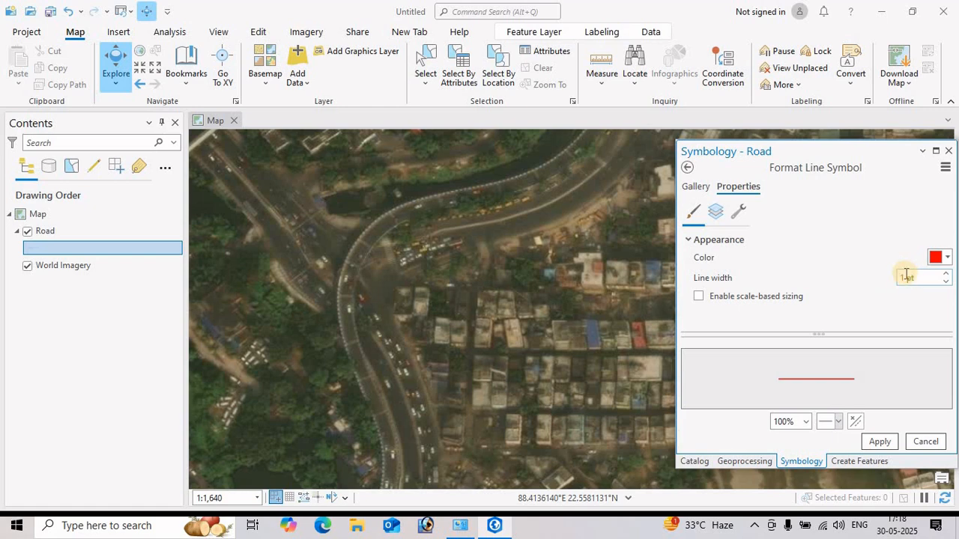
Enable scale-based sizing for the Road line symbol, shift its first scale stop inward, and apply the symbol changes
click(699, 296)
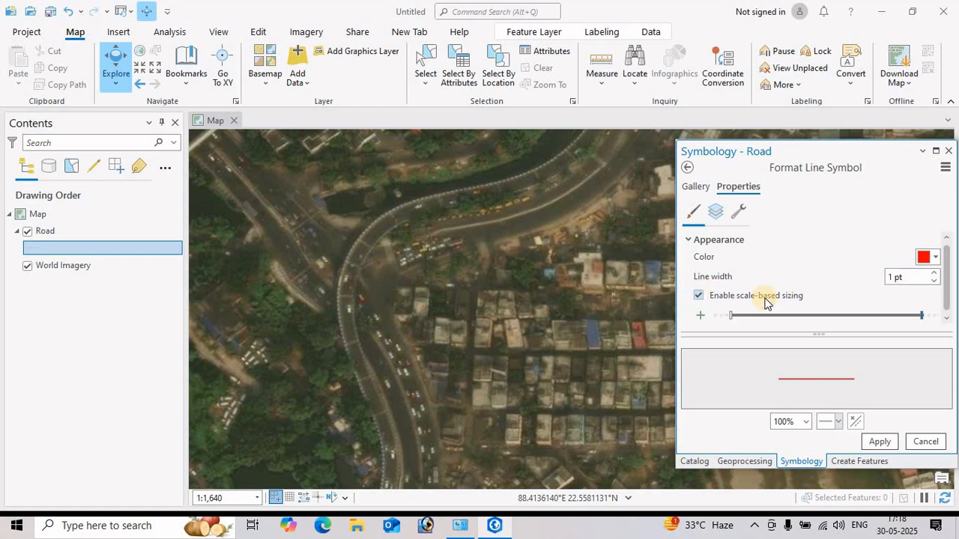
click(731, 317)
drag(732, 317, 787, 317)
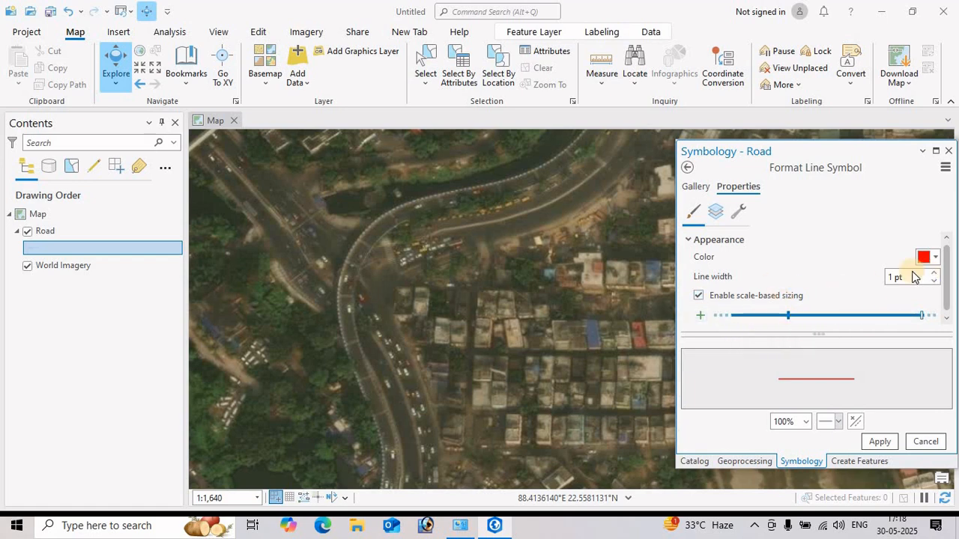
click(880, 443)
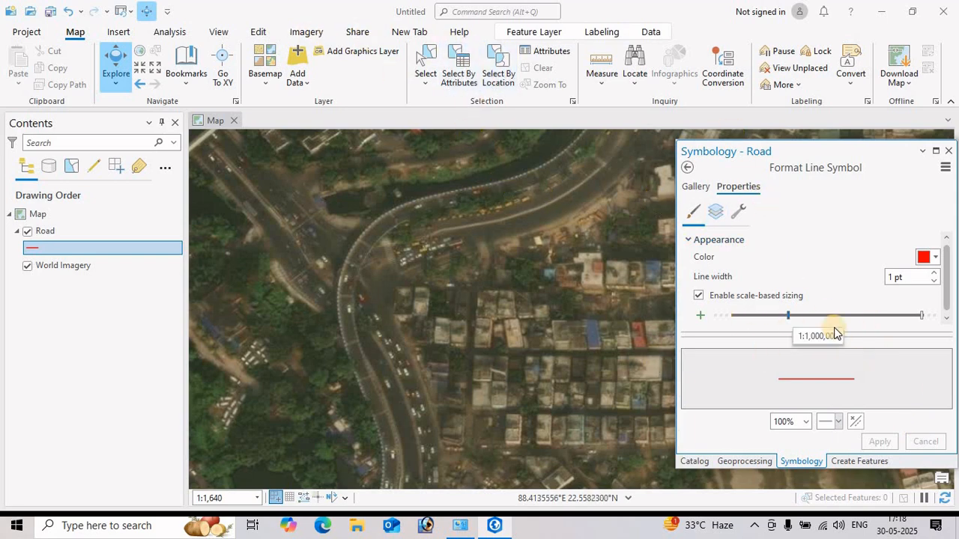
Start a new Road line feature and trace the main road northward with straight segments, from beside the ponds to just below the junction
click(259, 32)
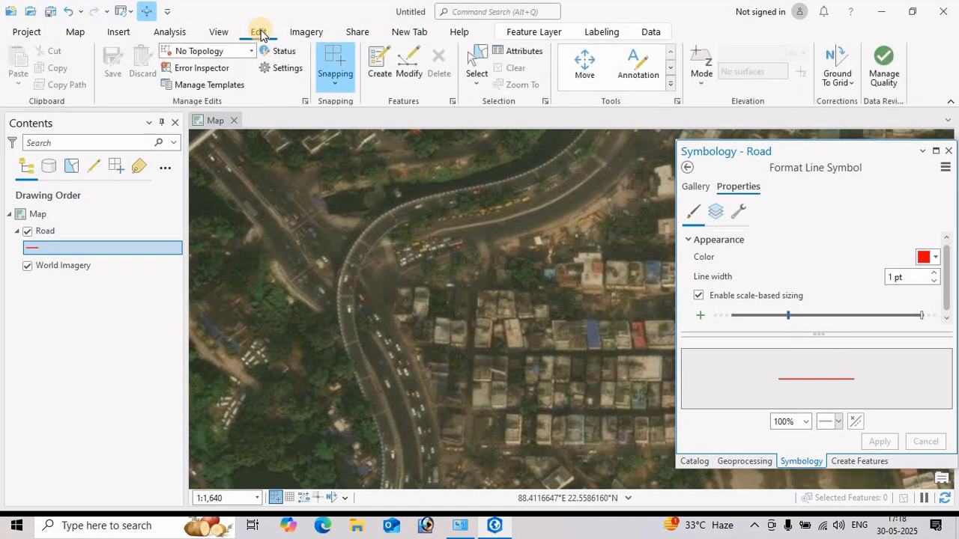
click(379, 66)
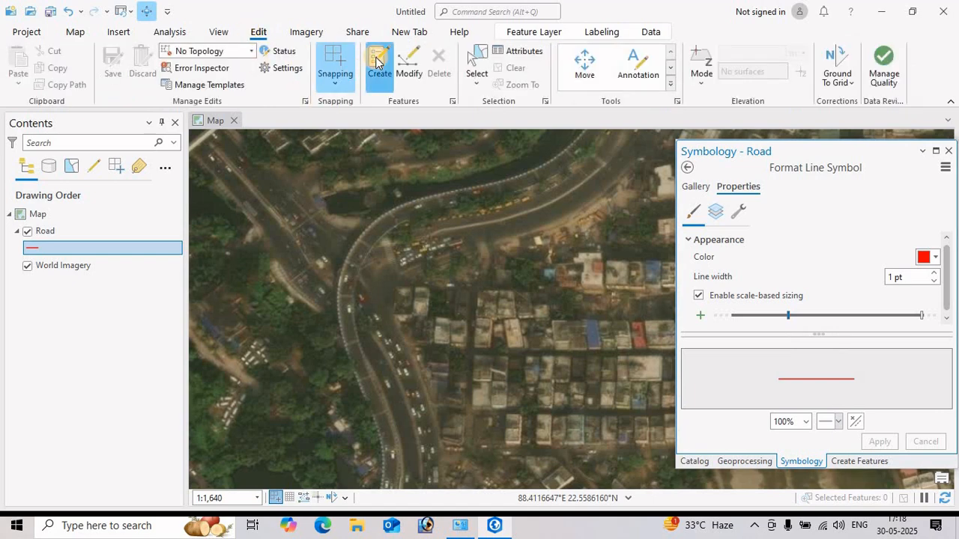
click(717, 233)
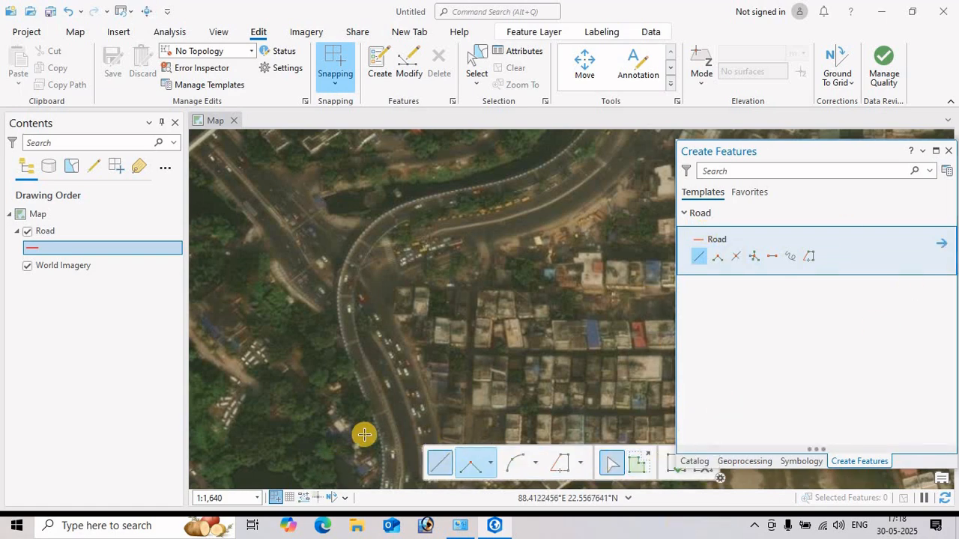
scroll(462, 324, down, 3)
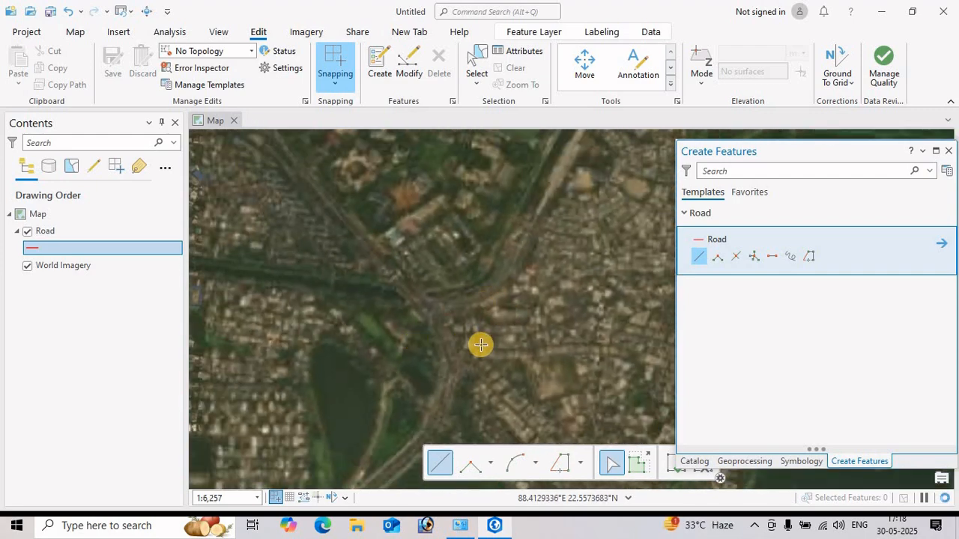
scroll(473, 342, up, 1)
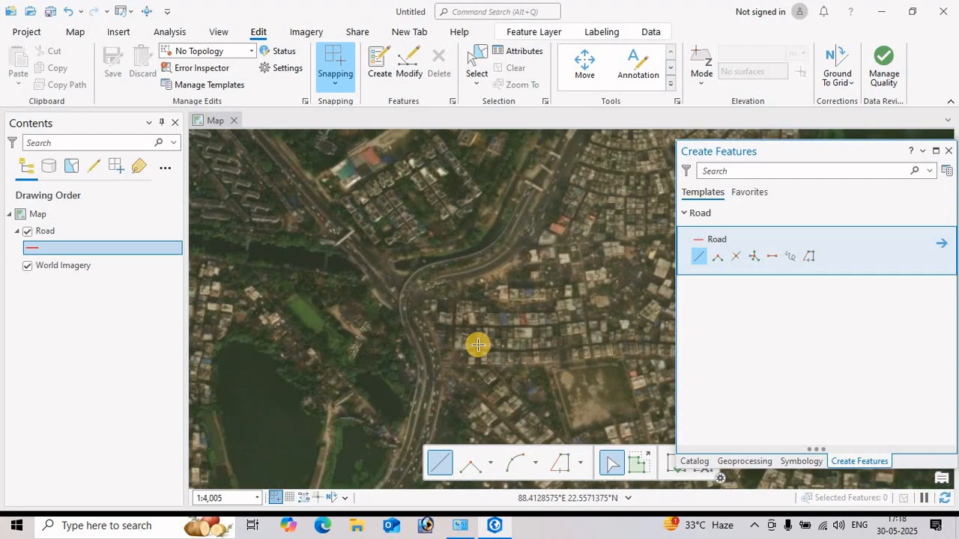
drag(478, 345, 500, 272)
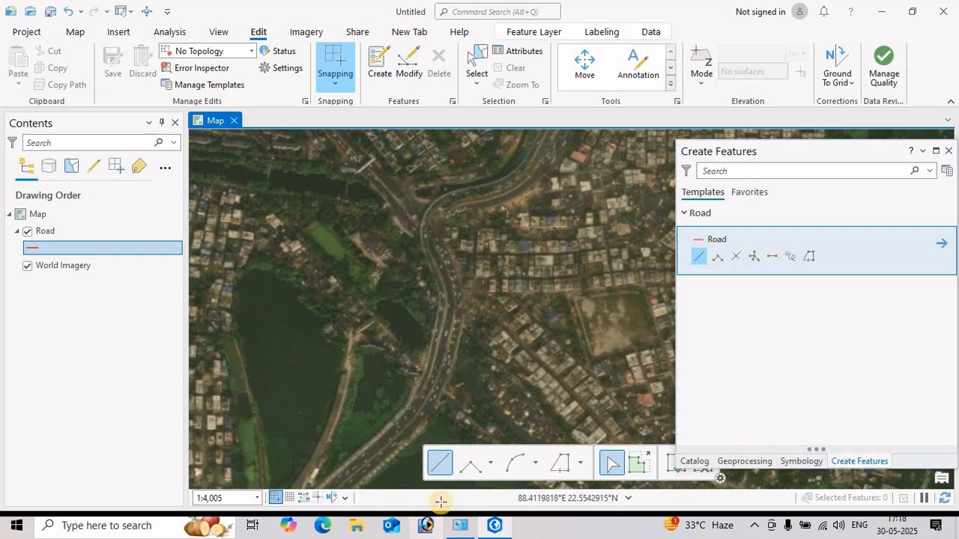
click(414, 418)
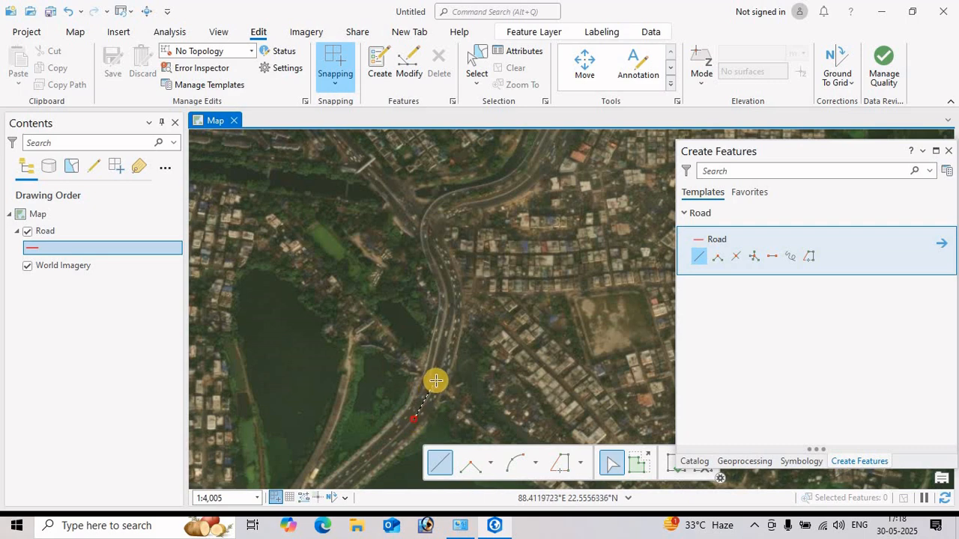
click(436, 380)
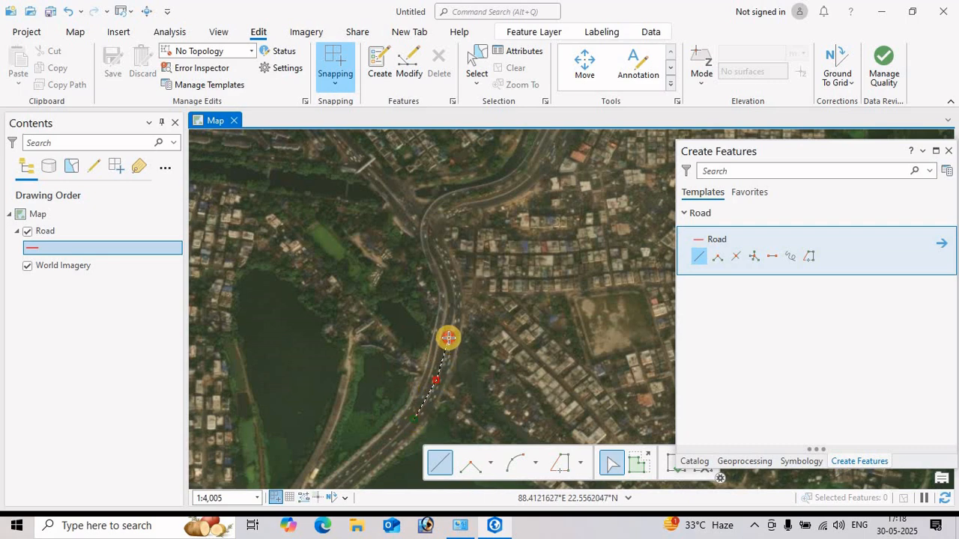
click(447, 341)
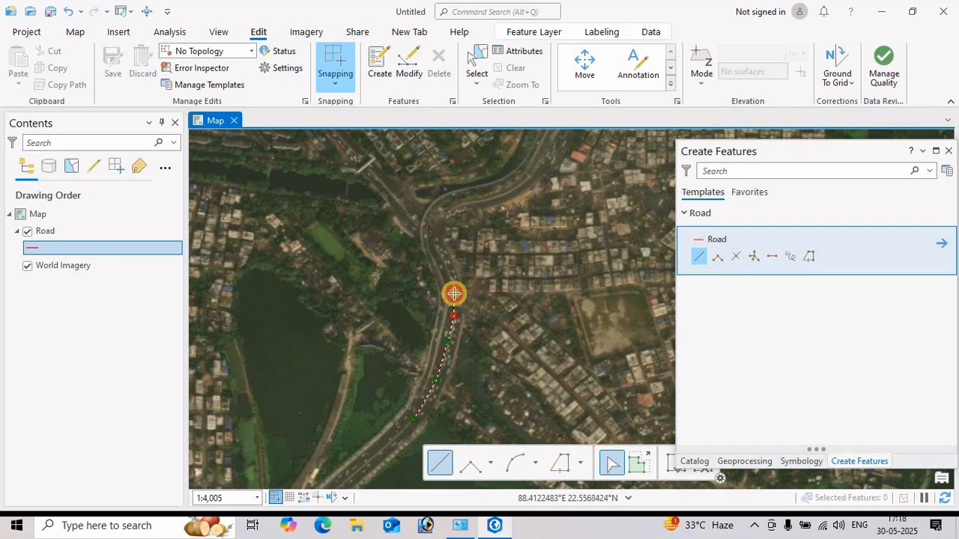
click(454, 294)
click(451, 276)
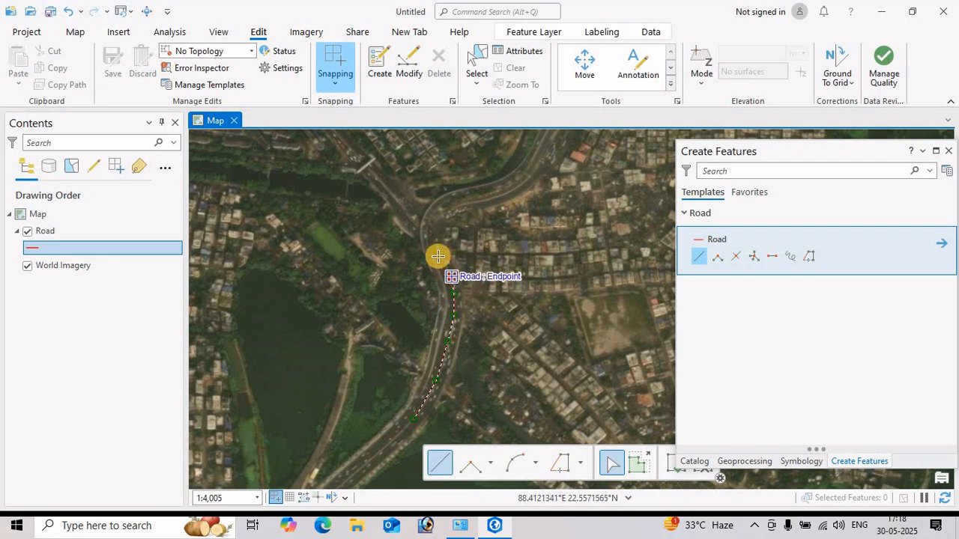
click(436, 248)
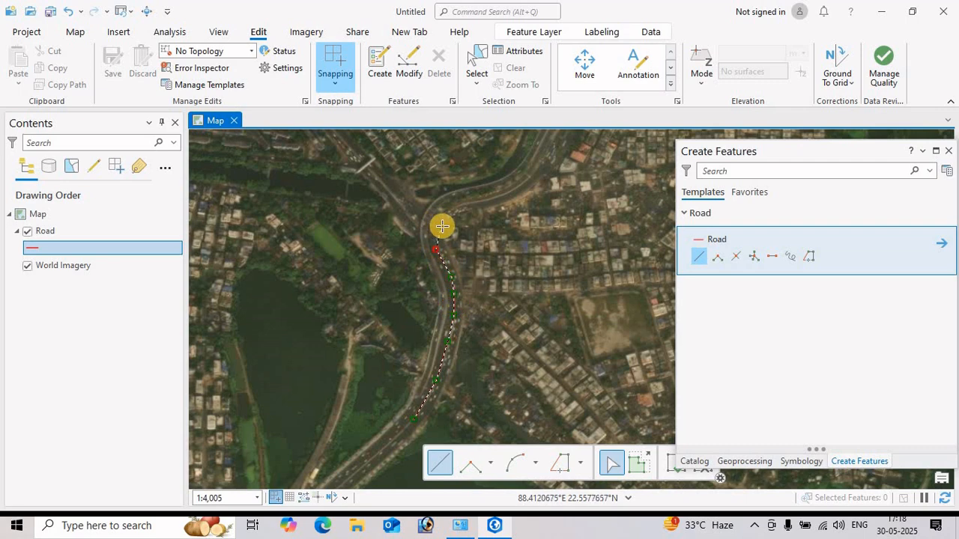
Continue the Road line northwest across the curved carriageway at the junction and finish the feature
scroll(442, 227, up, 4)
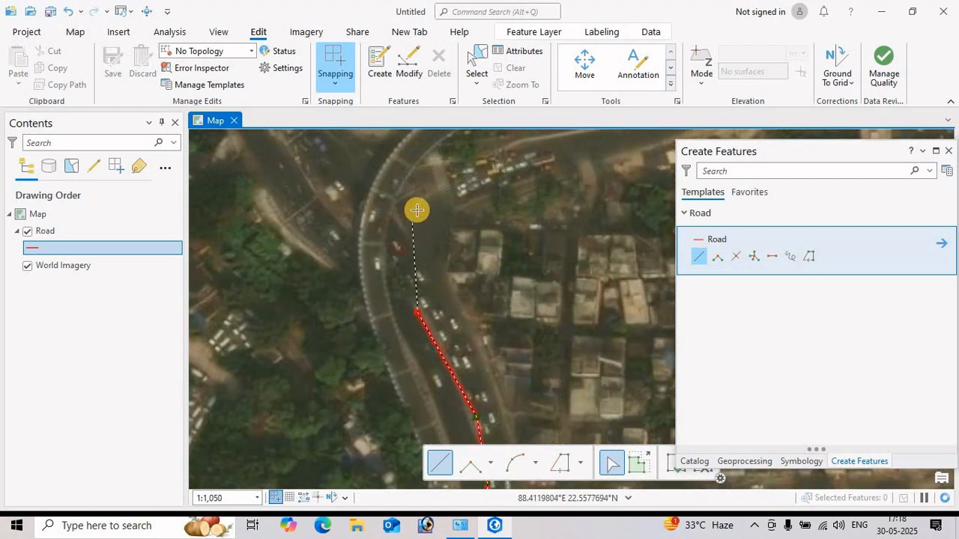
click(396, 289)
click(374, 274)
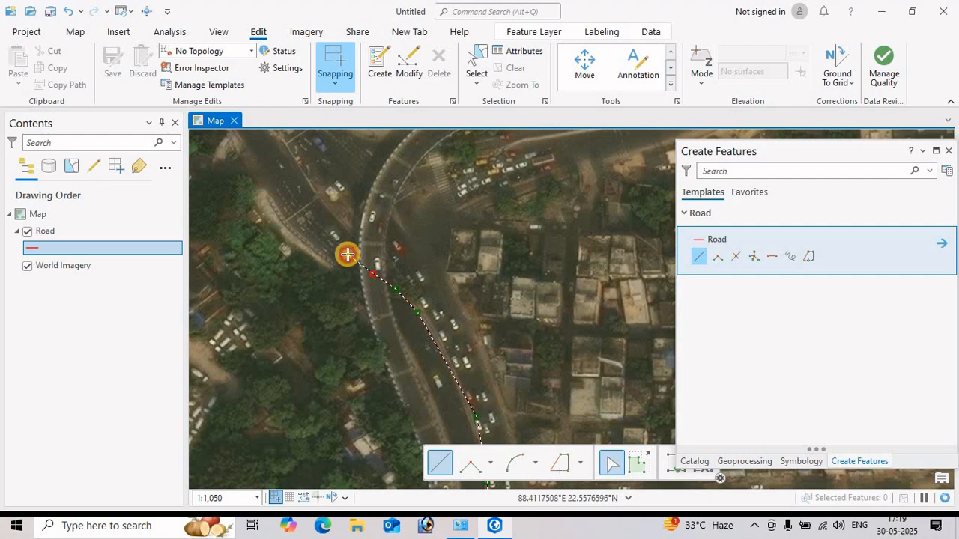
click(347, 254)
click(303, 213)
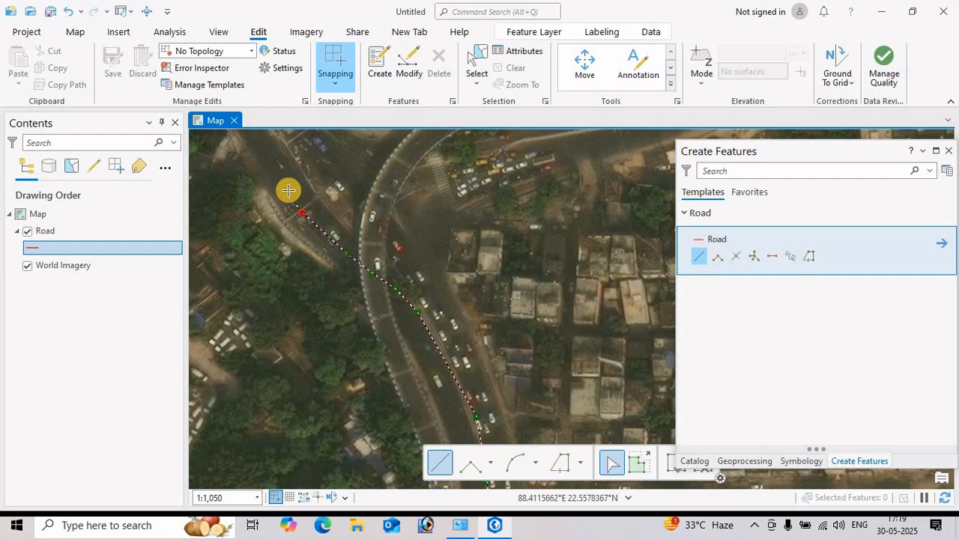
click(283, 182)
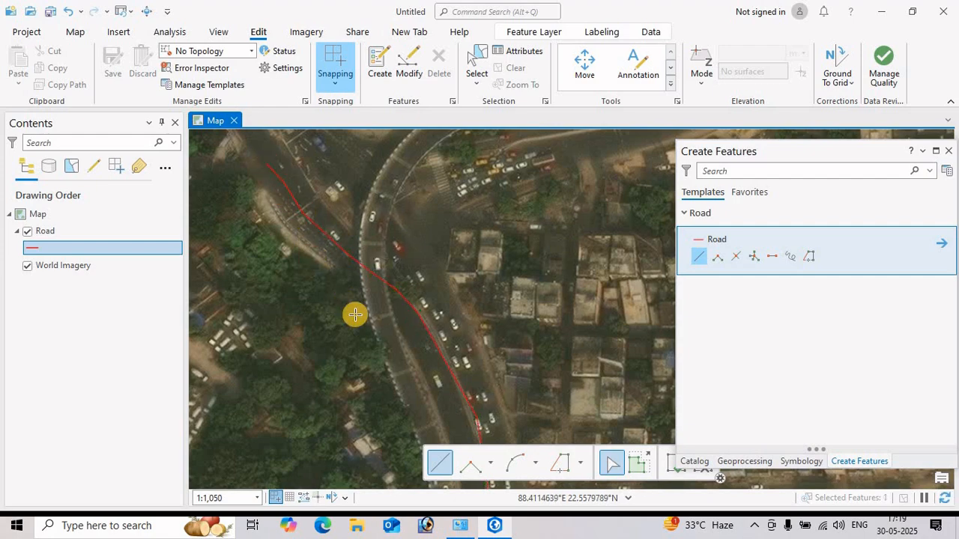
key(F2)
Start a second Road line on the parallel carriageway west of the first line and trace its southern stretch with two straight segments
scroll(357, 319, down, 5)
scroll(372, 349, up, 5)
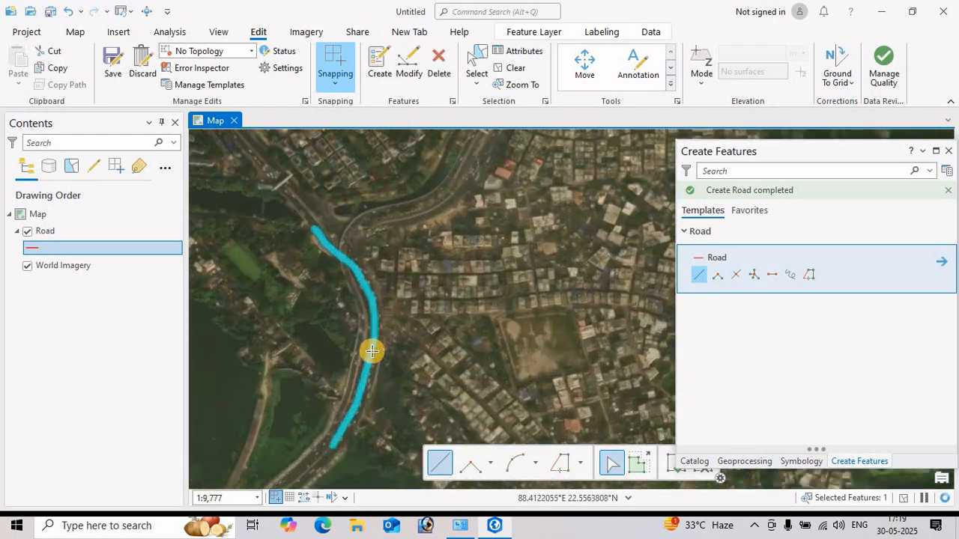
drag(368, 454, 404, 299)
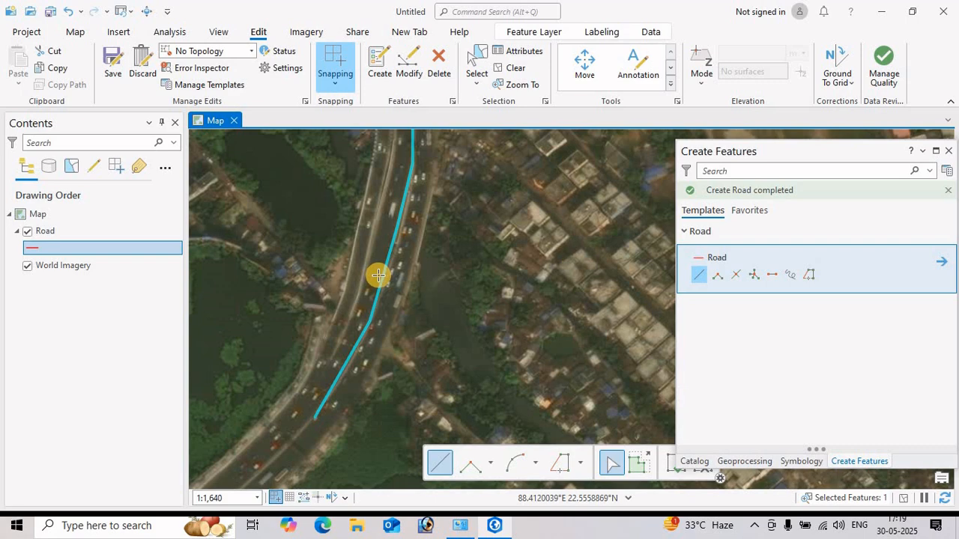
drag(375, 293, 350, 396)
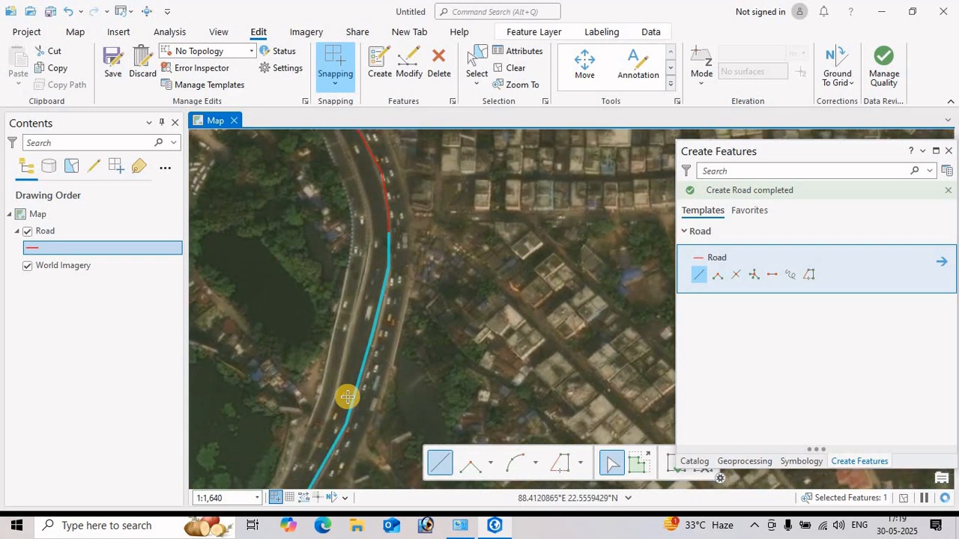
click(321, 429)
click(342, 366)
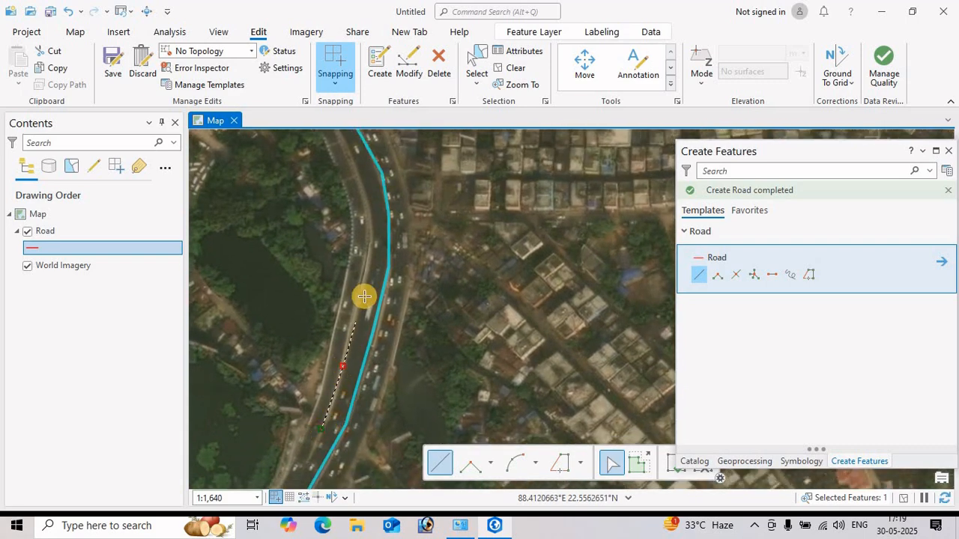
click(363, 277)
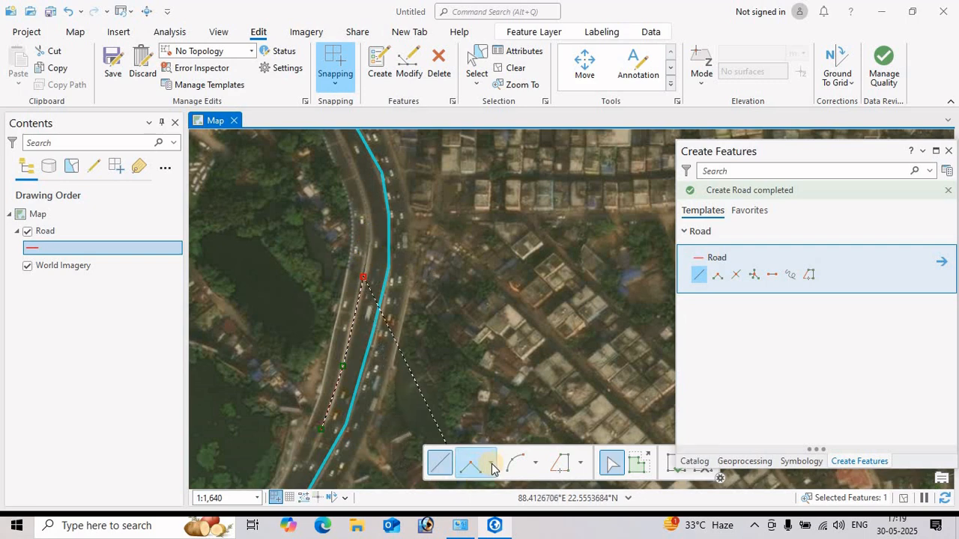
Add a circular arc segment to the second Road line along the carriageway's gentle bend
mouse_move(491, 468)
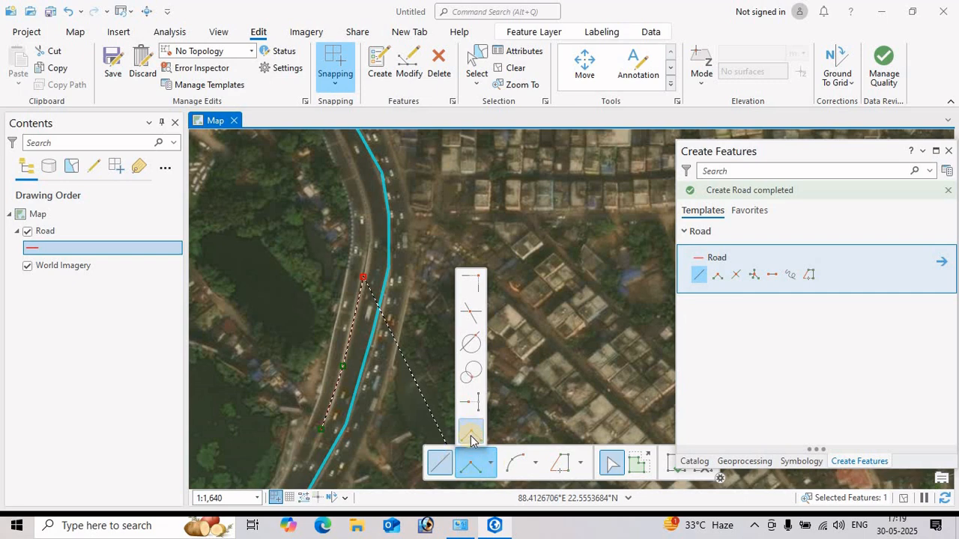
click(471, 440)
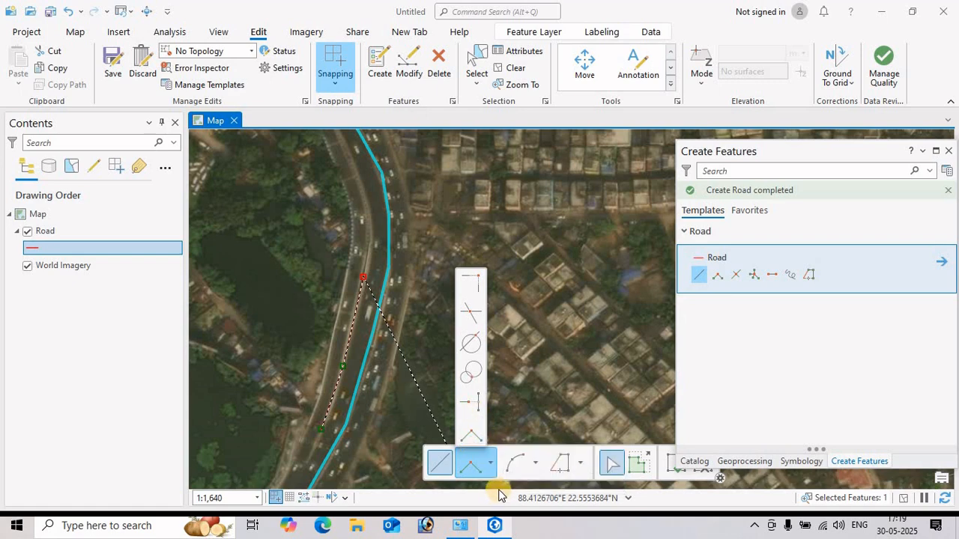
click(536, 466)
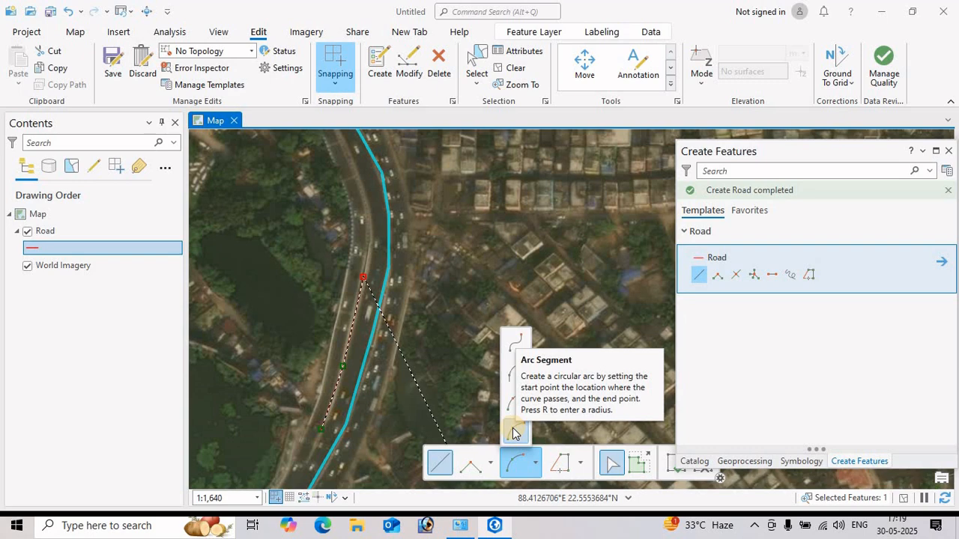
click(513, 431)
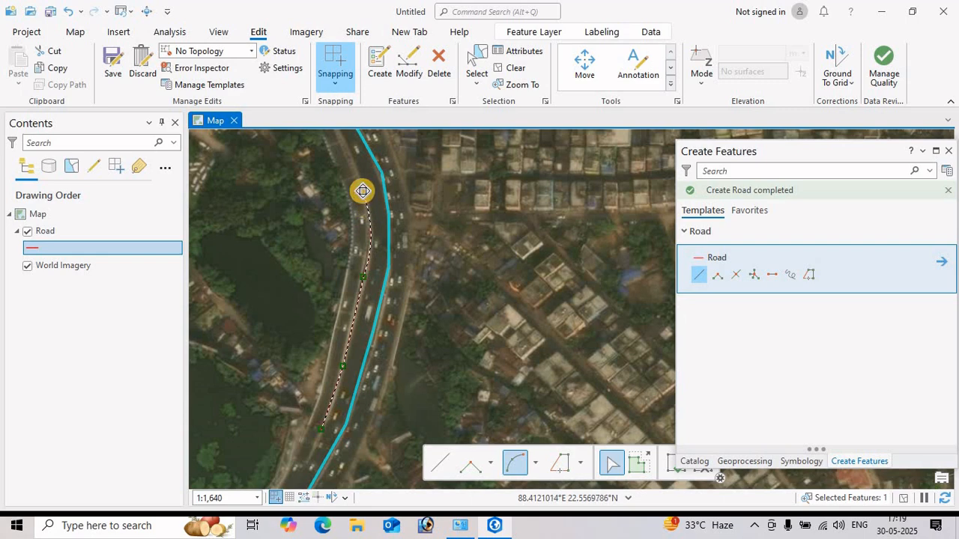
click(362, 191)
Extend the second Road line straight toward the junction and trace the northeast-turning curve with an arc segment
click(442, 463)
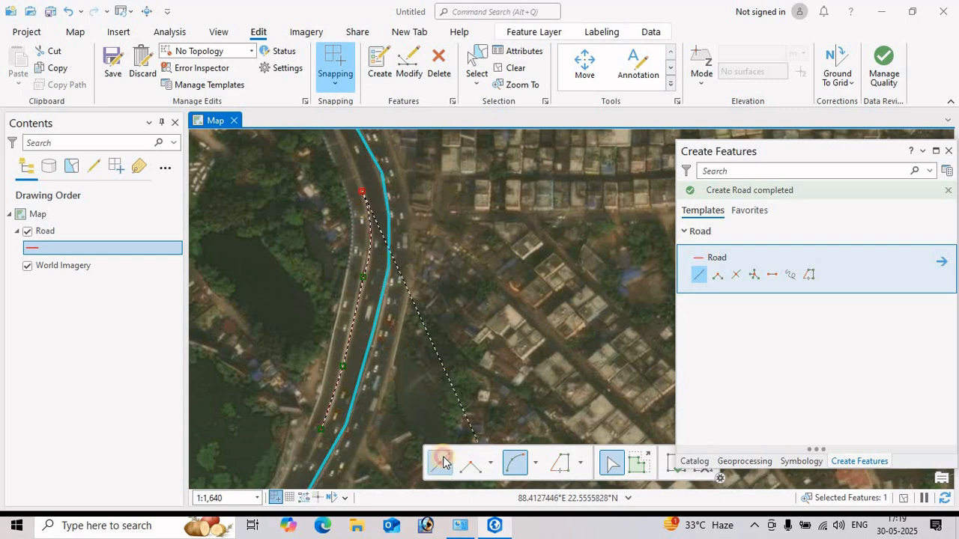
drag(406, 214, 442, 407)
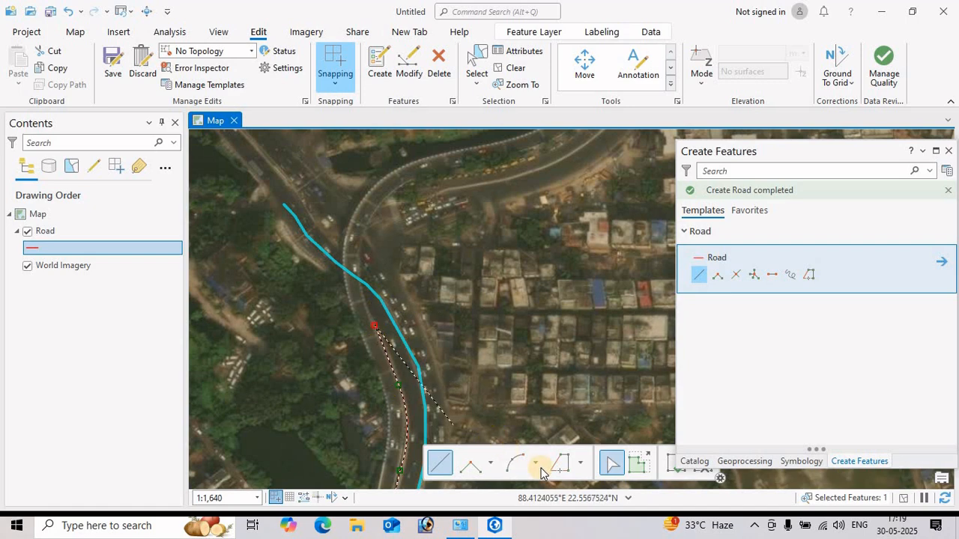
click(514, 465)
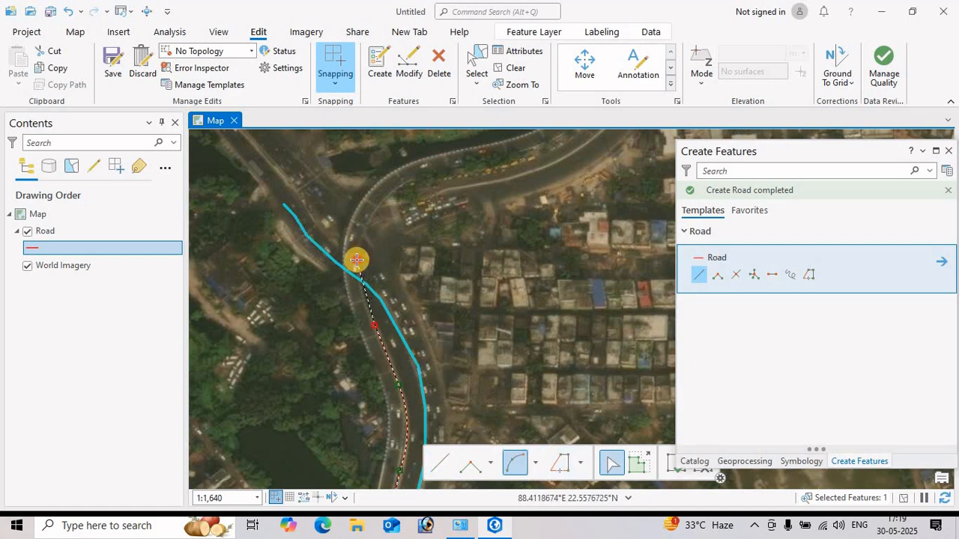
click(356, 260)
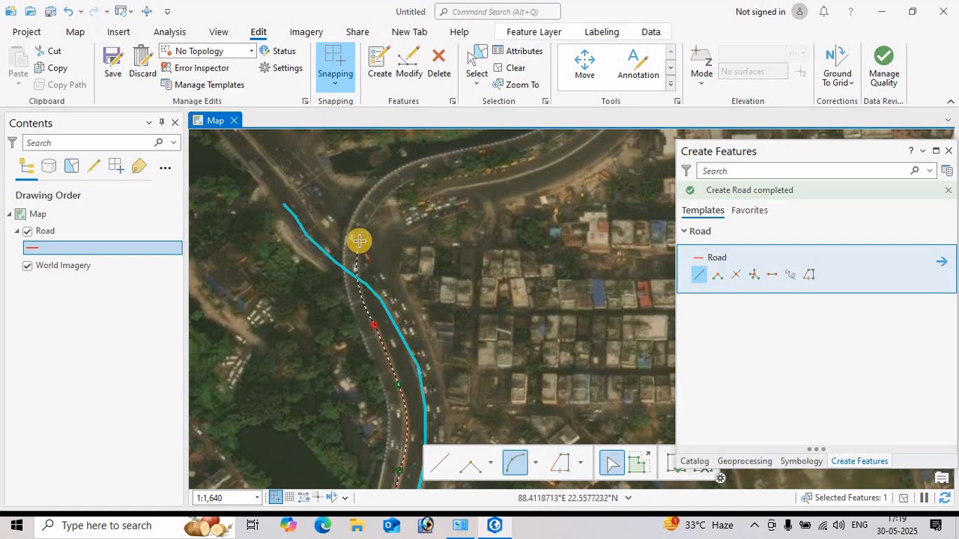
click(412, 181)
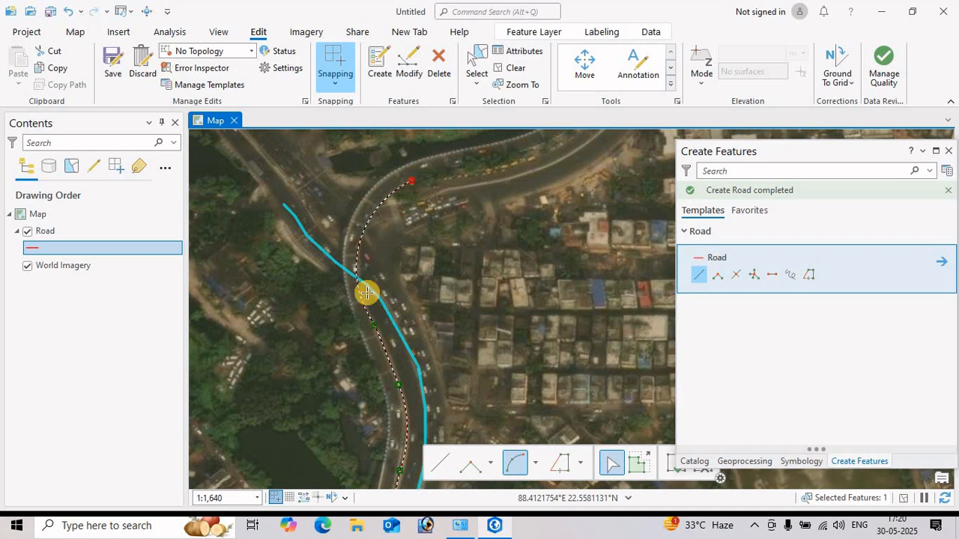
Trace the remaining carriageway northeast alongside the canal with straight segments and finish the second Road line
click(443, 464)
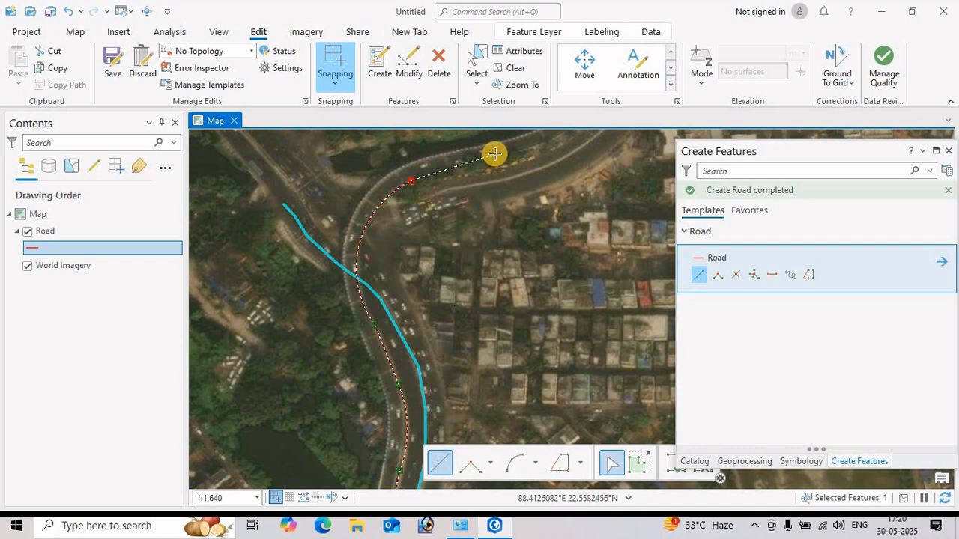
click(460, 165)
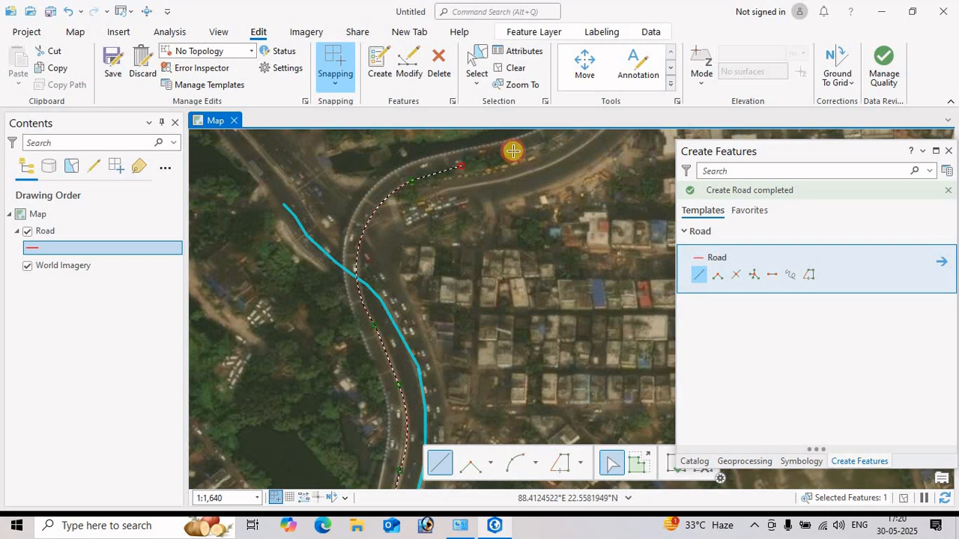
click(530, 148)
drag(561, 141, 461, 211)
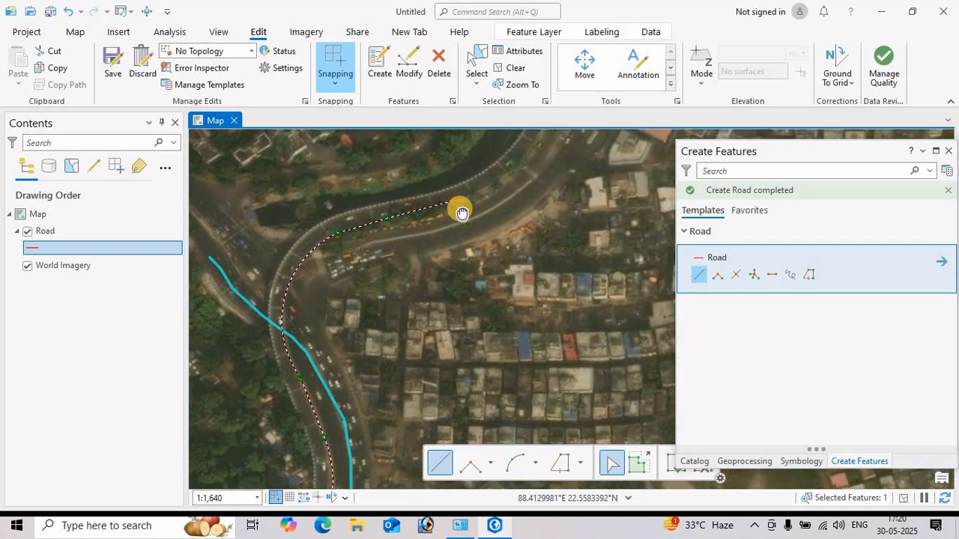
click(491, 184)
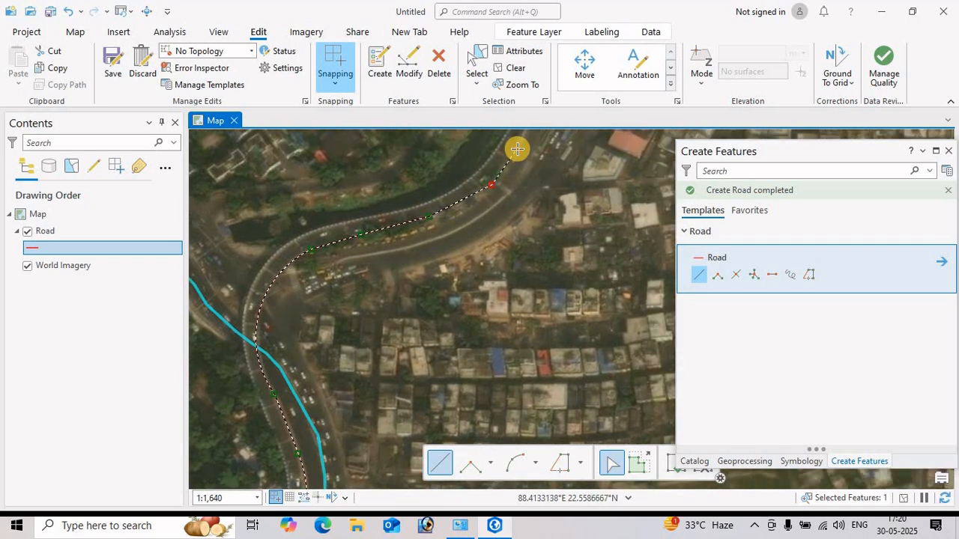
drag(517, 155, 456, 222)
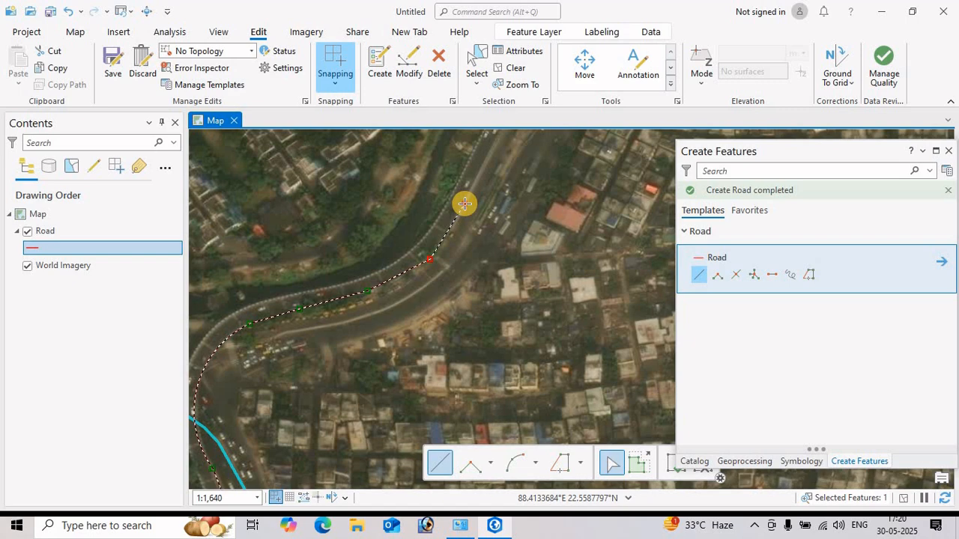
double_click(465, 204)
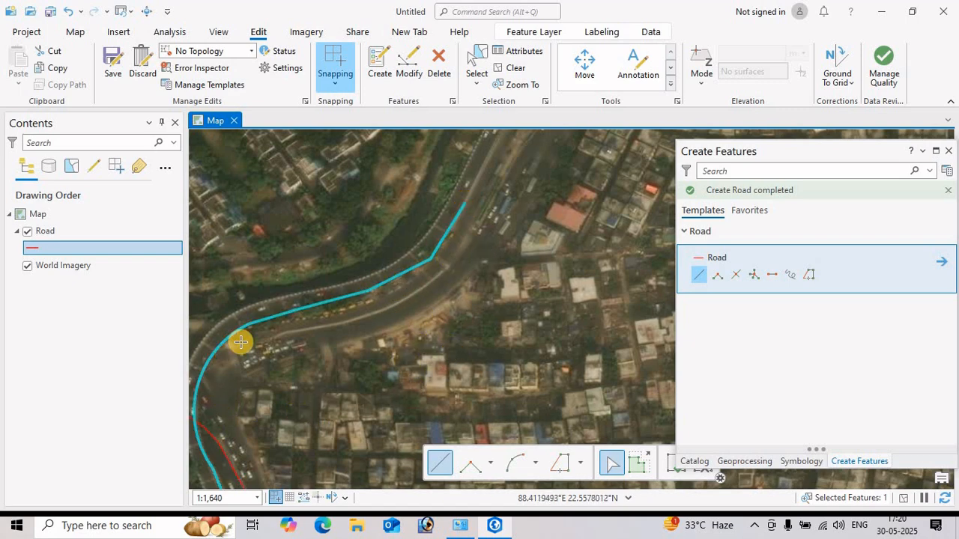
Start a third Road line on the elevated carriageway farther northeast and trace its southeast-running stretch through the housing blocks with straight segments
scroll(427, 360, down, 5)
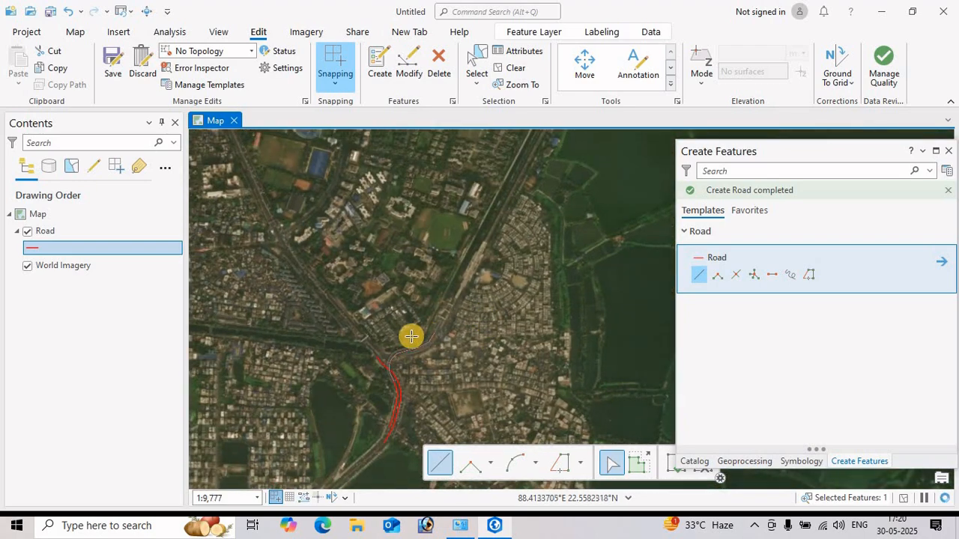
drag(531, 285, 417, 404)
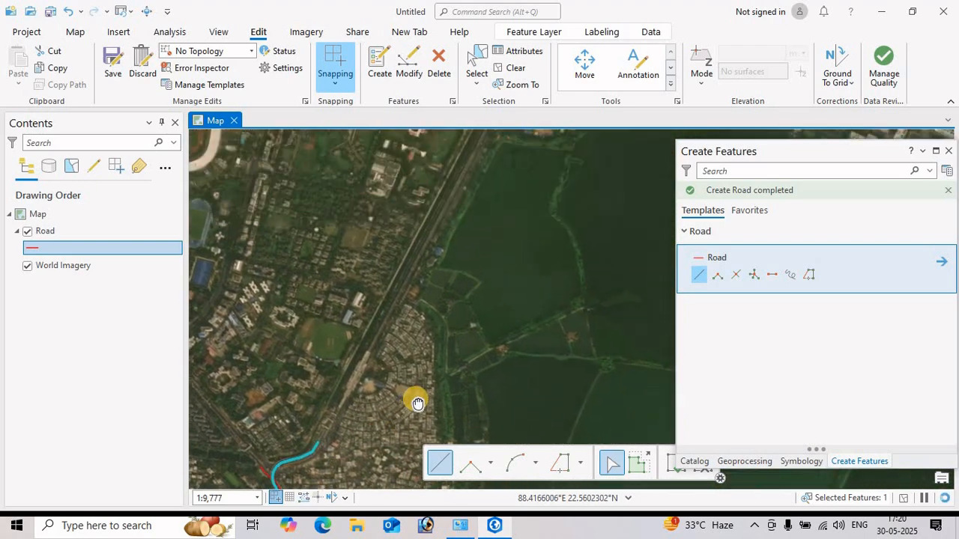
drag(468, 249, 407, 502)
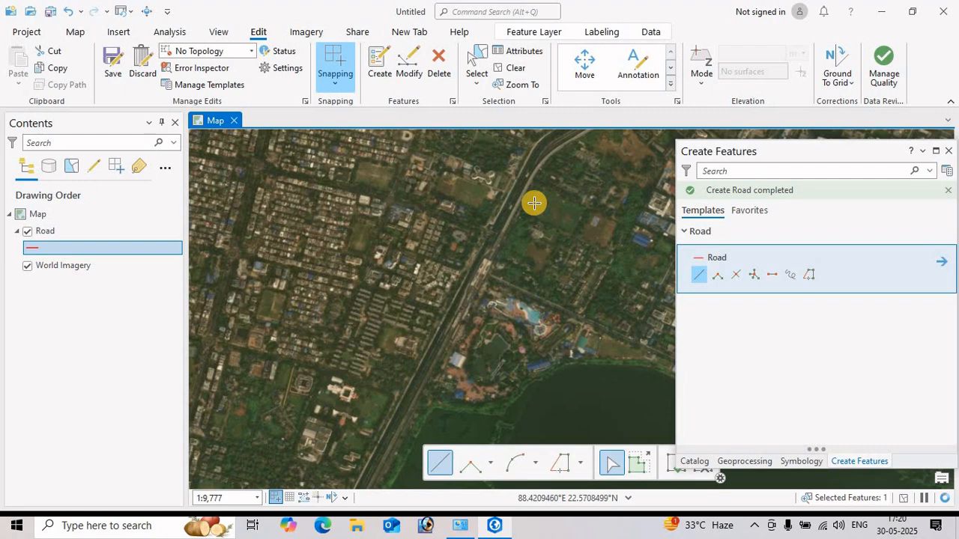
drag(533, 203, 391, 377)
drag(567, 263, 377, 326)
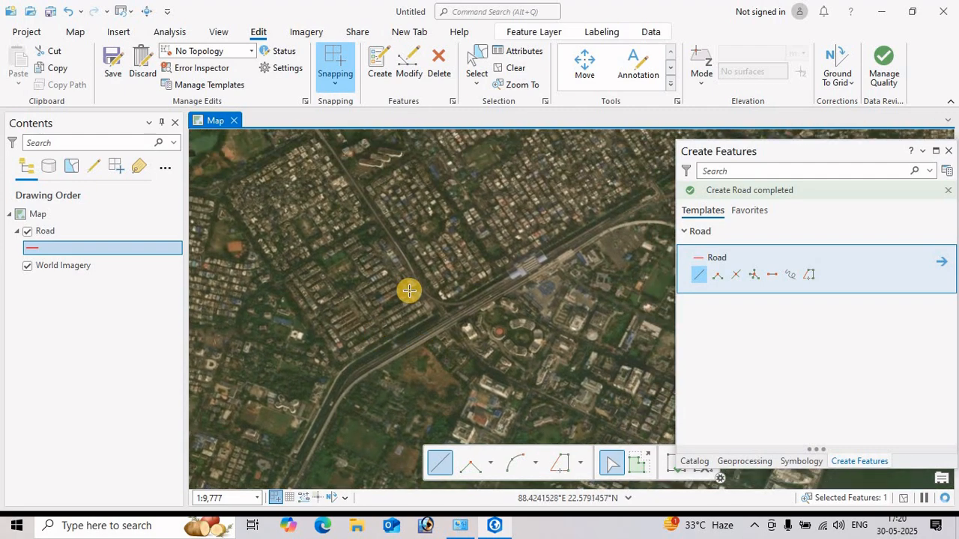
scroll(409, 291, up, 5)
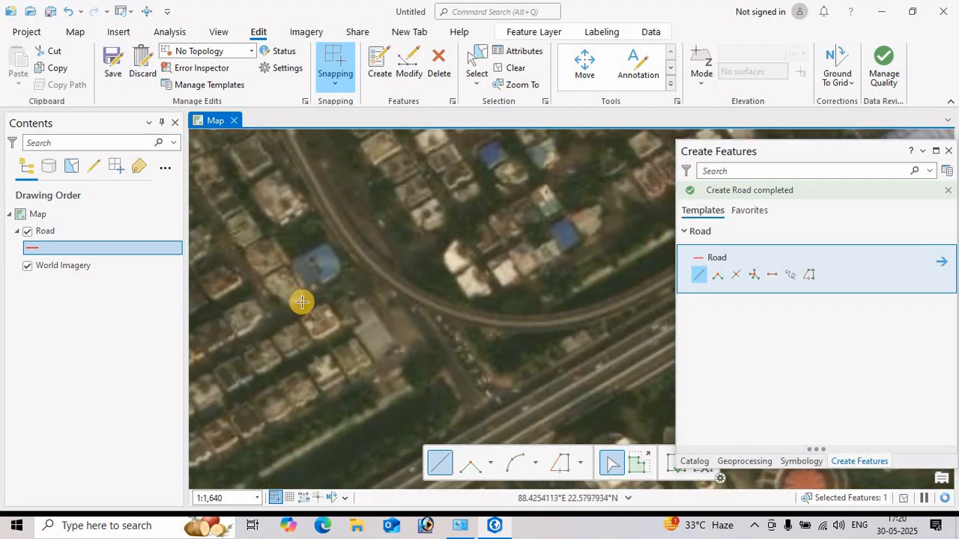
scroll(302, 302, down, 1)
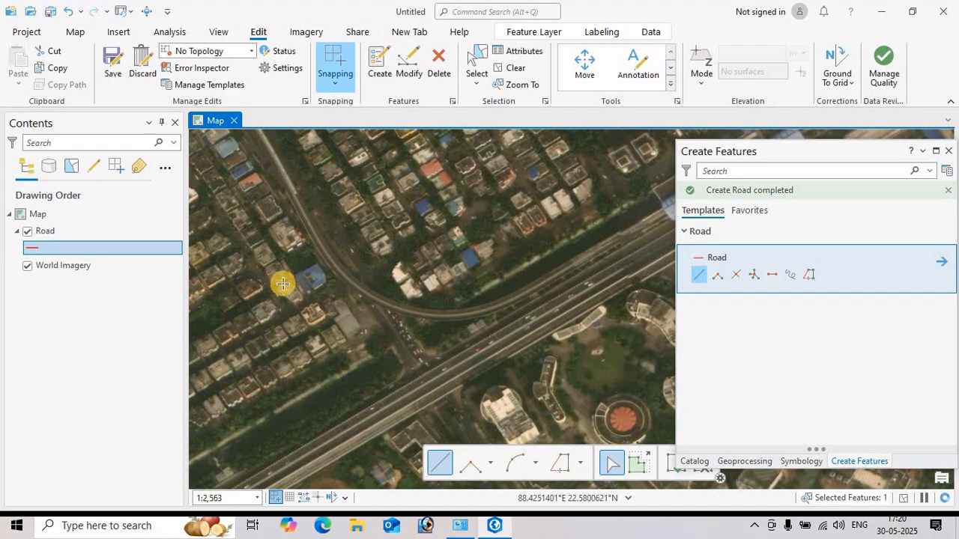
drag(283, 266, 347, 359)
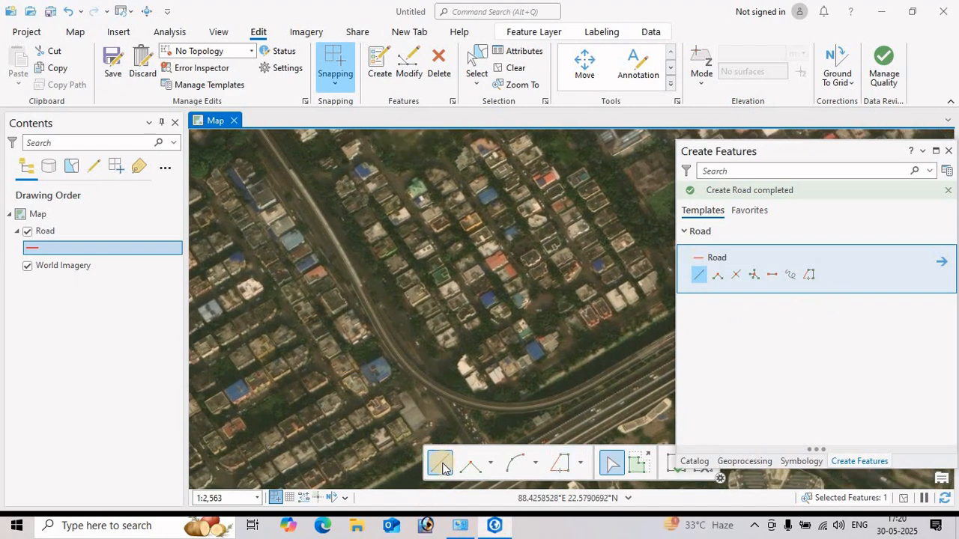
click(291, 175)
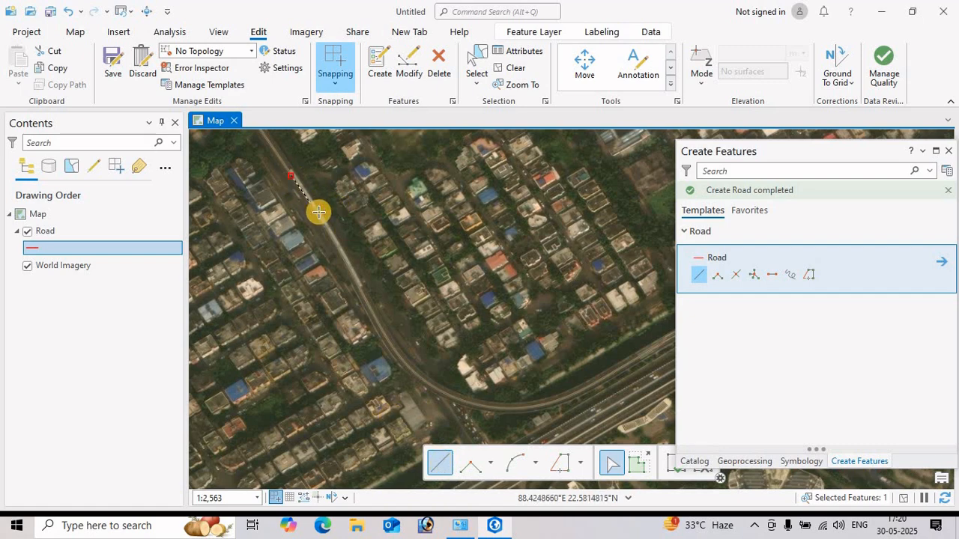
click(323, 223)
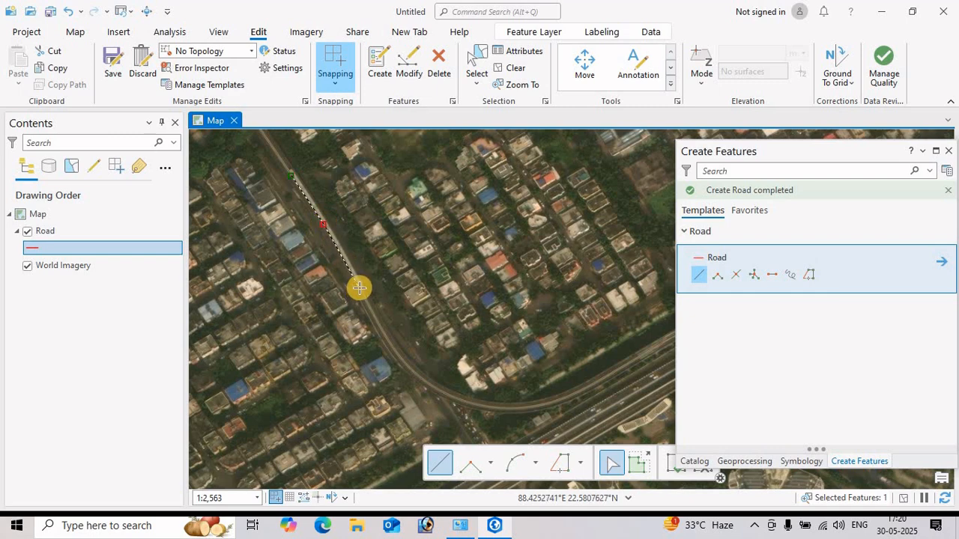
click(359, 288)
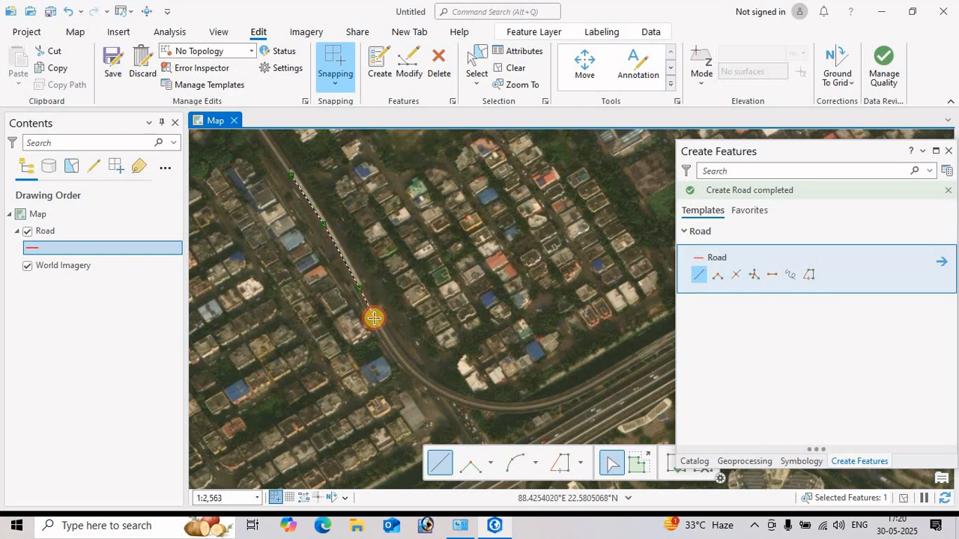
Trace the sweeping bend of the third Road line with an arc segment, then extend it straight northeast to the station roof and finish it
click(518, 462)
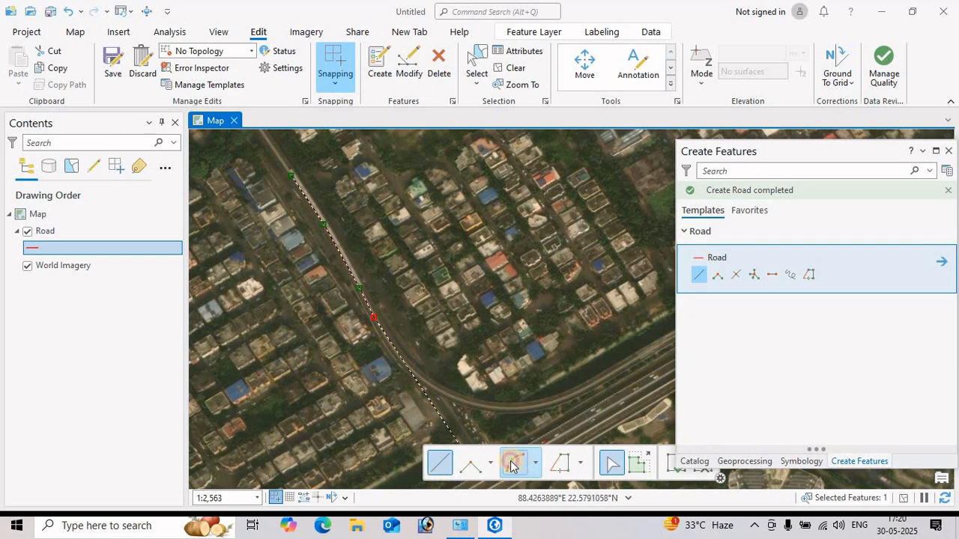
click(460, 401)
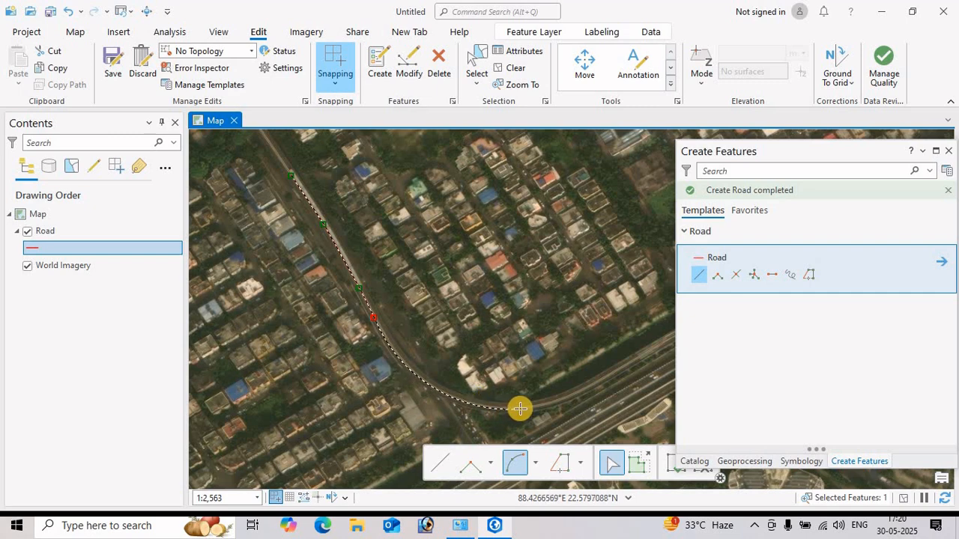
click(602, 378)
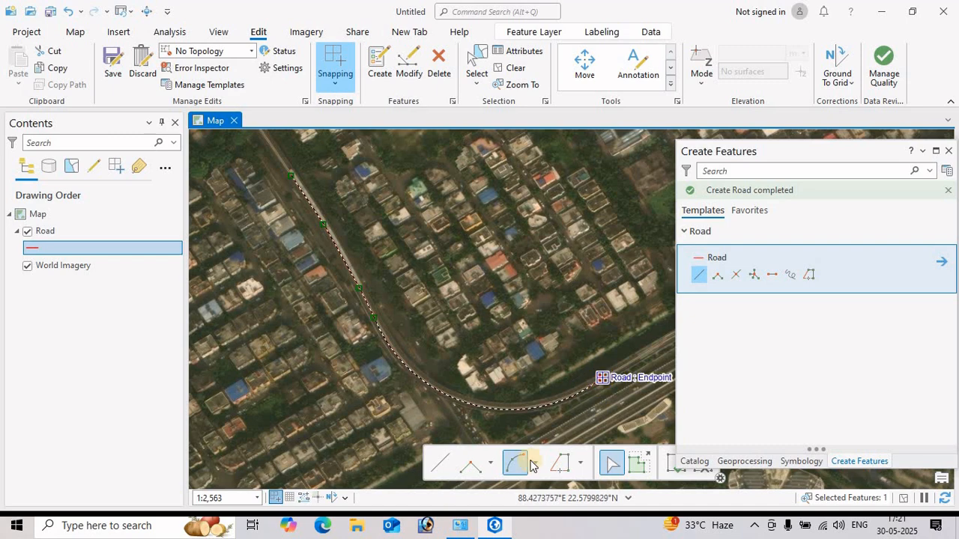
click(438, 460)
drag(610, 397, 402, 463)
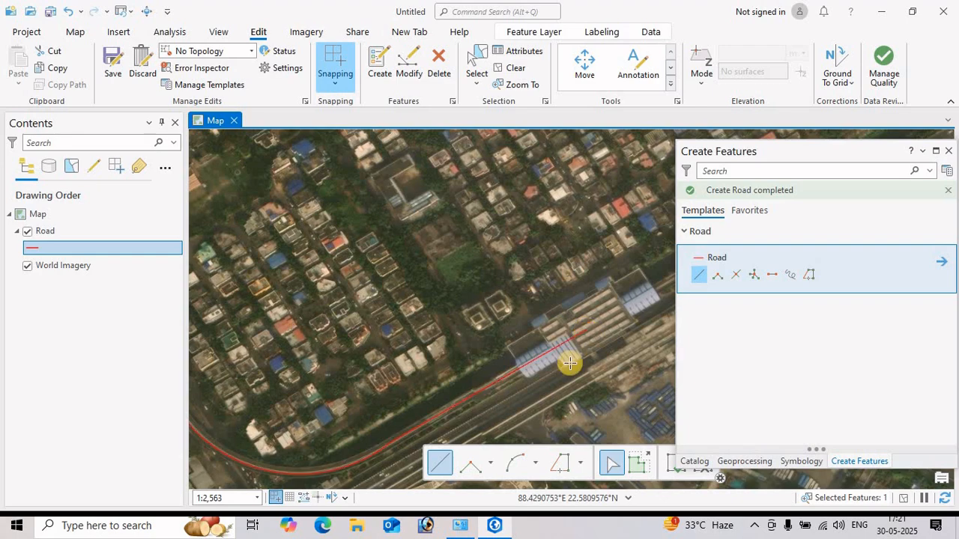
double_click(542, 364)
Start a fourth Road line just east of the station and trace the elevated carriageway northeast to the bend with a straight segment
scroll(524, 375, down, 3)
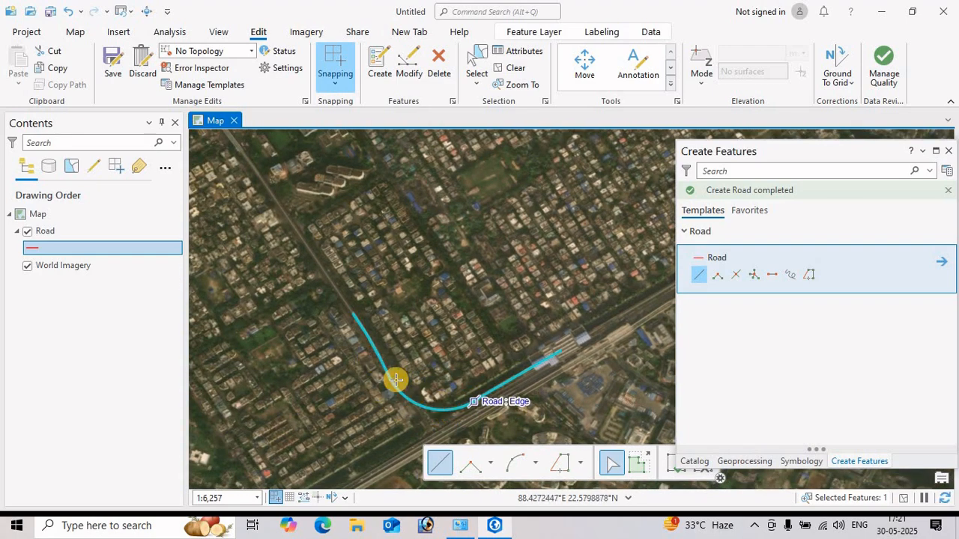
scroll(388, 385, up, 3)
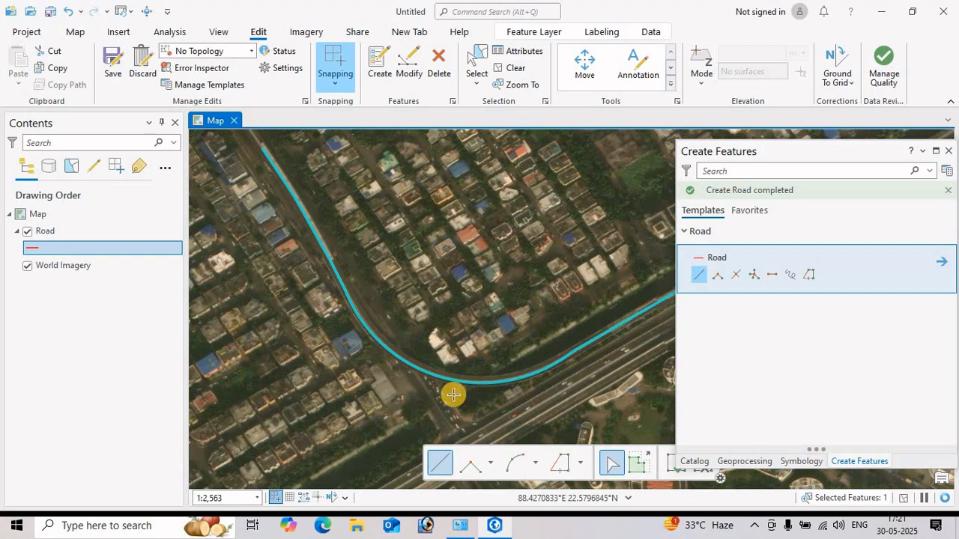
drag(387, 417, 350, 283)
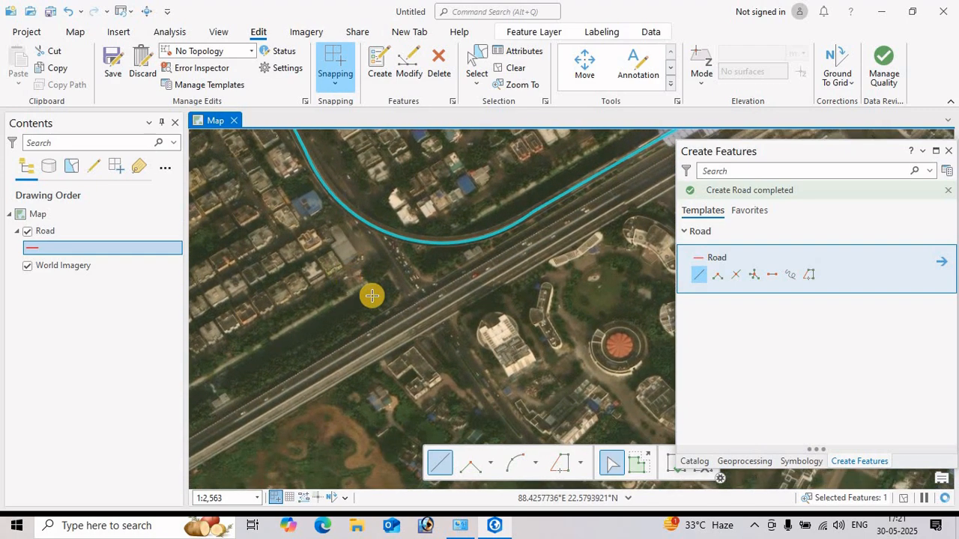
drag(546, 368, 390, 357)
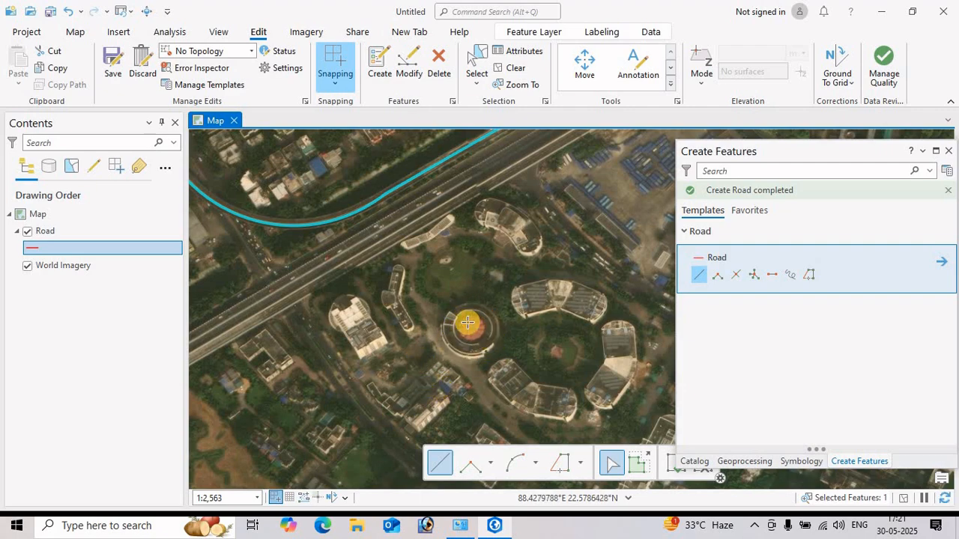
scroll(480, 324, down, 3)
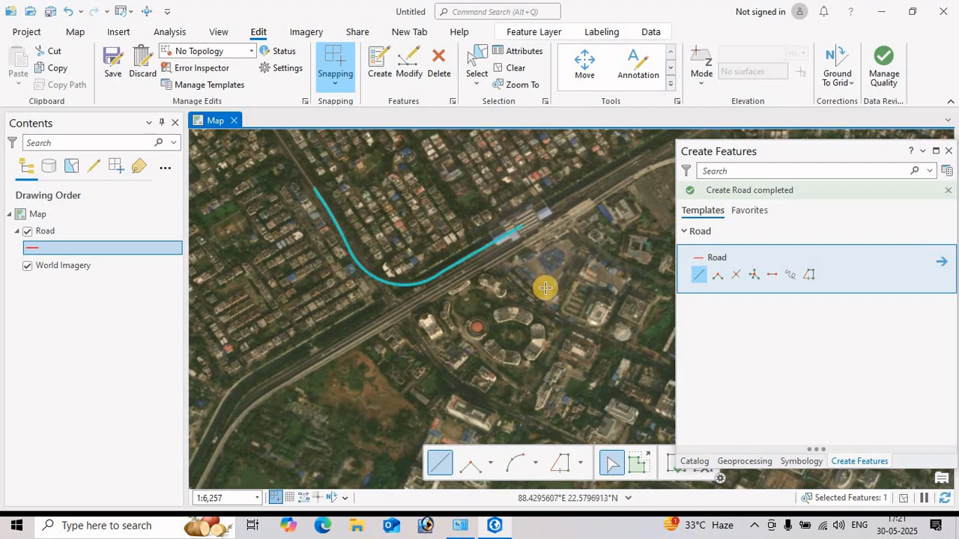
scroll(545, 288, down, 2)
drag(479, 222, 541, 290)
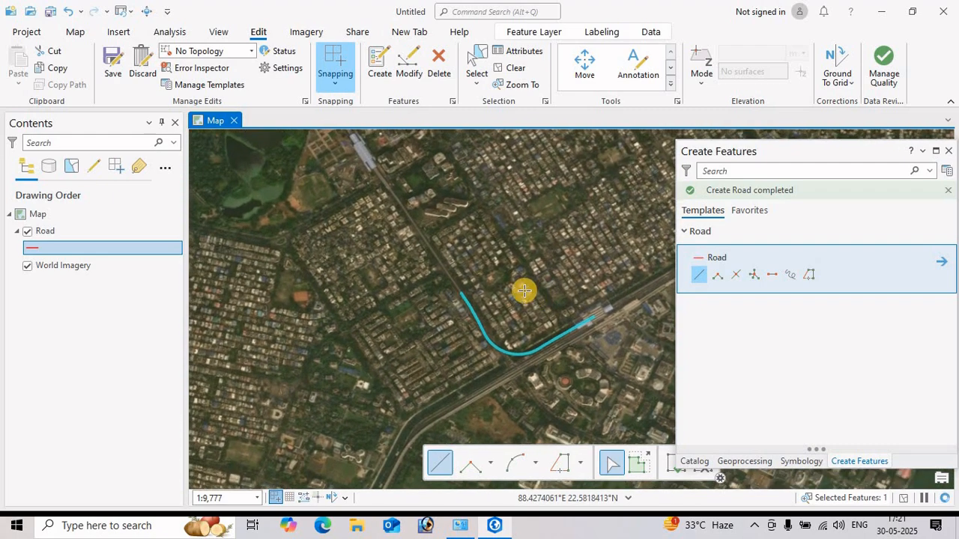
drag(623, 298, 349, 313)
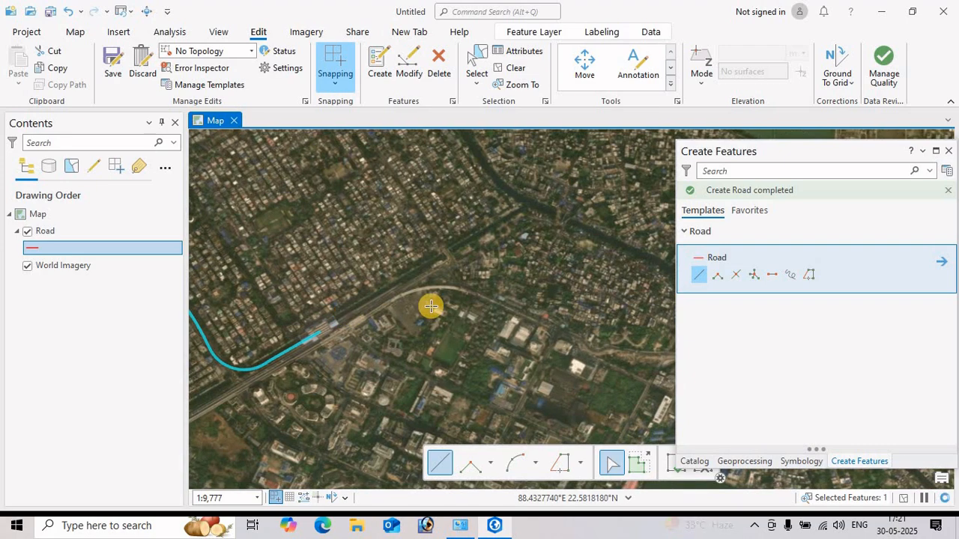
scroll(430, 306, up, 2)
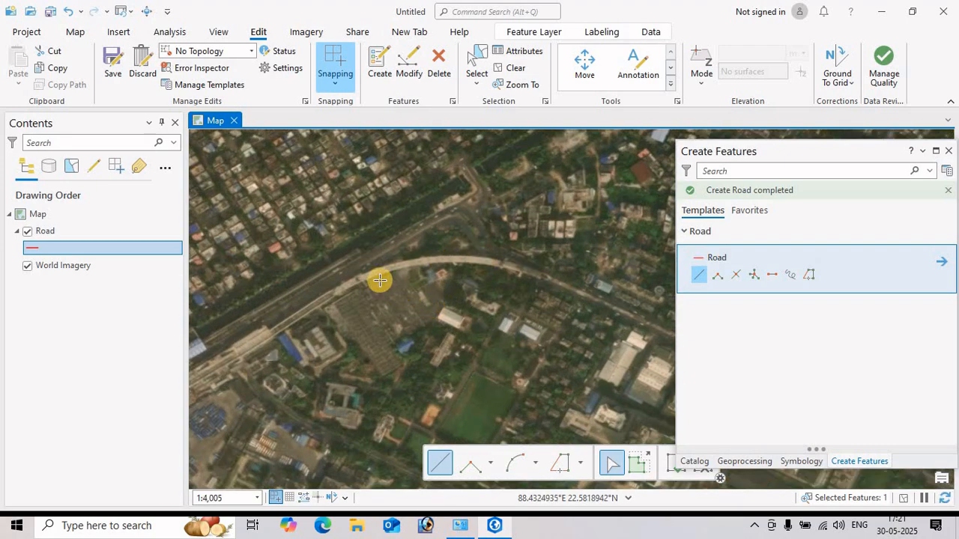
scroll(349, 304, up, 1)
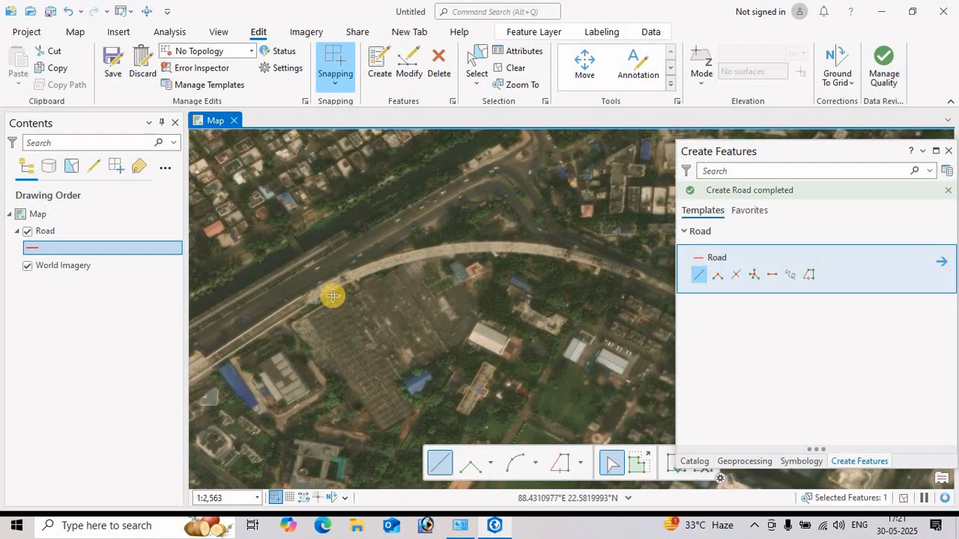
scroll(394, 332, down, 1)
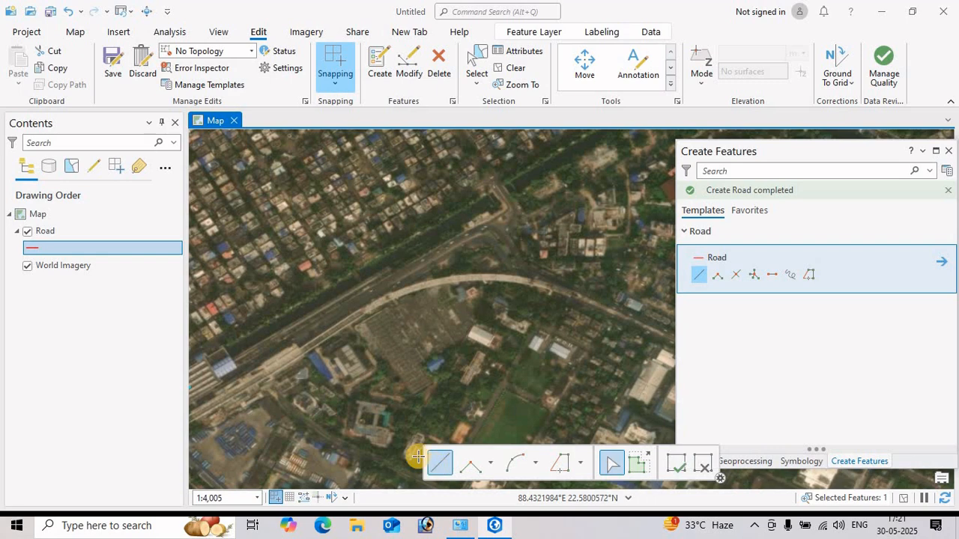
click(284, 363)
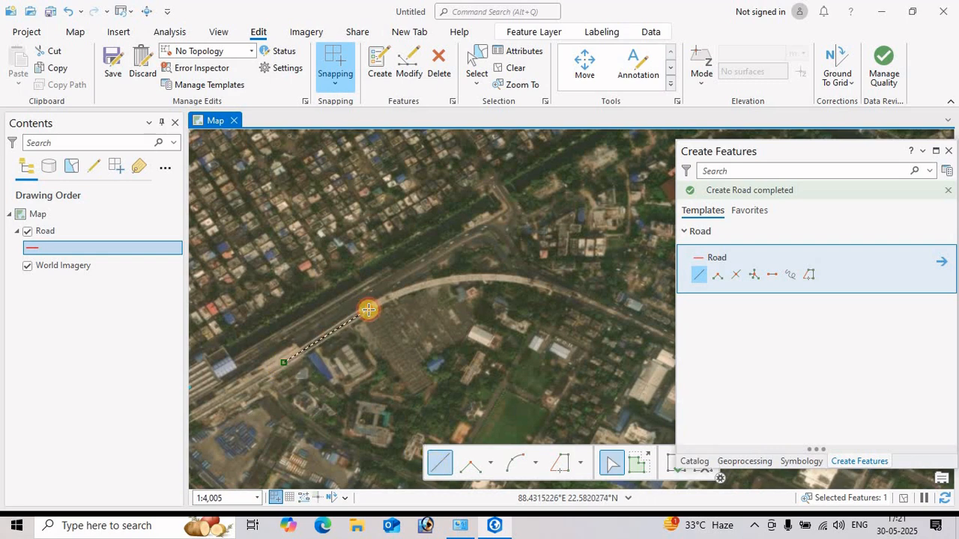
click(368, 309)
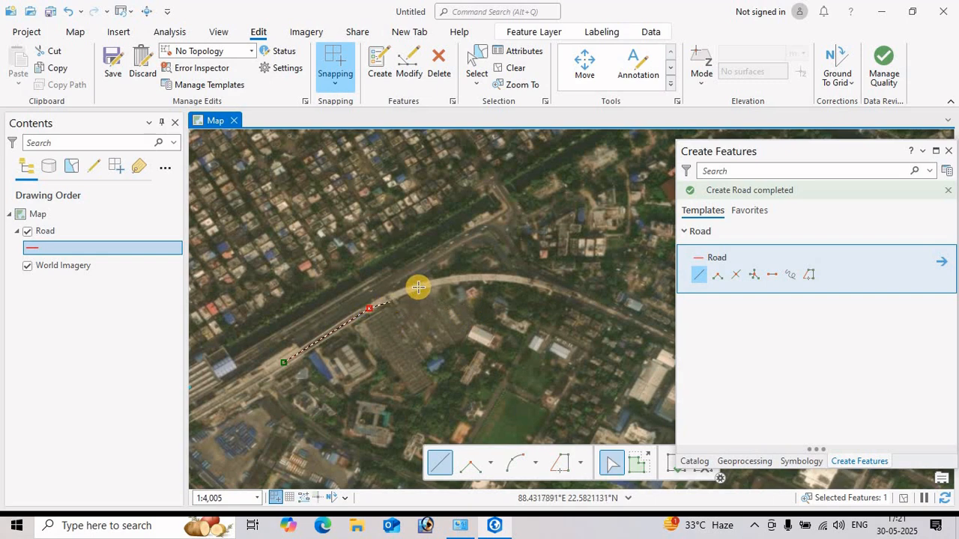
Trace the eastward bend of the fourth Road line with an arc segment, then extend it straight southeast and finish it
click(514, 466)
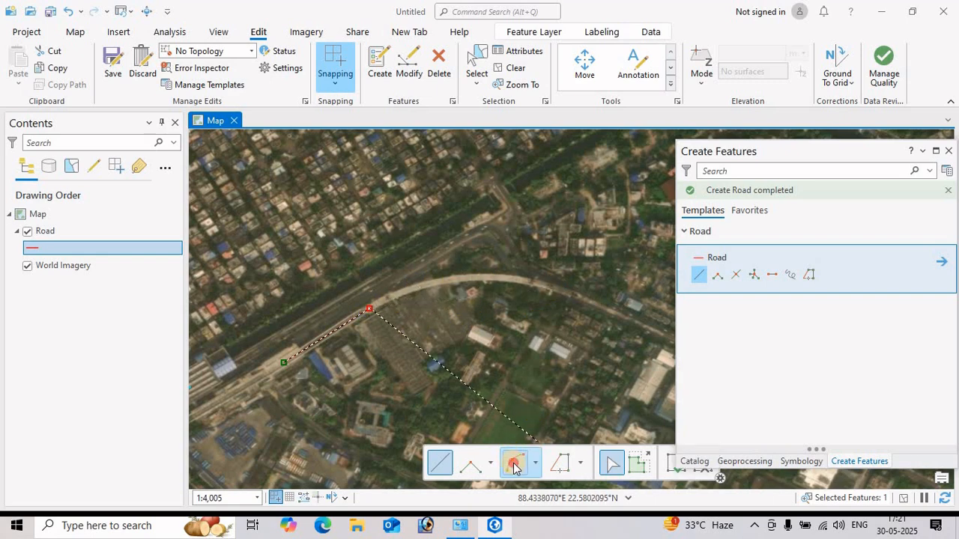
click(468, 278)
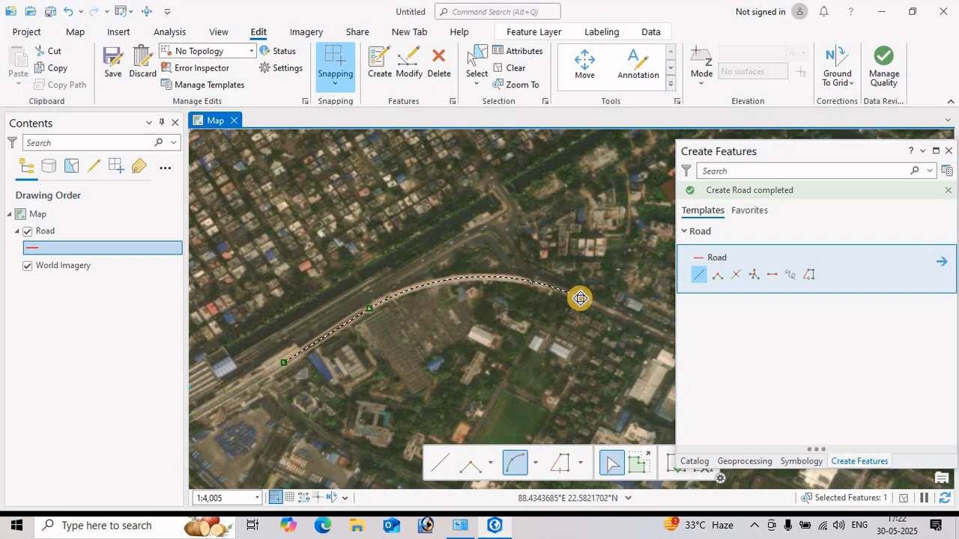
click(581, 299)
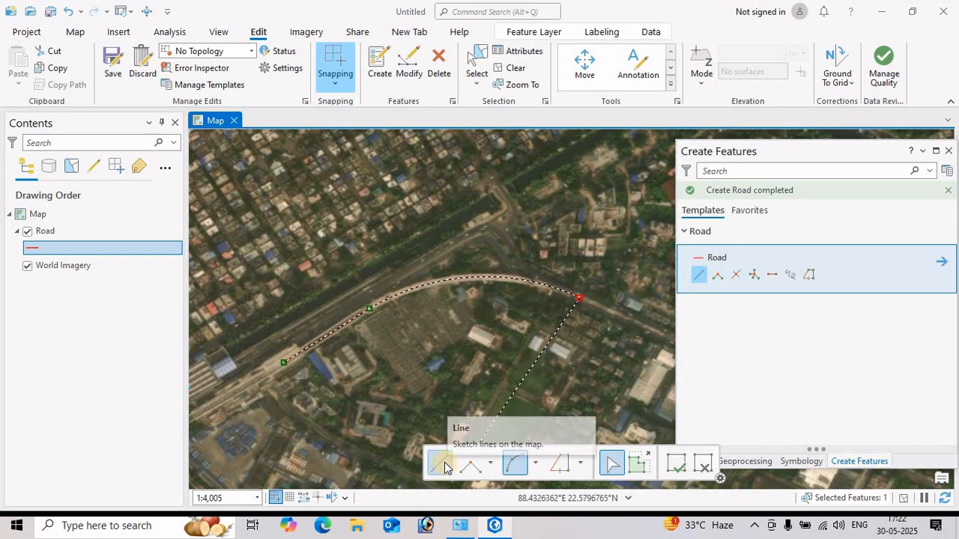
click(442, 466)
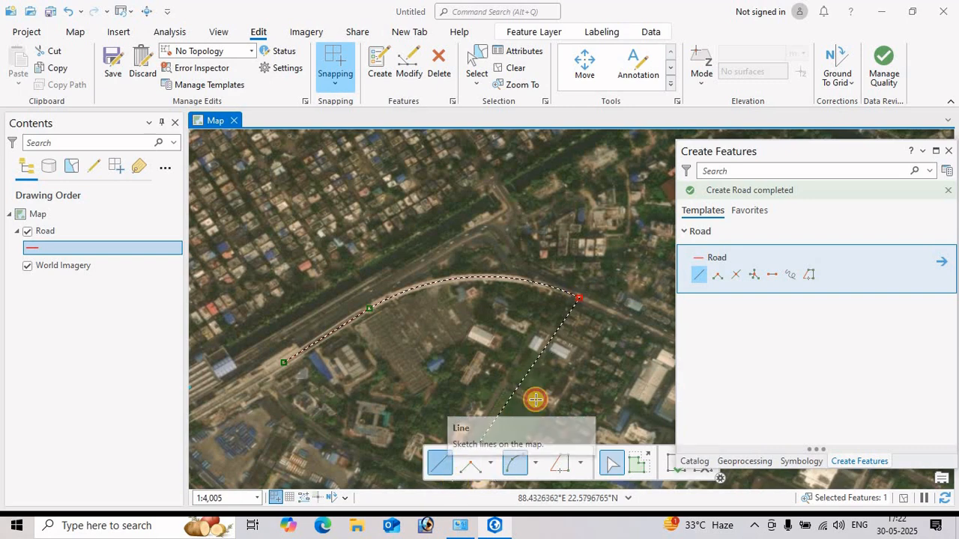
double_click(651, 330)
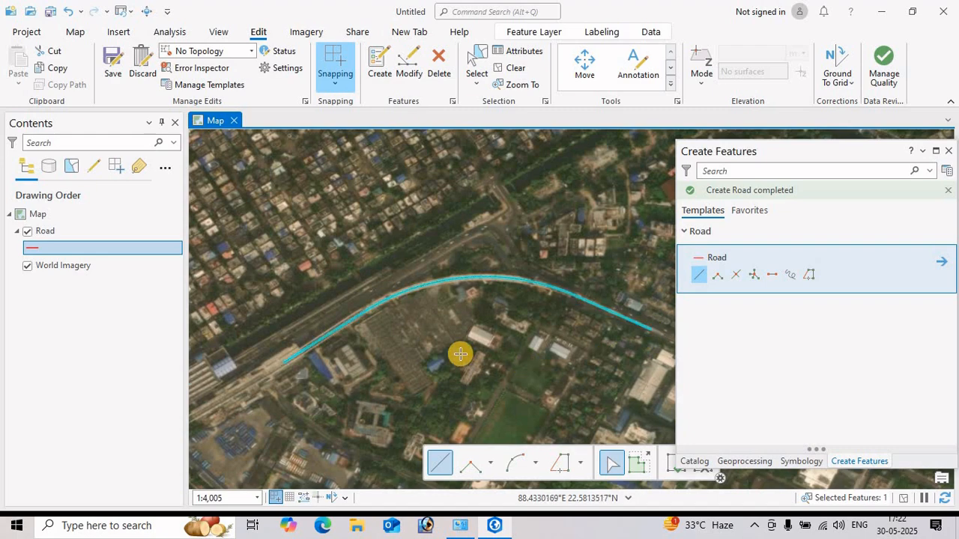
scroll(460, 353, down, 2)
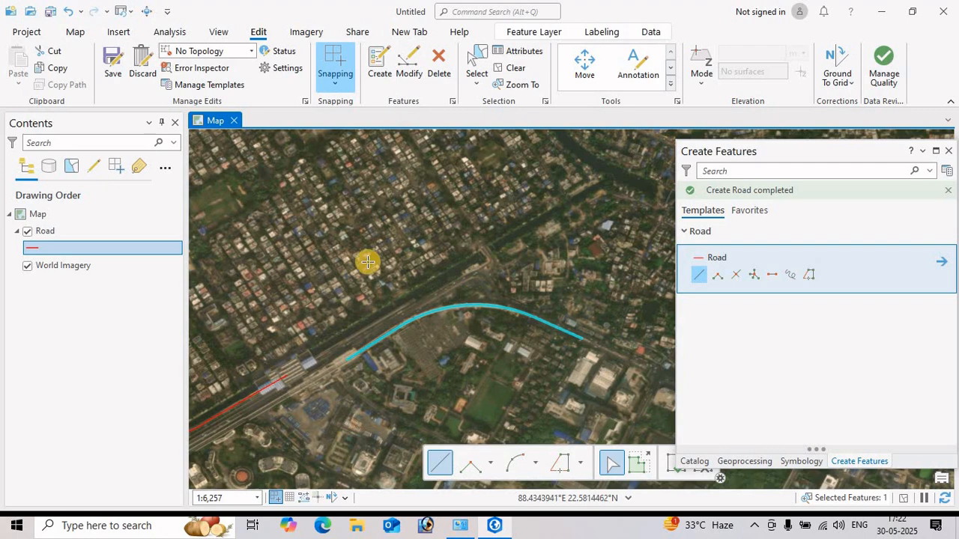
scroll(463, 345, down, 4)
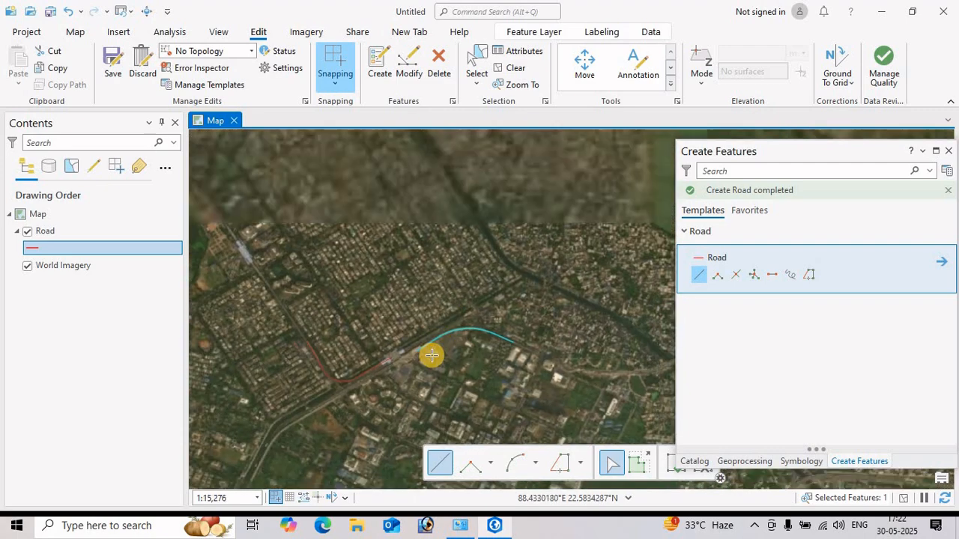
drag(412, 244, 637, 283)
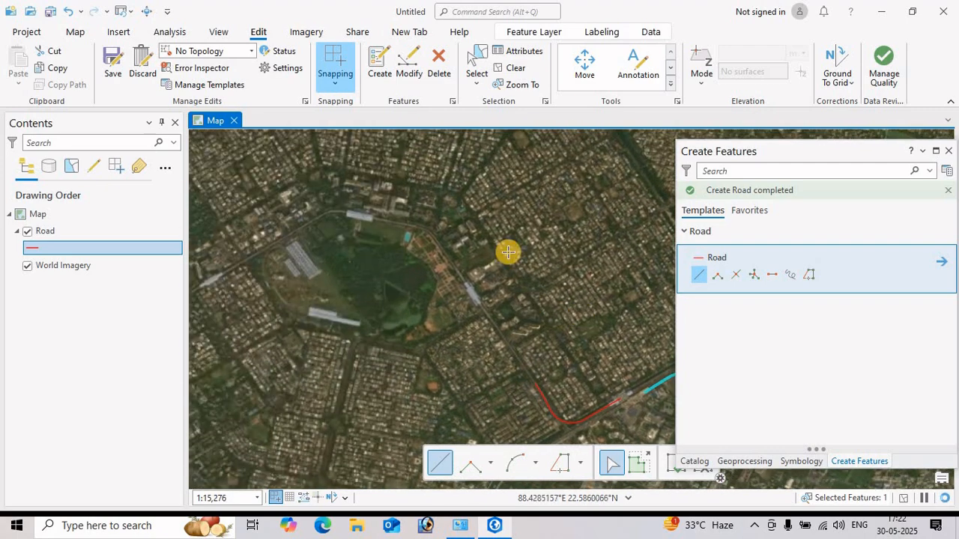
drag(510, 191, 512, 325)
scroll(517, 307, up, 4)
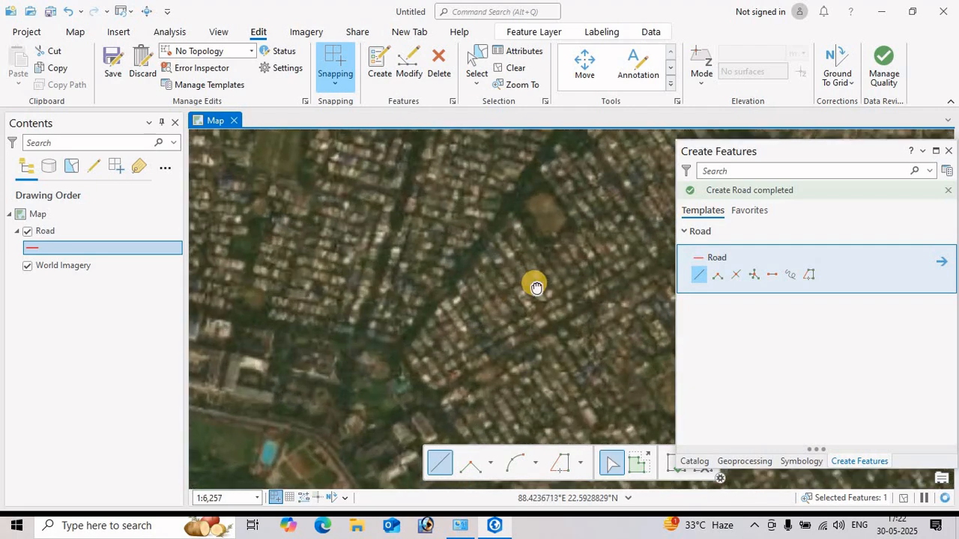
Digitize a Road line from just northeast of the station through the housing blocks, bending northeast to end at the canal
scroll(430, 255, down, 4)
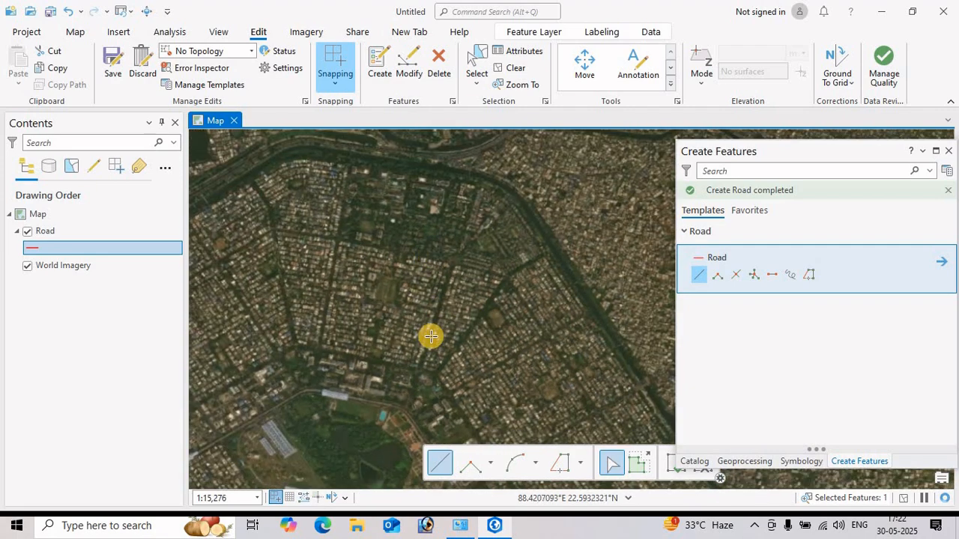
scroll(431, 349, up, 2)
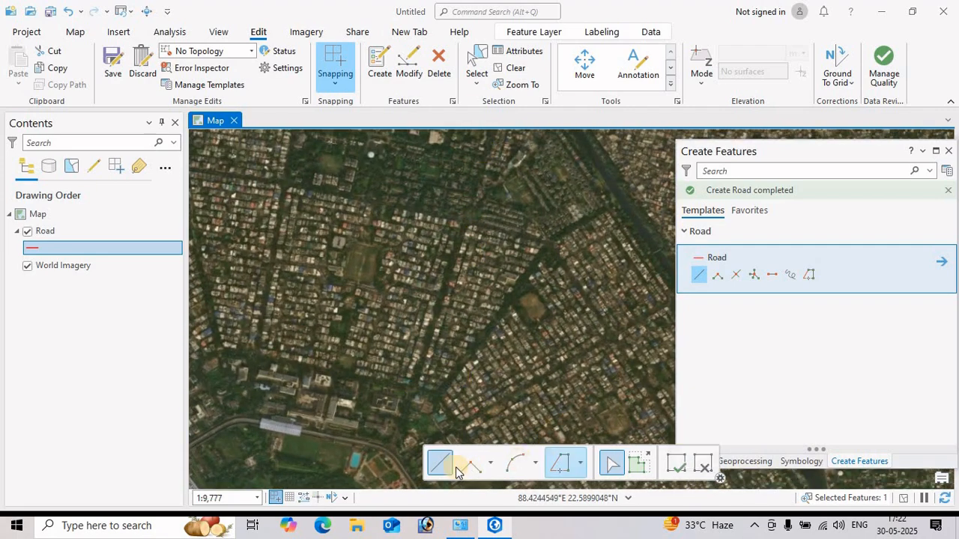
click(410, 388)
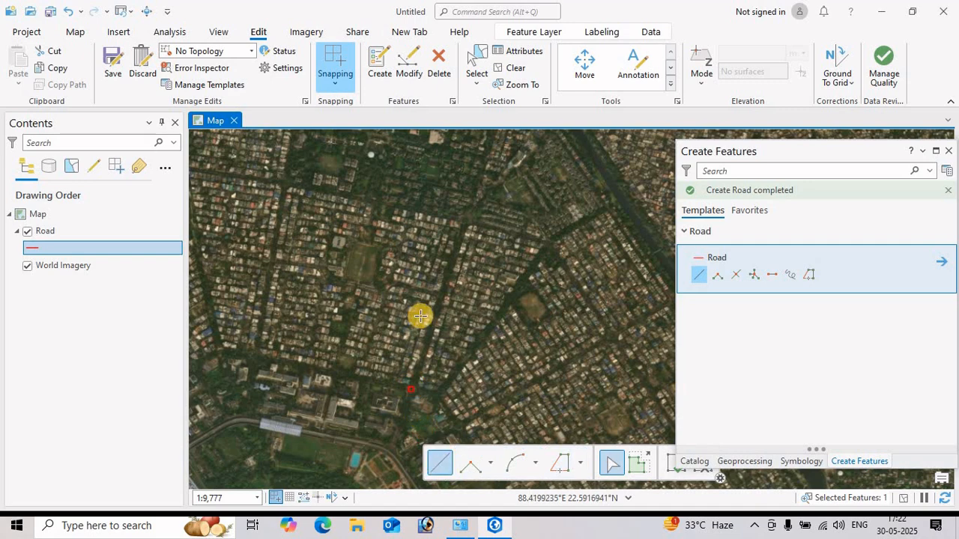
click(466, 218)
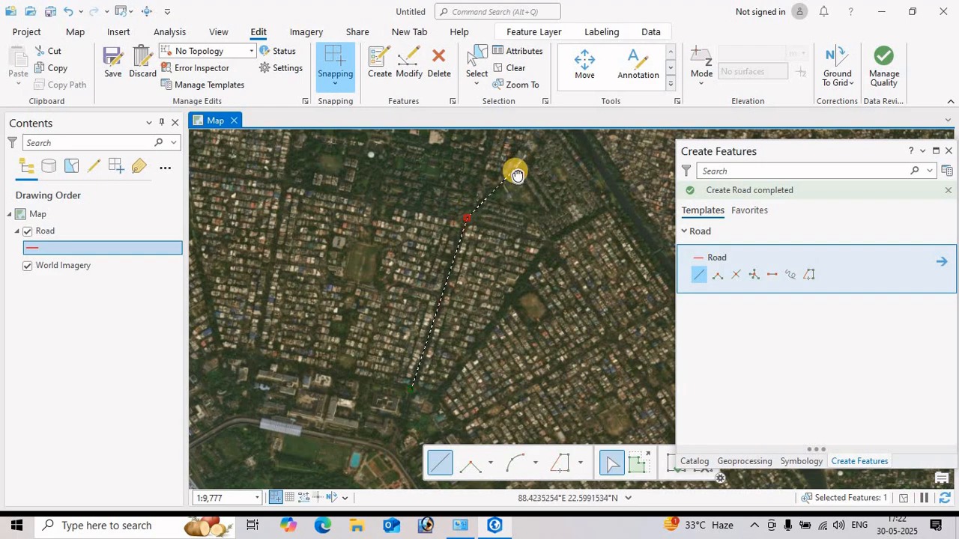
drag(515, 171, 443, 260)
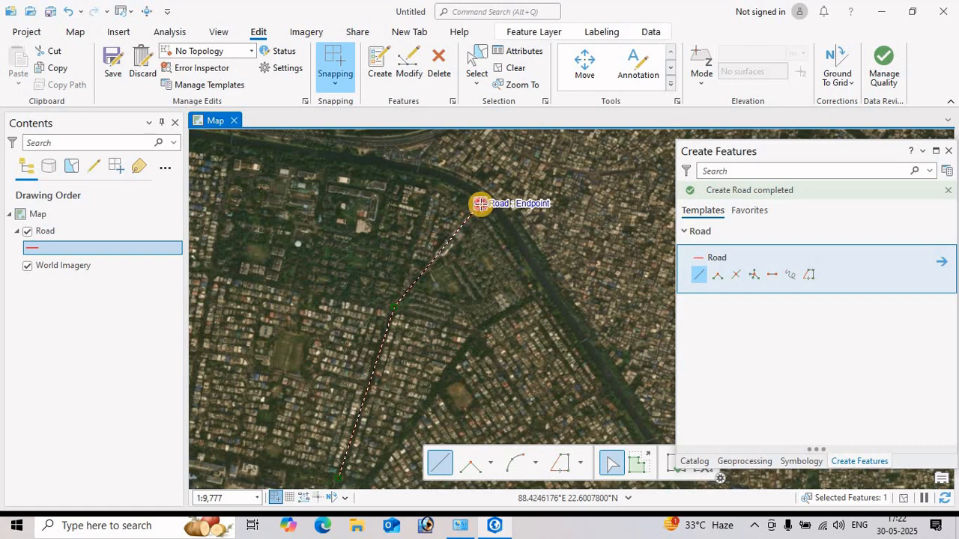
double_click(480, 204)
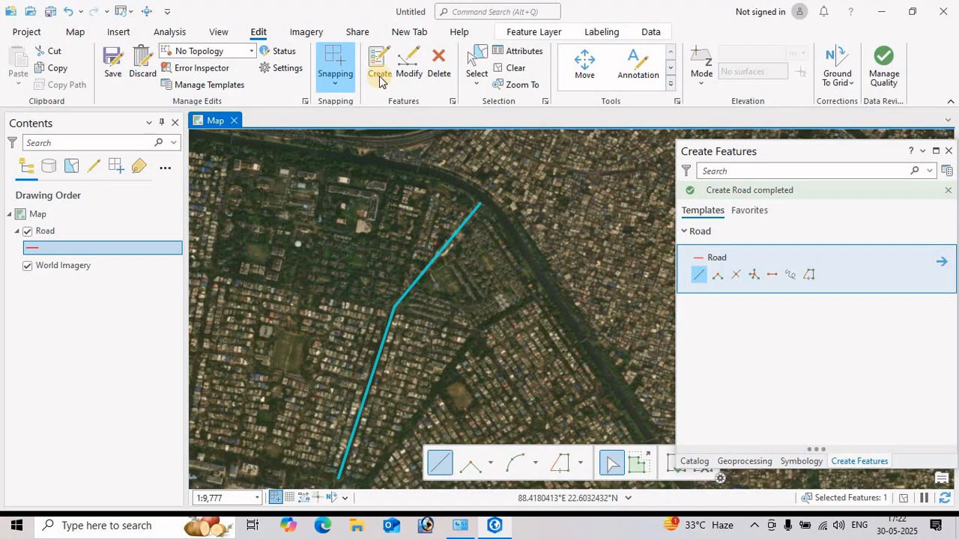
Review the general snapping and snap tip options in the snapping settings and accept them
click(335, 84)
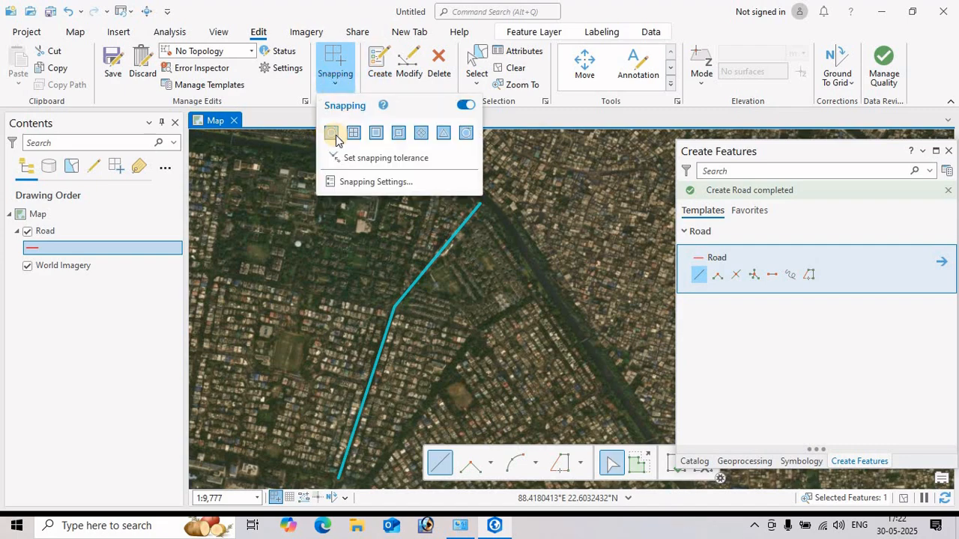
click(369, 182)
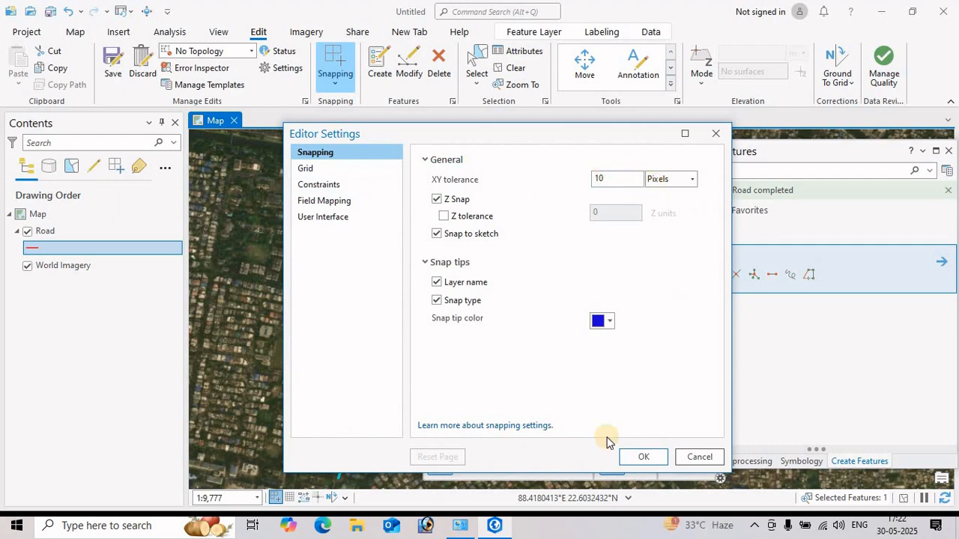
click(638, 457)
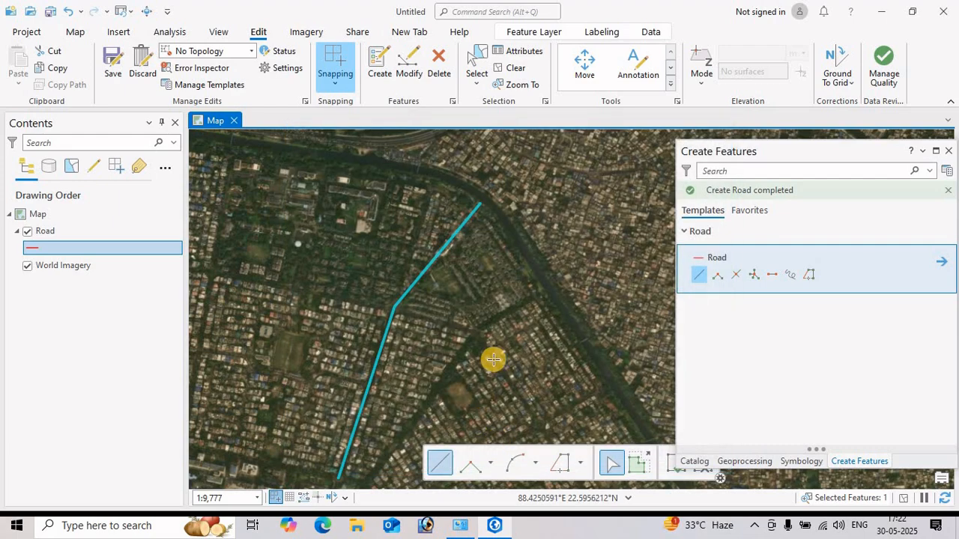
Digitize a Road line from the western blocks southeast through the previous line's bend vertex, finishing with a northeast turn toward the canal
scroll(449, 352, down, 2)
scroll(329, 342, up, 2)
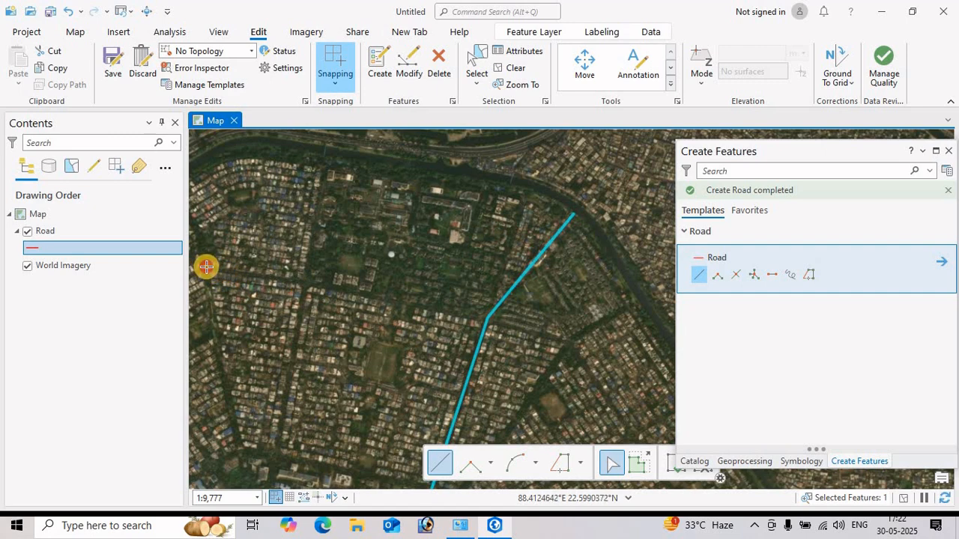
click(206, 267)
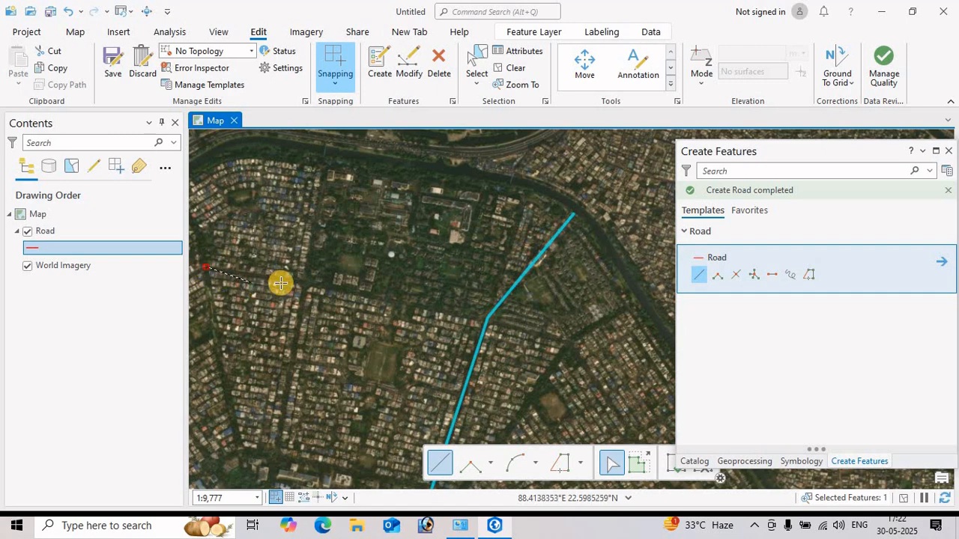
click(487, 316)
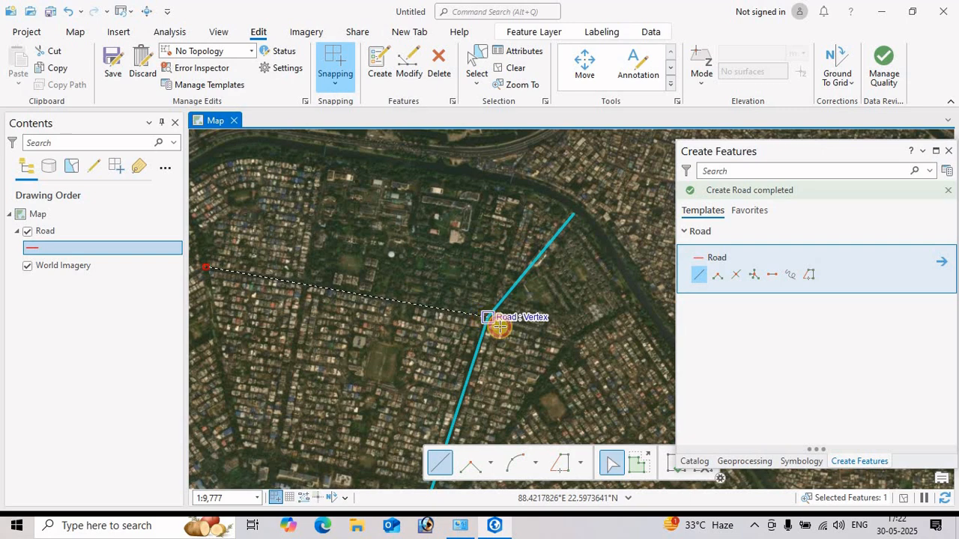
click(567, 343)
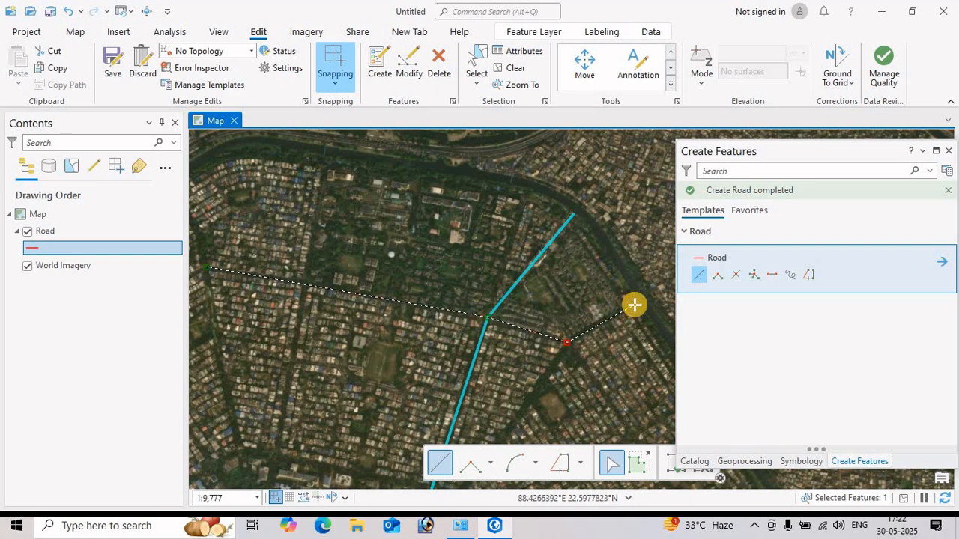
double_click(634, 305)
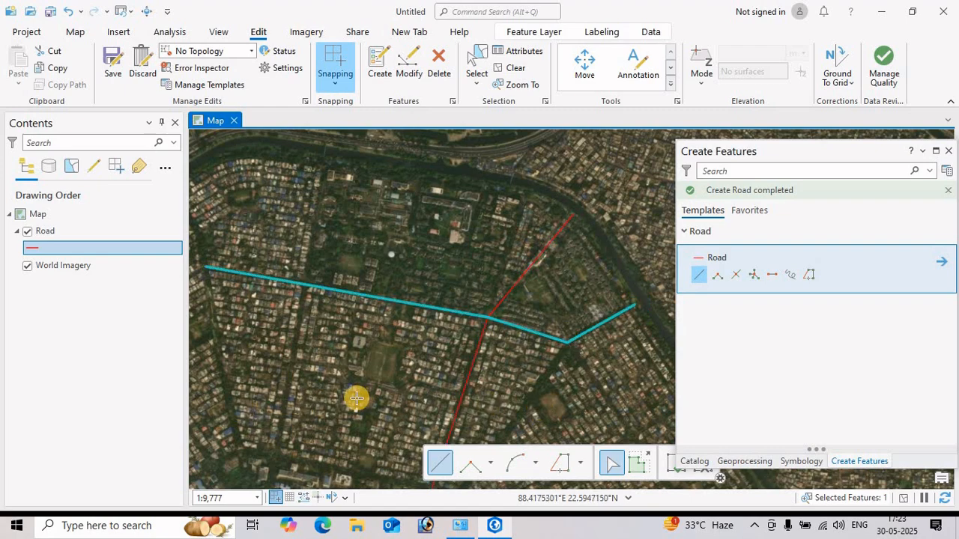
Digitize a straight Road line along the diagonal street east of the canal-bound road, running northeast to the small oval field
drag(534, 357, 507, 263)
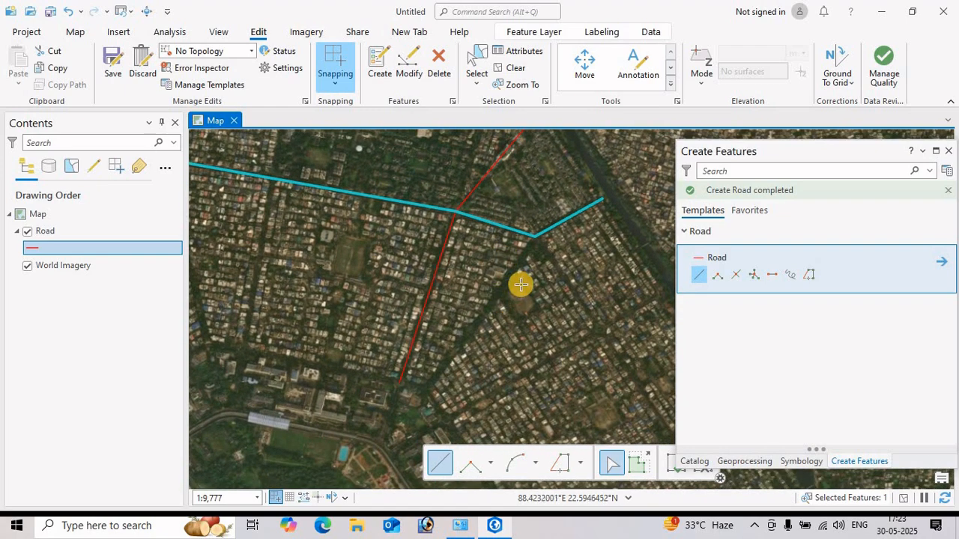
click(427, 390)
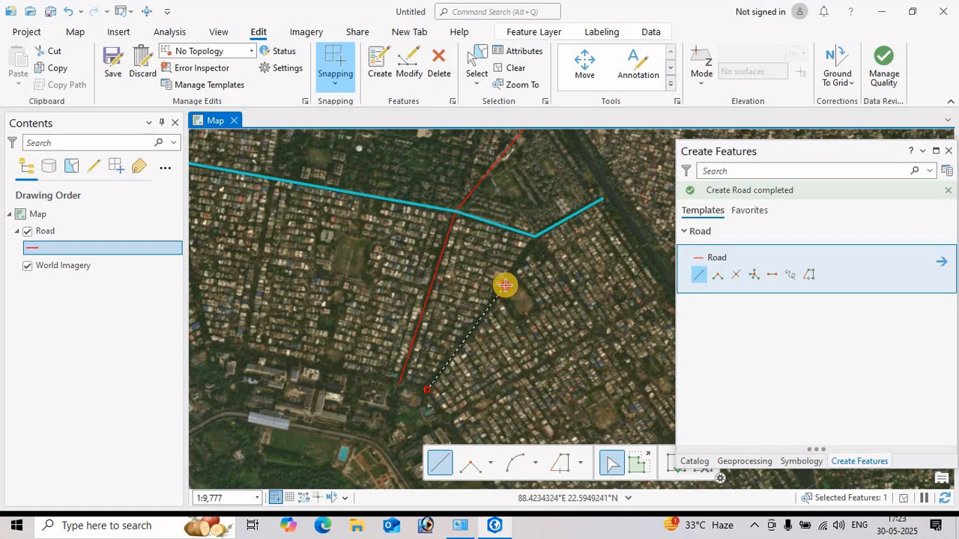
double_click(505, 285)
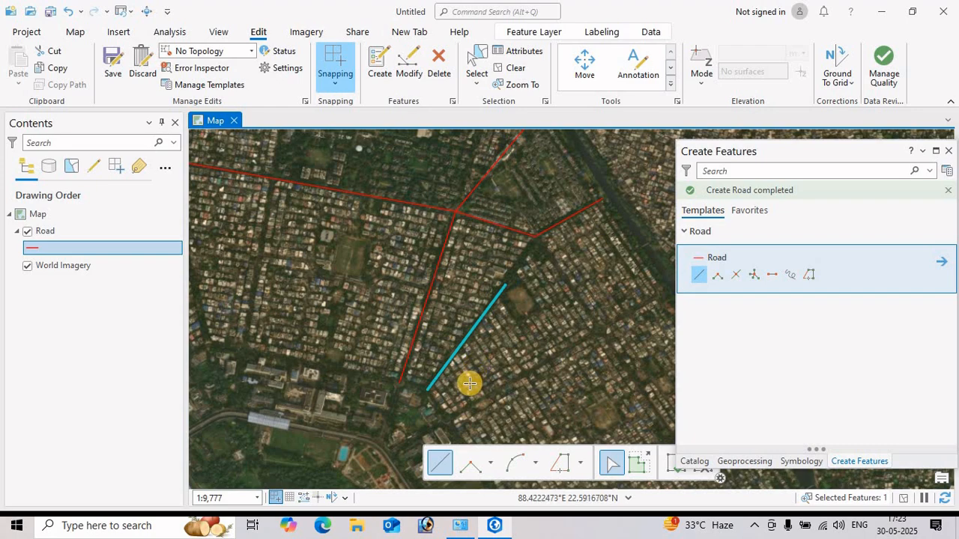
Digitize two straight Road lines along the streets farther west, one crossing the long east-west road and one stopping just short of it
drag(253, 359, 393, 365)
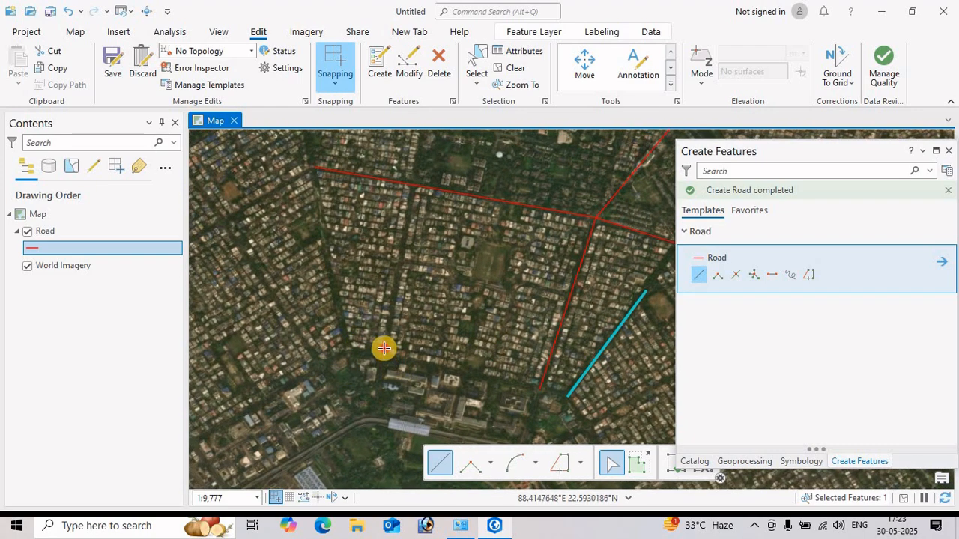
click(383, 347)
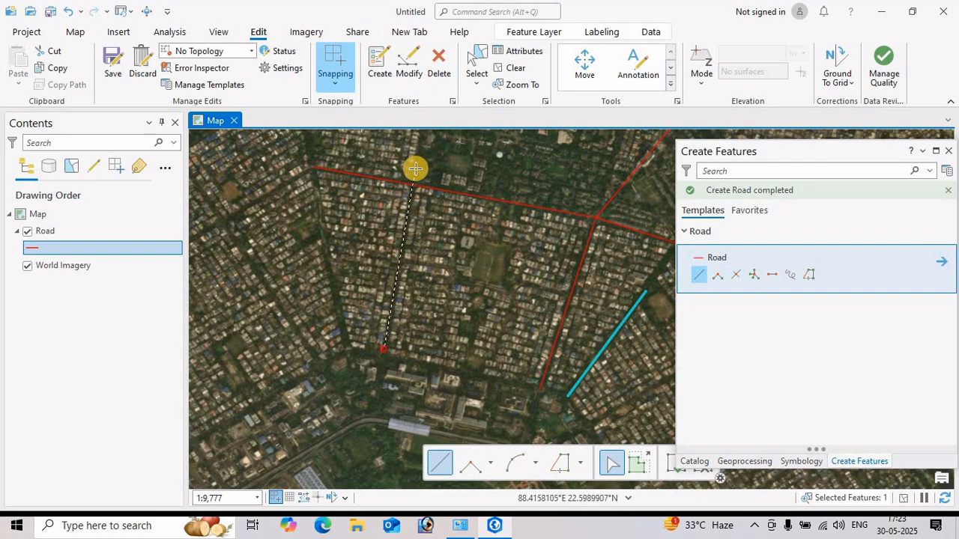
double_click(417, 170)
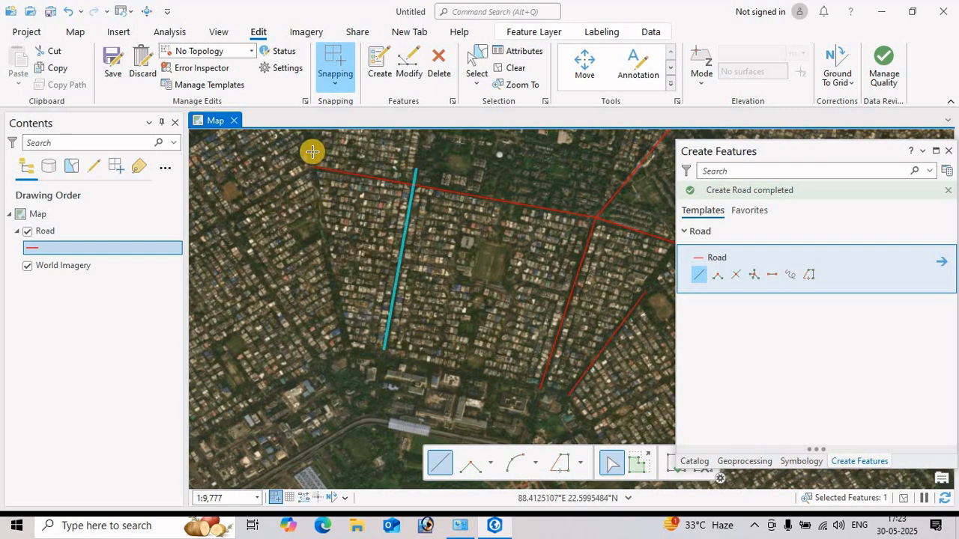
click(346, 345)
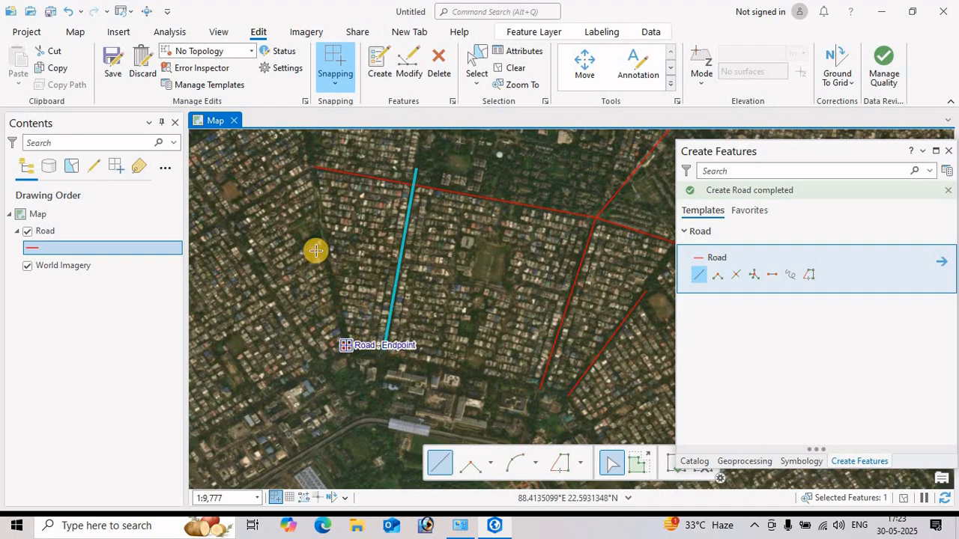
double_click(318, 196)
Digitize a short two-segment Road line from the canal-side edge southeast and south toward the long east-west road's western end
drag(322, 243, 358, 454)
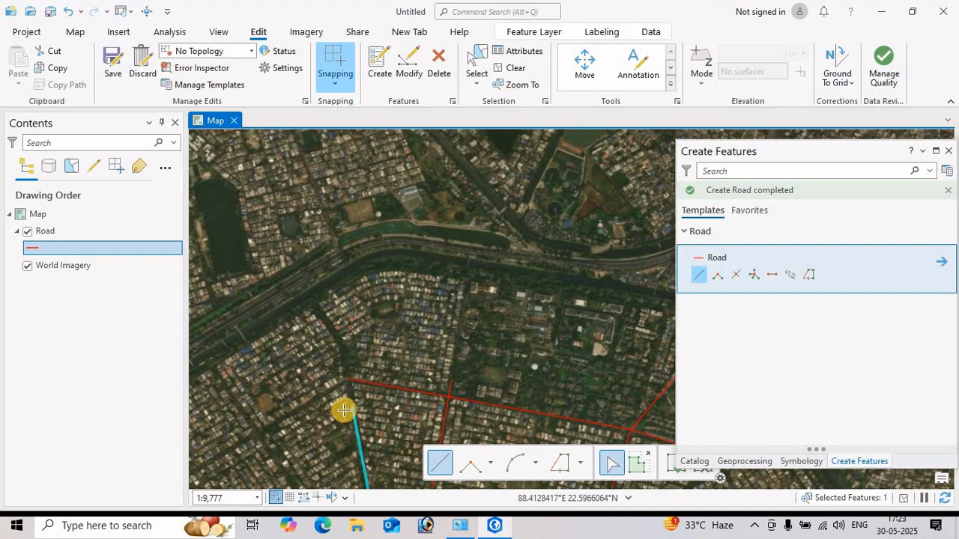
click(315, 309)
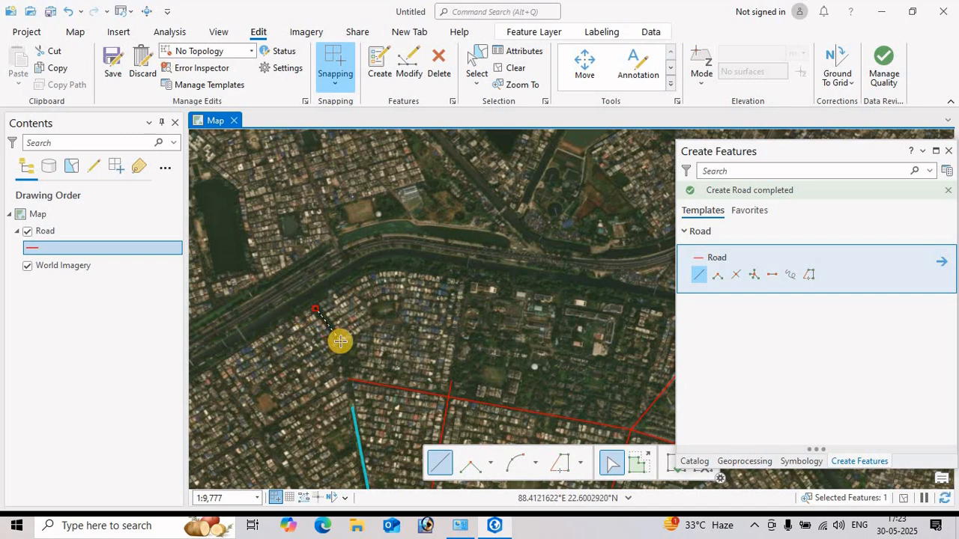
click(340, 341)
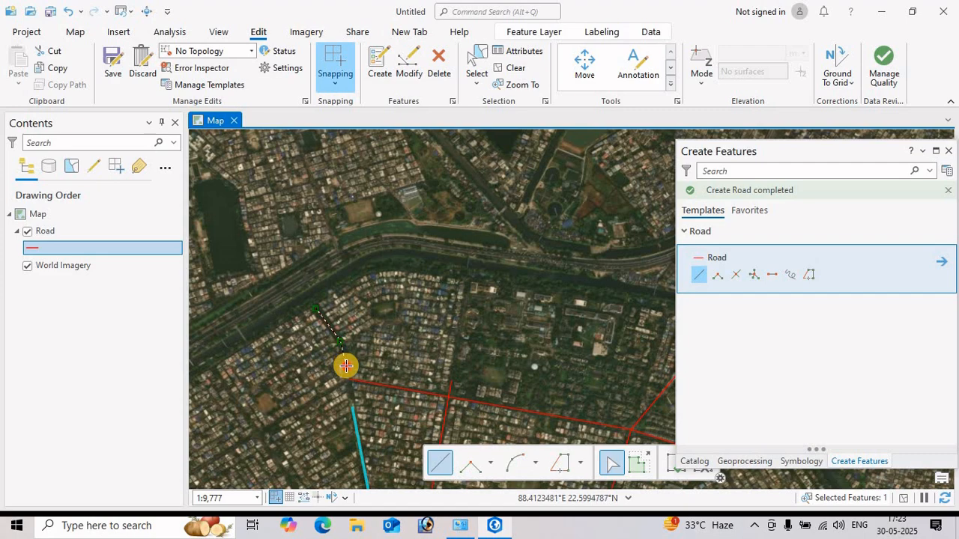
double_click(347, 365)
Digitize a straight southeast-running Road line through the western blocks, plus a crossing line northeast to the long east-west road's western endpoint
mouse_move(294, 439)
mouse_down()
mouse_move(382, 268)
mouse_move(424, 266)
mouse_up()
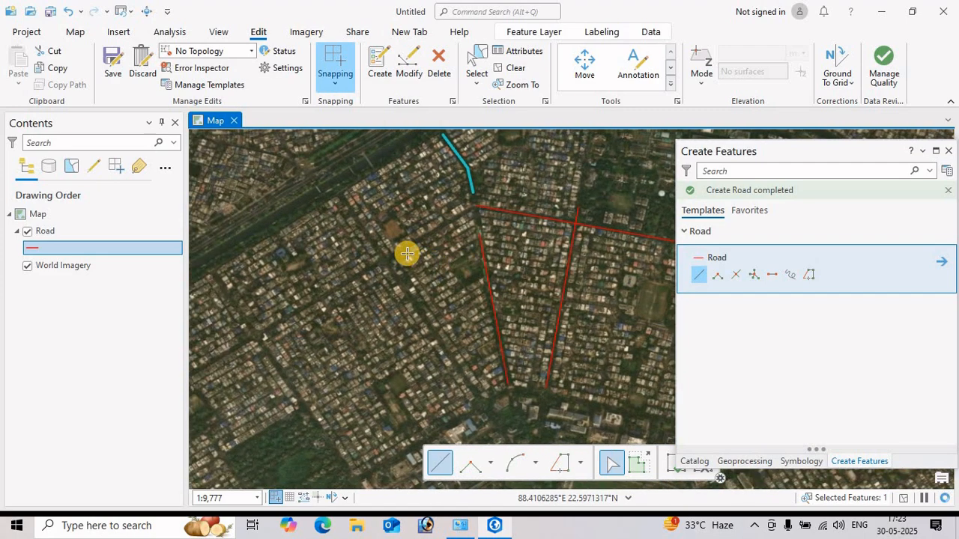
click(341, 196)
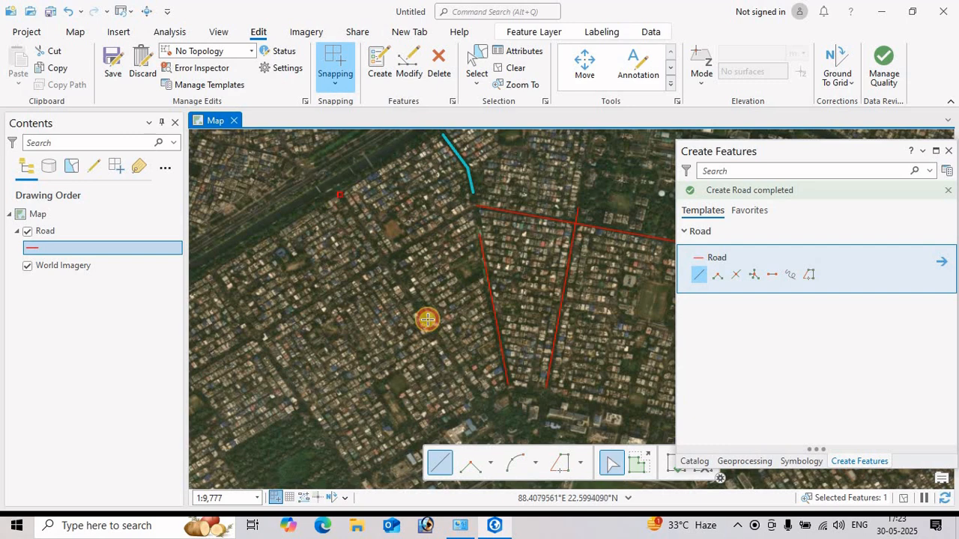
double_click(481, 400)
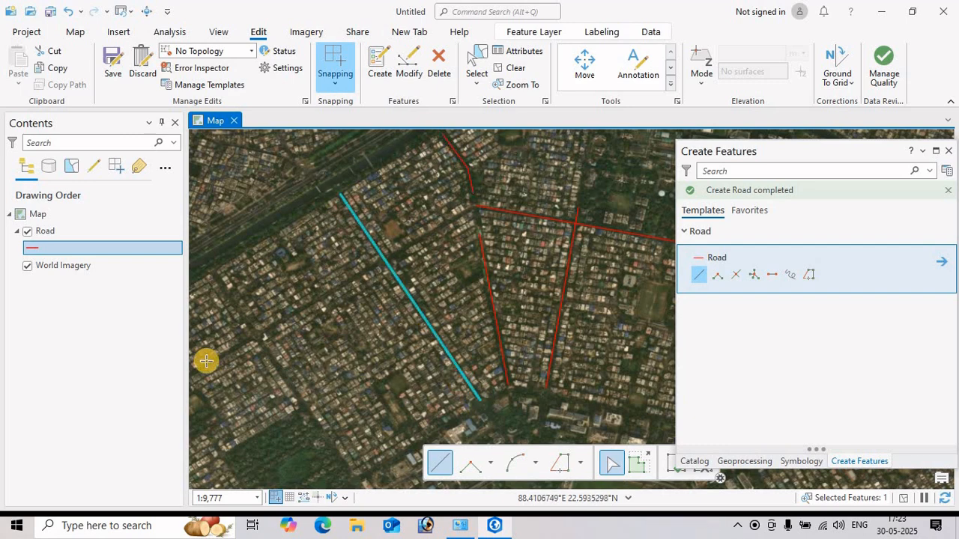
click(258, 337)
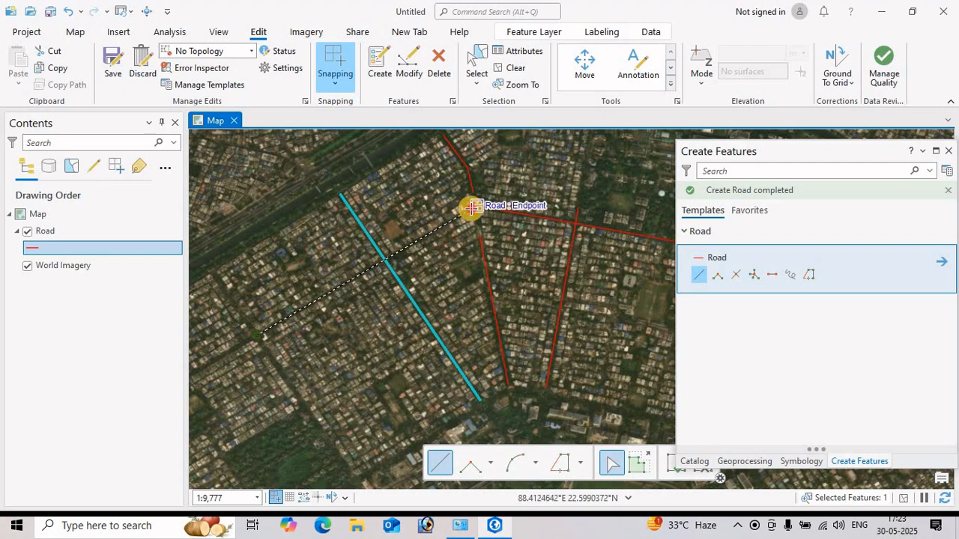
double_click(472, 206)
Digitize a straight Road line running southeast through the housing blocks north of the curved red road, starting east of the long parallel buildings
scroll(385, 359, down, 3)
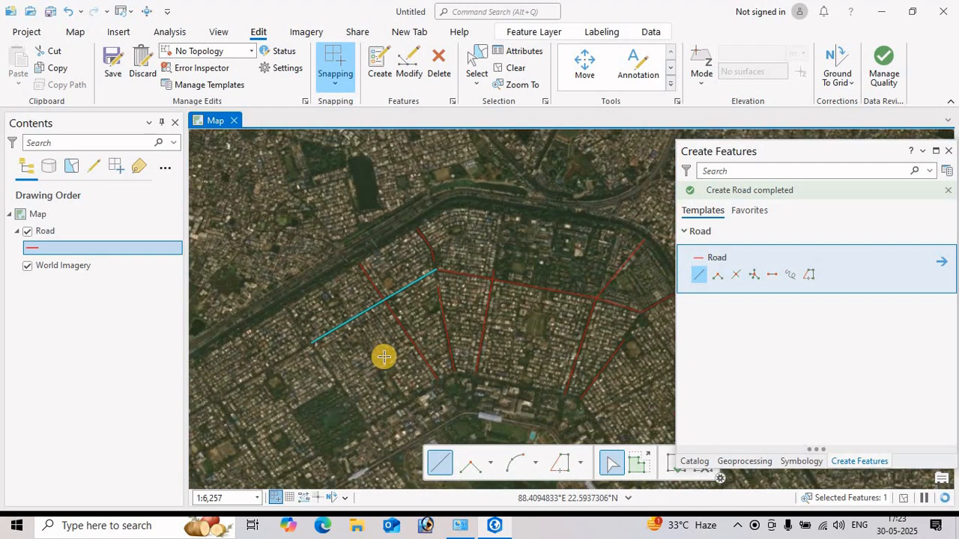
scroll(384, 357, down, 2)
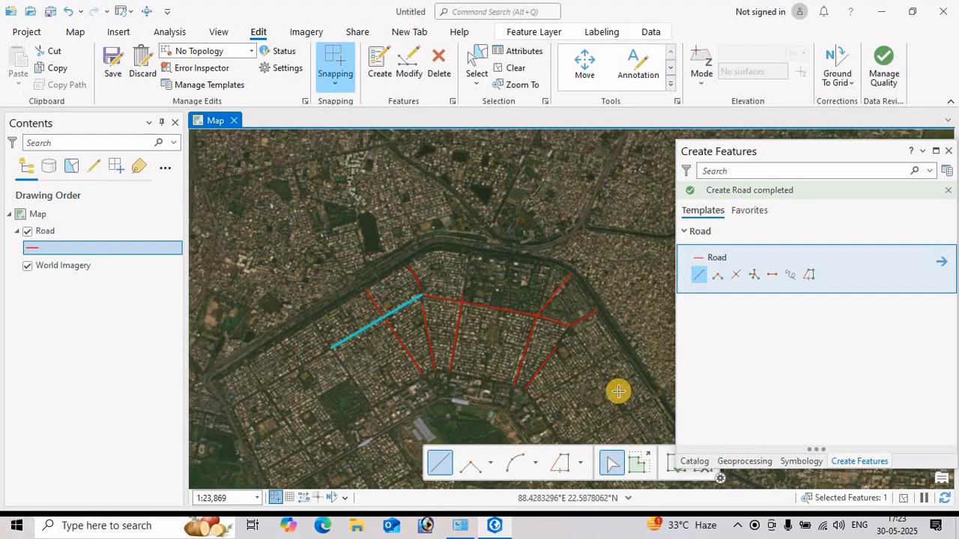
drag(597, 371, 524, 307)
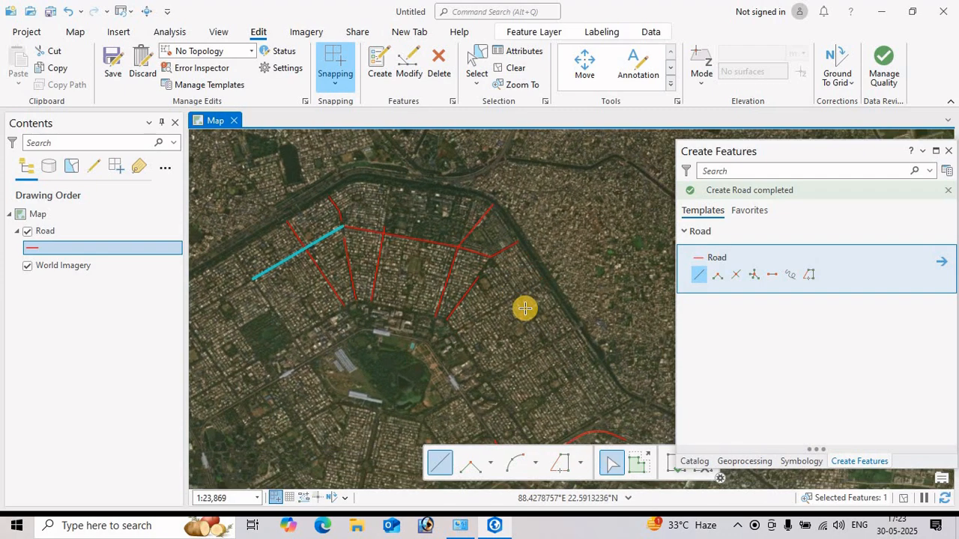
scroll(469, 329, up, 2)
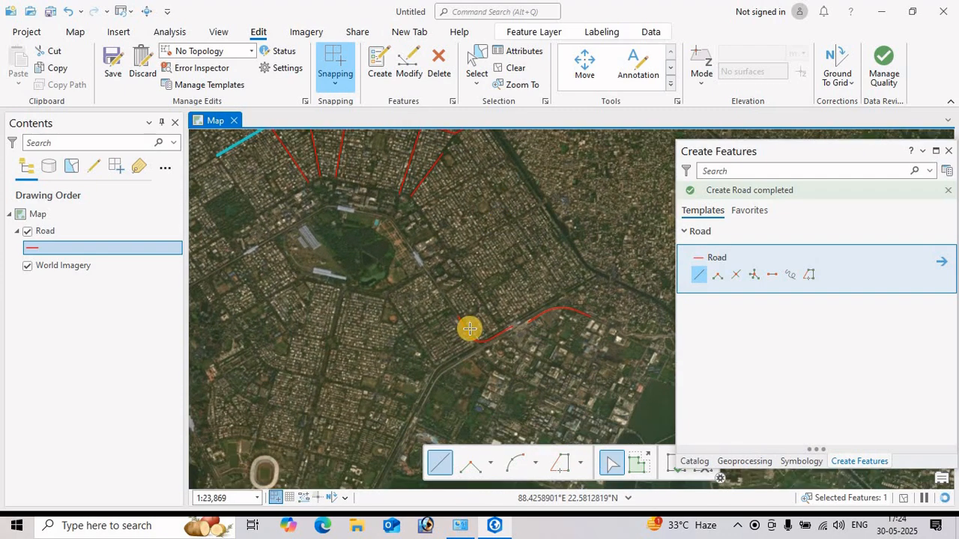
scroll(464, 318, up, 2)
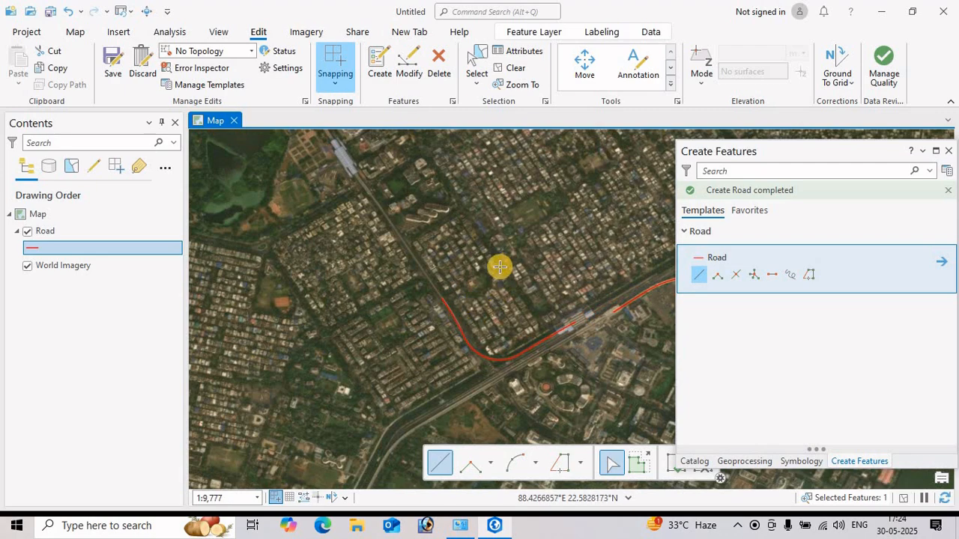
scroll(487, 269, up, 4)
scroll(458, 312, up, 2)
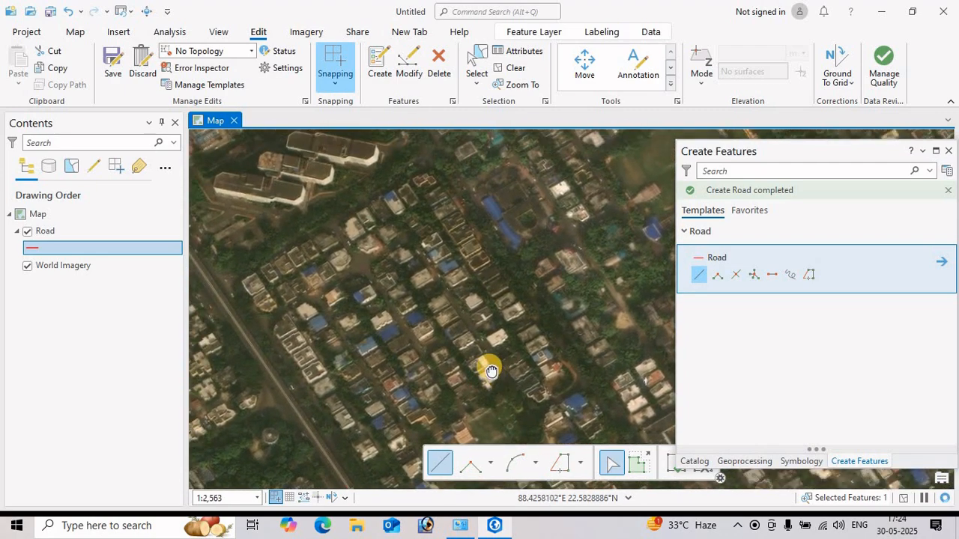
click(446, 174)
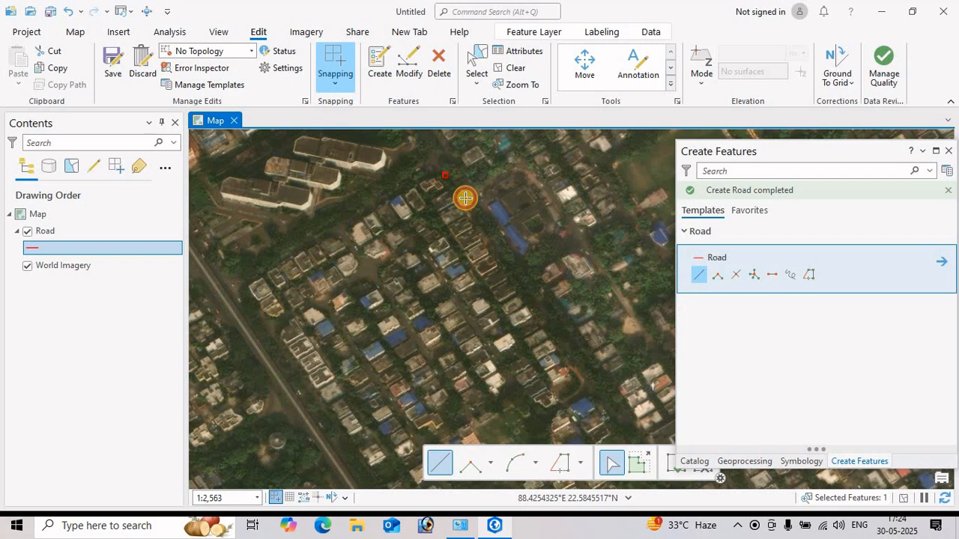
double_click(627, 431)
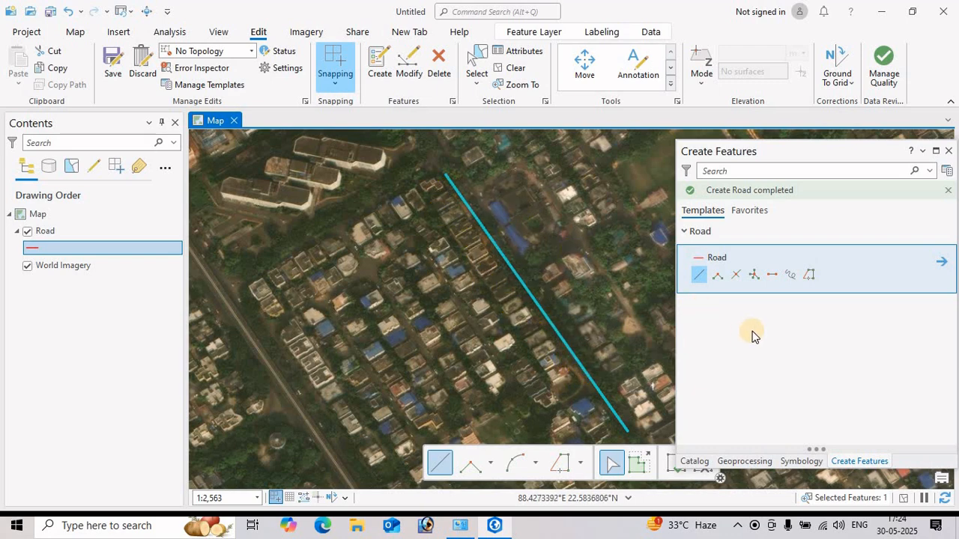
Create five radial Road lines fanning out from a point near the northwest end of the new straight road
click(754, 276)
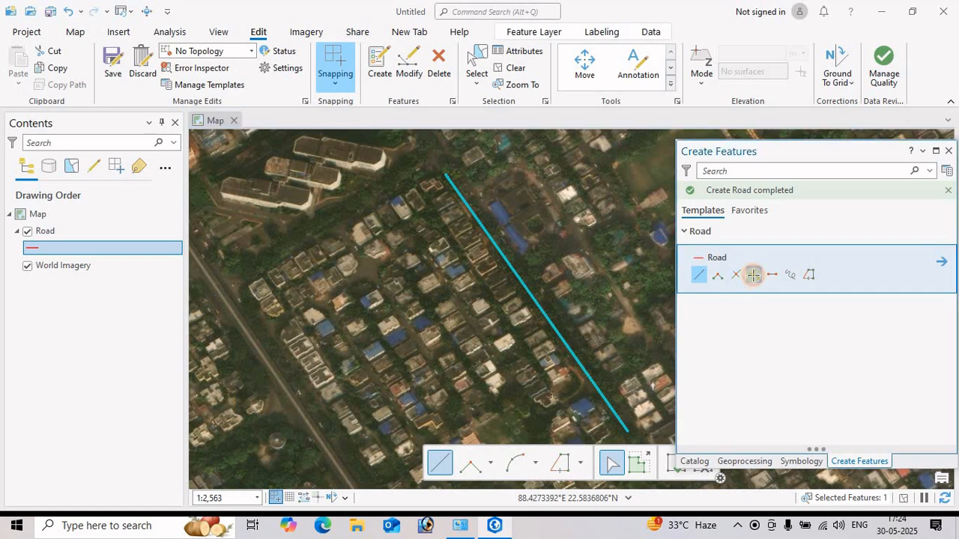
click(454, 193)
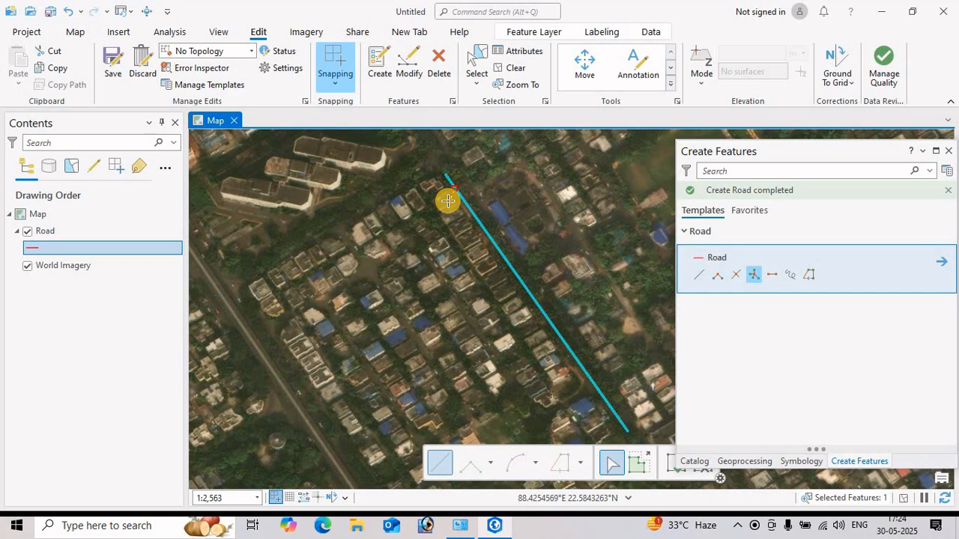
click(445, 202)
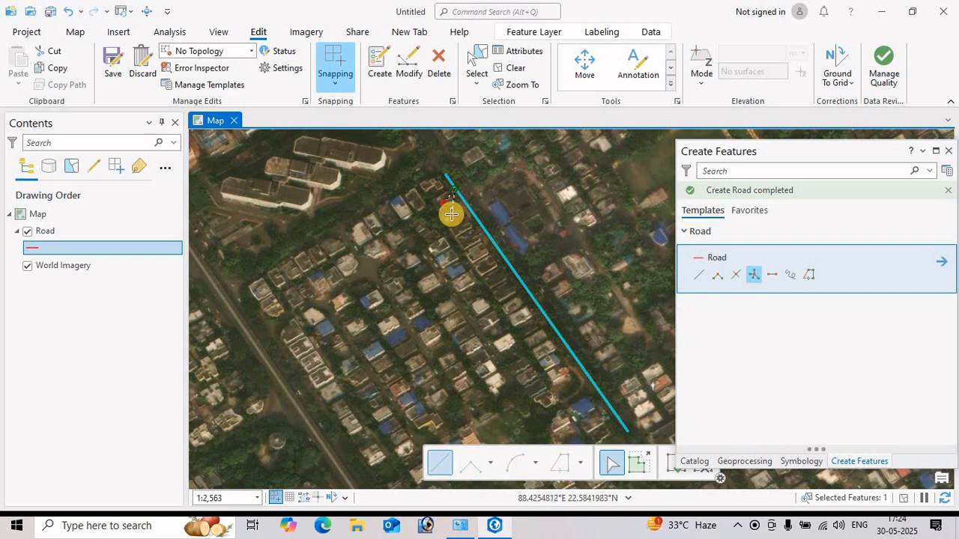
click(439, 186)
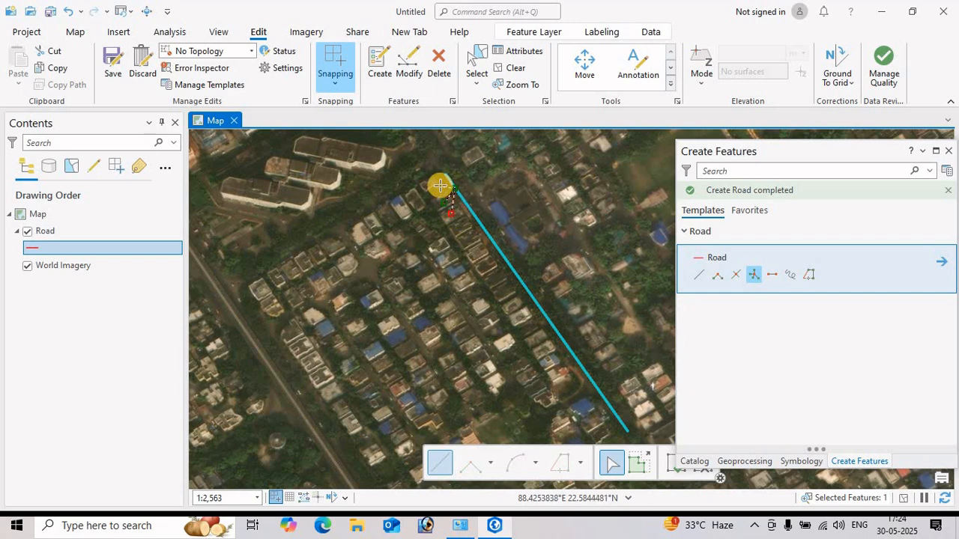
click(475, 156)
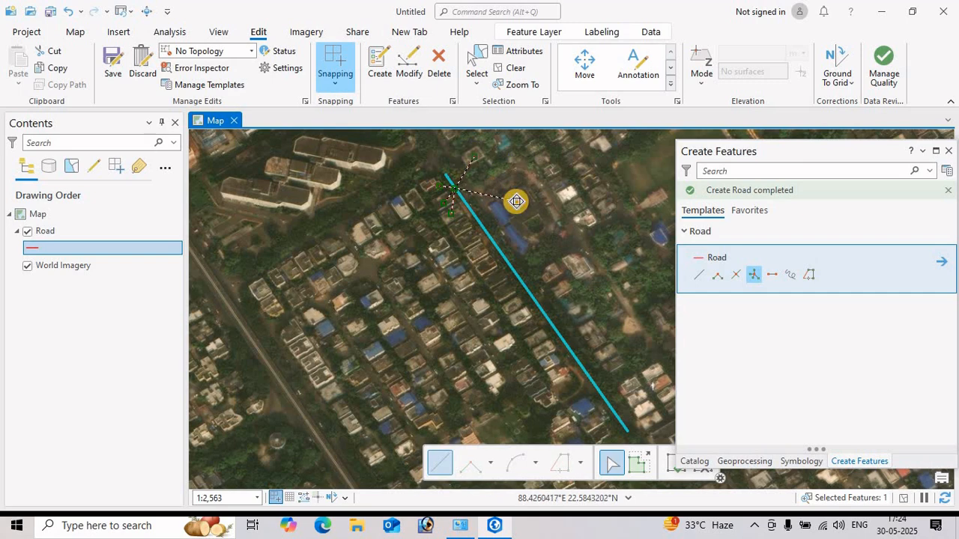
double_click(516, 201)
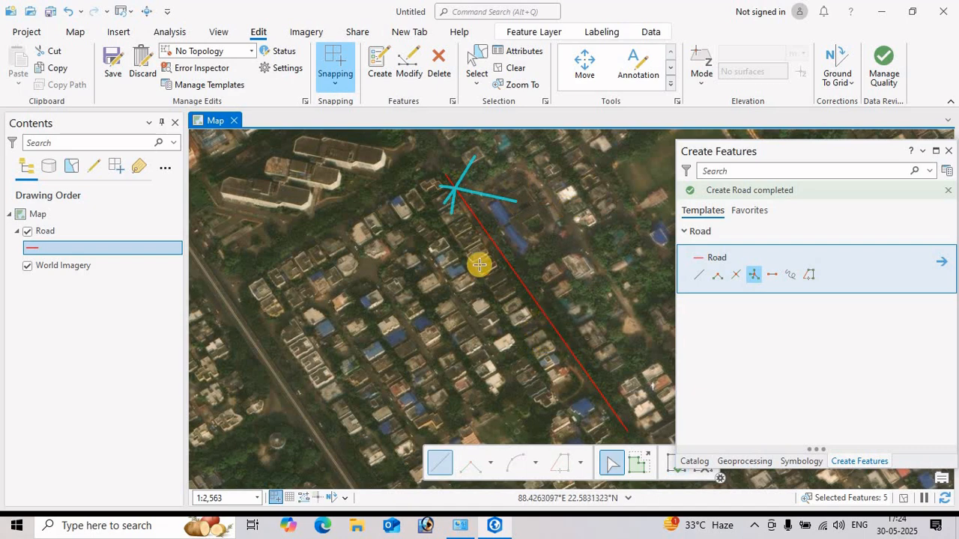
Create seven radial Road lines from the middle of the straight road, spreading to its west and northeast sides
click(536, 303)
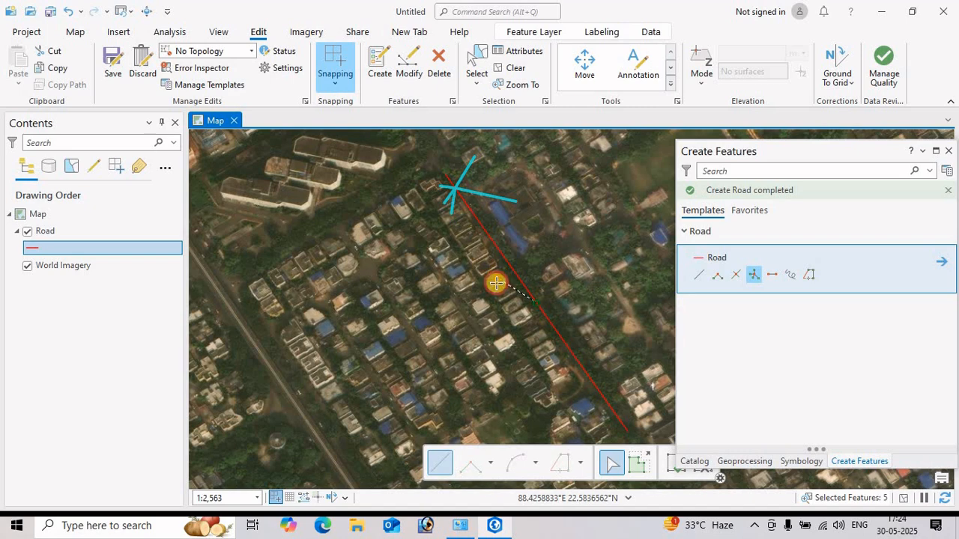
click(496, 283)
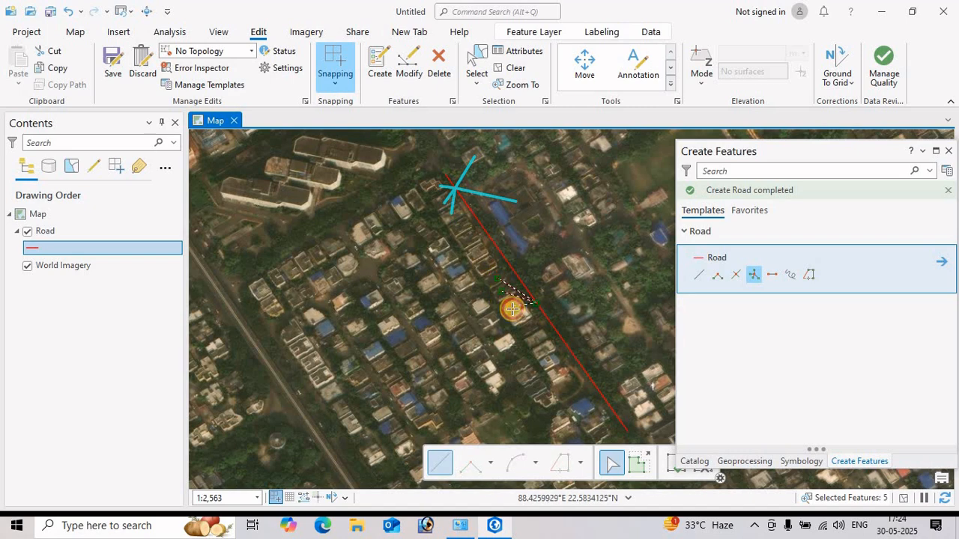
click(512, 309)
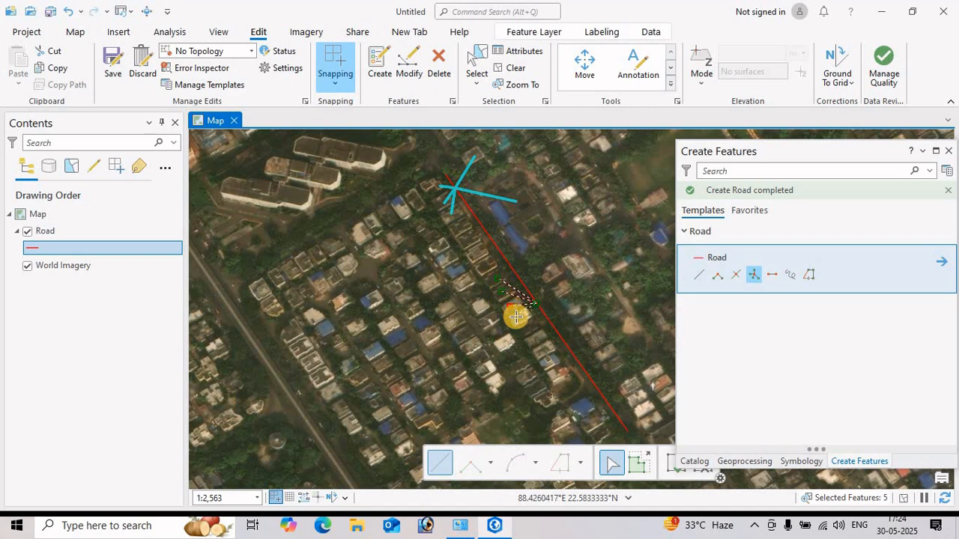
click(564, 291)
click(553, 272)
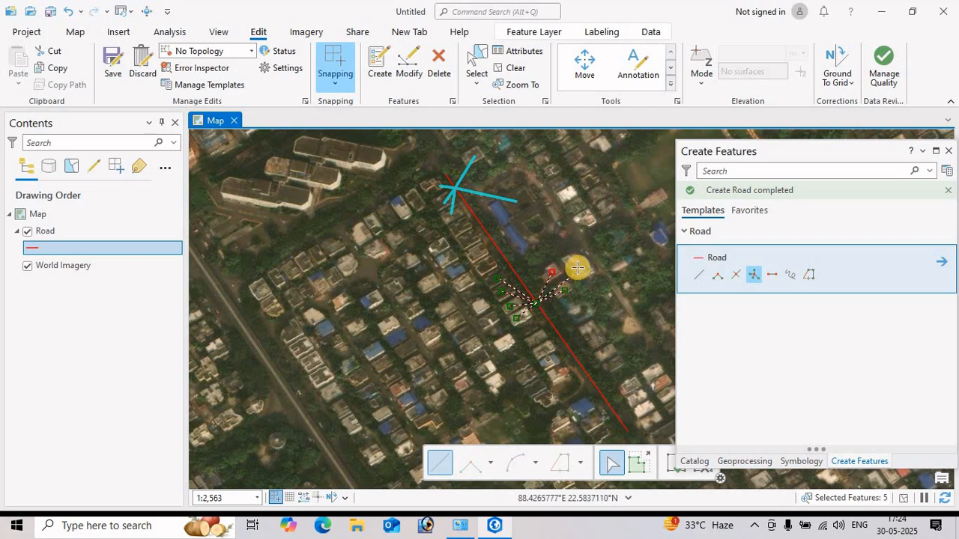
double_click(578, 266)
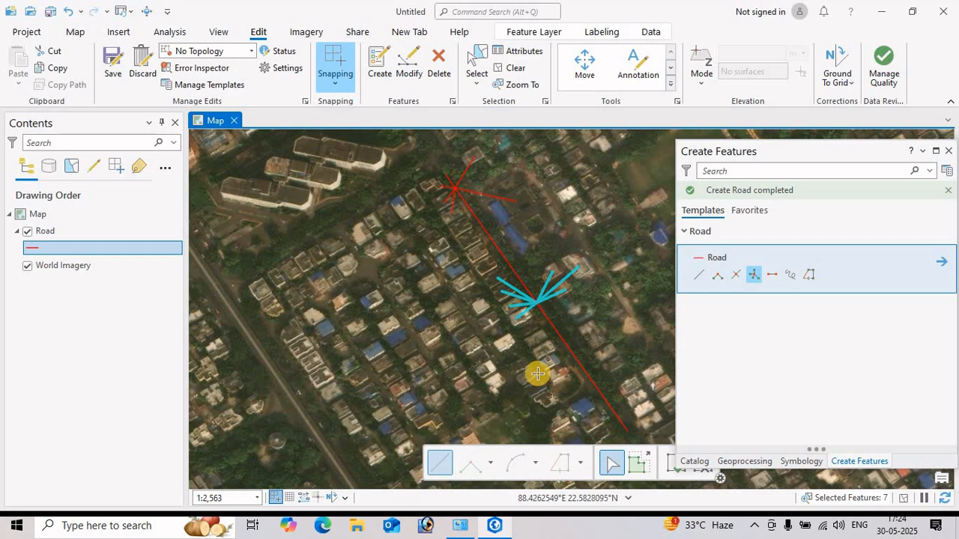
Create seven radial Road lines spreading west and southwest from a point on the straight road between the two existing fans
click(496, 249)
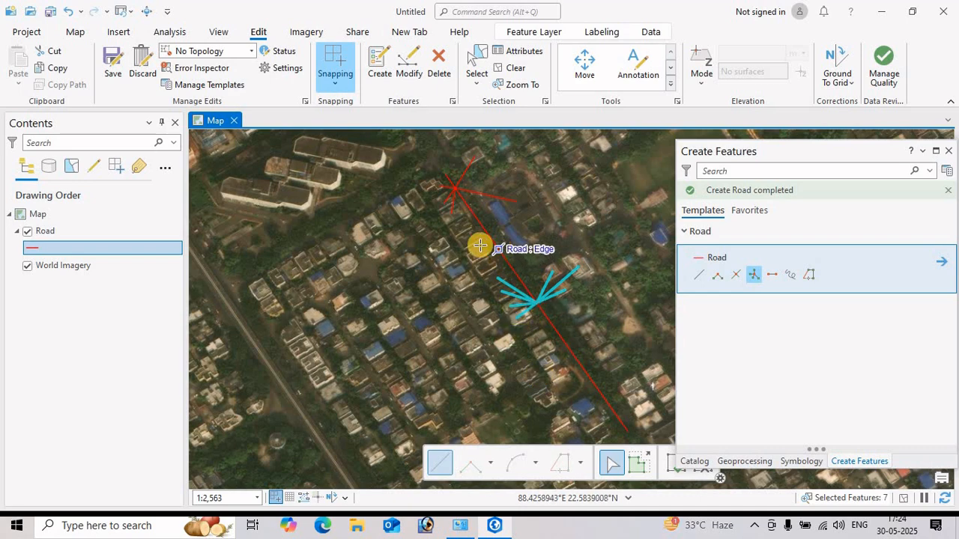
click(471, 238)
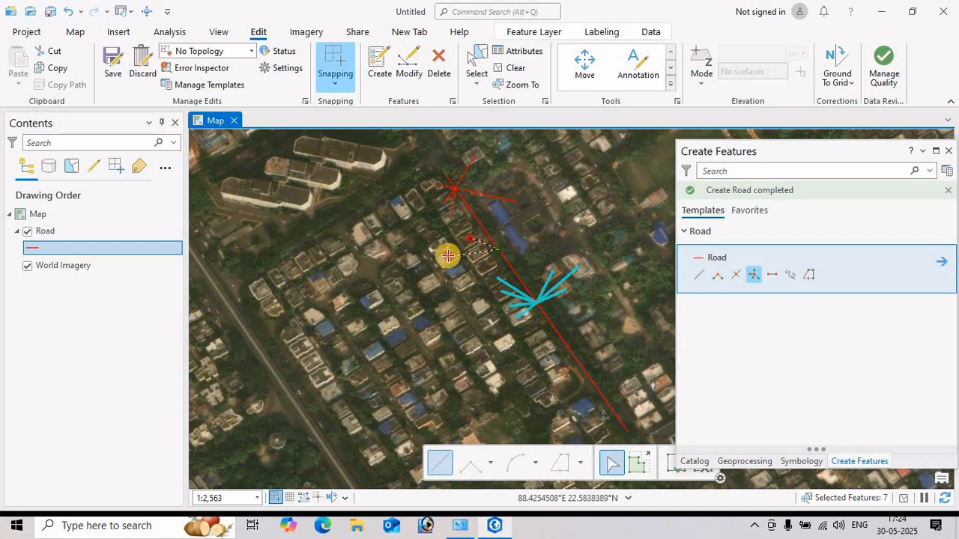
click(443, 245)
click(454, 270)
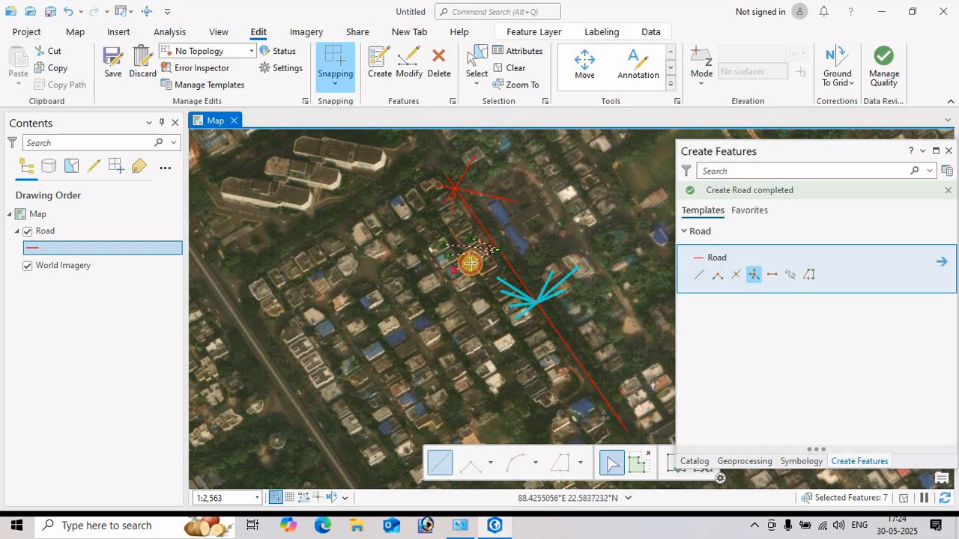
click(484, 268)
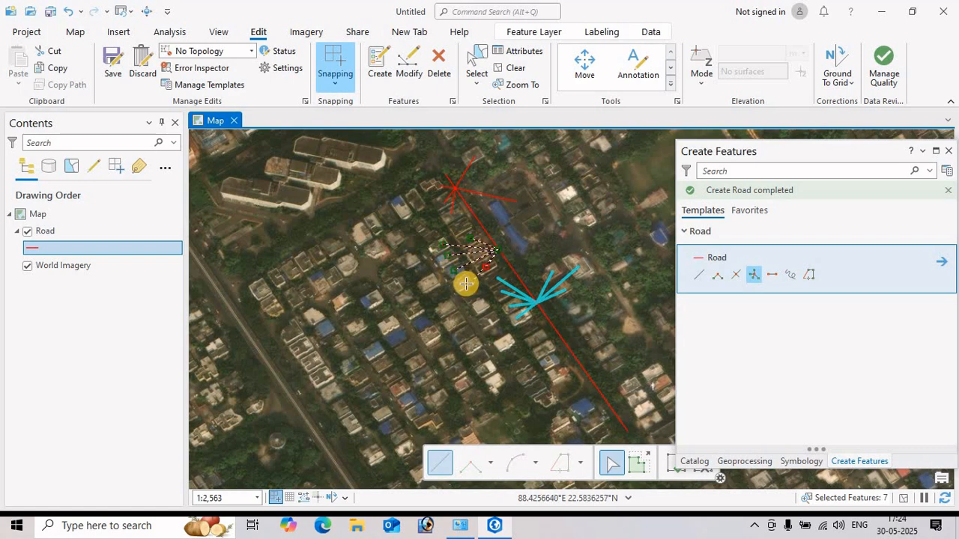
click(465, 282)
double_click(489, 283)
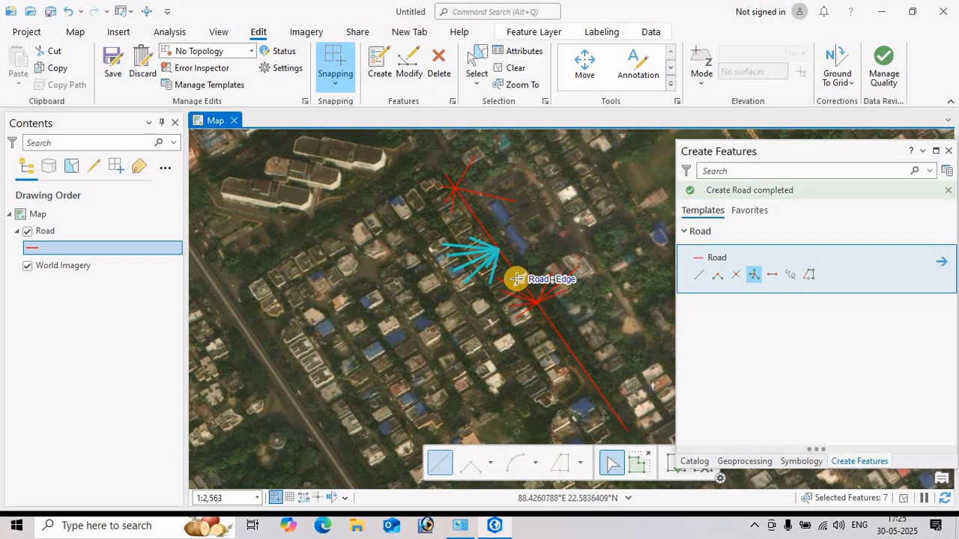
Create a single radial Road line northeast from the straight road, starting between its two southern fans
click(517, 277)
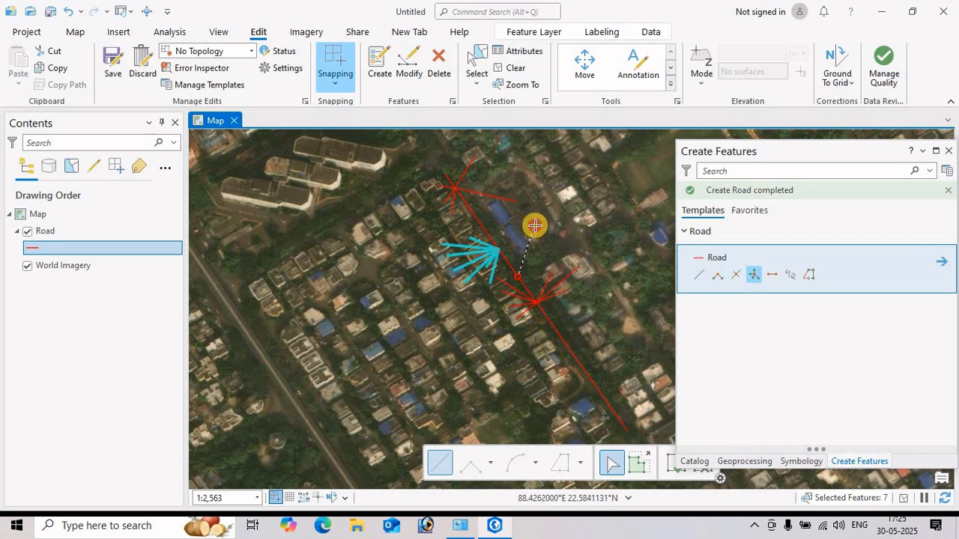
click(535, 225)
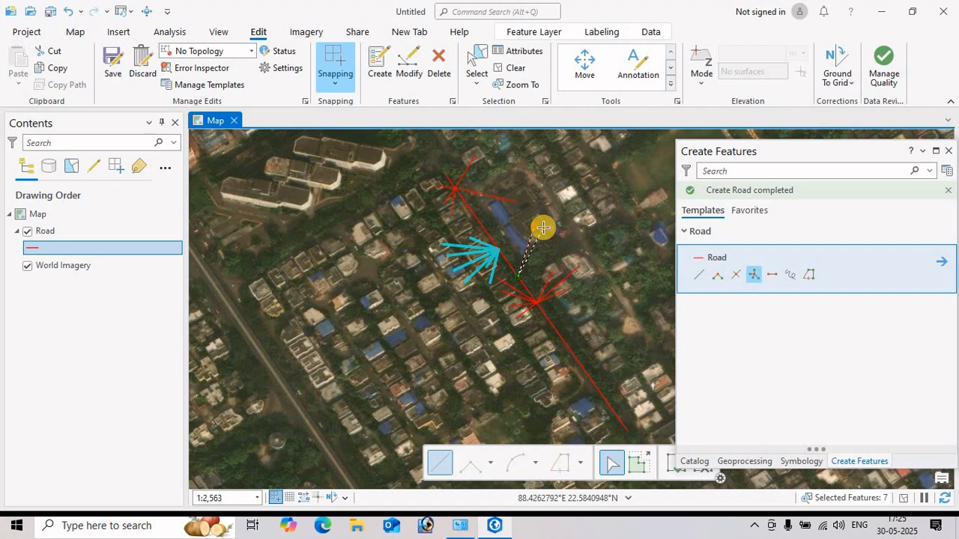
key(F2)
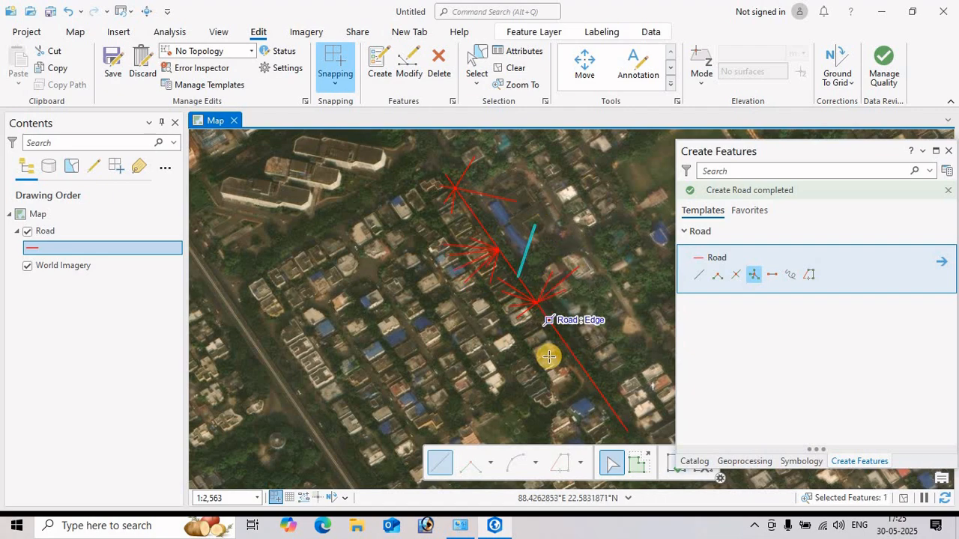
Save all edits made to the Road layer
scroll(549, 344, down, 2)
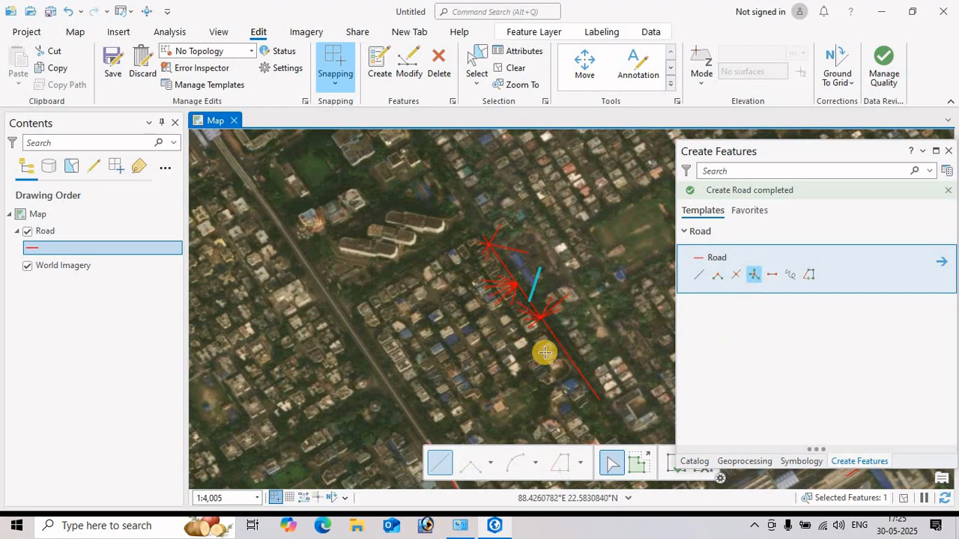
drag(547, 366, 519, 288)
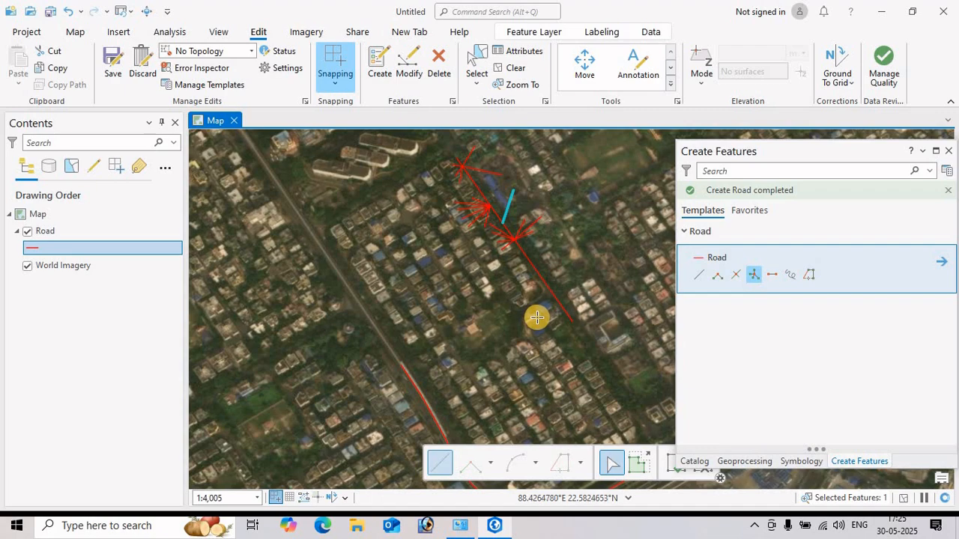
scroll(531, 304, down, 4)
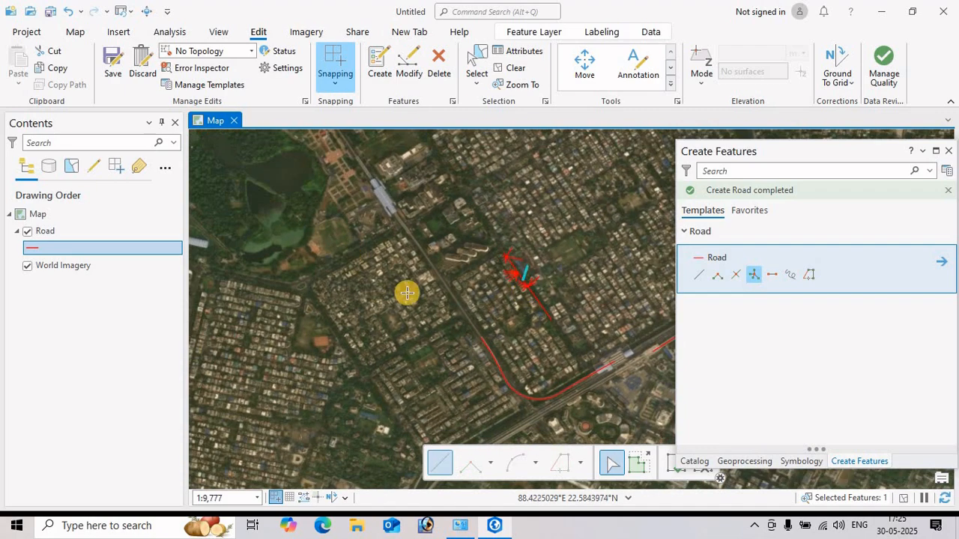
drag(491, 363, 415, 233)
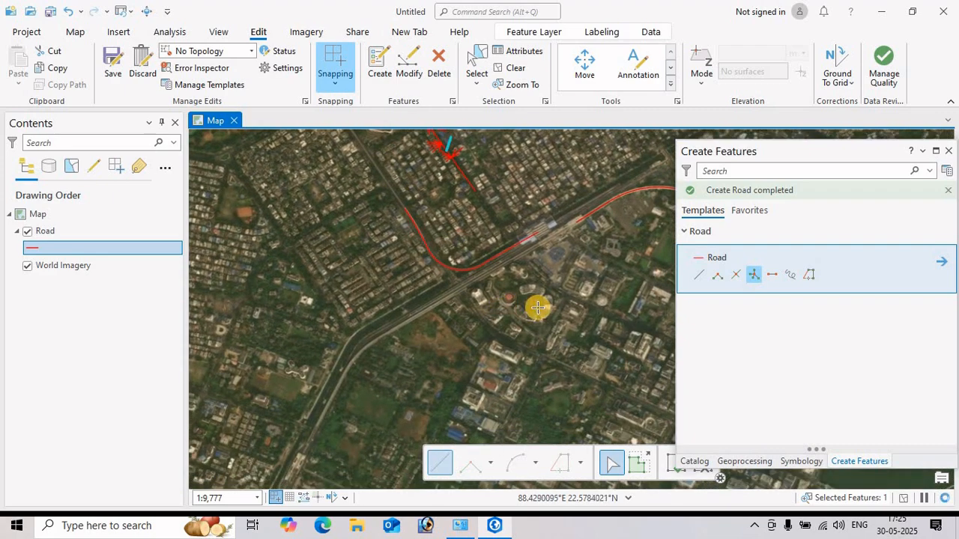
scroll(535, 306, up, 4)
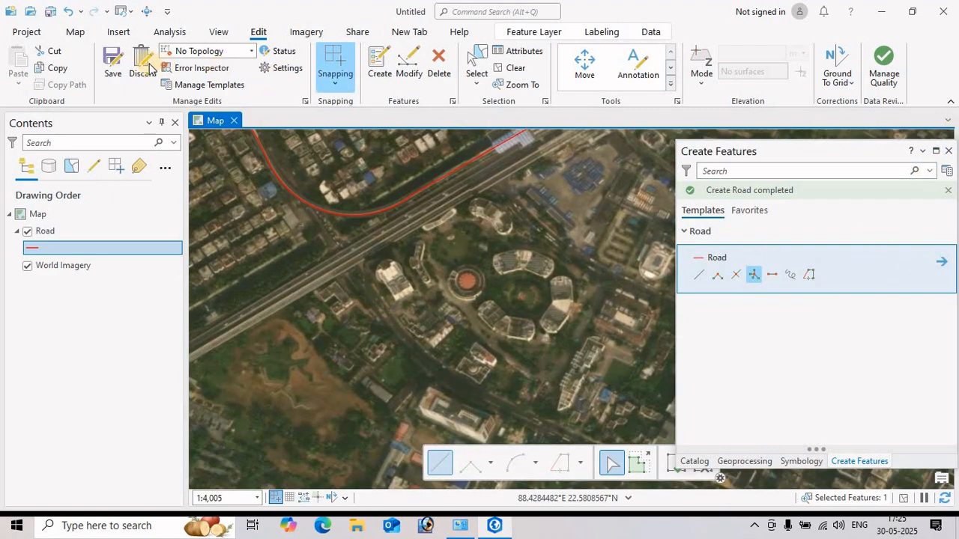
click(113, 64)
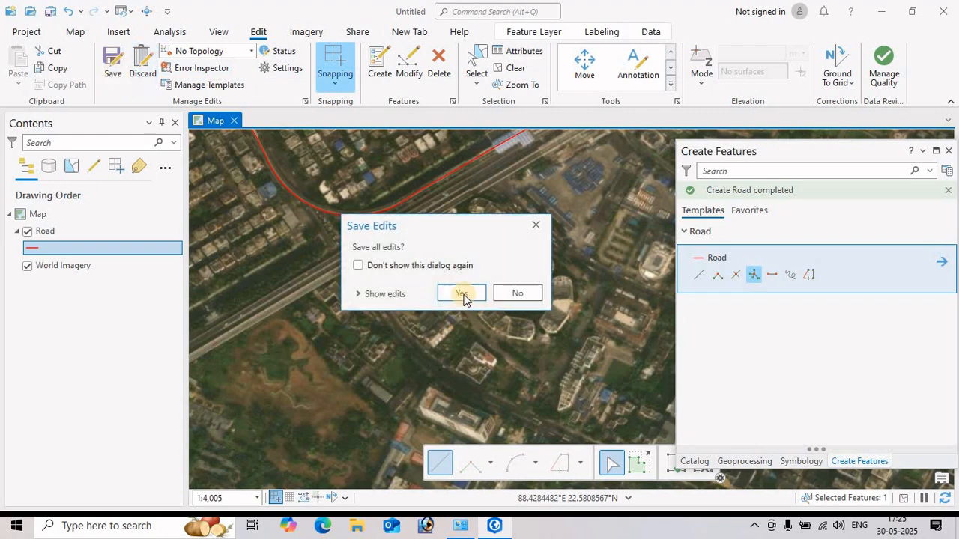
click(460, 293)
scroll(473, 271, up, 4)
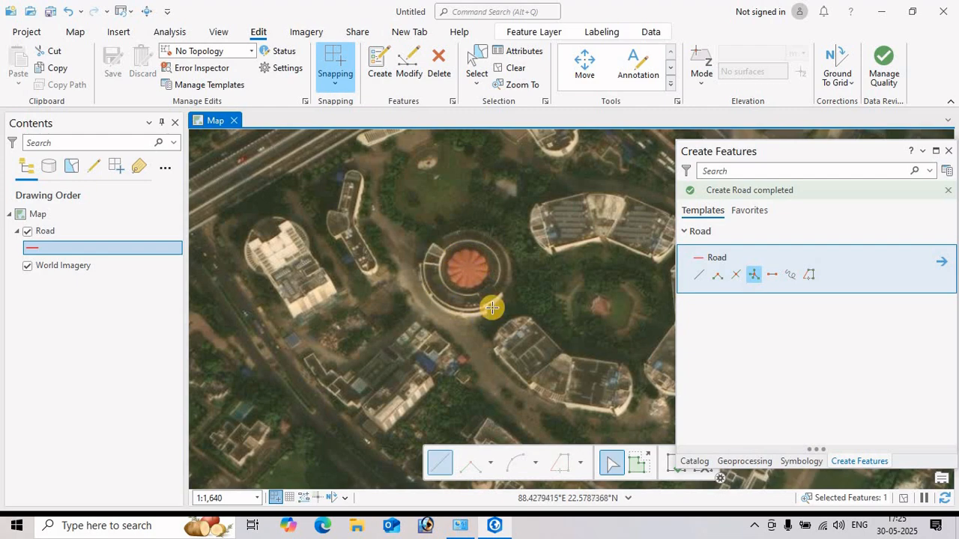
scroll(481, 279, down, 2)
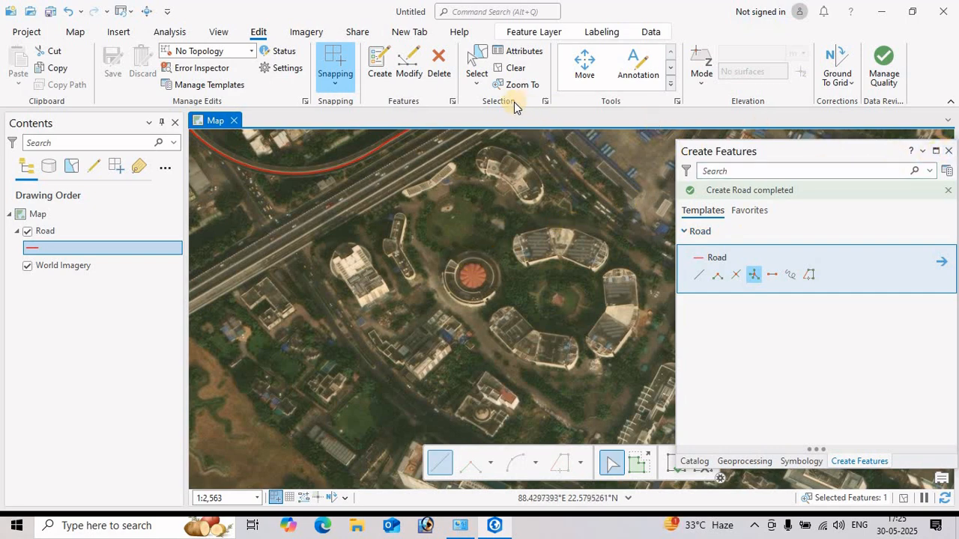
Create a polygon shapefile named zzzz in the ea folder, taking its coordinate system from the Road layer
click(695, 460)
right_click(758, 343)
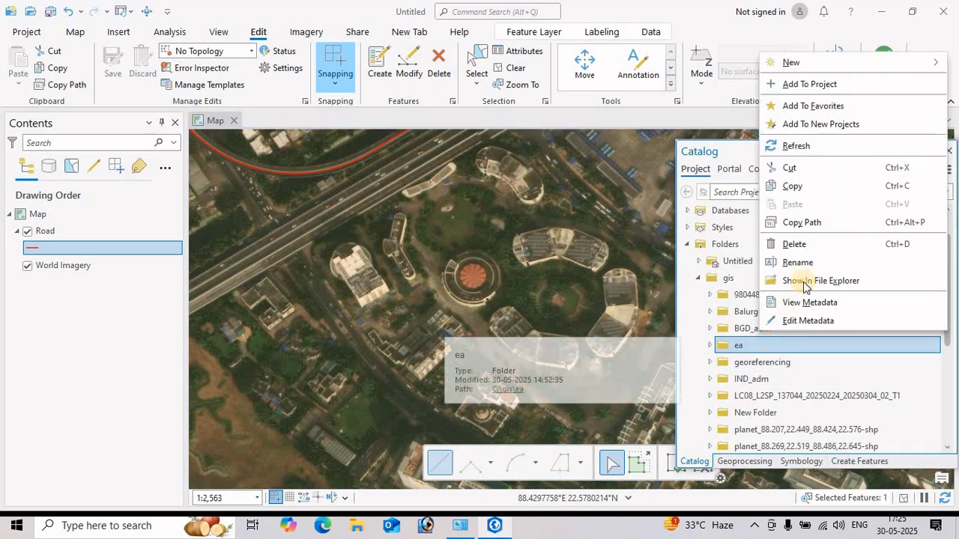
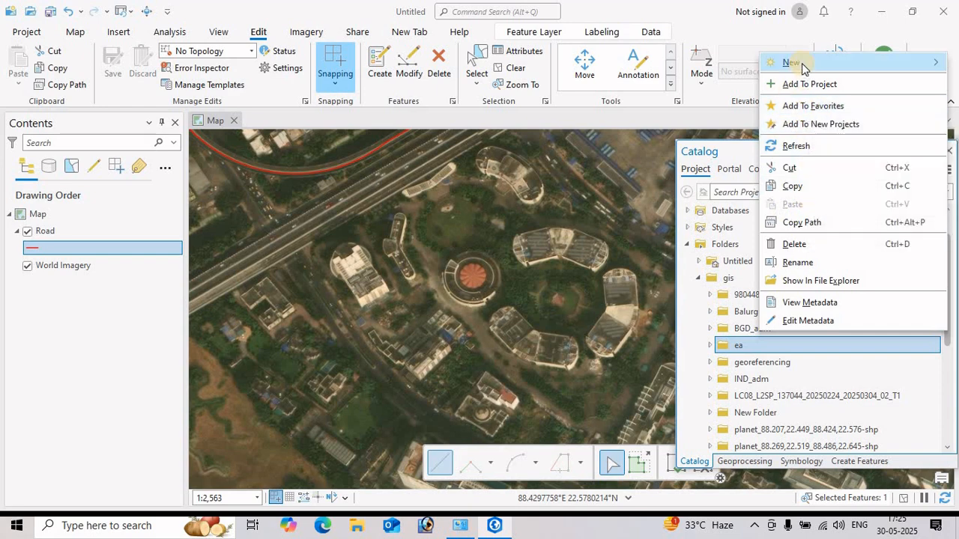
mouse_move(802, 64)
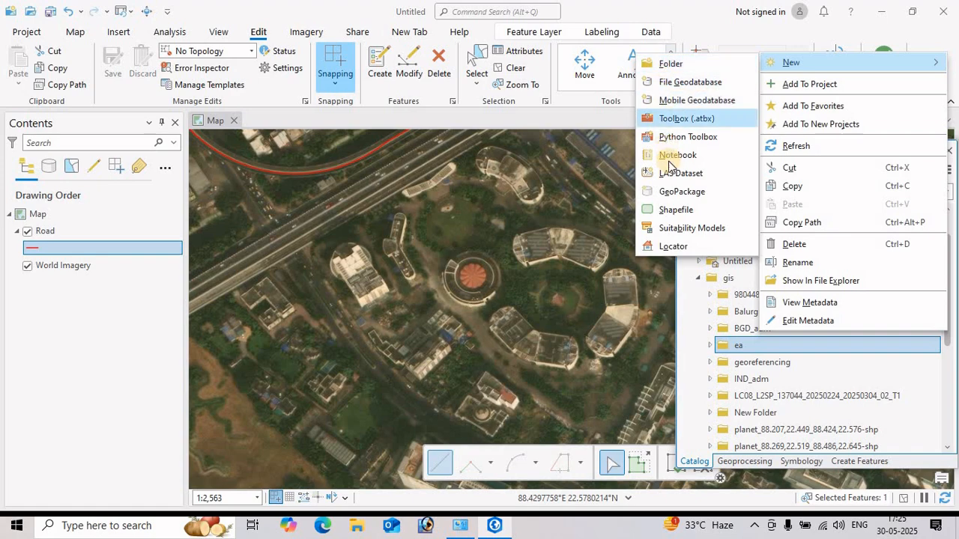
click(676, 215)
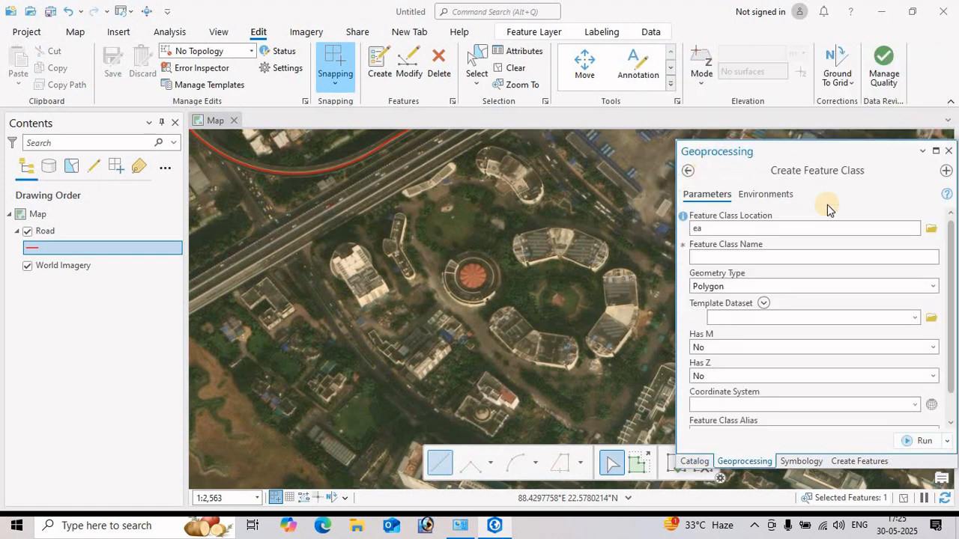
click(730, 258)
text(zzzz)
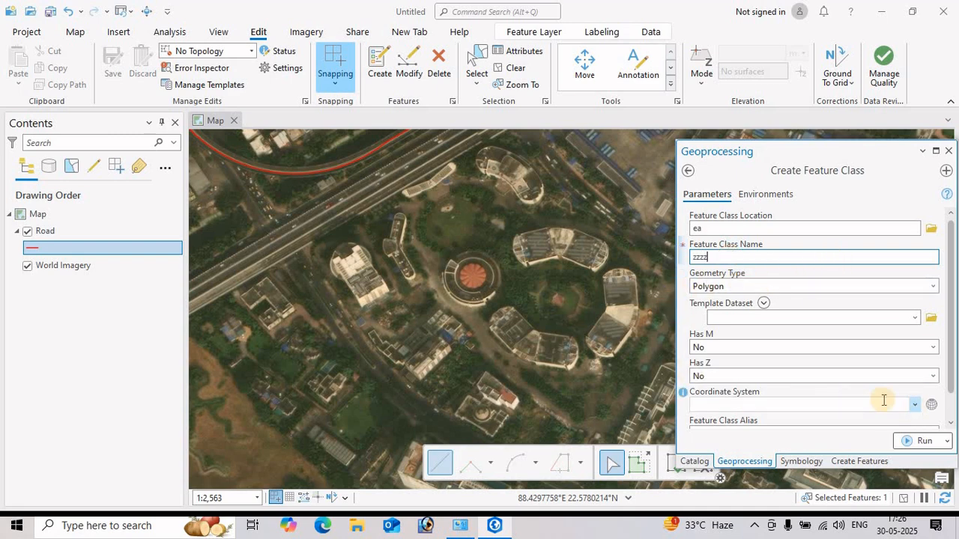
click(917, 408)
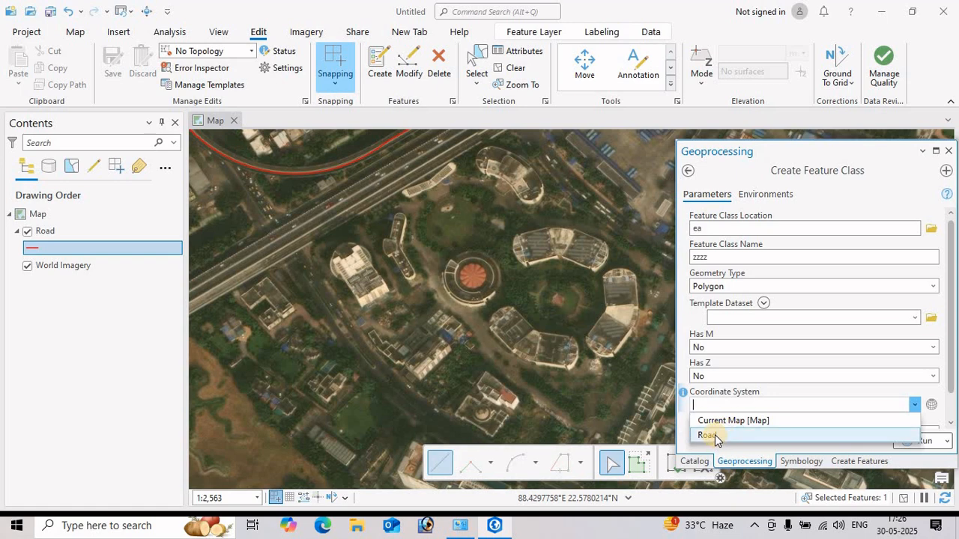
click(707, 435)
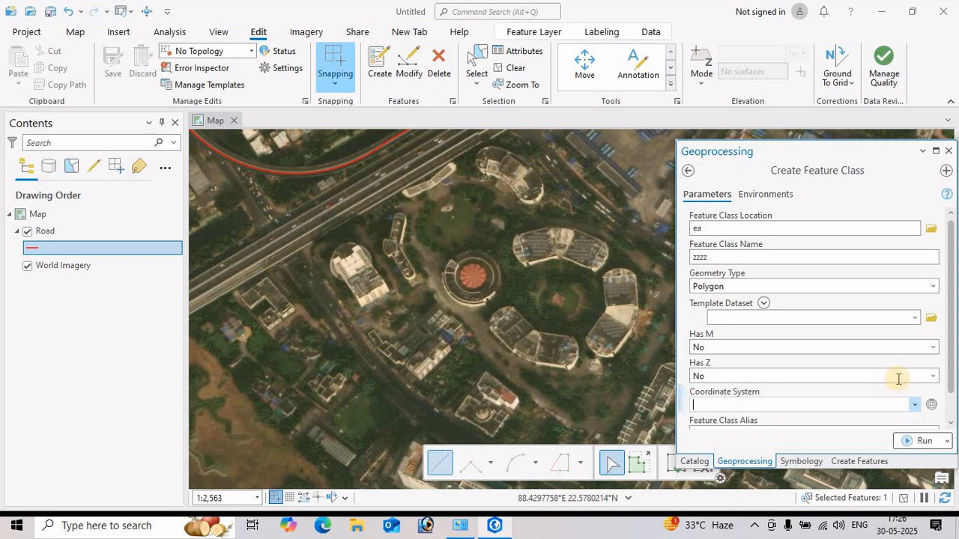
click(921, 443)
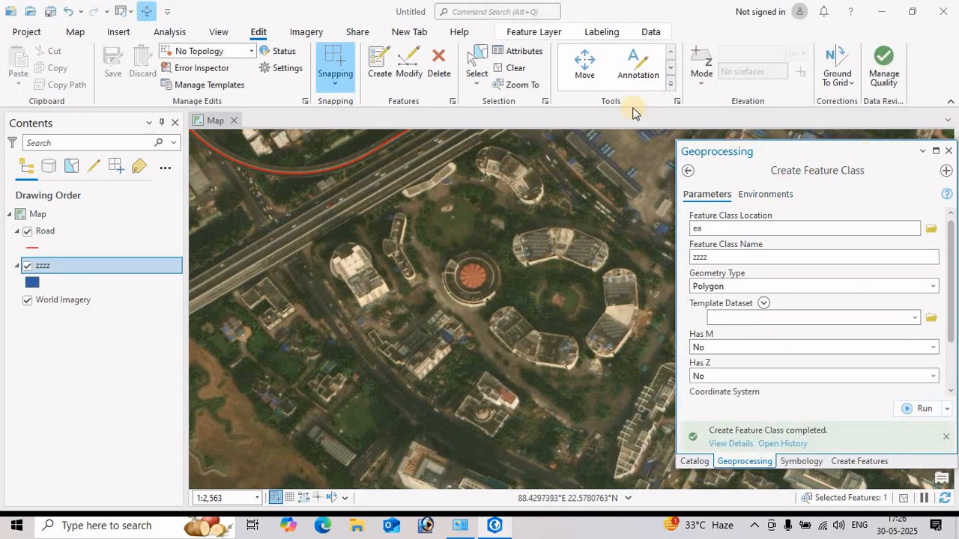
Create a circular zzzz polygon covering the orange dome at the centre of the round building
click(377, 66)
click(709, 286)
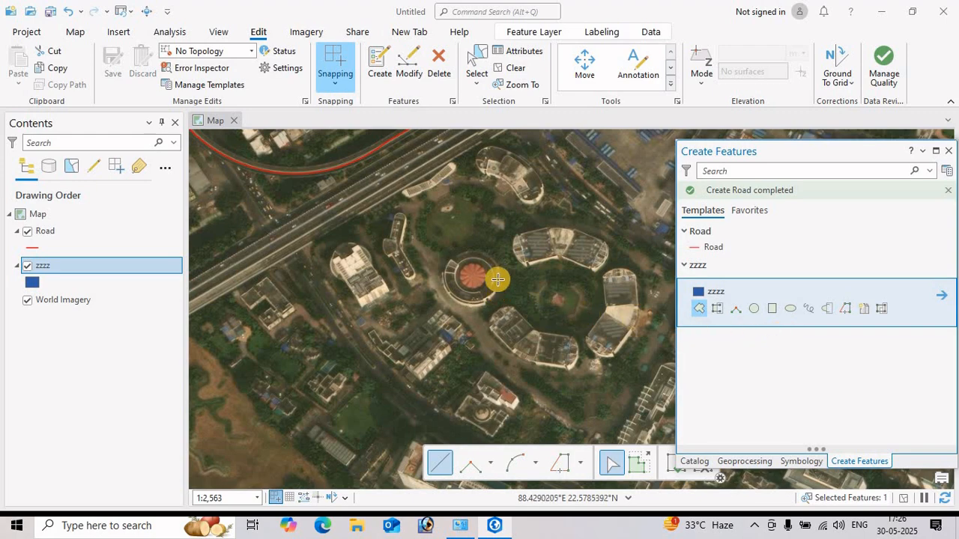
scroll(497, 277, up, 2)
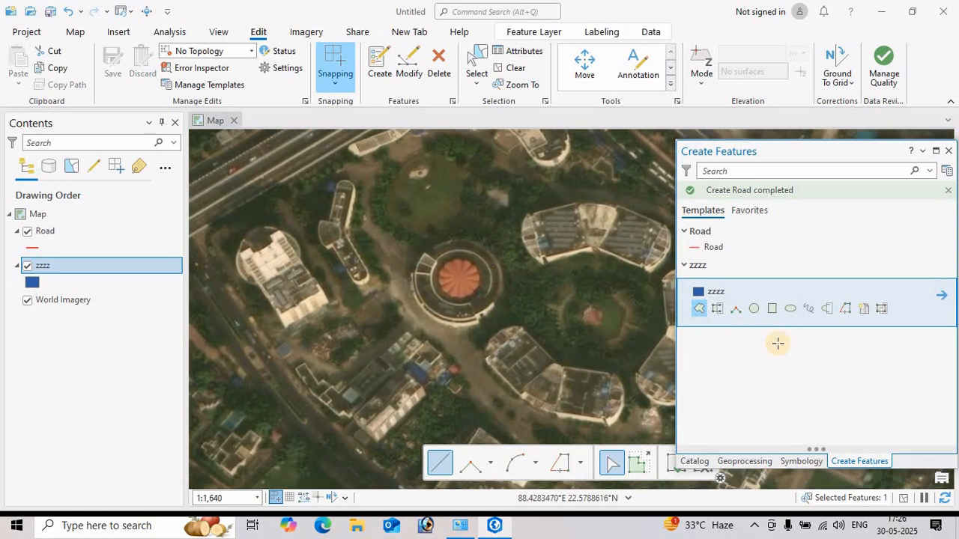
click(753, 310)
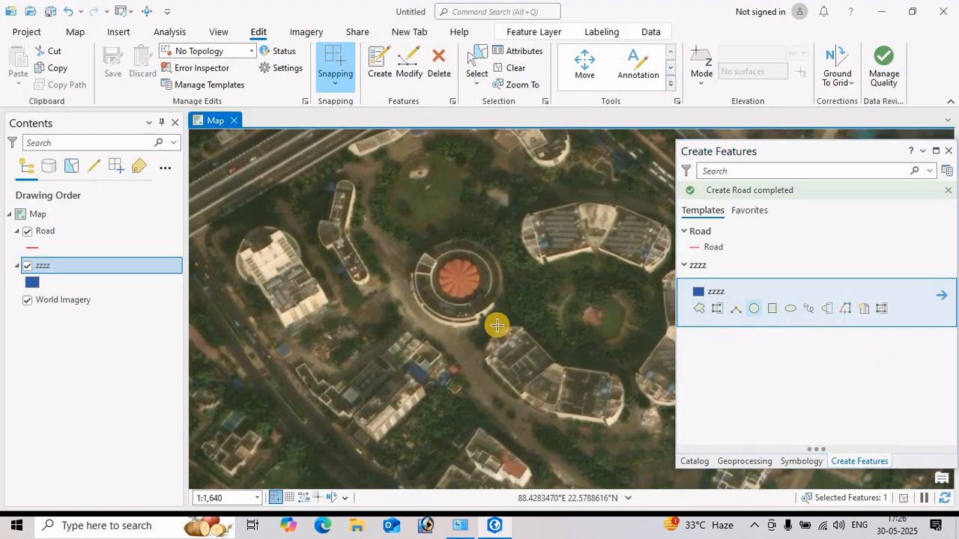
click(459, 279)
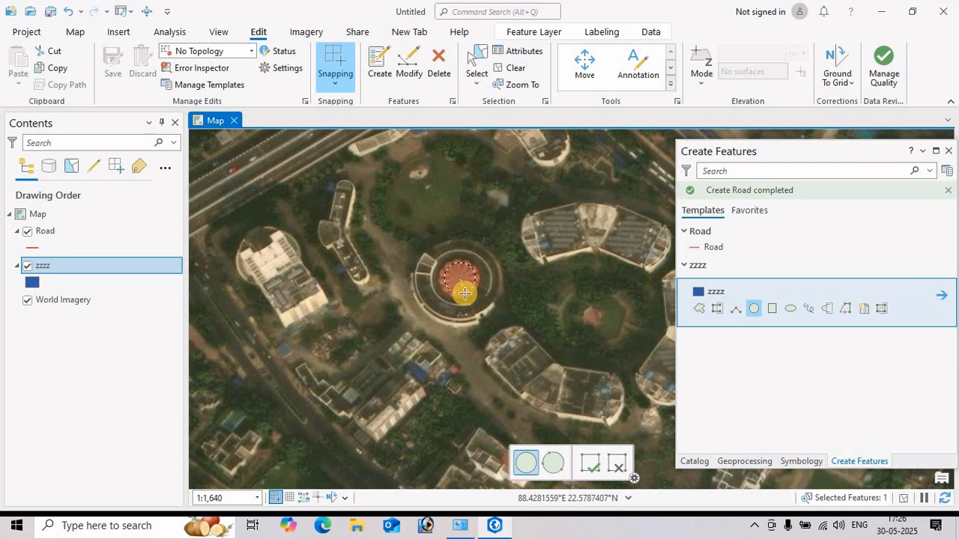
click(466, 296)
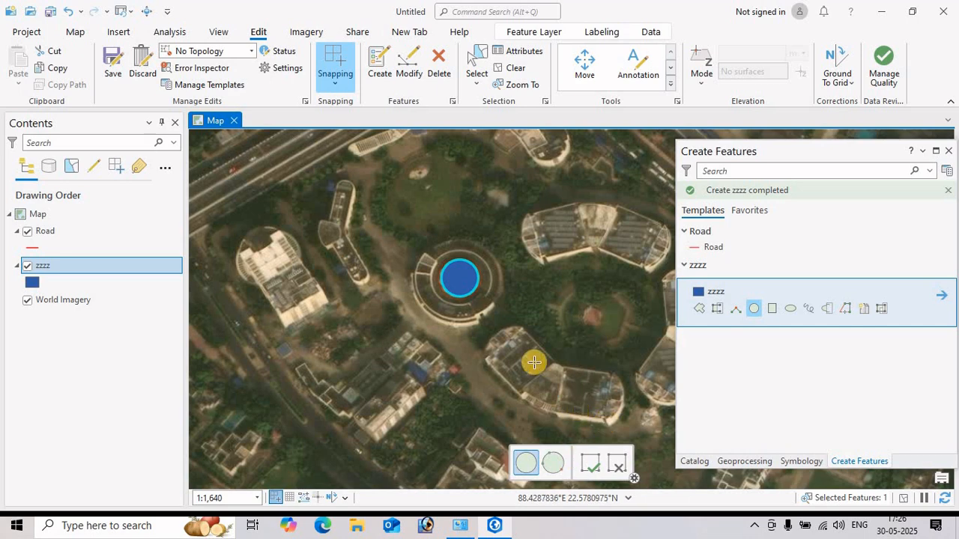
Create an elliptical zzzz polygon over the round garden east of the domed building
click(789, 307)
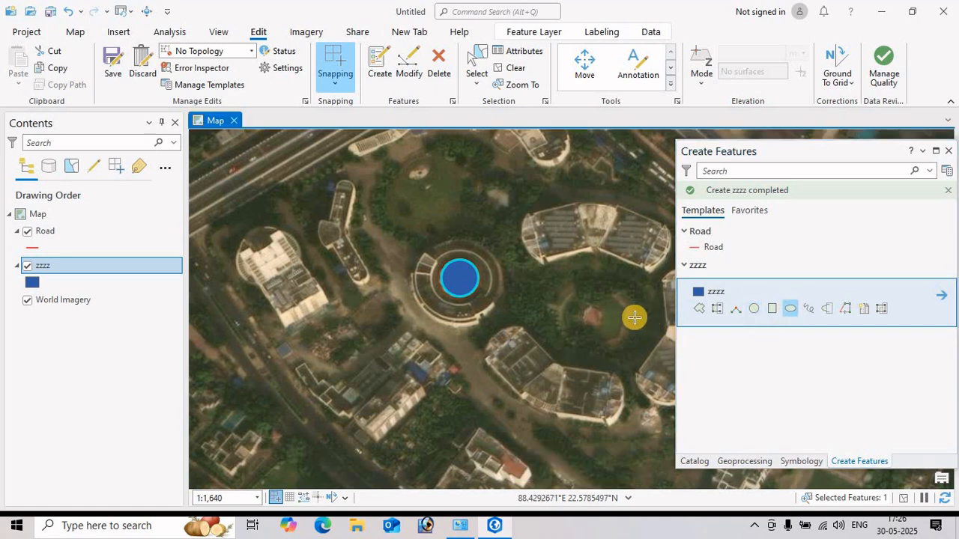
click(594, 318)
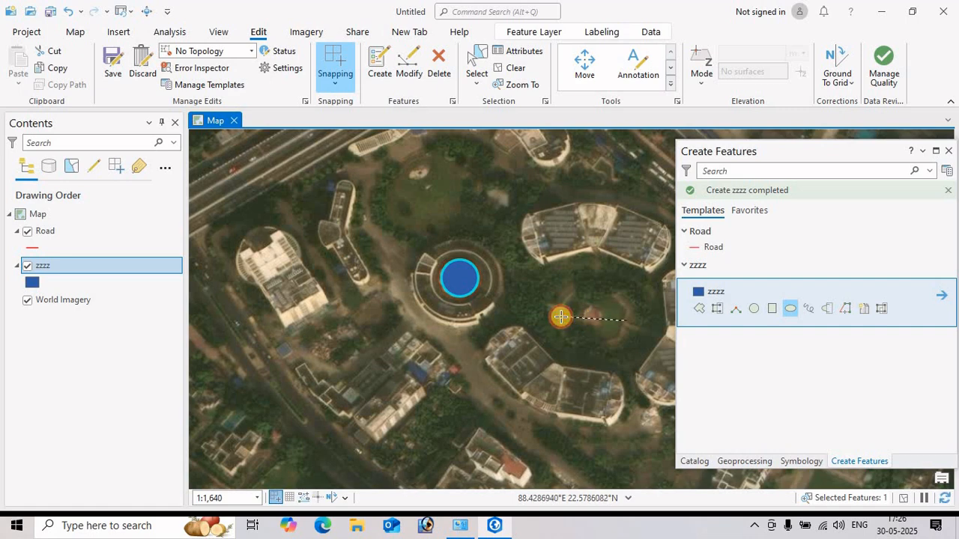
click(560, 317)
click(562, 339)
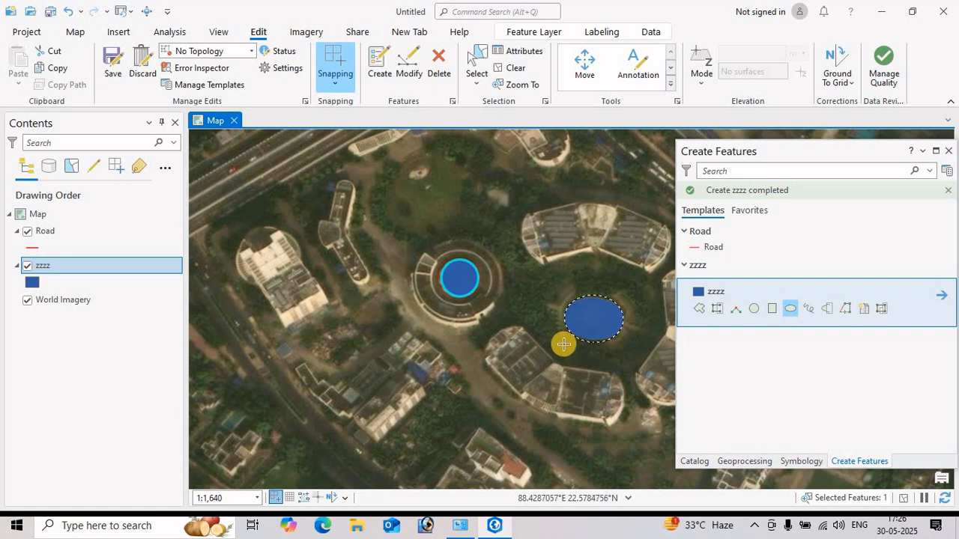
click(563, 343)
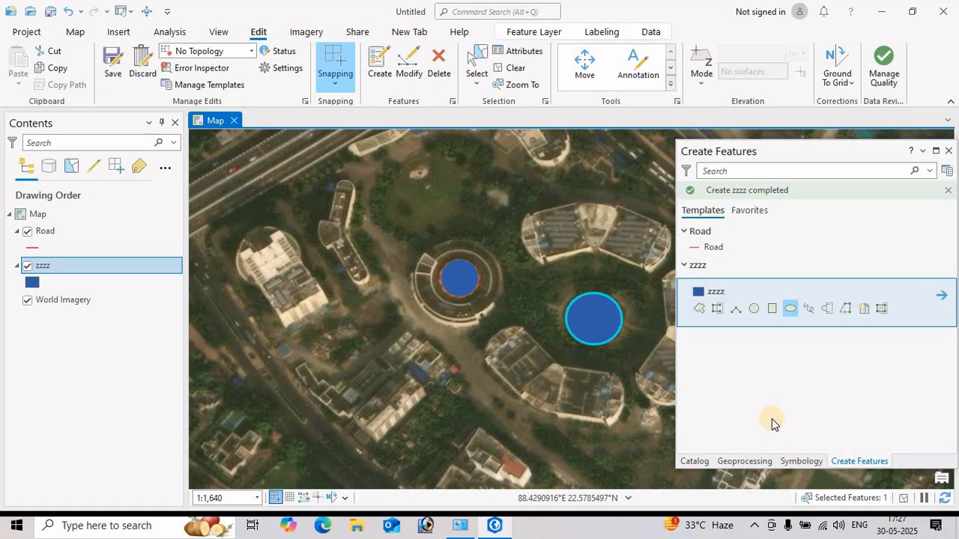
Digitize a six-vertex zzzz polygon around the curved building beside the highway, north of the domed building
drag(457, 410, 442, 530)
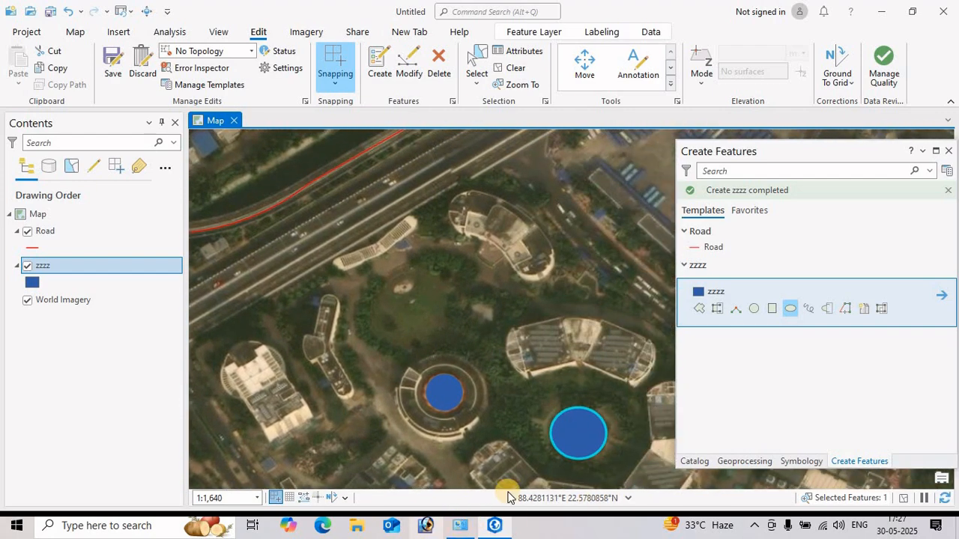
drag(459, 374, 431, 369)
scroll(462, 390, up, 3)
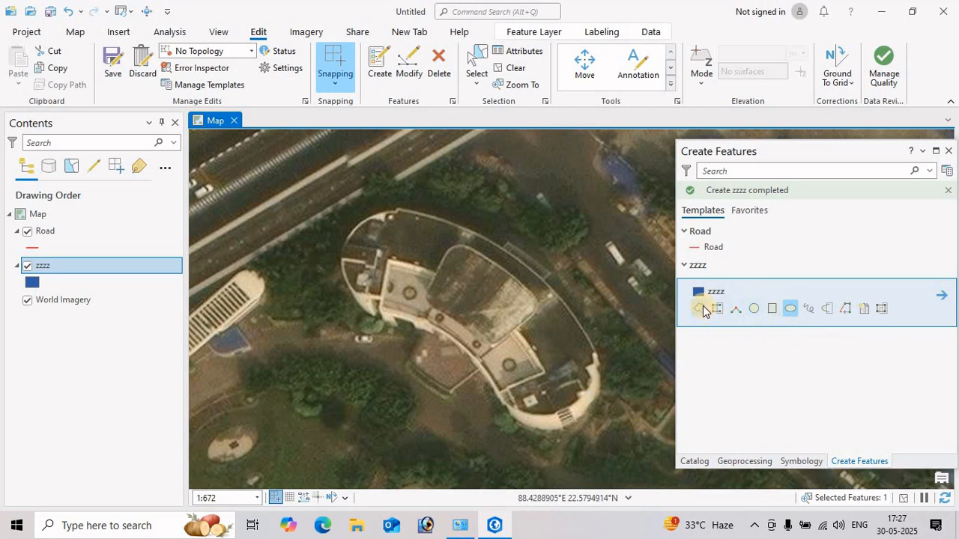
click(700, 310)
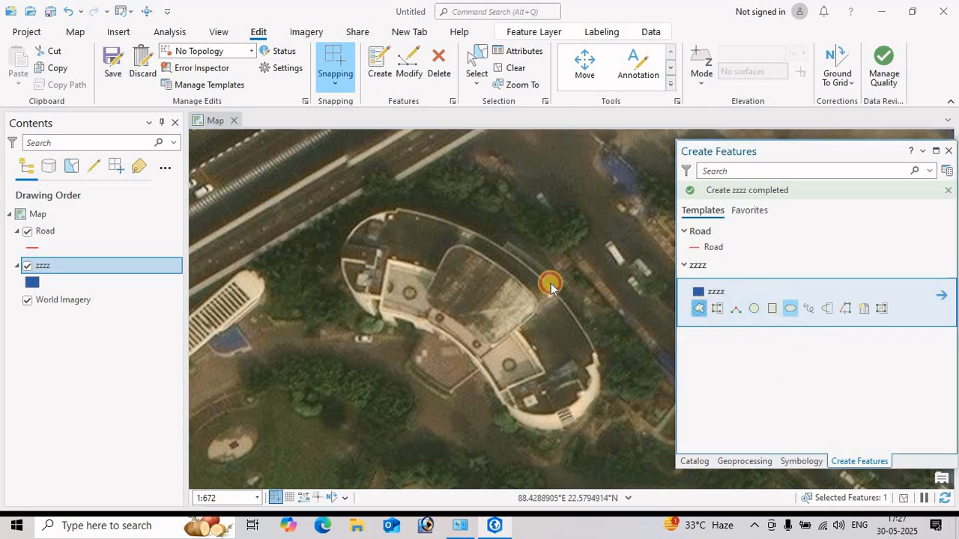
click(333, 200)
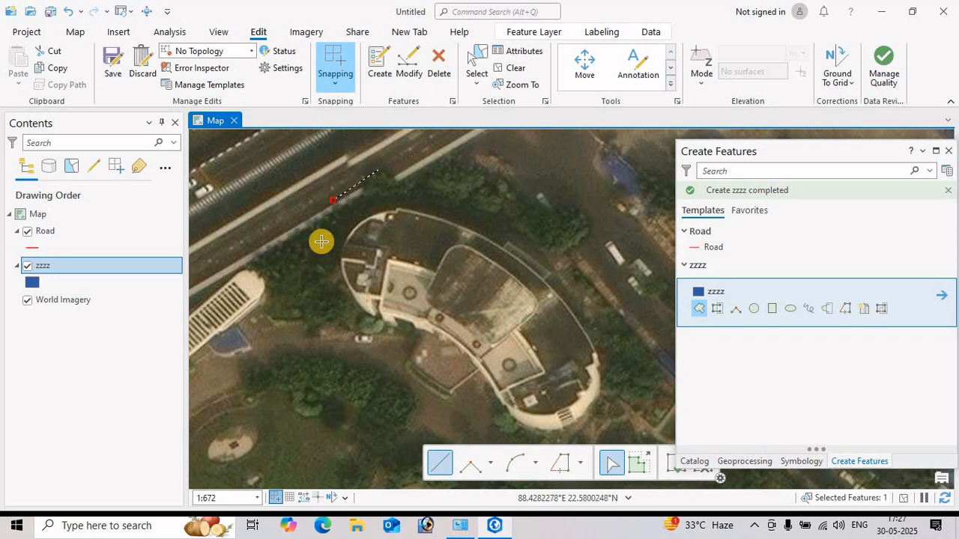
click(295, 299)
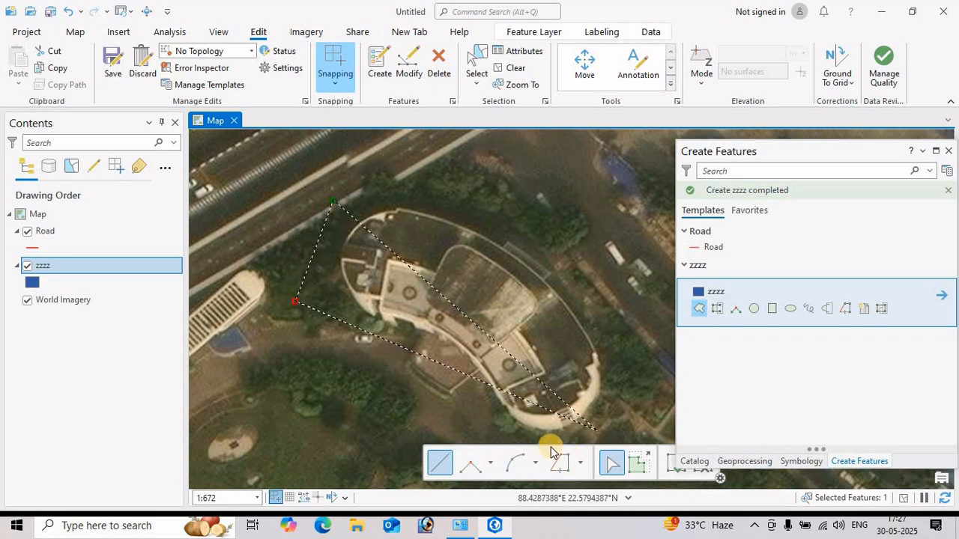
click(510, 433)
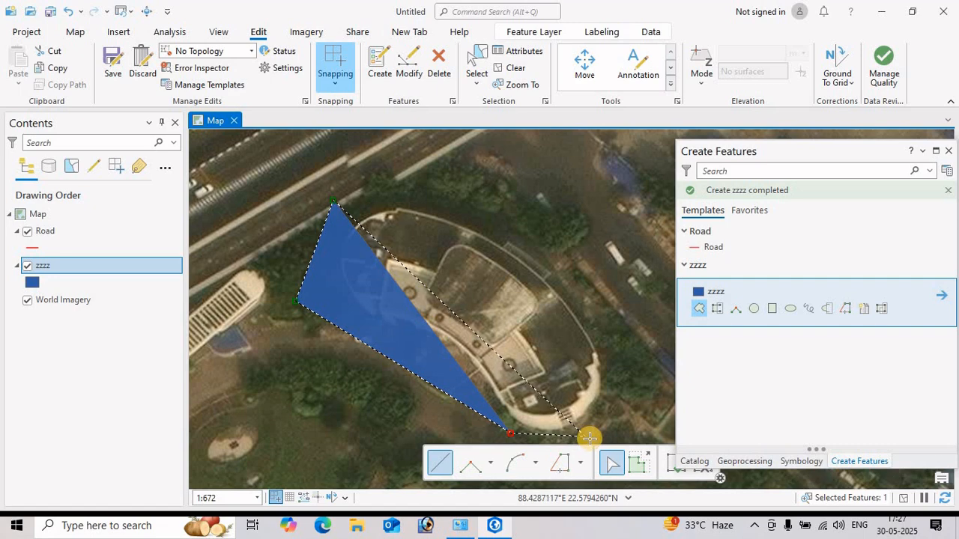
click(596, 438)
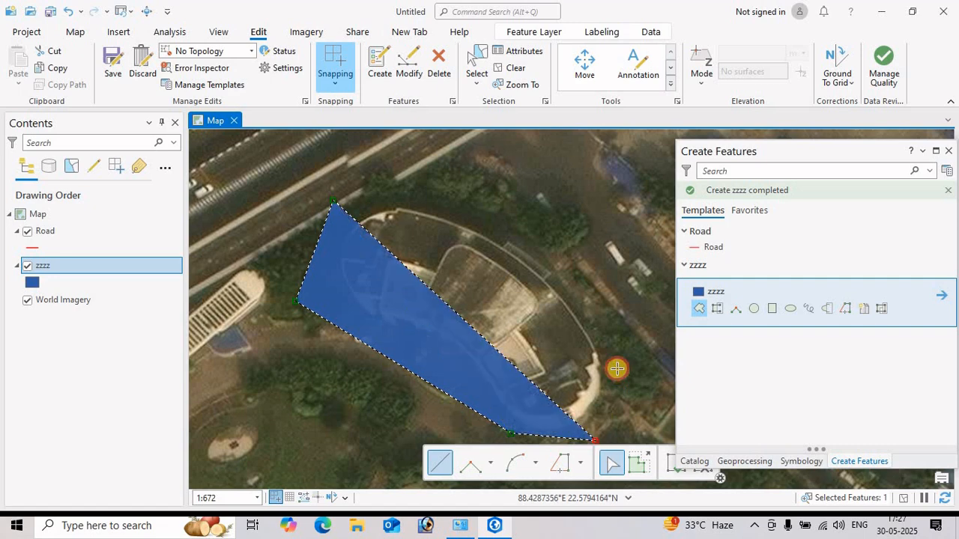
click(614, 291)
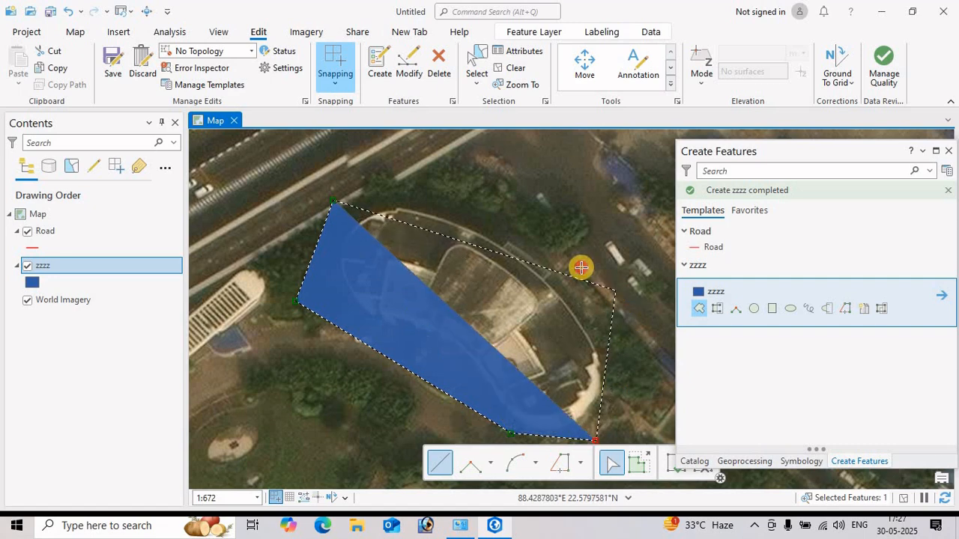
double_click(445, 180)
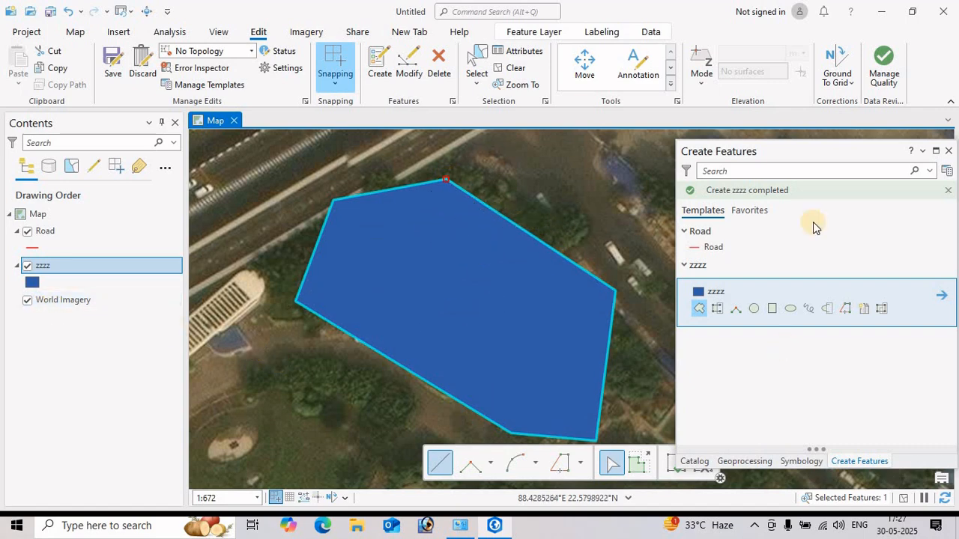
right_click(556, 209)
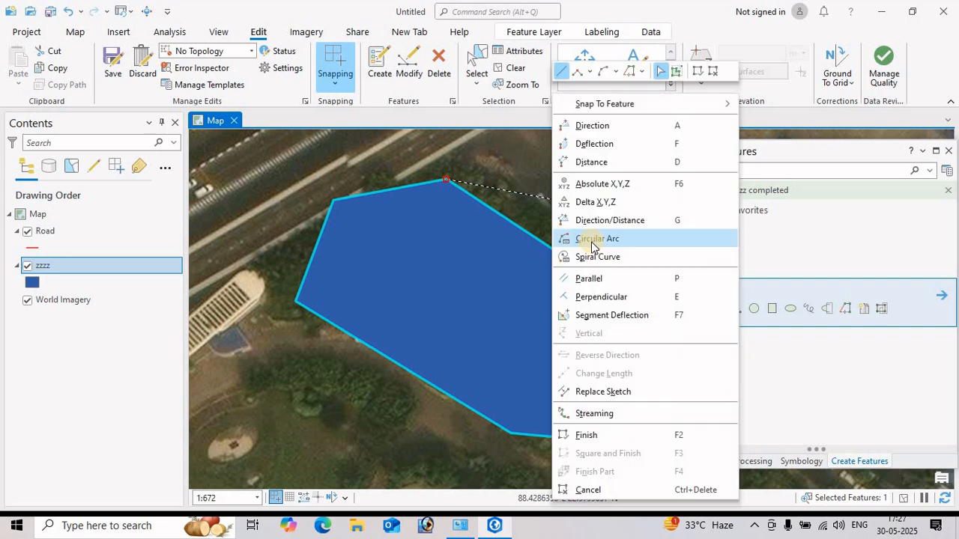
click(587, 436)
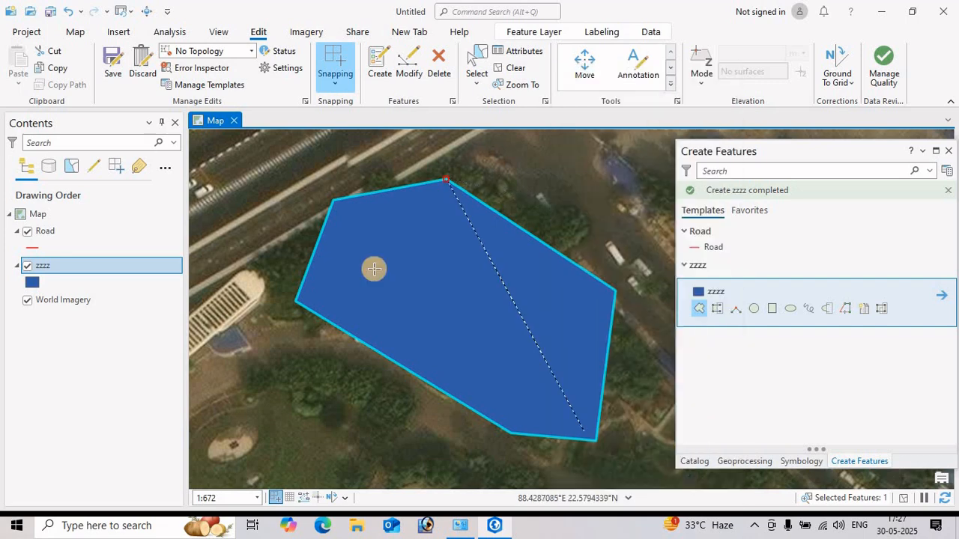
right_click(455, 186)
click(474, 435)
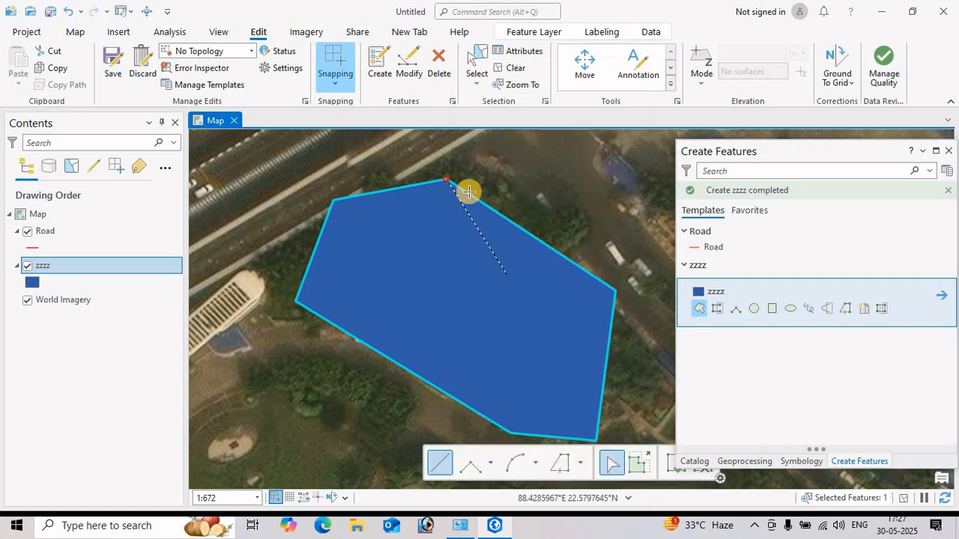
click(455, 258)
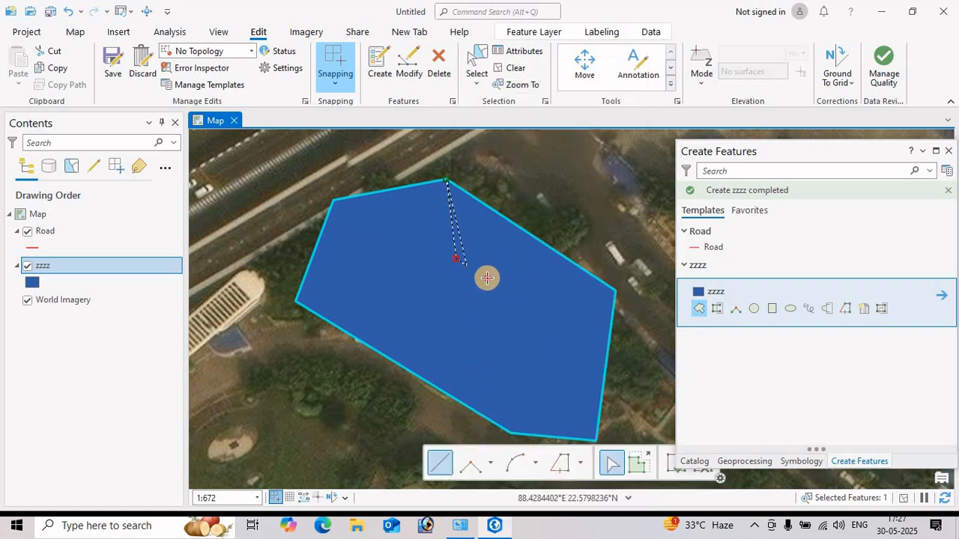
double_click(533, 293)
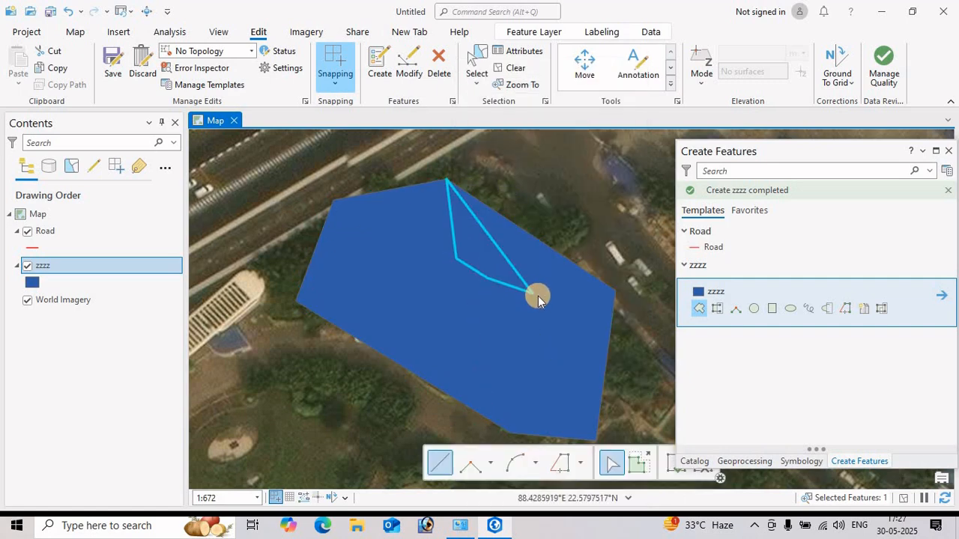
key(Delete)
click(524, 297)
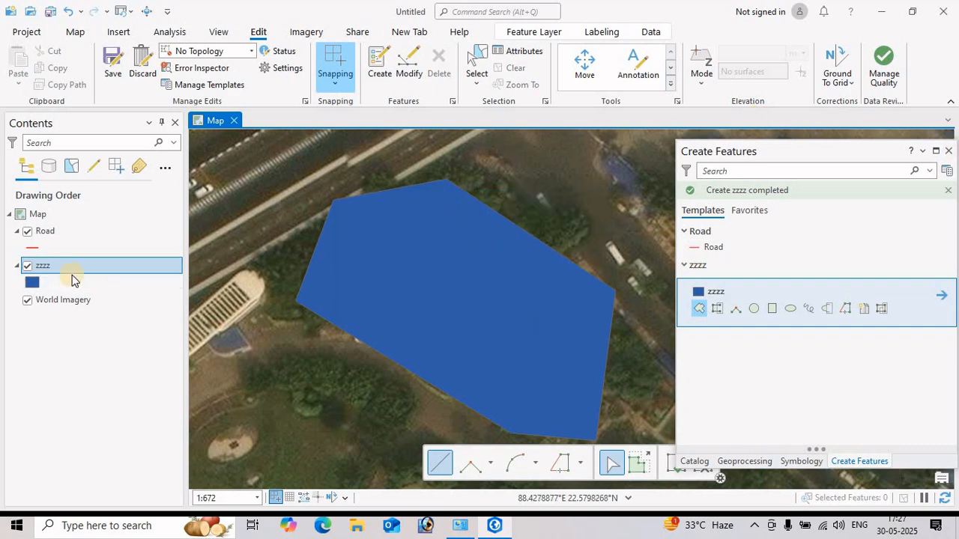
Style the zzzz polygon layer with no fill colour and a red outline
click(31, 284)
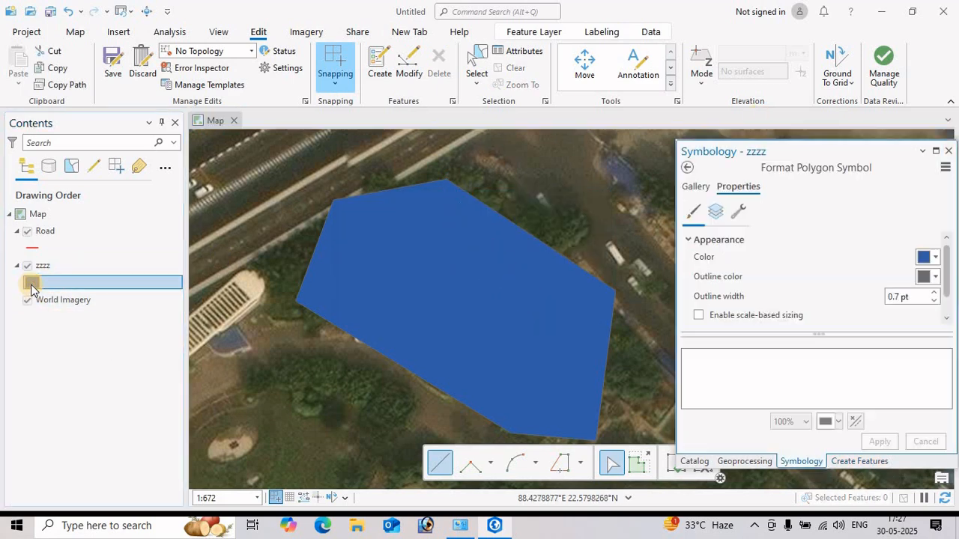
click(926, 260)
click(797, 276)
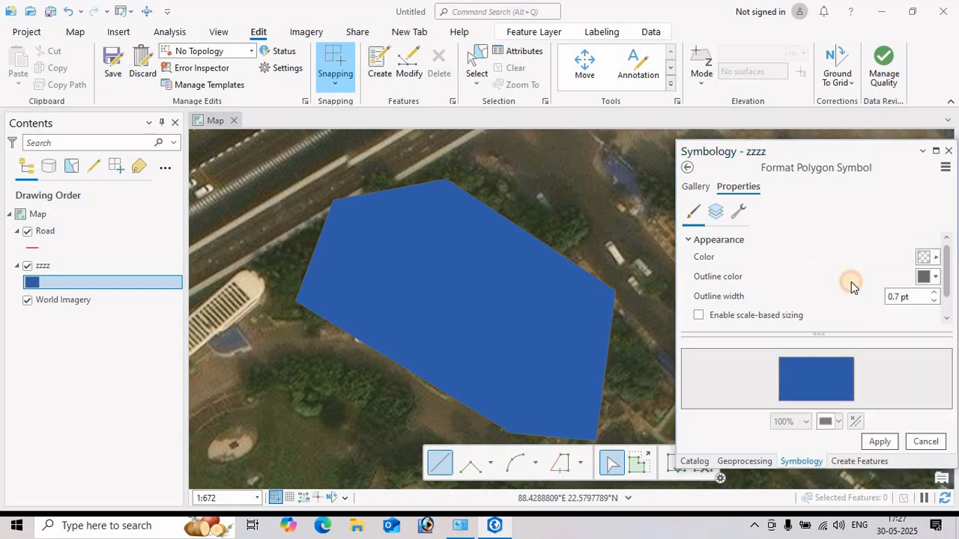
click(927, 279)
click(797, 353)
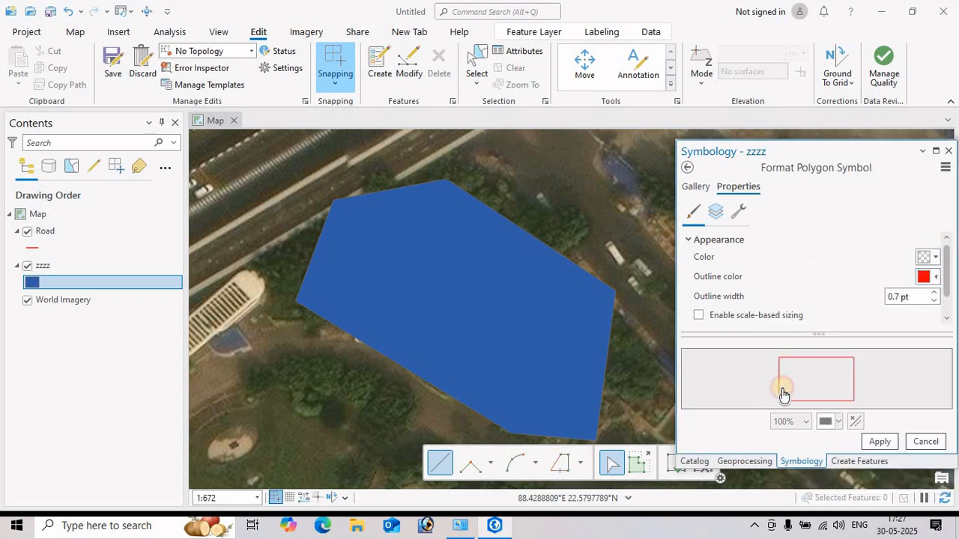
click(873, 442)
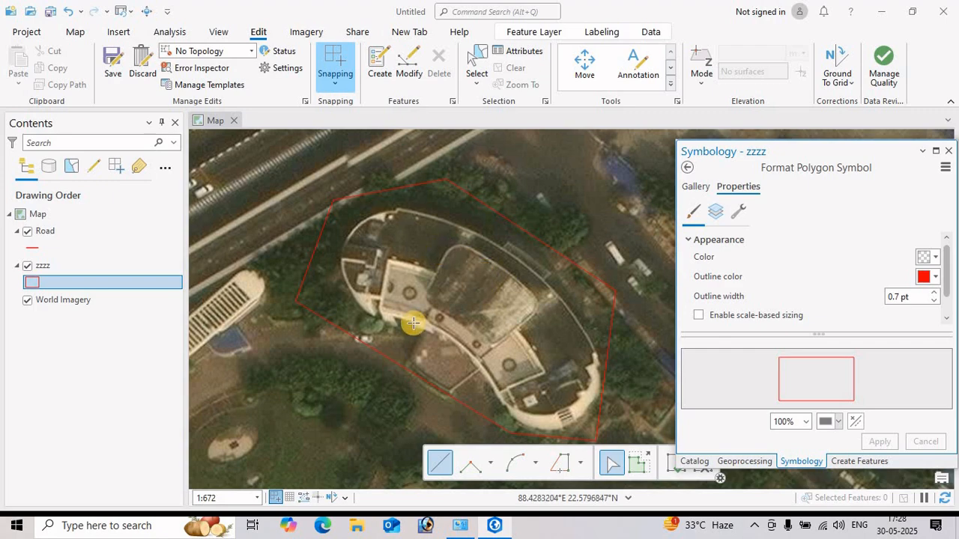
Select the zzzz polygon around the curved building and start the Split tool on it
scroll(412, 323, up, 1)
scroll(447, 261, up, 1)
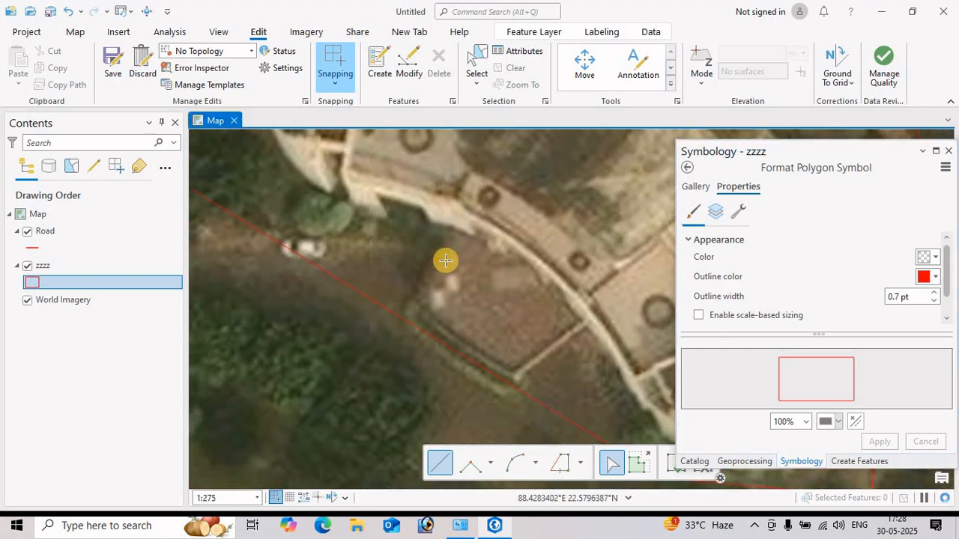
scroll(446, 260, down, 2)
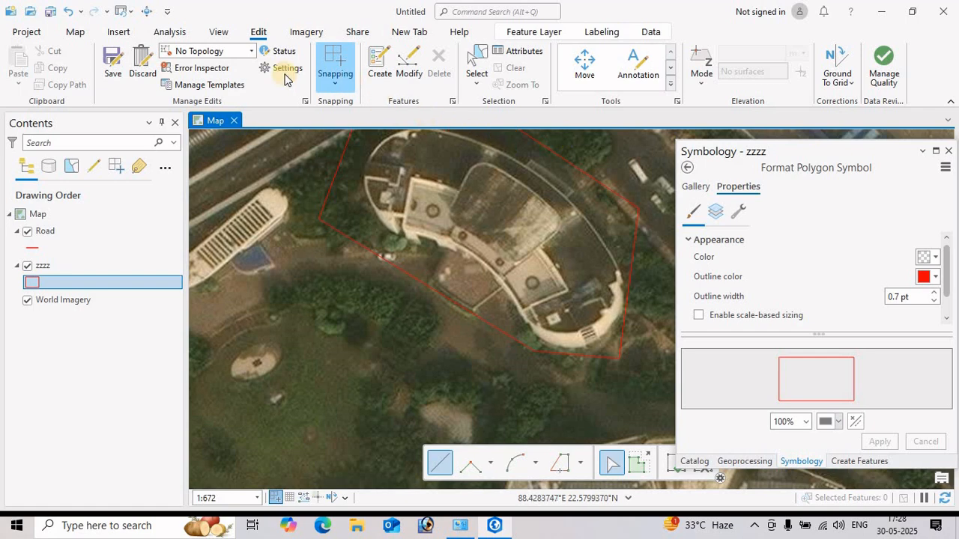
click(477, 64)
click(480, 140)
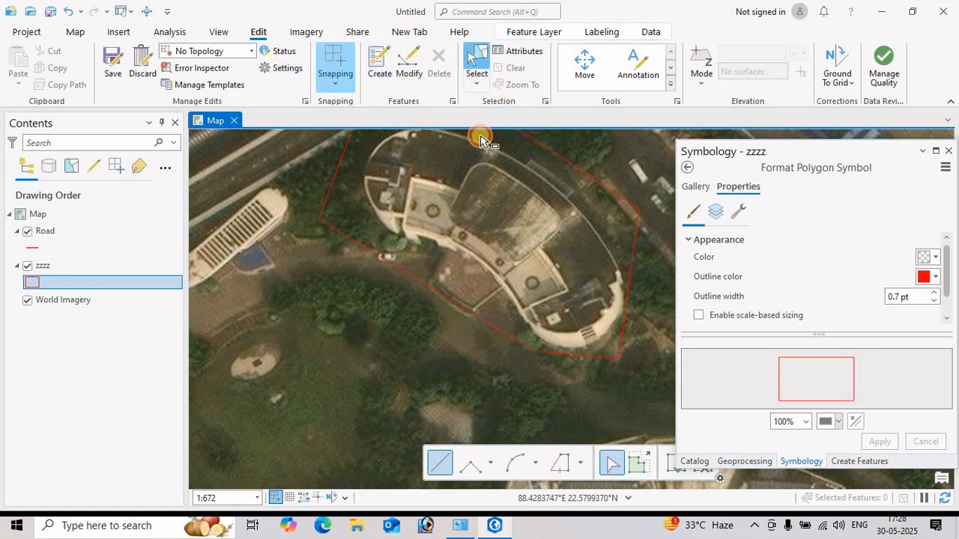
click(586, 325)
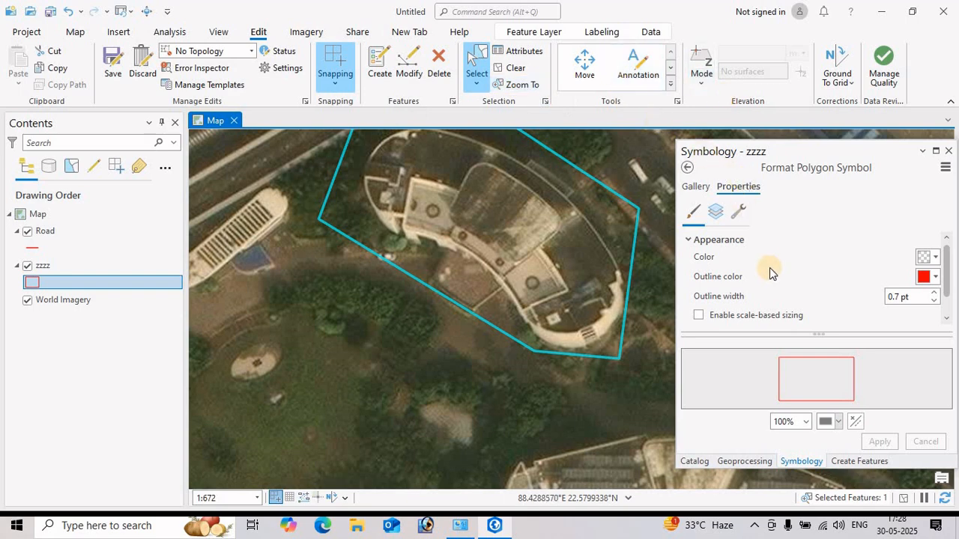
click(670, 84)
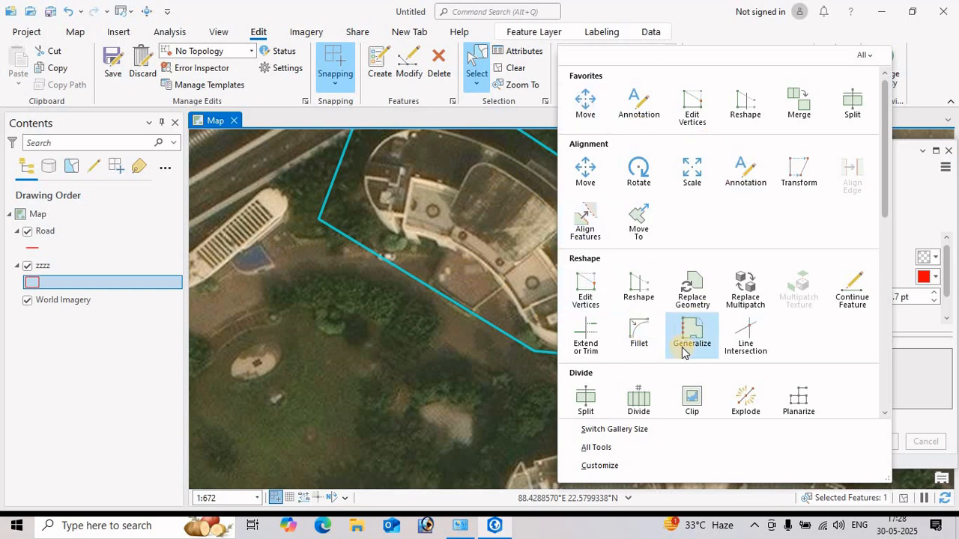
click(851, 108)
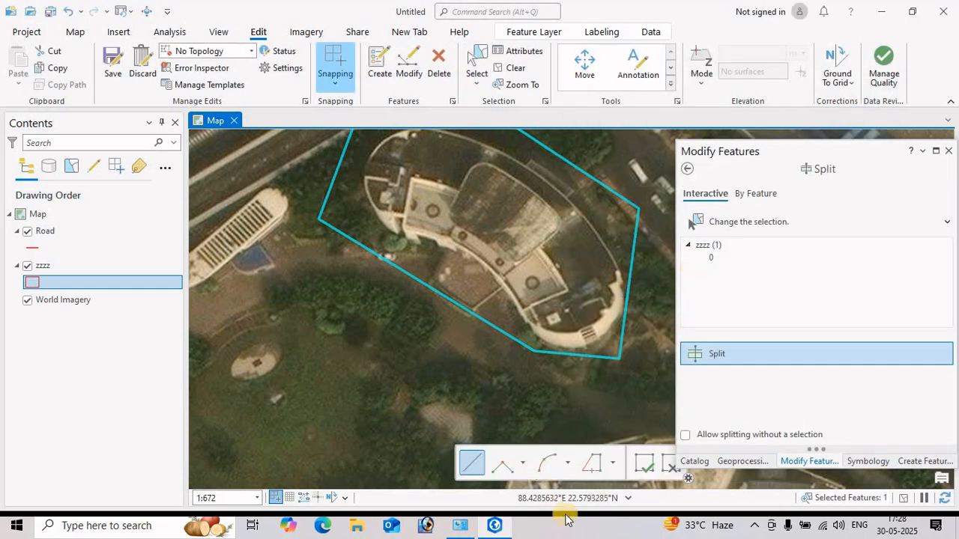
Begin the split line outside the polygon's southwest edge, run it straight to the building's corner, and add an arc along the concave wall
click(513, 470)
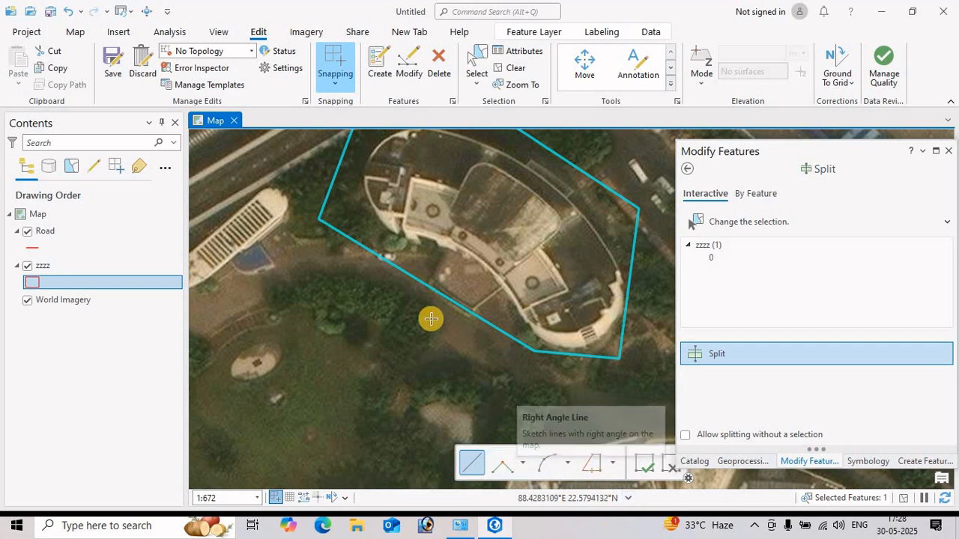
drag(412, 272, 434, 324)
scroll(424, 321, up, 2)
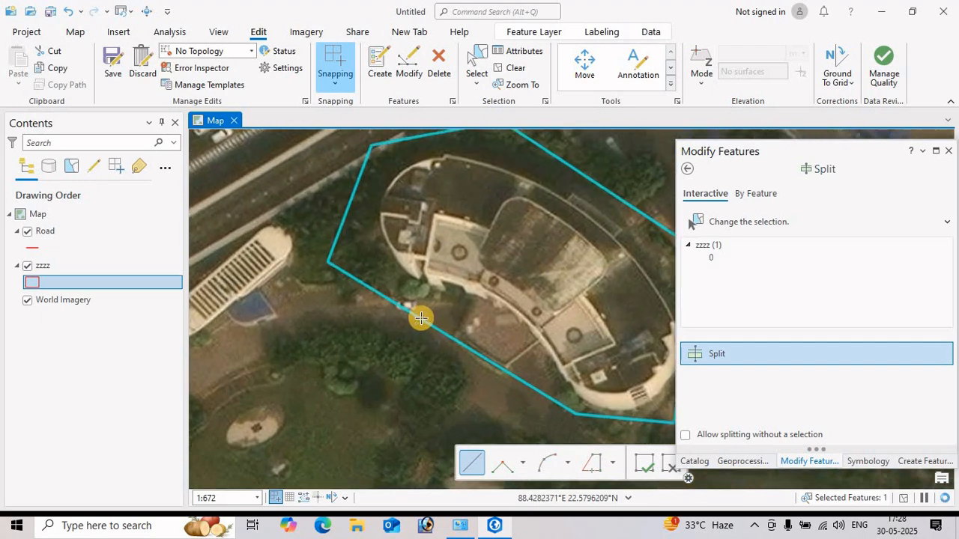
click(374, 343)
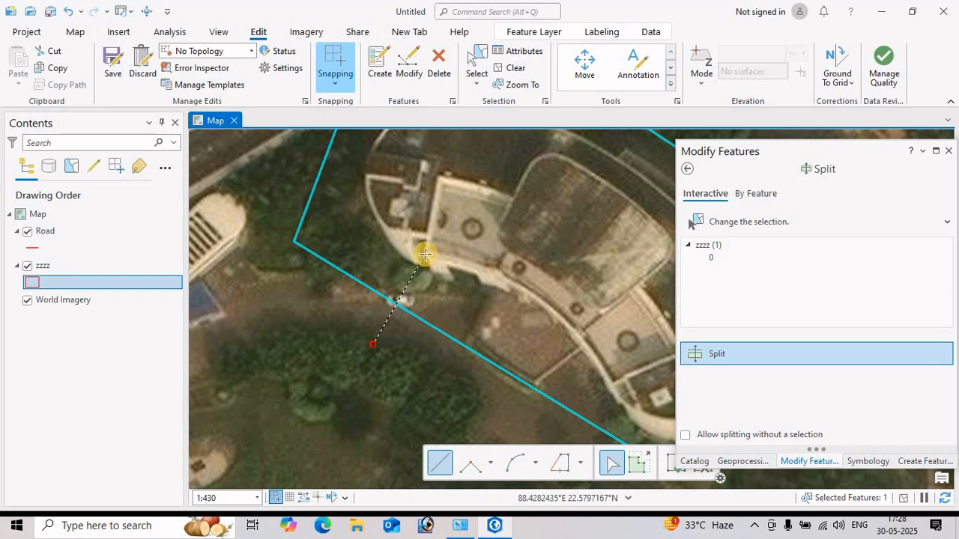
click(425, 255)
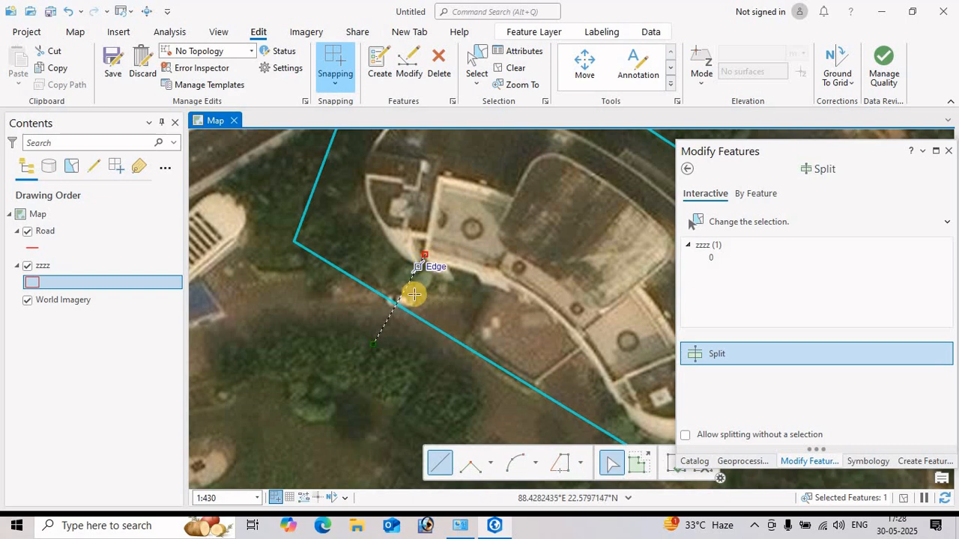
click(516, 460)
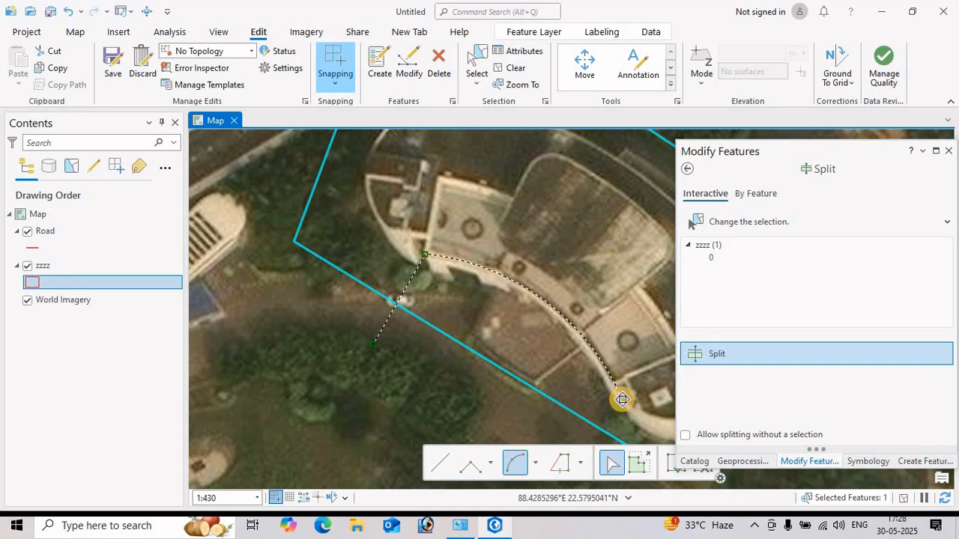
drag(624, 405, 468, 317)
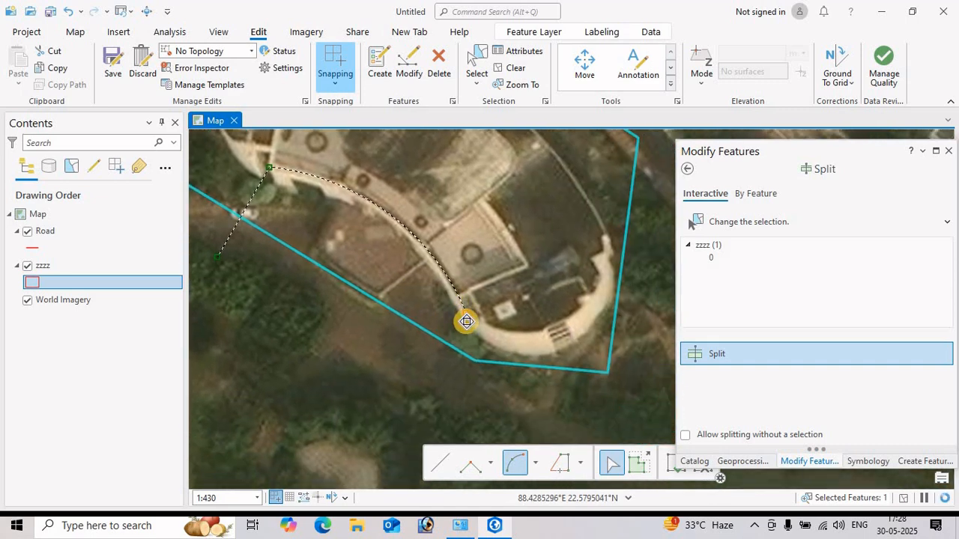
Continue the split line with arcs around the building's southeast end and along its long outer northeast wall
click(440, 466)
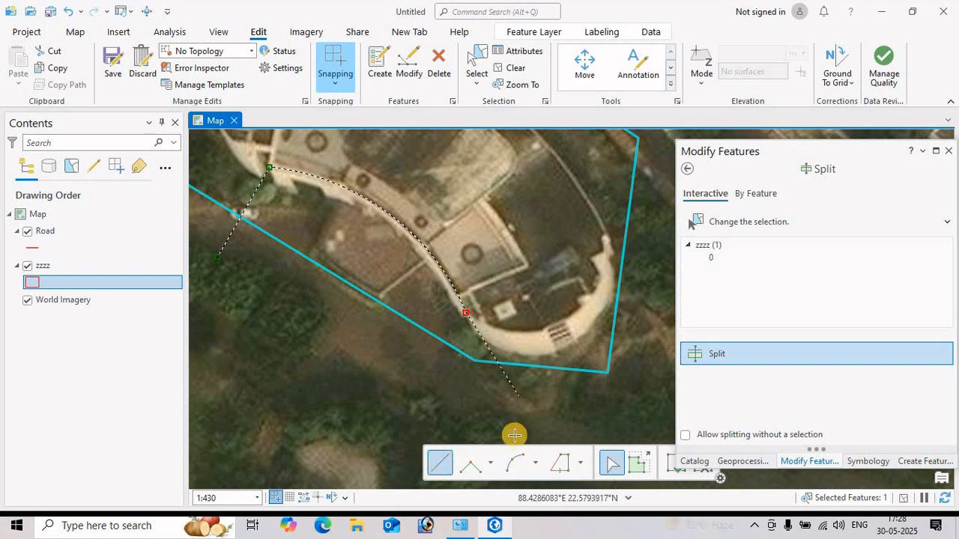
click(515, 470)
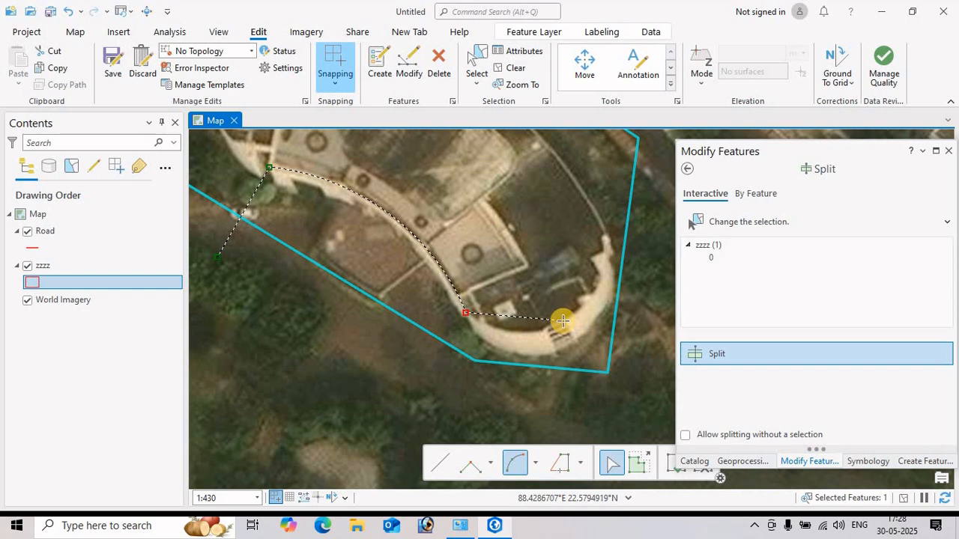
click(563, 319)
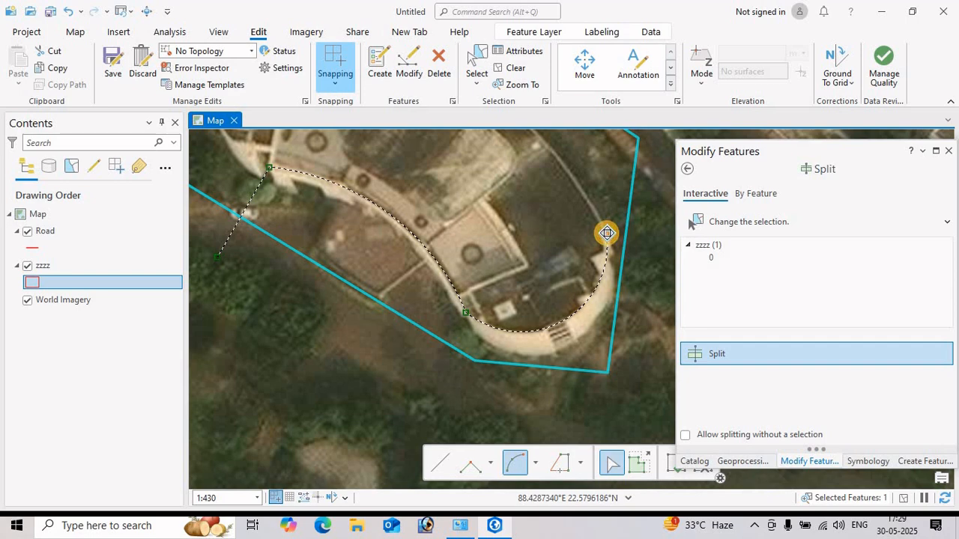
drag(607, 233, 607, 343)
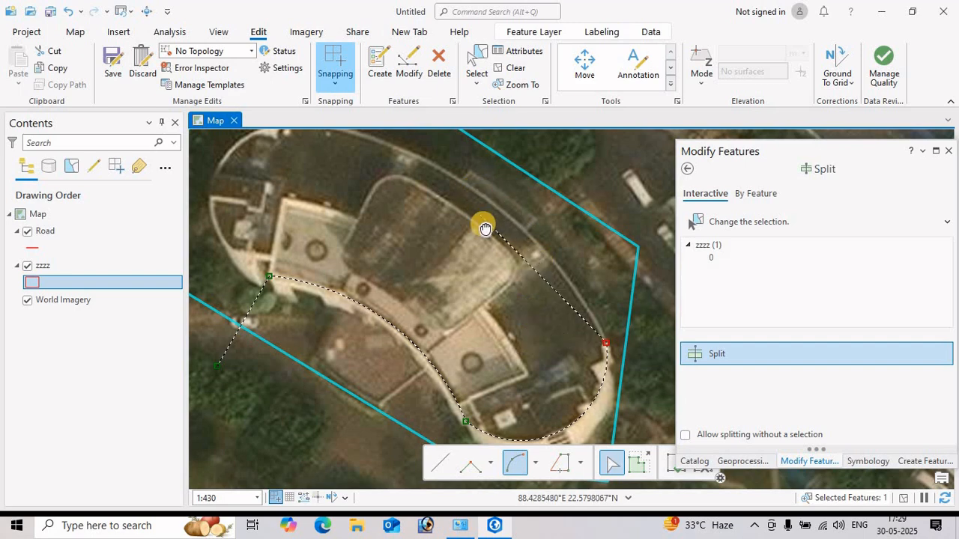
drag(483, 221, 494, 251)
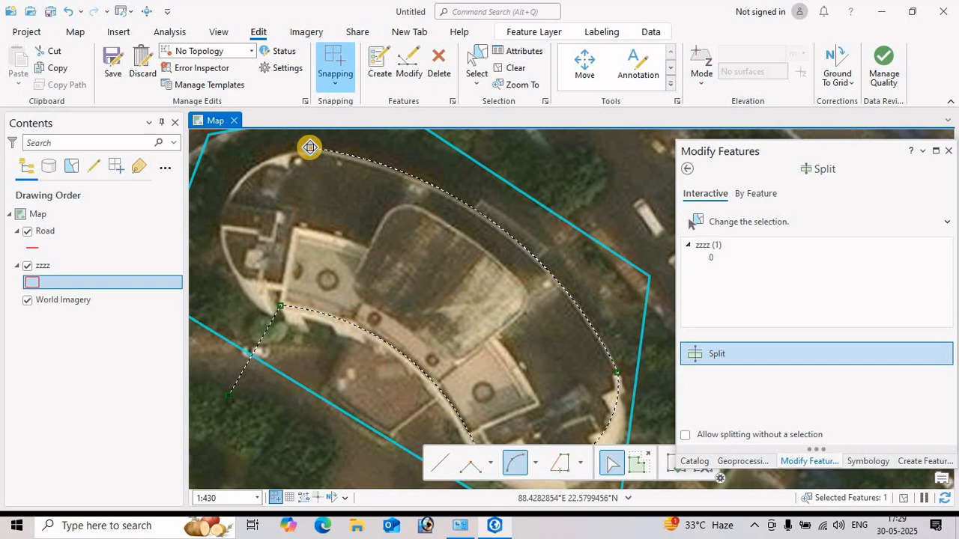
click(309, 147)
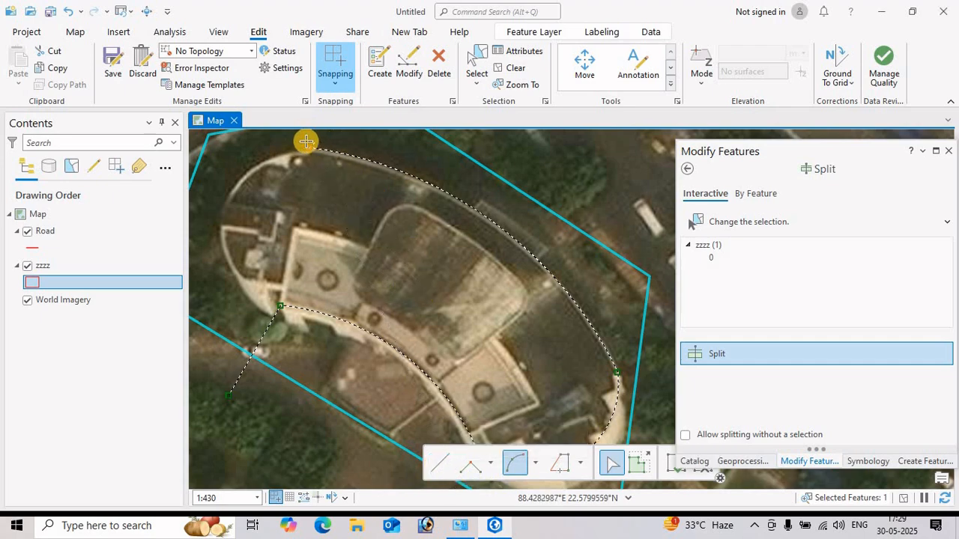
Add a short straight segment at the notch in the northern wall and an arc around the building's rounded western end
scroll(299, 150, up, 5)
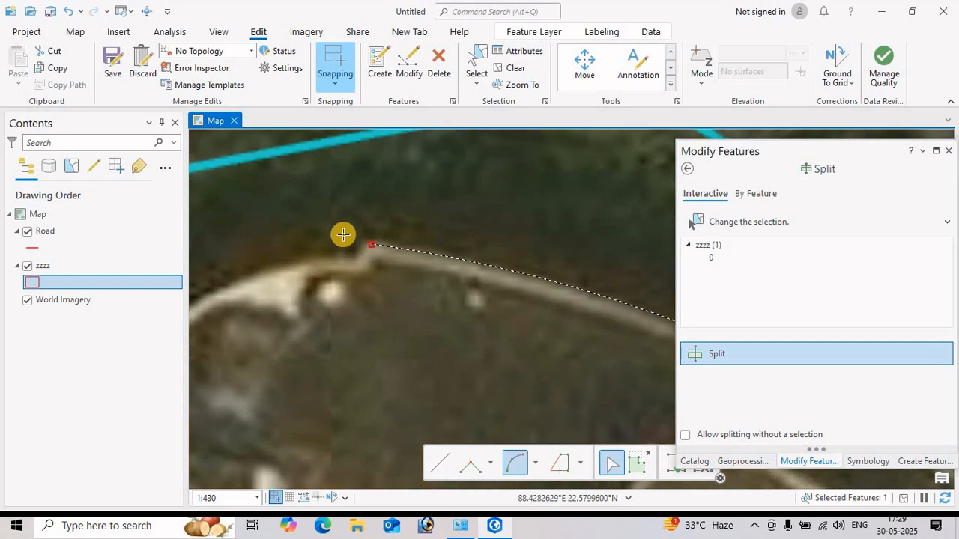
scroll(360, 238, up, 5)
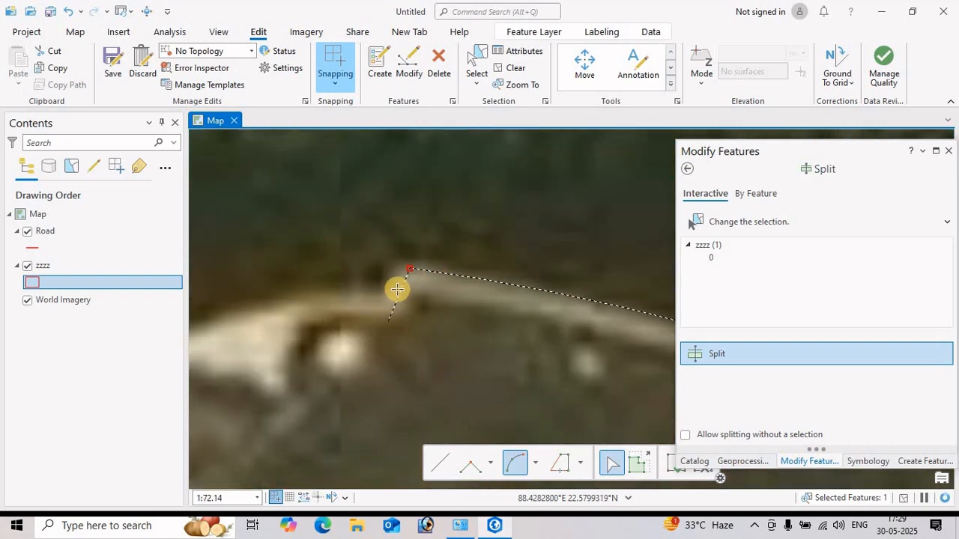
click(440, 461)
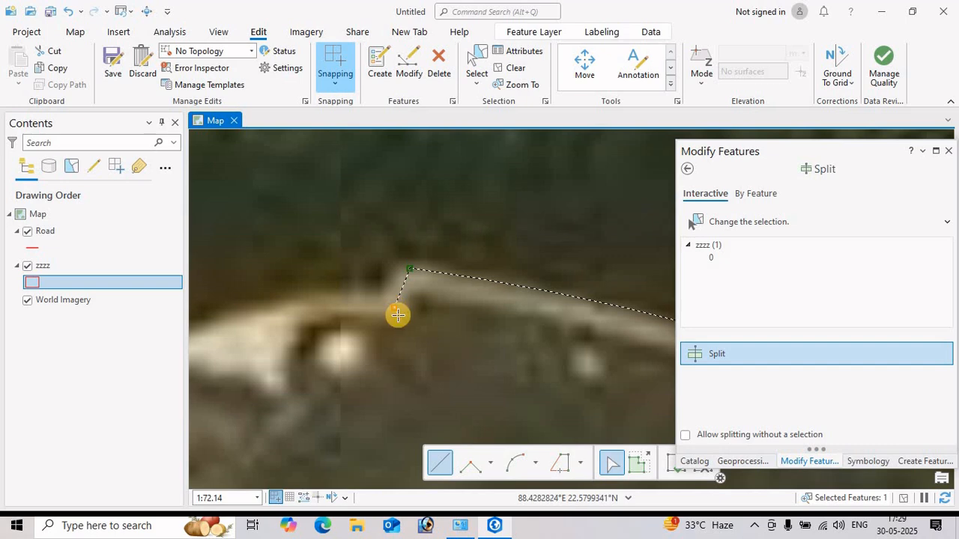
scroll(398, 315, down, 6)
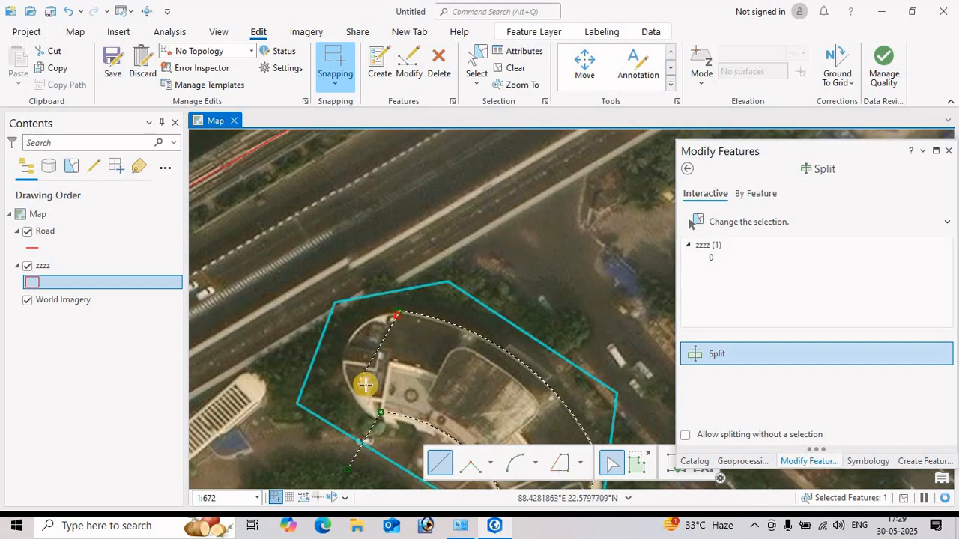
click(509, 466)
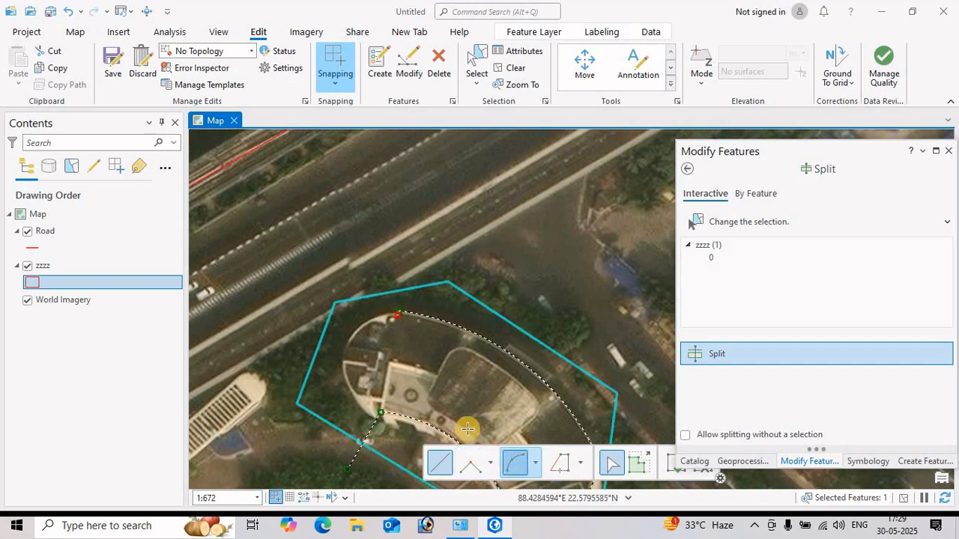
click(535, 466)
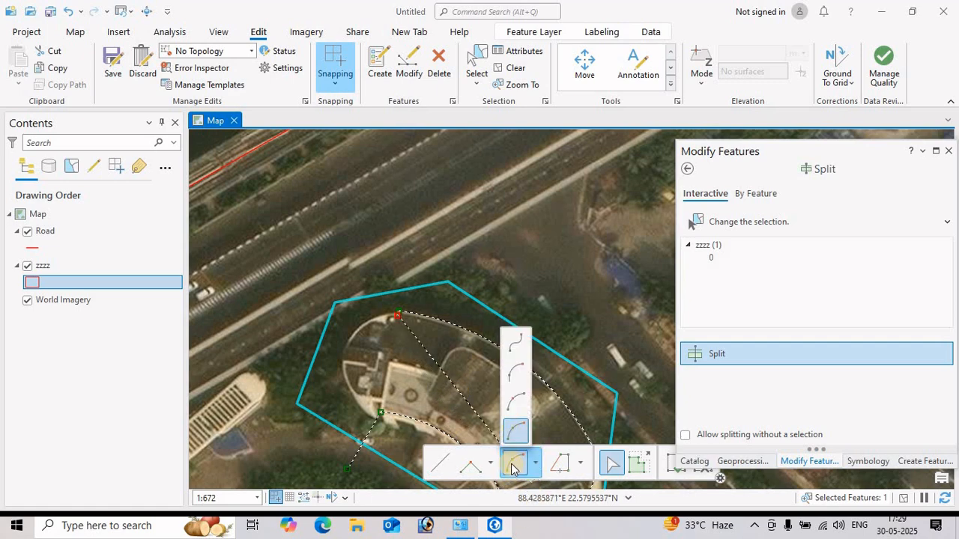
click(512, 468)
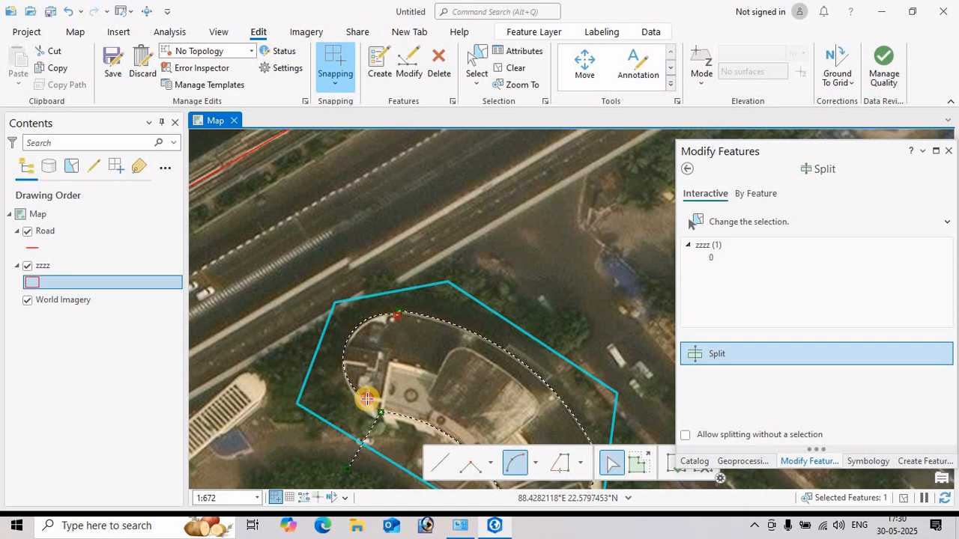
Finish the split line with straight segments beside its starting leg, ending outside the polygon's southwest edge, to split the polygon along the building outline
click(440, 462)
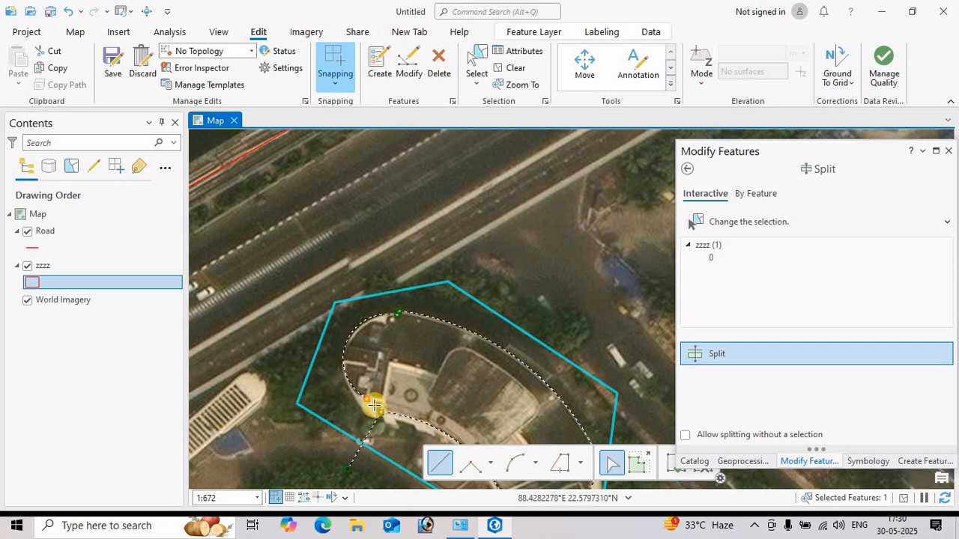
scroll(374, 405, up, 5)
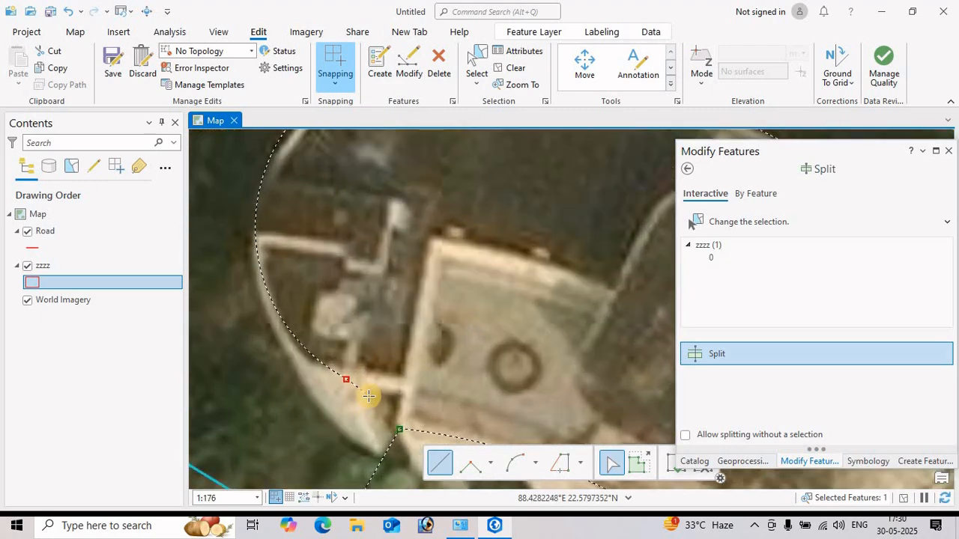
click(368, 397)
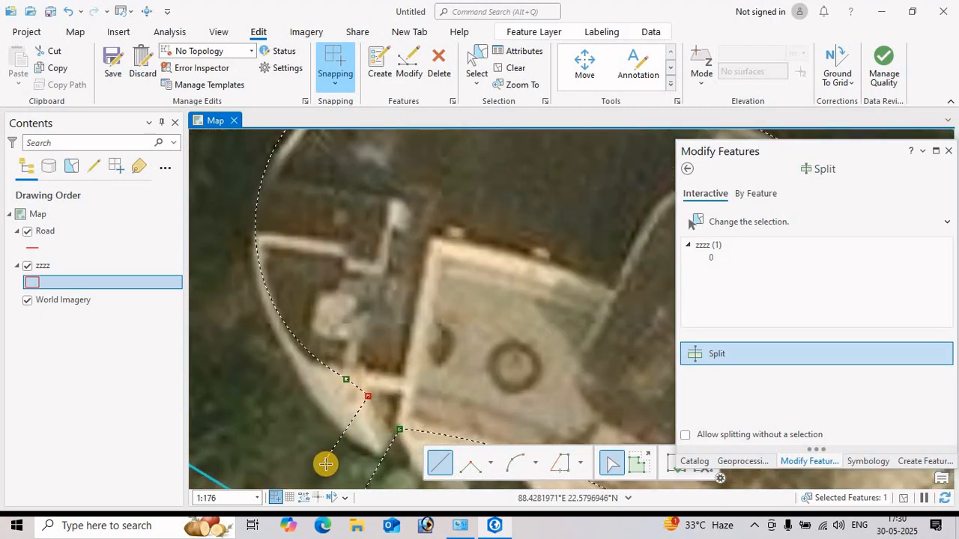
drag(325, 465, 422, 286)
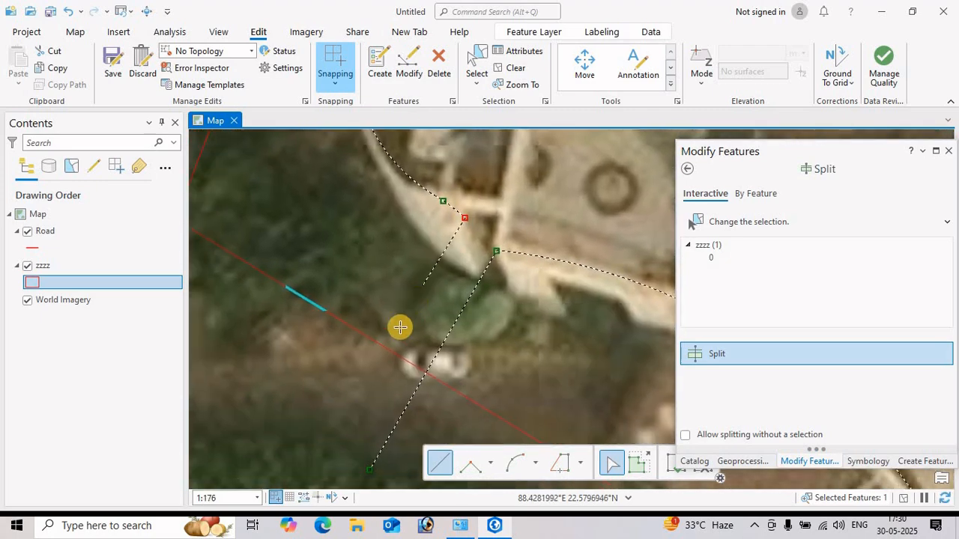
double_click(360, 376)
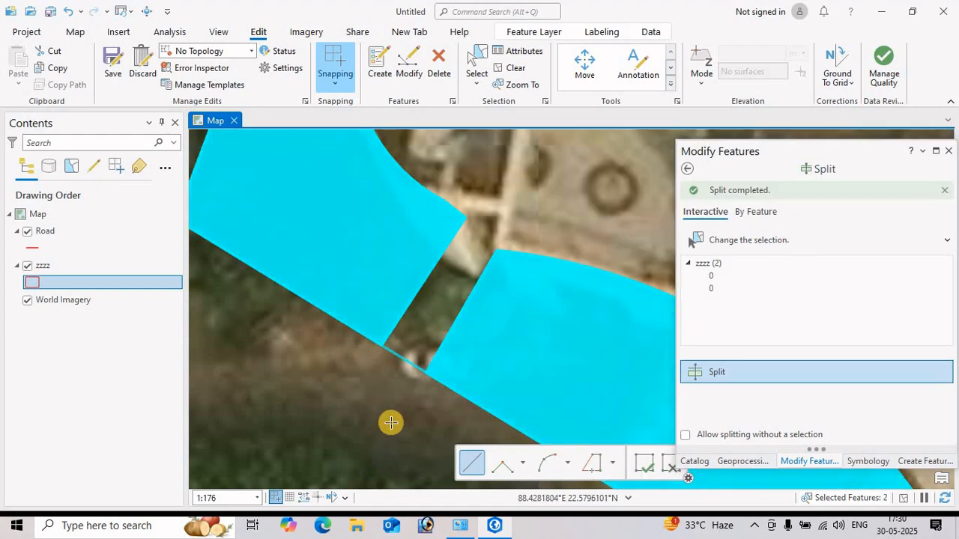
scroll(390, 421, up, 5)
scroll(390, 422, down, 8)
scroll(390, 422, down, 5)
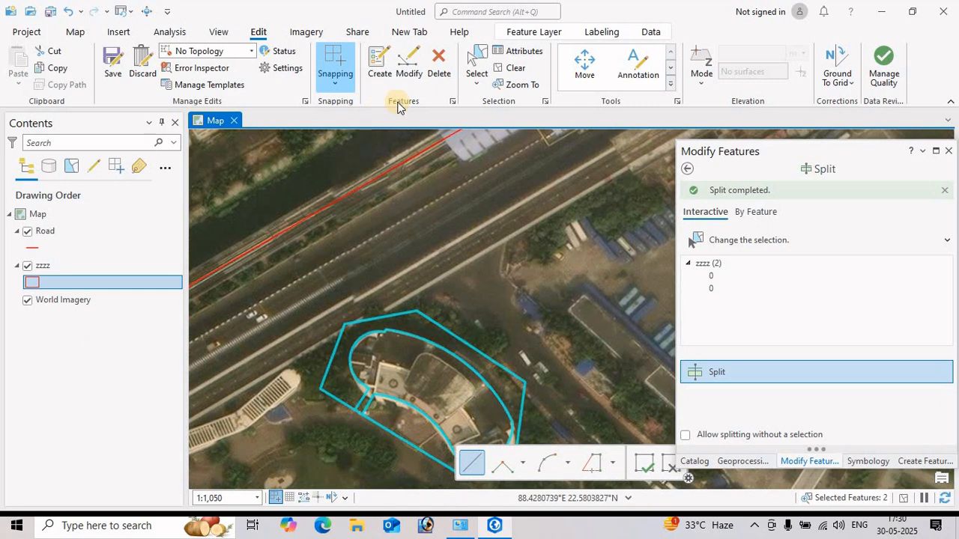
Select the leftover zzzz polygon surrounding the building outline and delete it
click(478, 62)
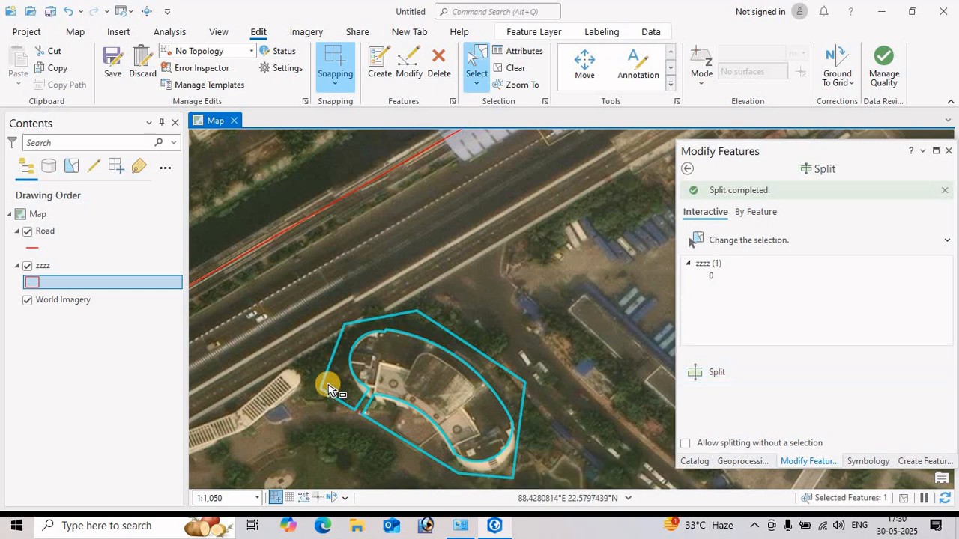
key(Delete)
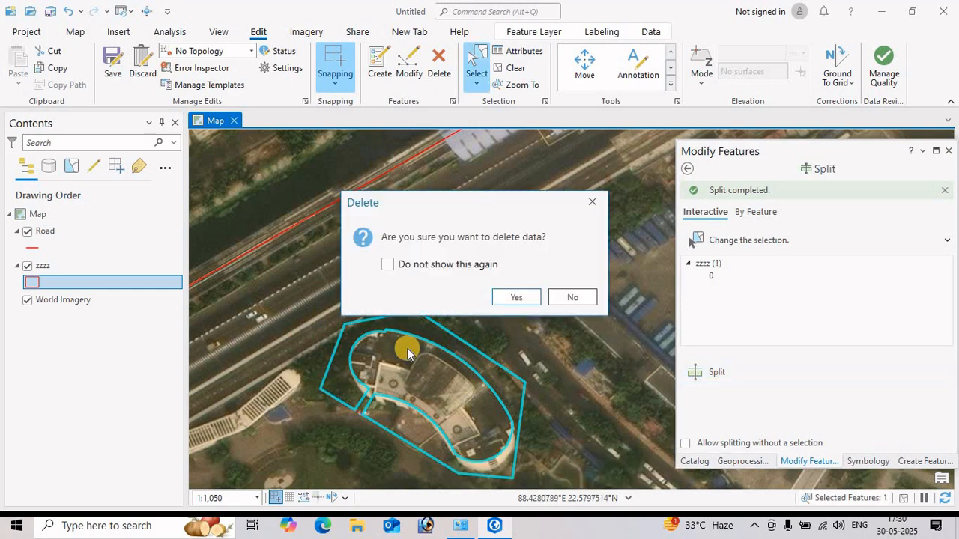
click(523, 297)
Split the building polygon with a short straight line across the base of the narrow strip projecting from its southwest wall
scroll(383, 402, up, 1)
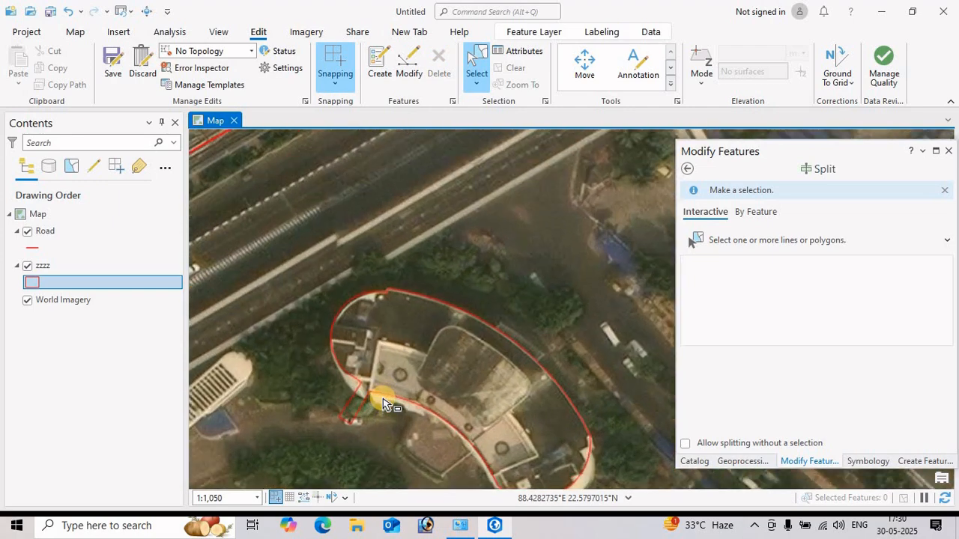
scroll(384, 402, up, 2)
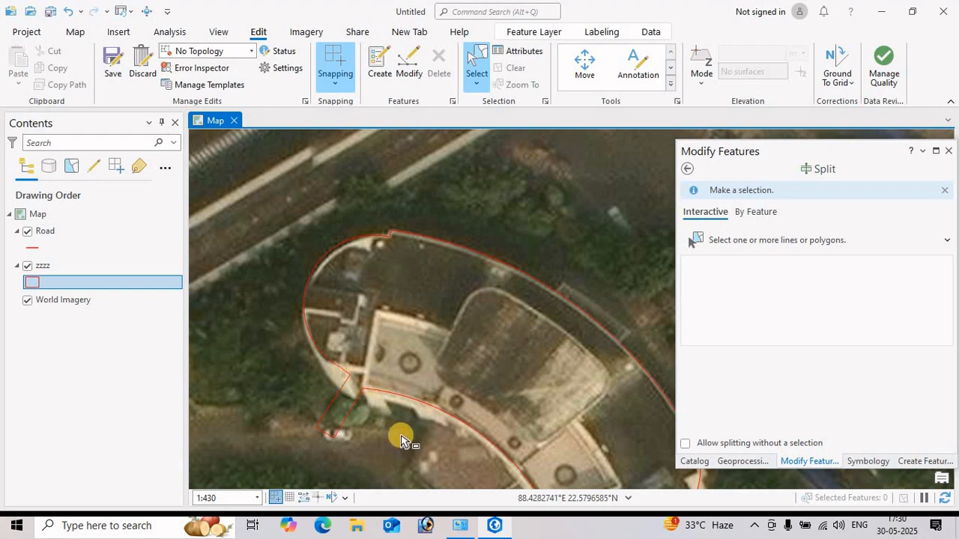
scroll(398, 433, up, 1)
drag(387, 402, 382, 383)
scroll(383, 382, down, 2)
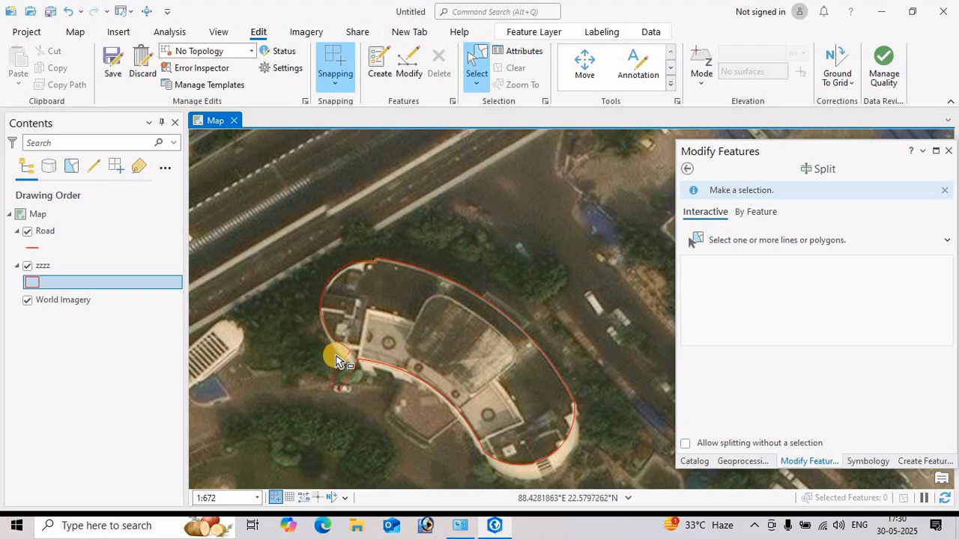
scroll(338, 357, up, 1)
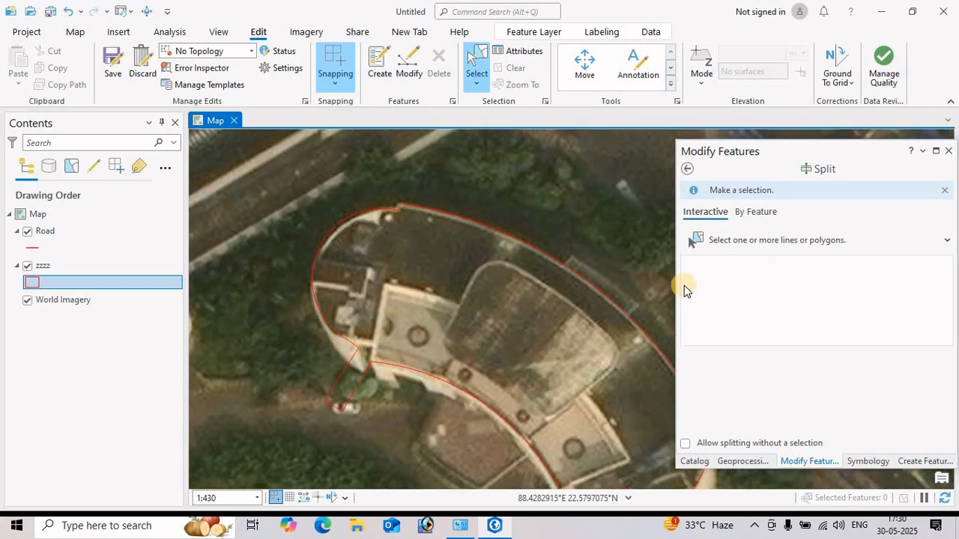
click(482, 349)
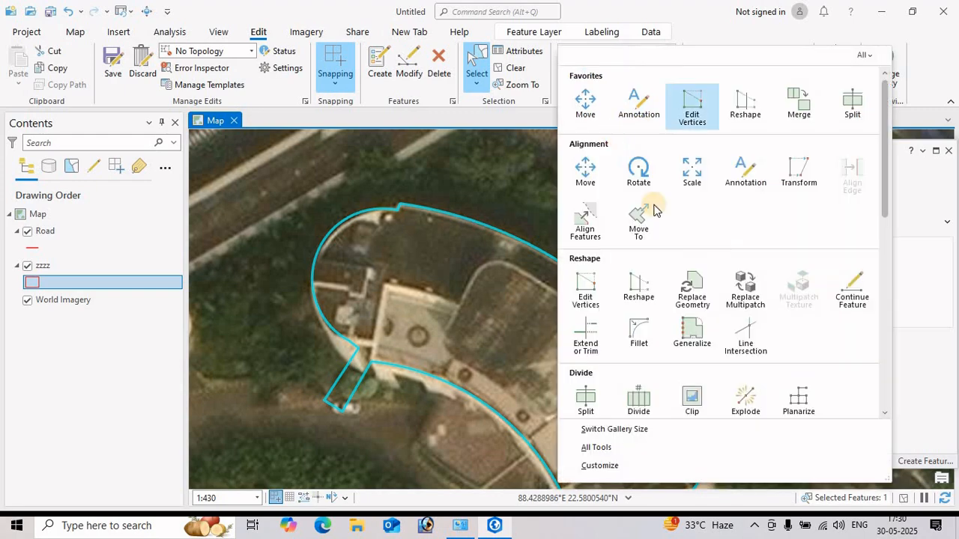
click(670, 84)
click(852, 107)
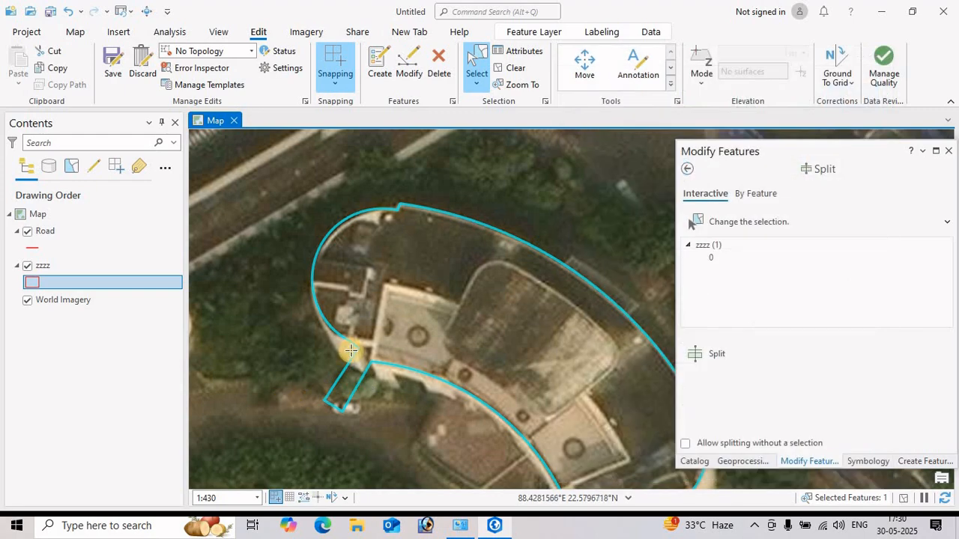
click(356, 349)
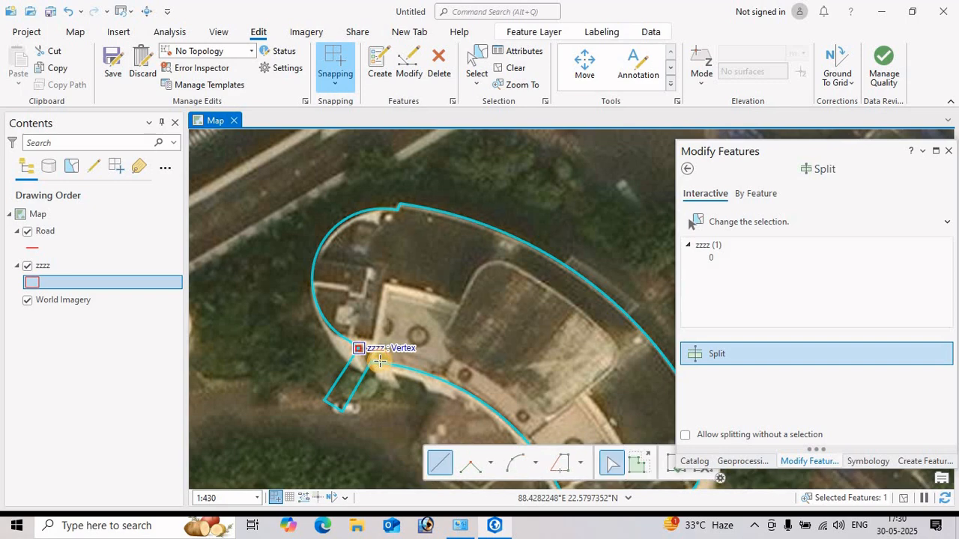
double_click(382, 362)
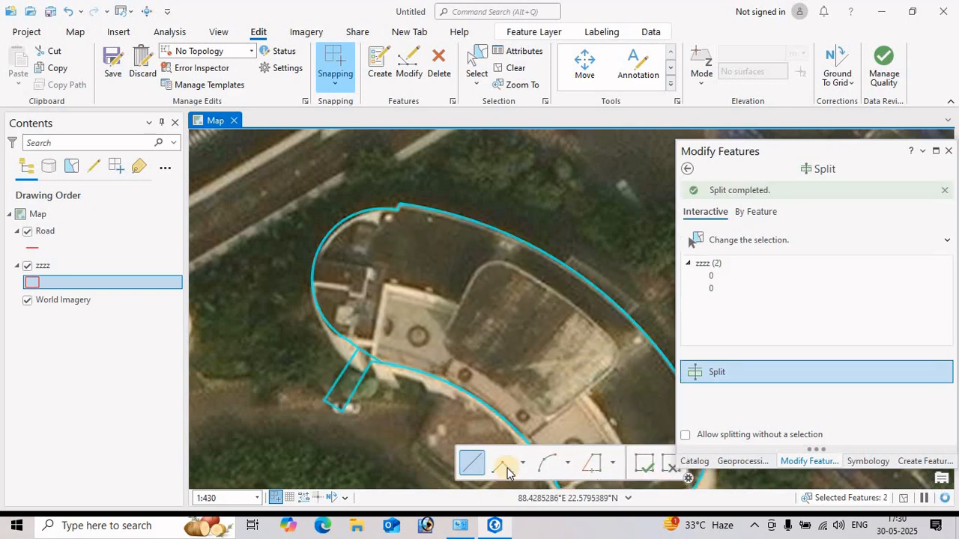
Select the narrow strip cut off at the building's southwest corner and delete it
click(480, 58)
click(338, 400)
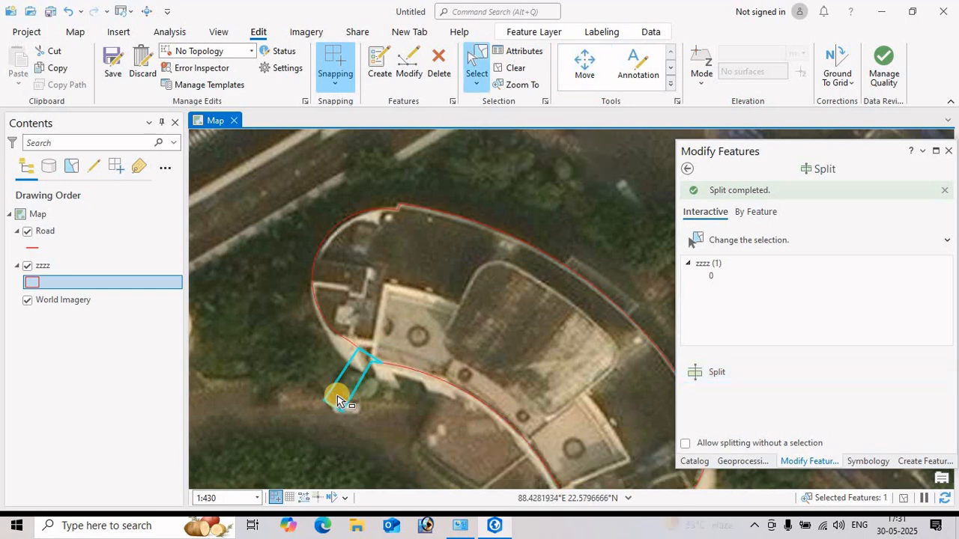
key(Delete)
click(509, 299)
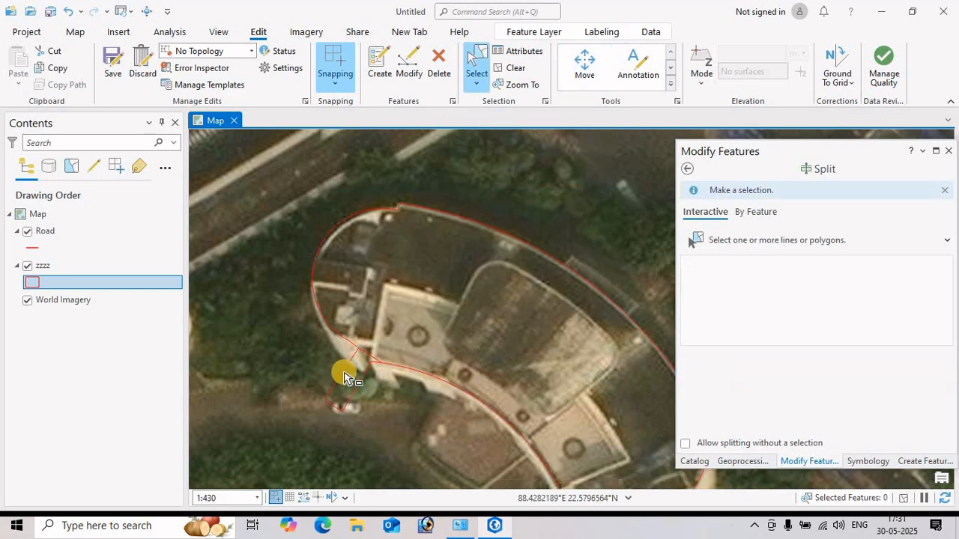
Examine the trimmed building outline against the imagery, along with the surrounding digitized buildings and roads
scroll(452, 370, down, 4)
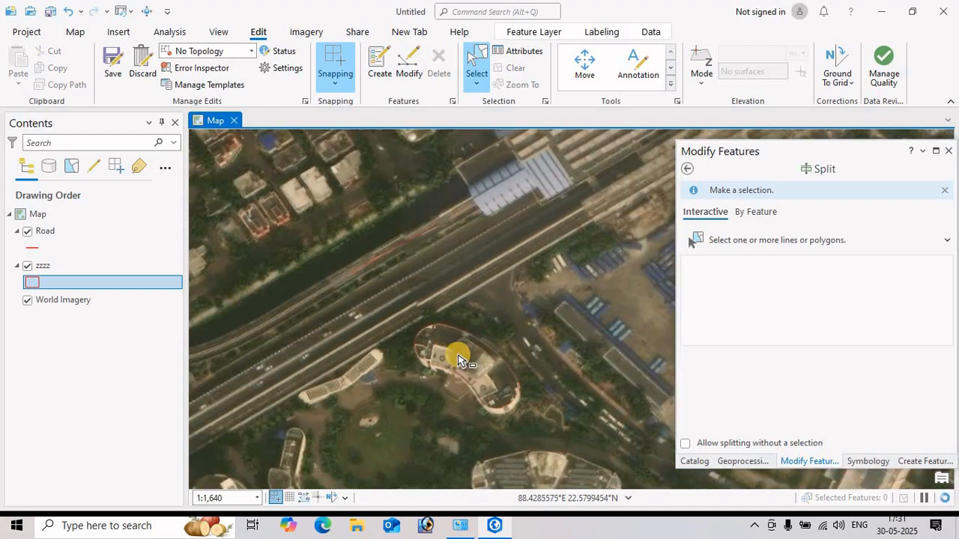
scroll(461, 363, up, 3)
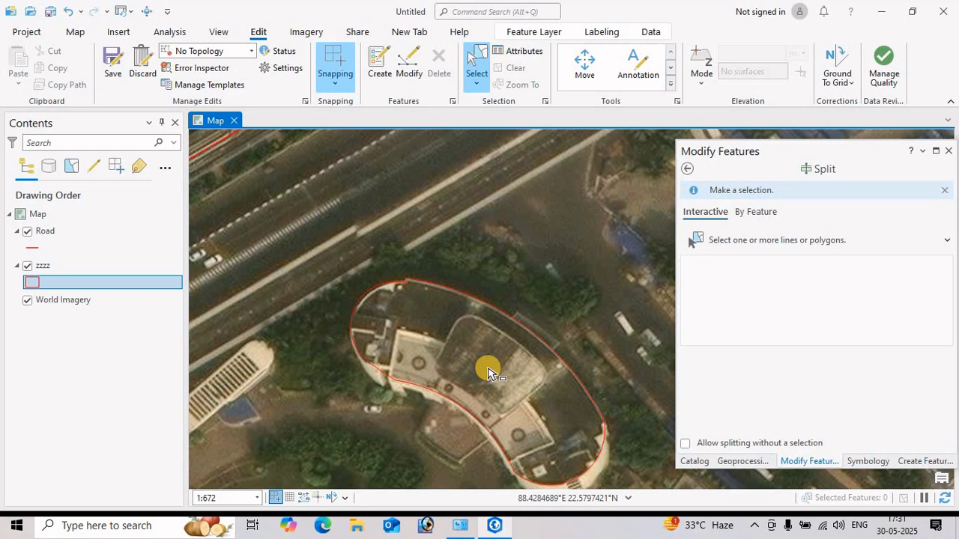
scroll(501, 350, down, 2)
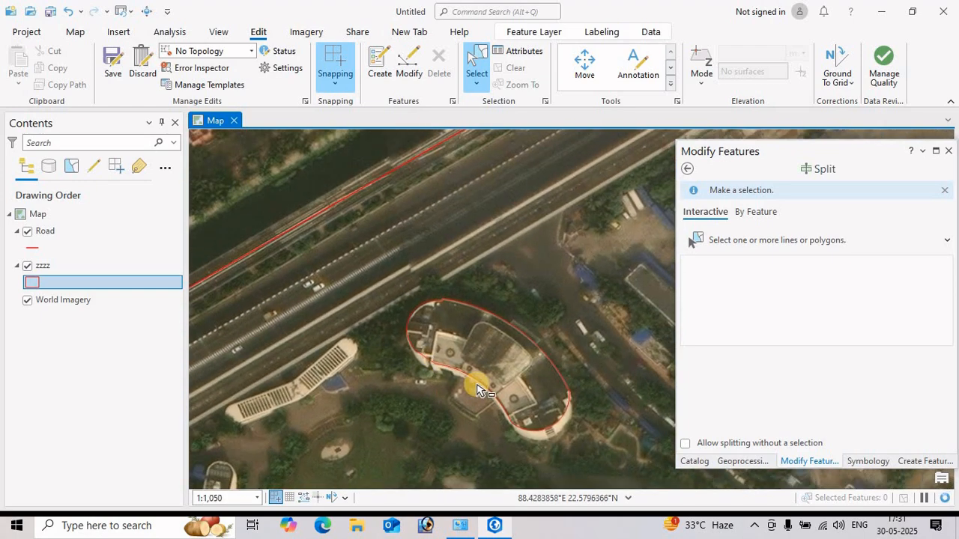
scroll(481, 387, down, 2)
drag(578, 389, 452, 290)
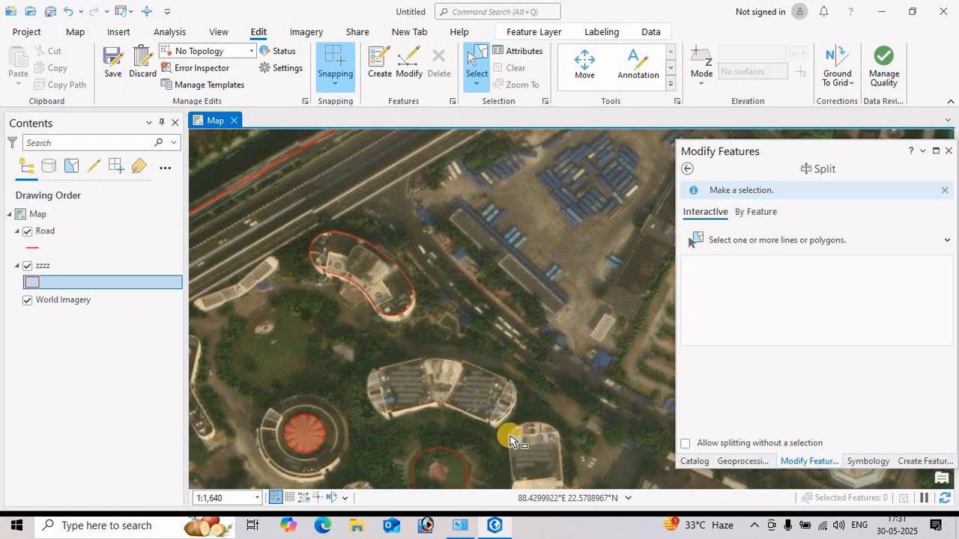
drag(347, 338, 546, 381)
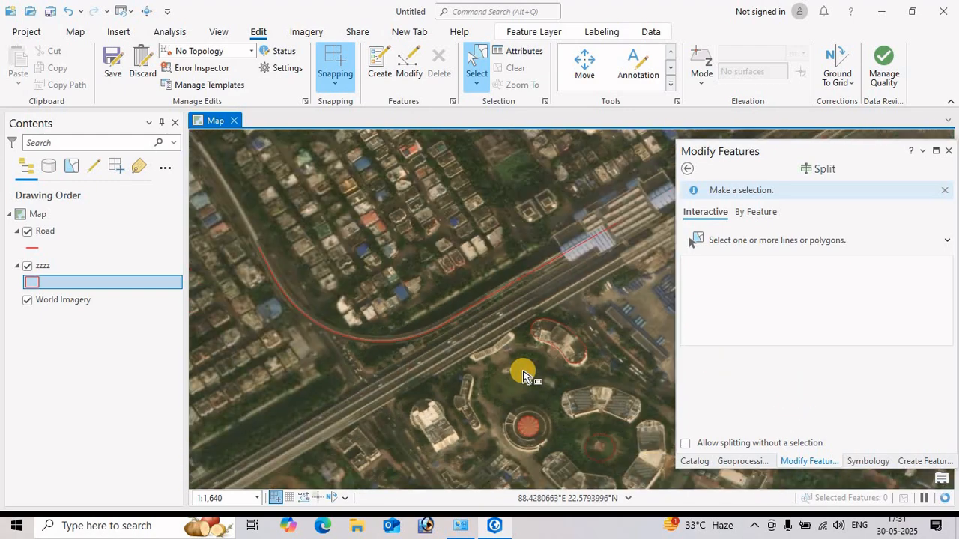
scroll(516, 373, down, 3)
scroll(404, 301, up, 2)
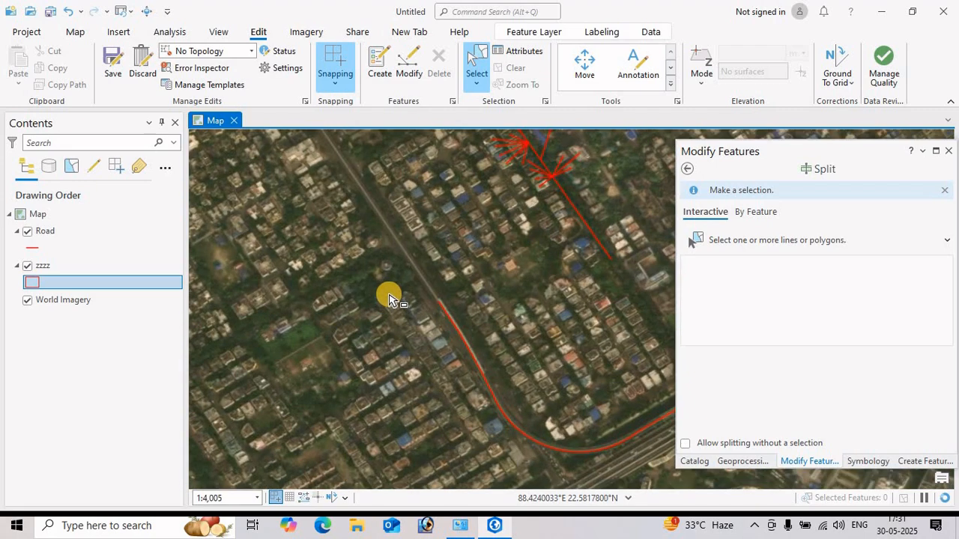
Use Continue Feature to extend the curved Road line from its northeastern end with straight segments running northeast past the station
drag(389, 300, 481, 394)
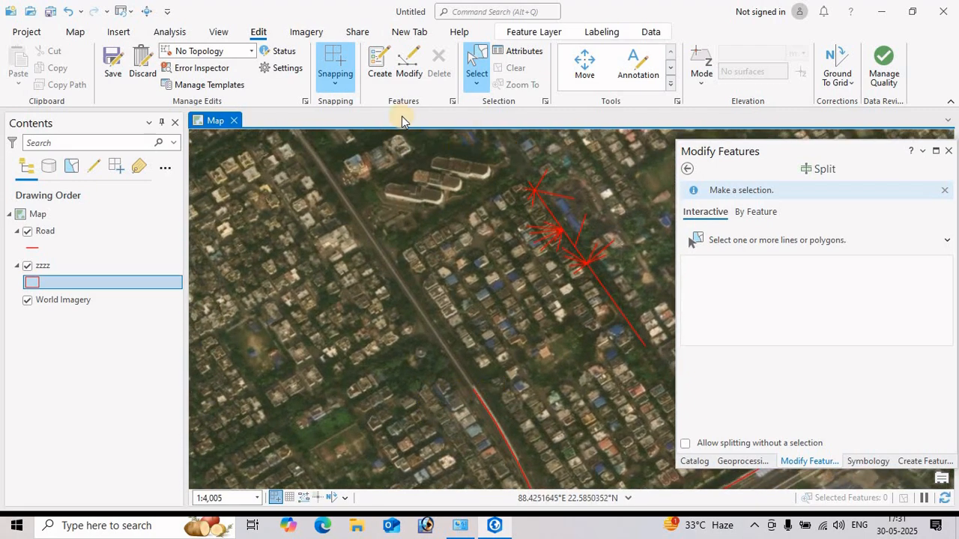
drag(421, 364, 417, 321)
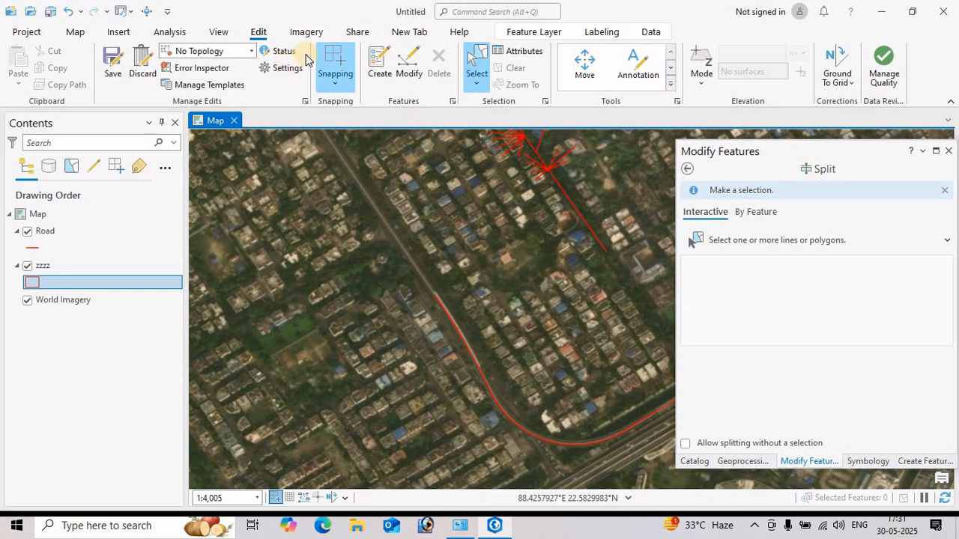
click(409, 66)
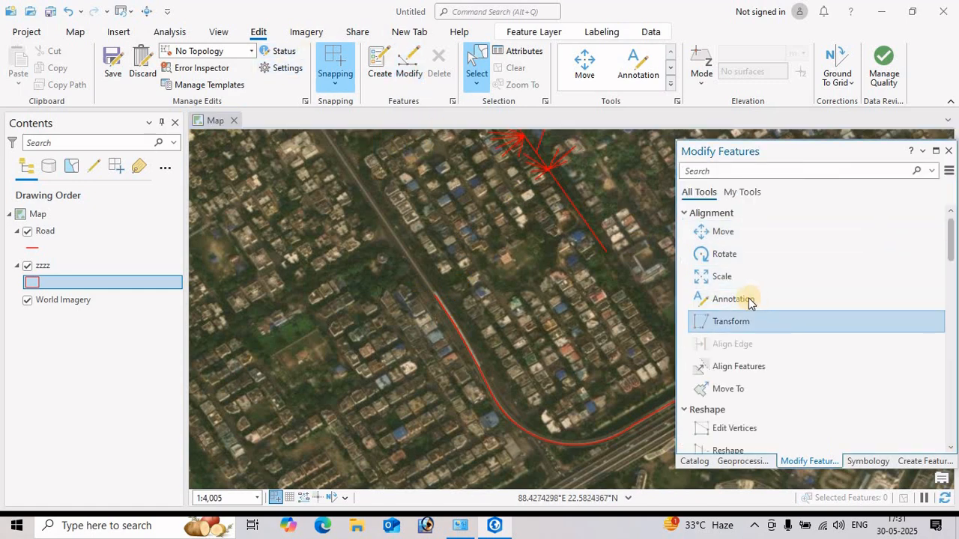
scroll(755, 346, down, 5)
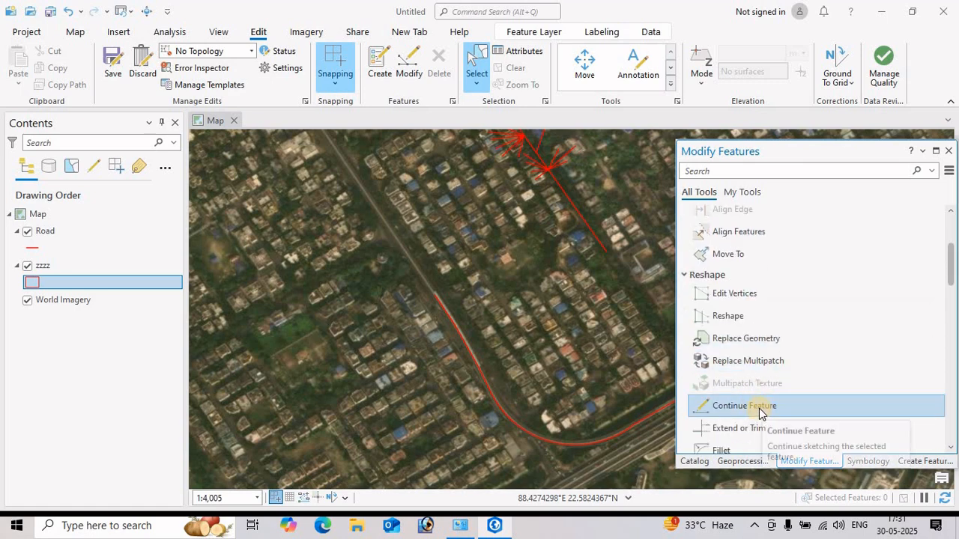
click(805, 397)
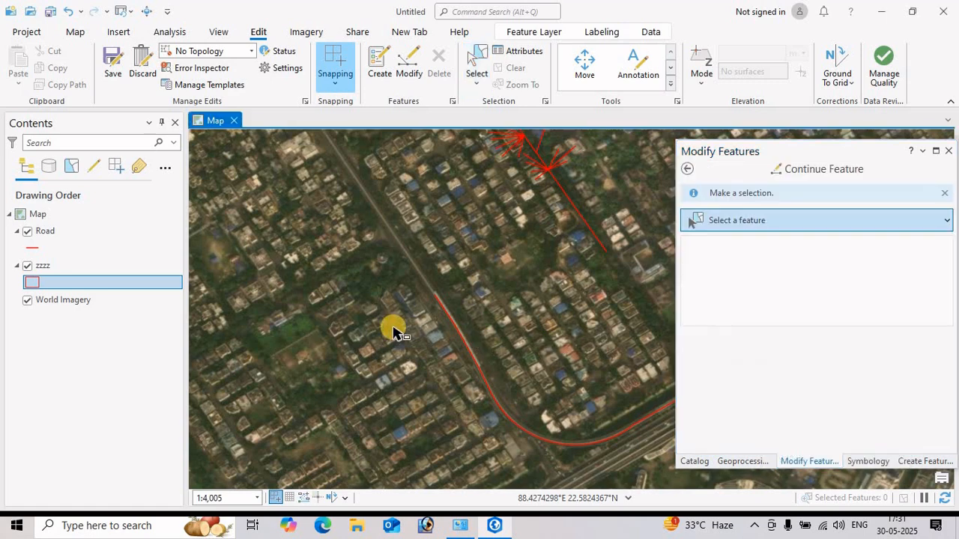
click(448, 315)
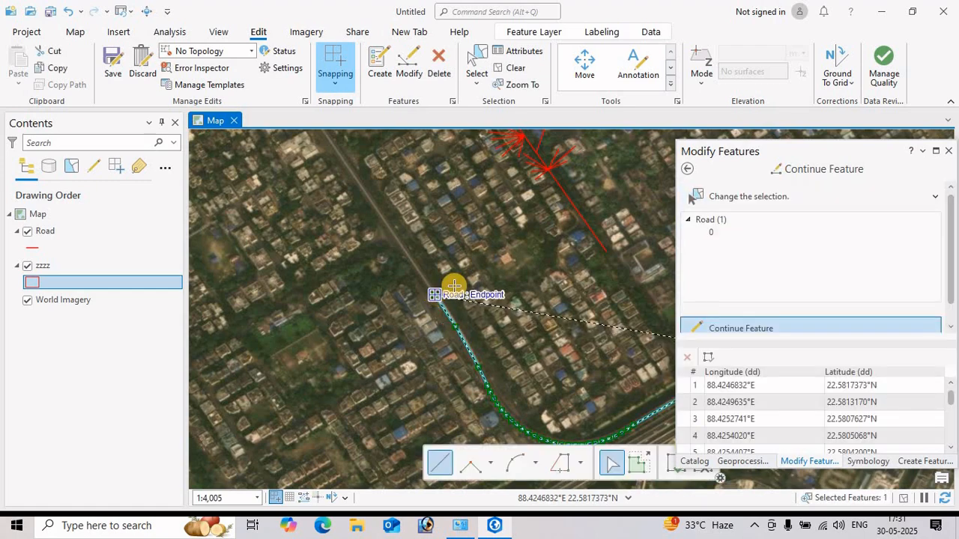
drag(619, 368, 415, 350)
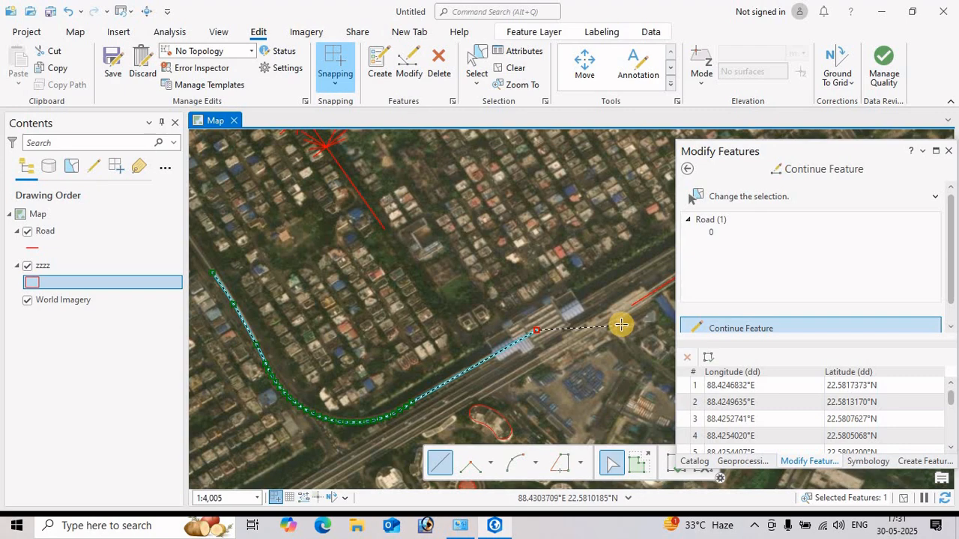
click(624, 283)
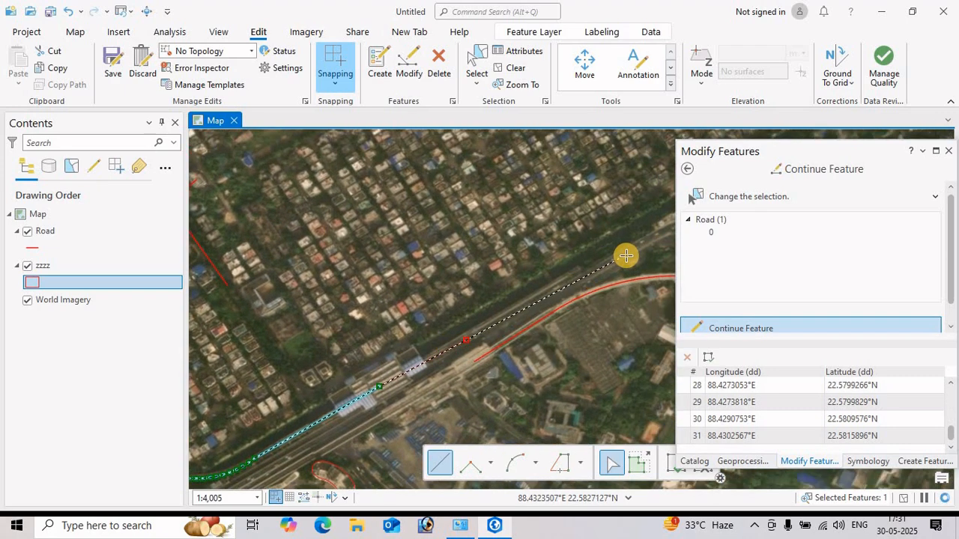
click(627, 256)
double_click(626, 256)
Continue the same Road line farther northeast, turn it northwest through the residential blocks with several straight segments, and finish it
mouse_move(389, 449)
mouse_down()
mouse_move(500, 398)
mouse_move(671, 344)
mouse_up()
drag(355, 335, 428, 422)
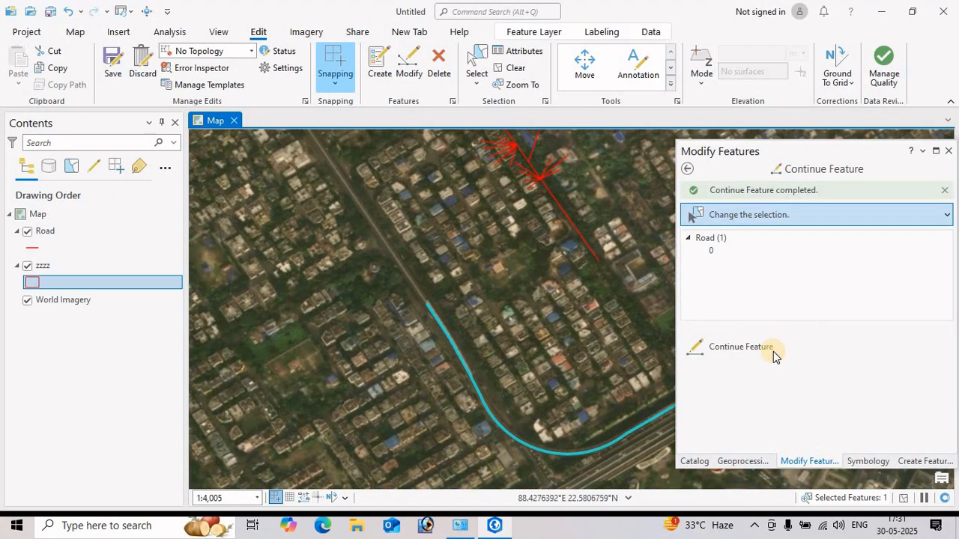
click(688, 348)
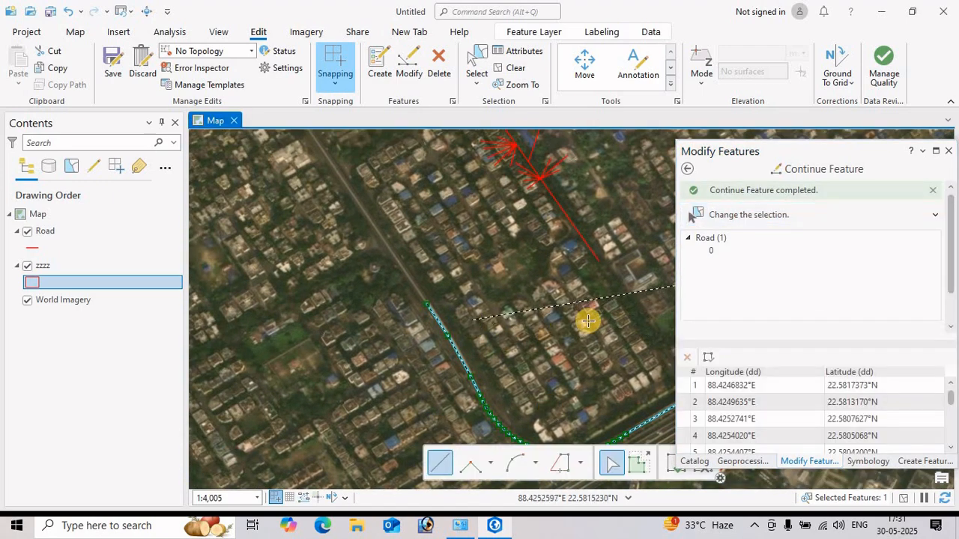
drag(587, 319, 278, 357)
scroll(474, 309, down, 2)
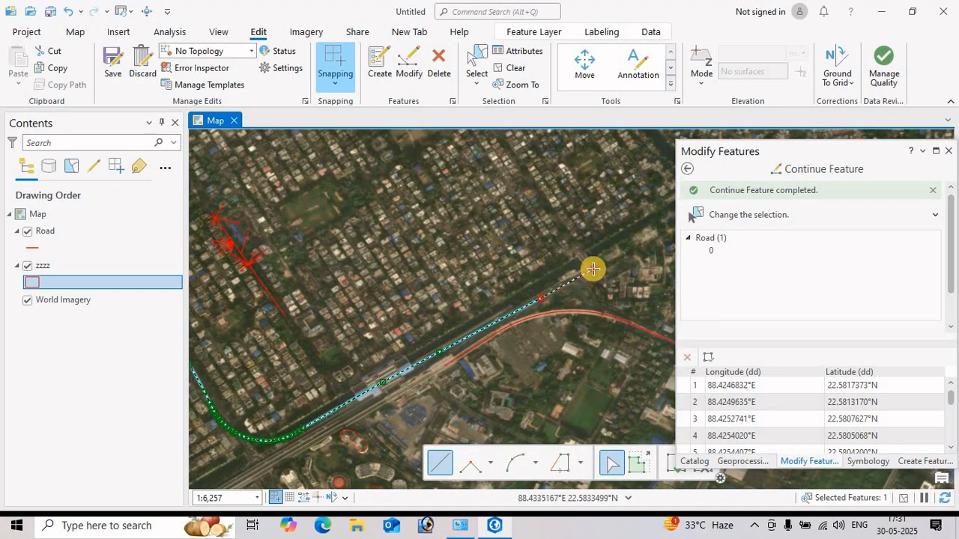
click(593, 268)
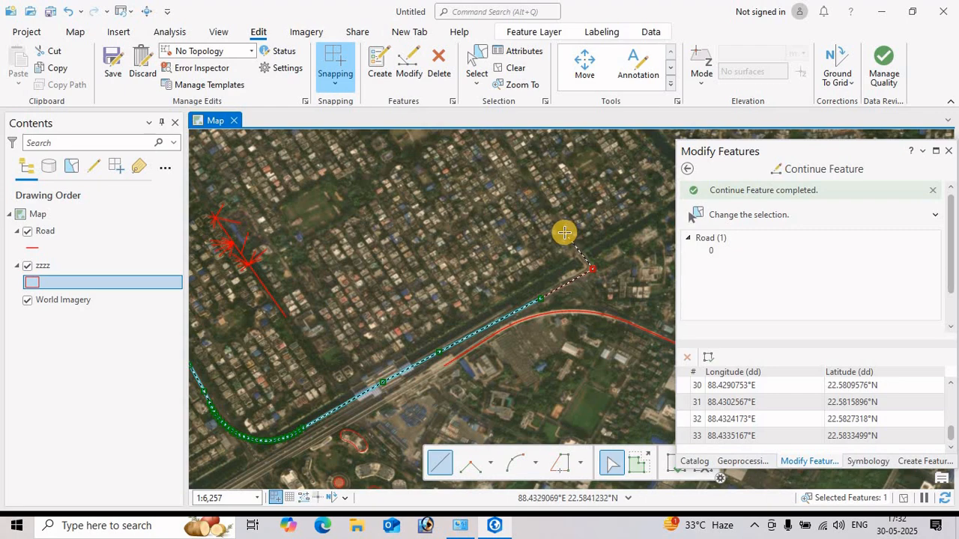
click(563, 227)
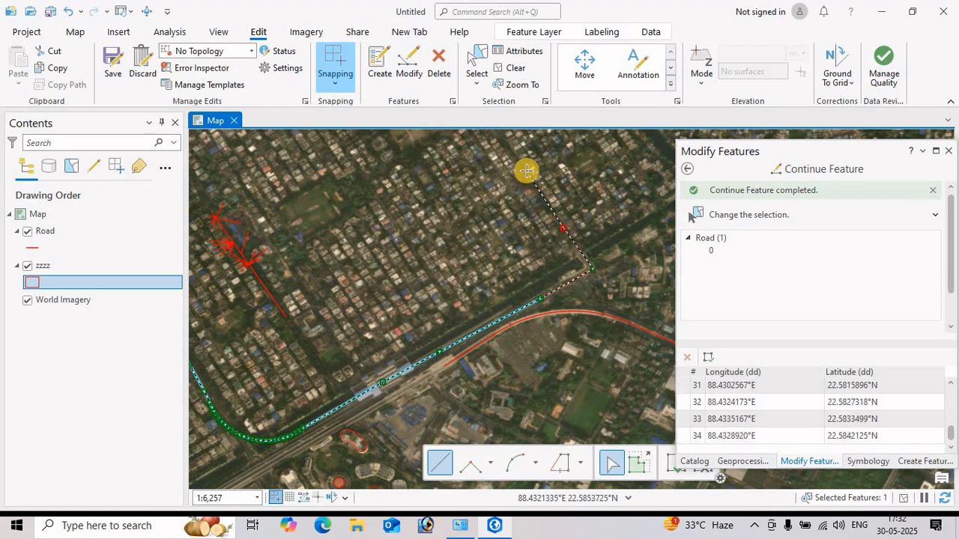
click(526, 171)
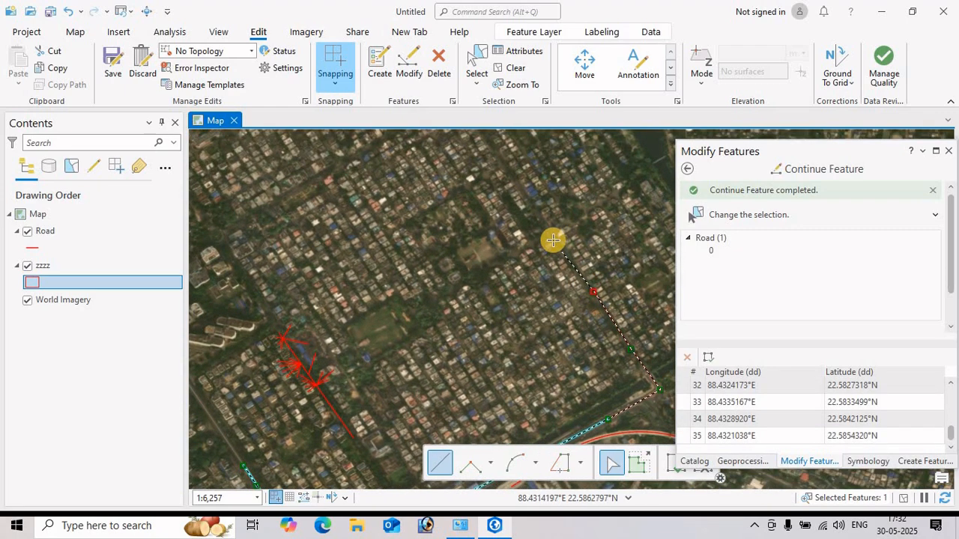
double_click(550, 232)
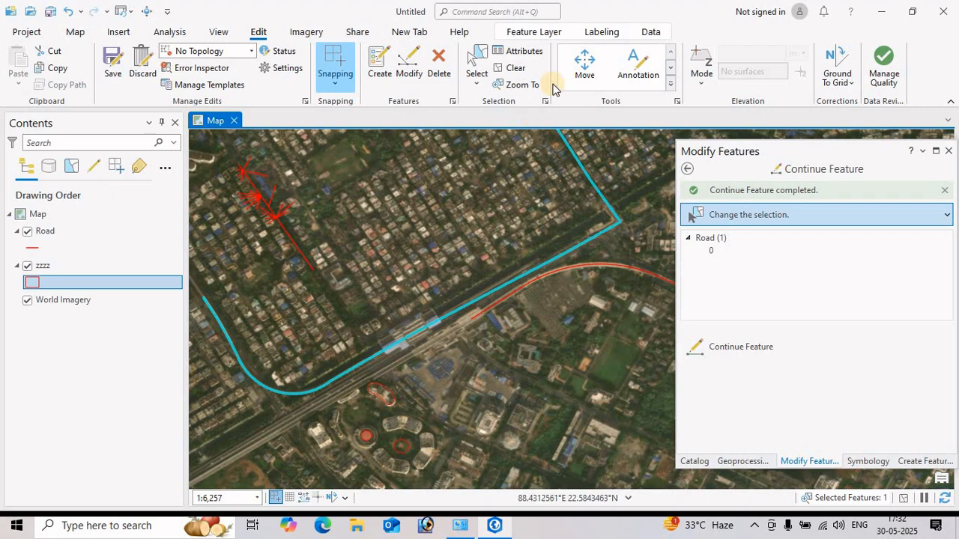
click(671, 87)
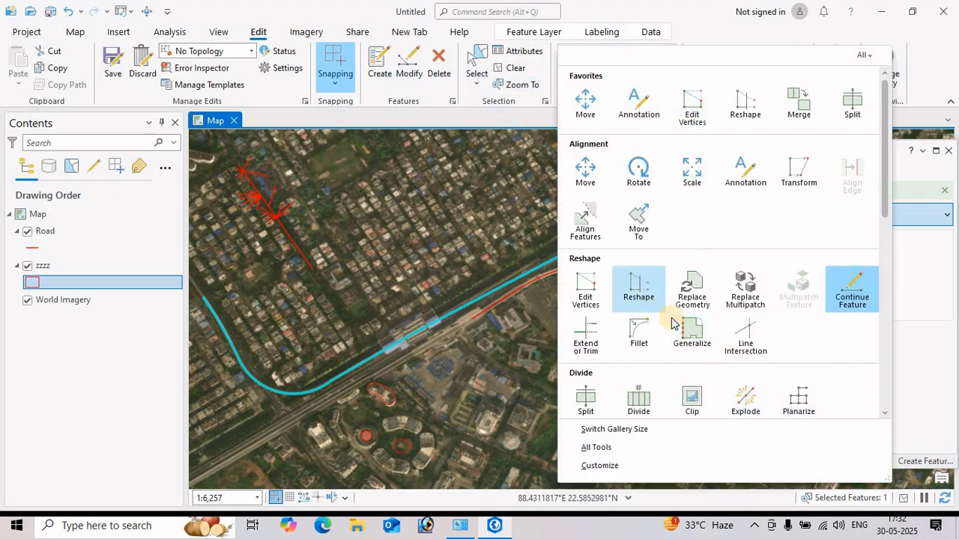
scroll(722, 264, down, 5)
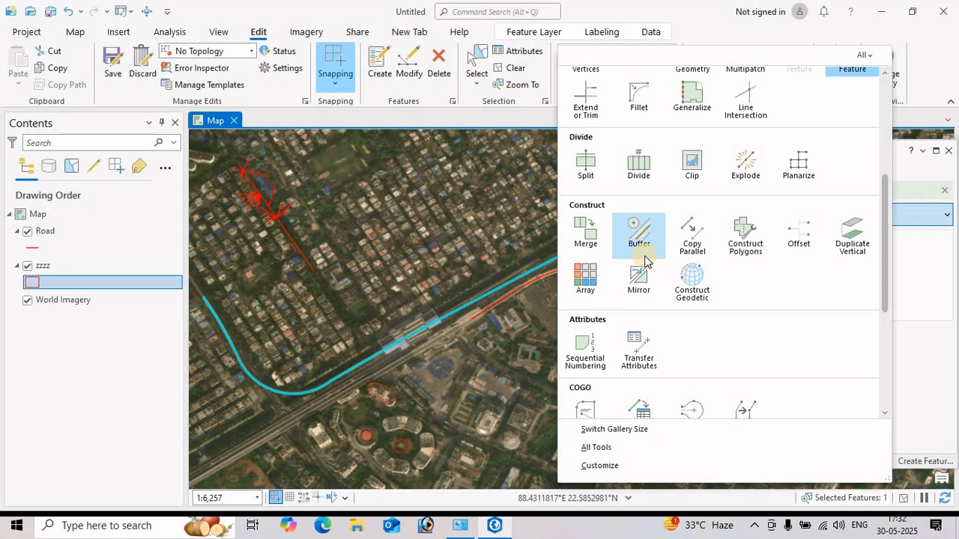
click(646, 355)
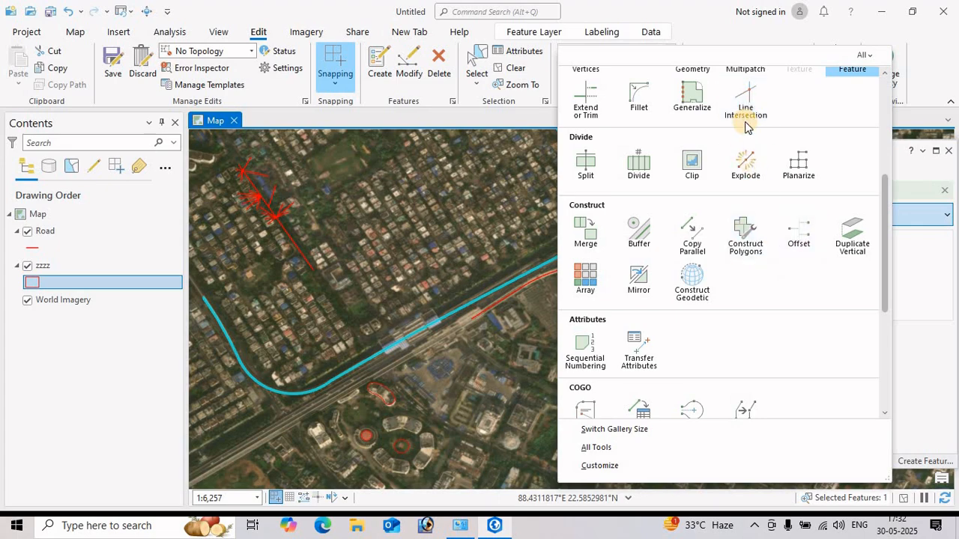
Select the two crossing Road lines in the northwestern residential blocks and split them where they meet using Line Intersection
scroll(431, 363, down, 2)
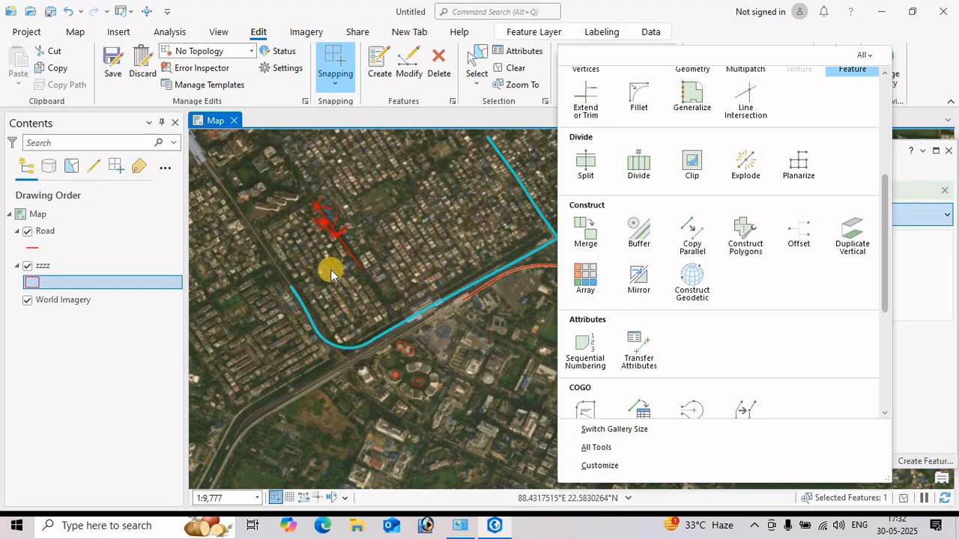
scroll(426, 338, down, 6)
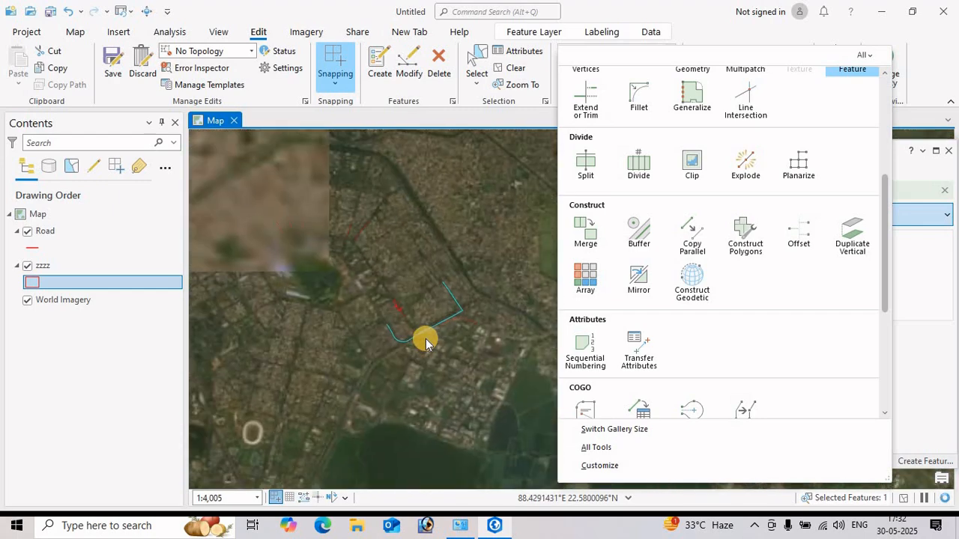
scroll(327, 230, up, 3)
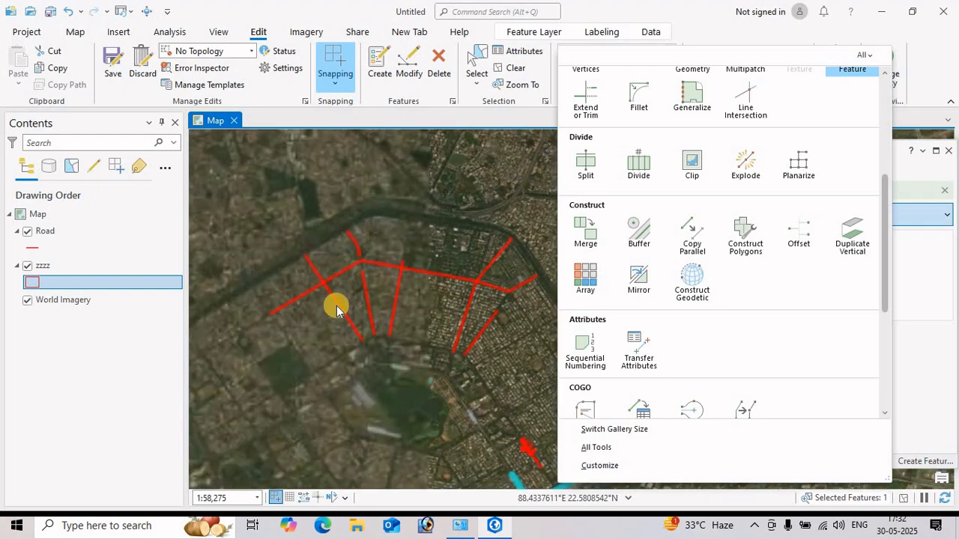
scroll(365, 266, up, 5)
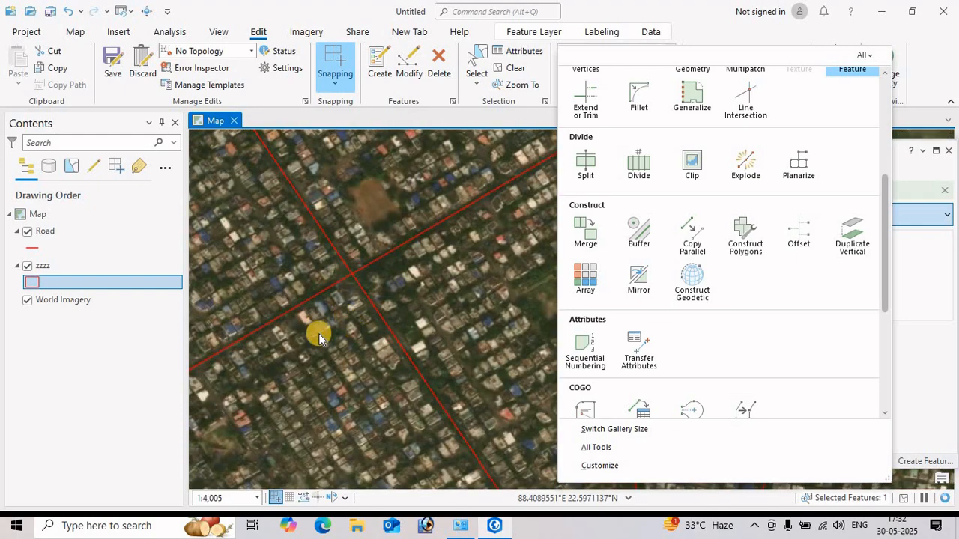
click(483, 54)
drag(390, 293, 287, 292)
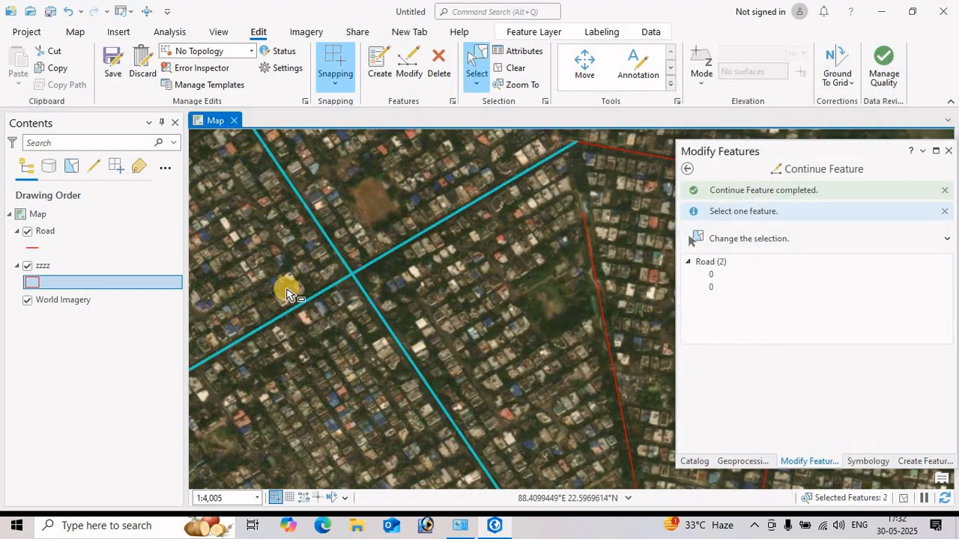
click(671, 88)
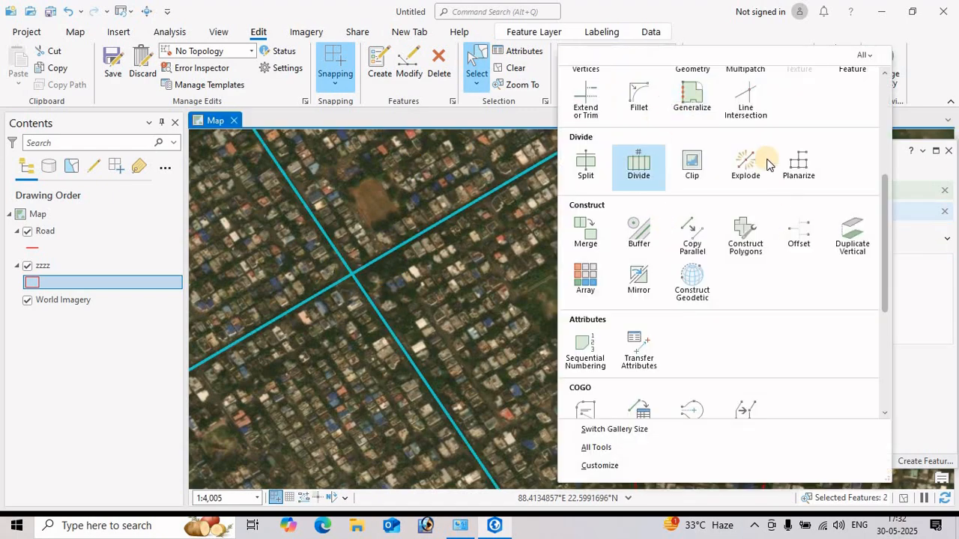
click(749, 95)
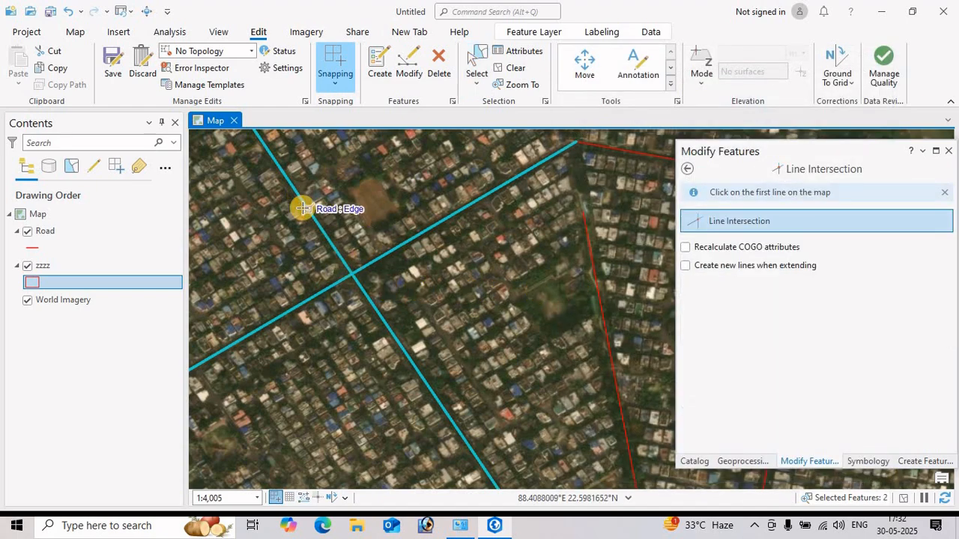
click(350, 270)
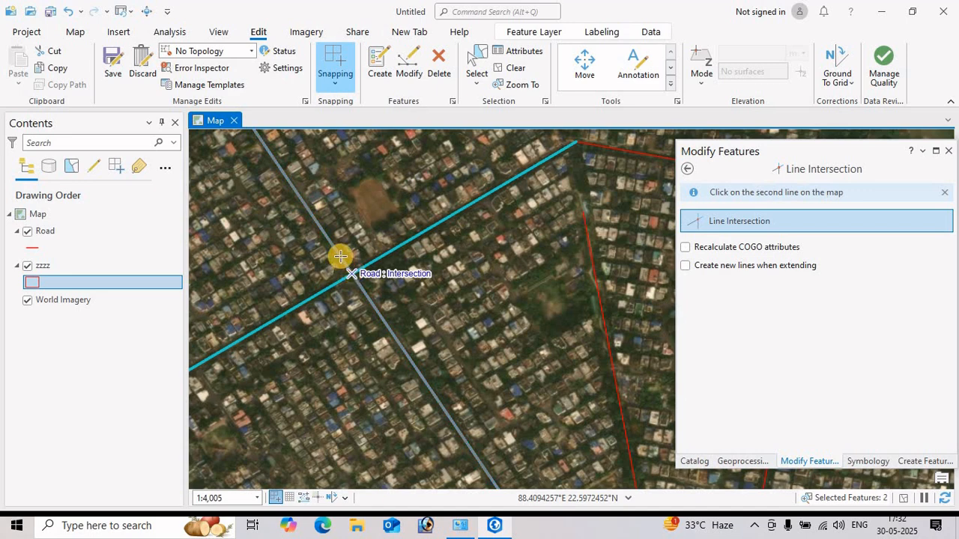
click(378, 259)
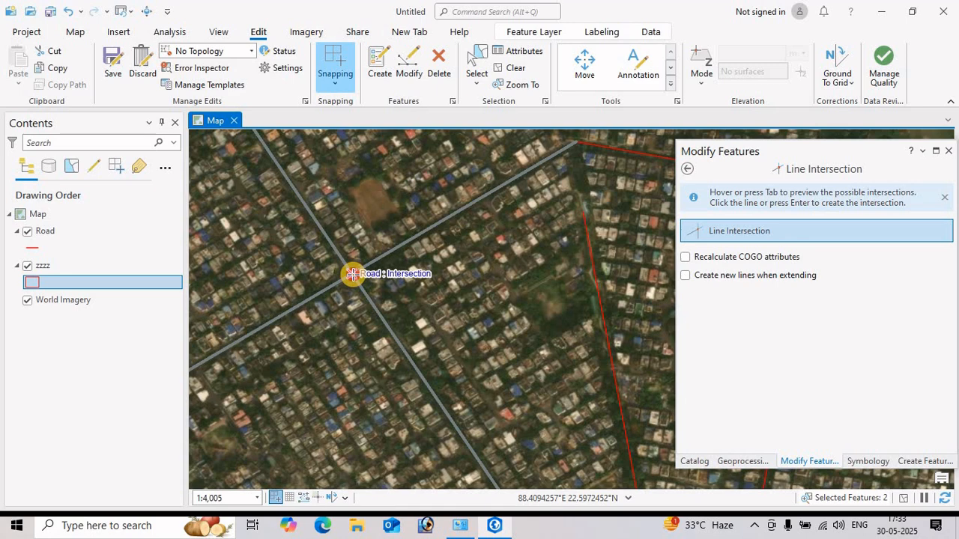
click(354, 274)
Try Line Intersection again on the northeastern and northwestern arms of the same crossing, and on the southwestern and southeastern arms
click(379, 257)
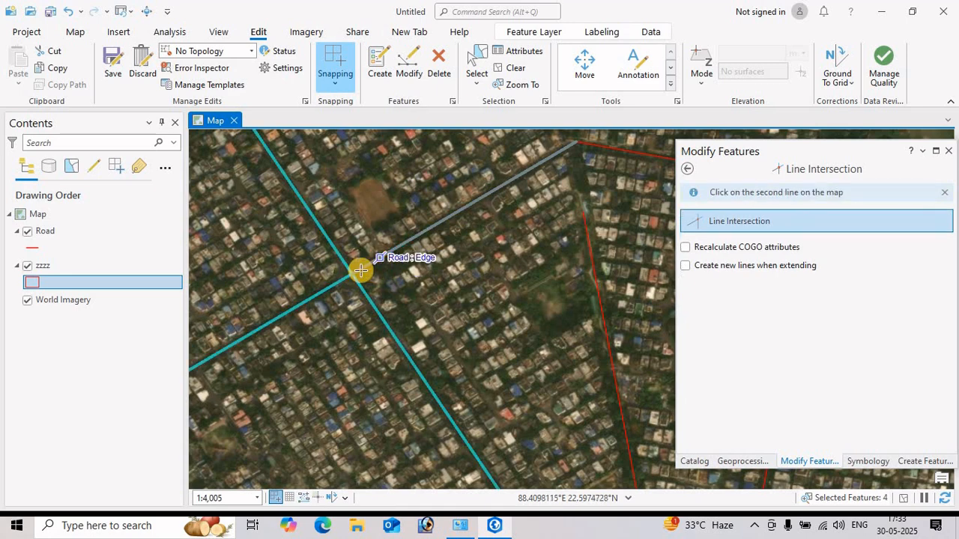
click(334, 246)
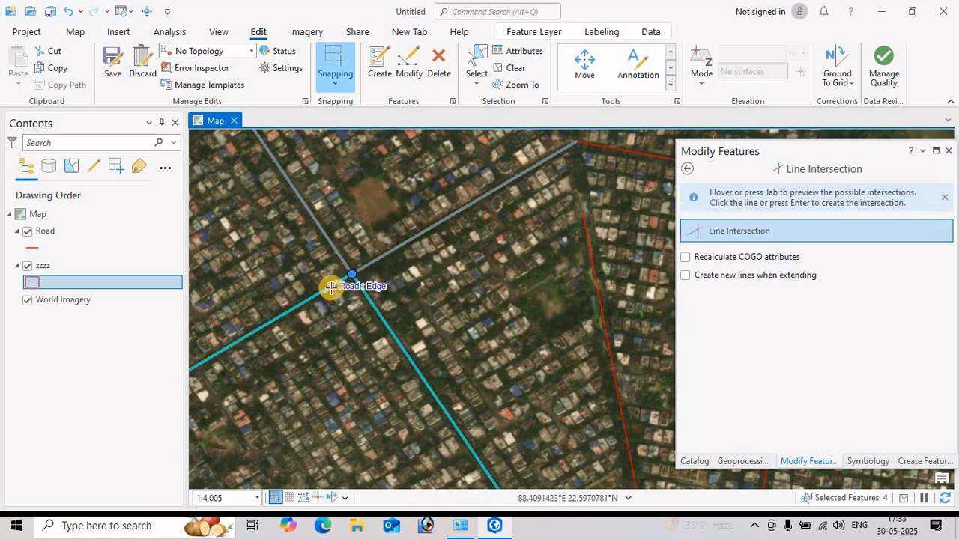
click(355, 278)
click(379, 258)
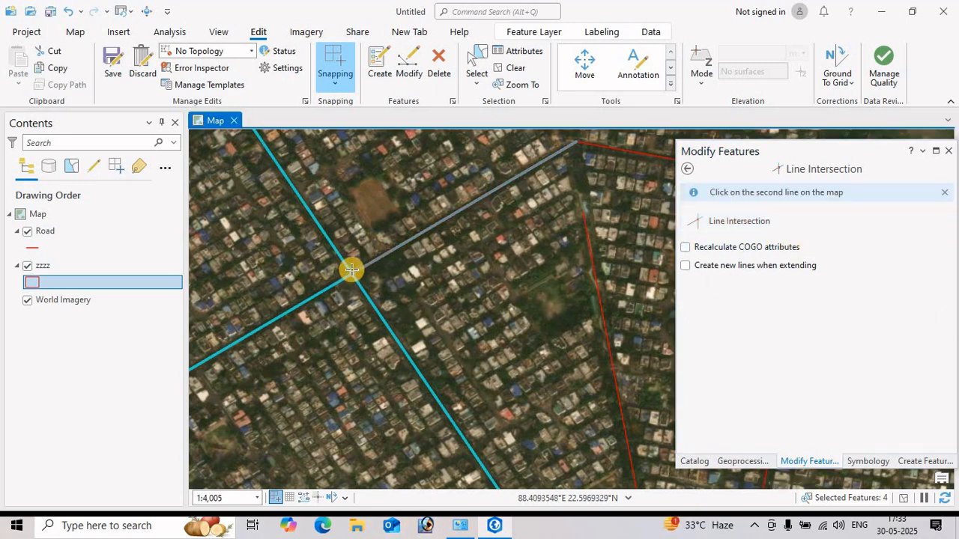
click(333, 247)
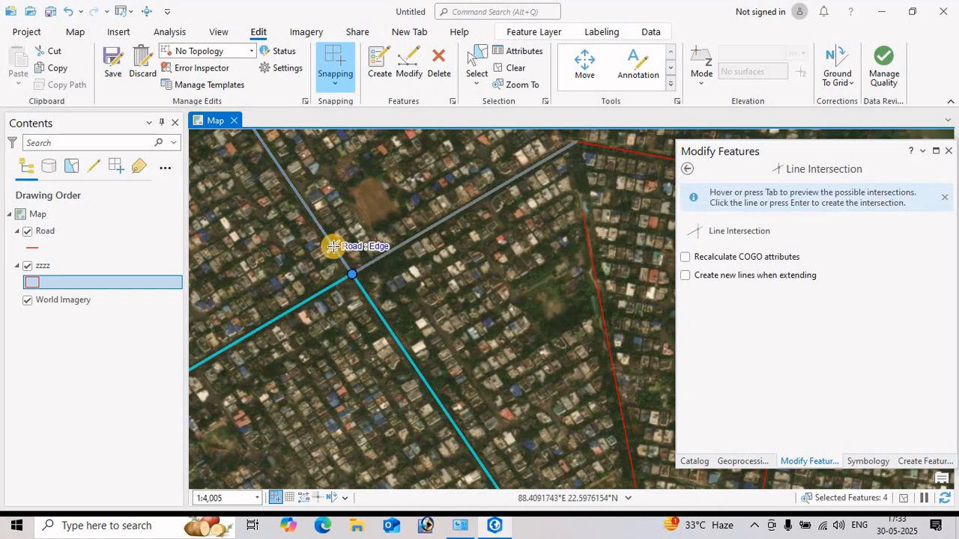
click(352, 275)
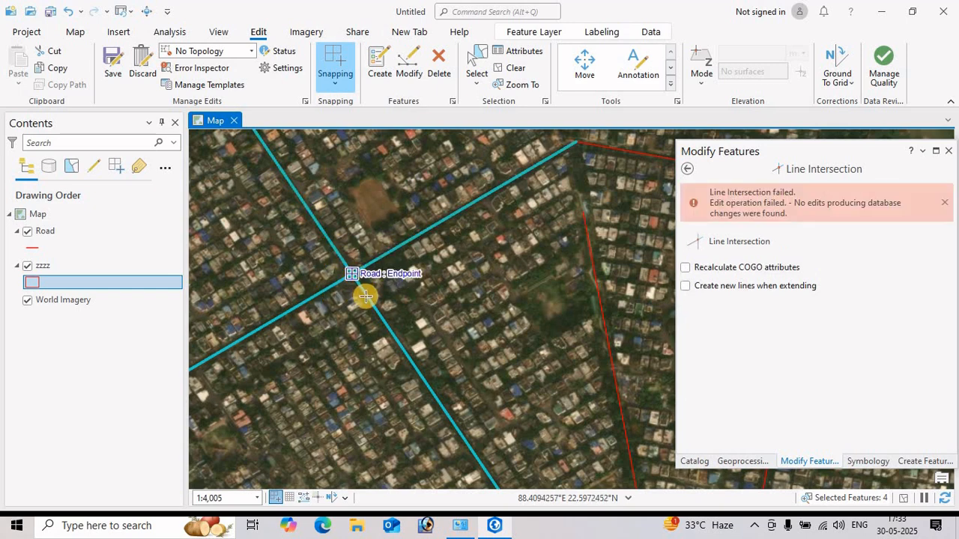
click(323, 289)
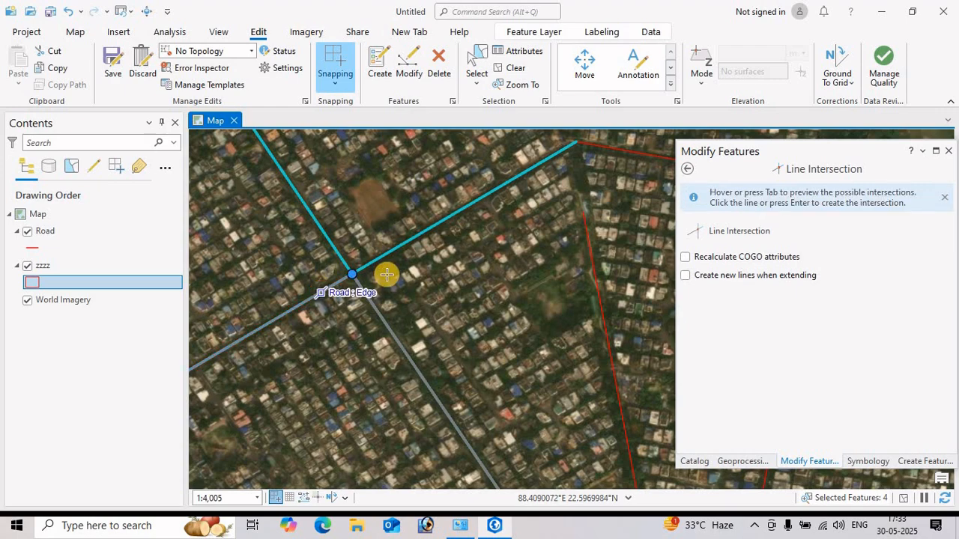
Check the split by selecting each of the four Road arms around the crossing in turn, ending on the northeastern one
scroll(352, 332, down, 2)
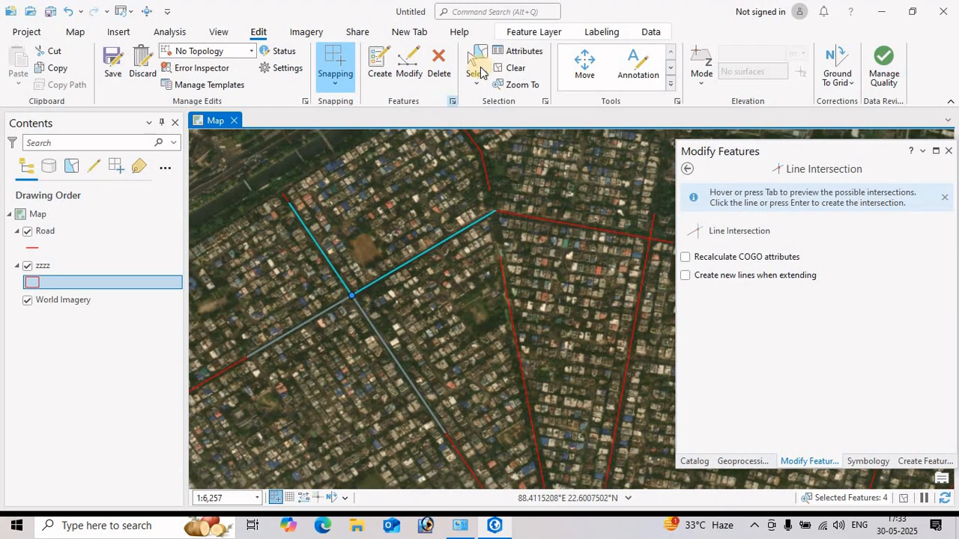
click(483, 60)
drag(399, 250, 429, 285)
drag(363, 323, 406, 351)
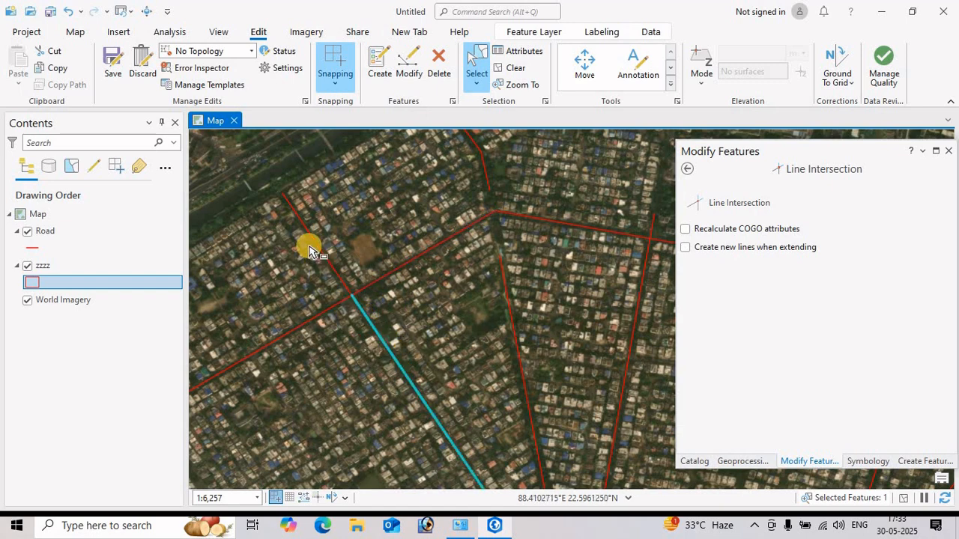
drag(304, 234, 352, 259)
drag(286, 312, 318, 335)
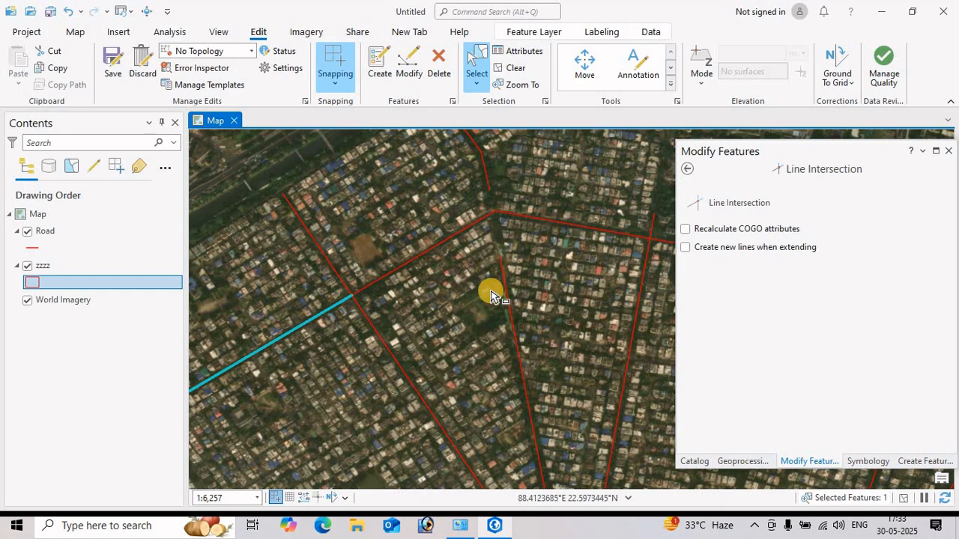
click(421, 257)
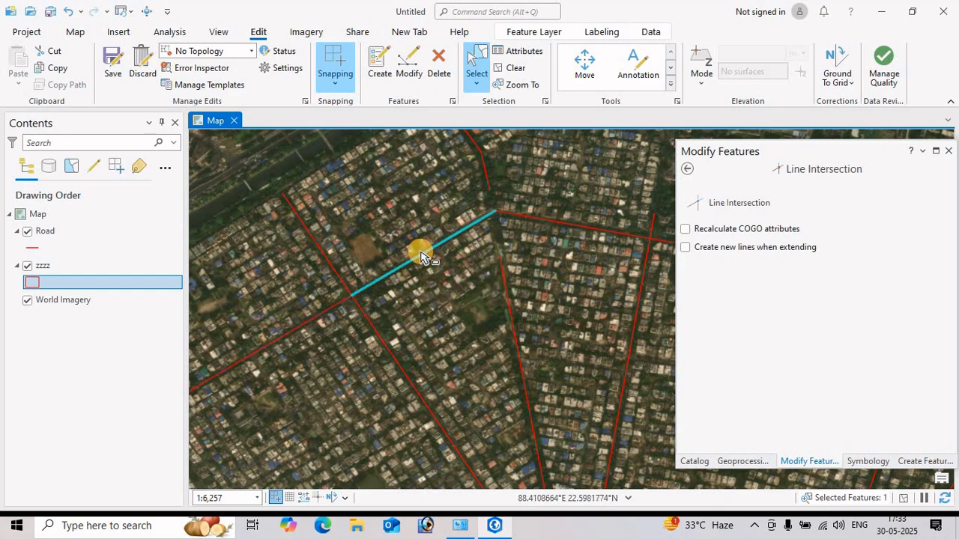
click(474, 228)
Try to extend the selected northeastern arm to the road running south below its far end, using Extend
click(408, 66)
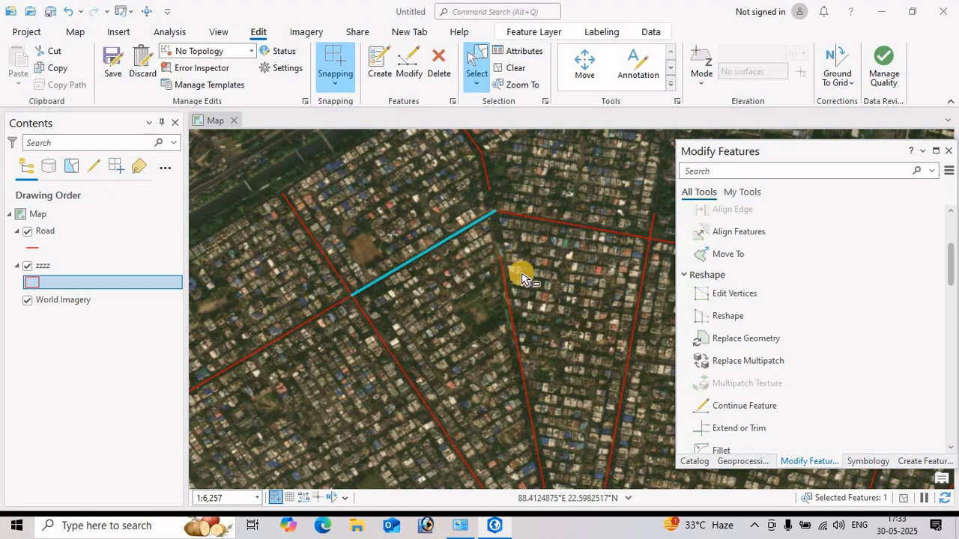
click(670, 83)
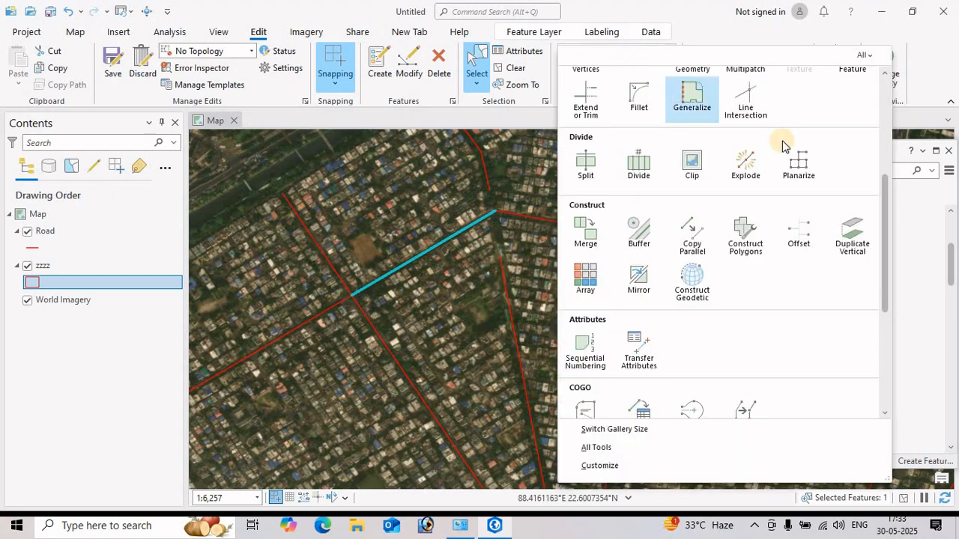
click(588, 101)
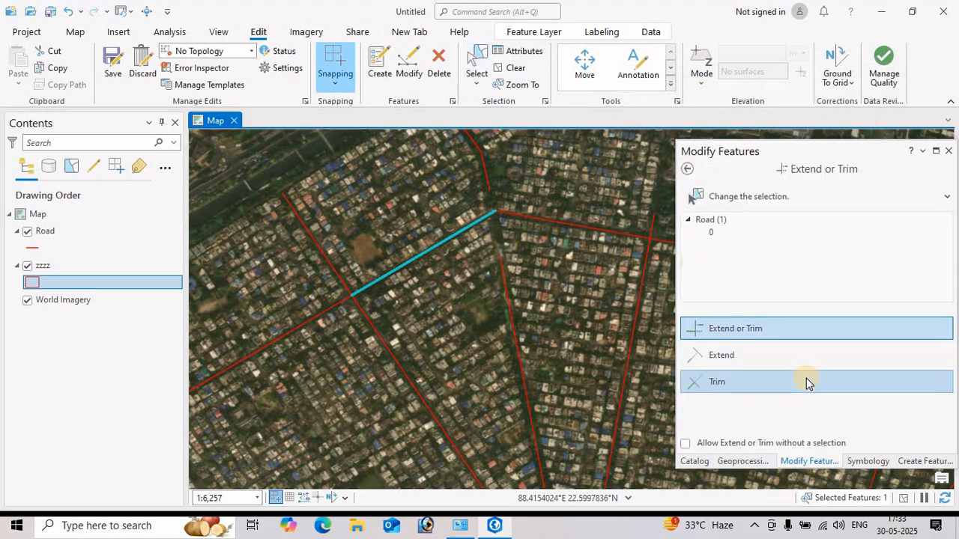
click(722, 356)
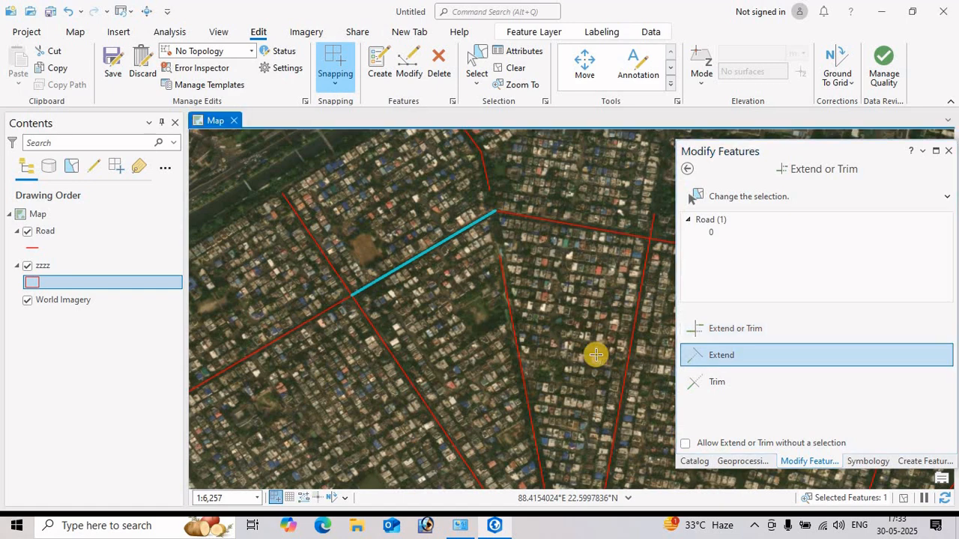
click(510, 309)
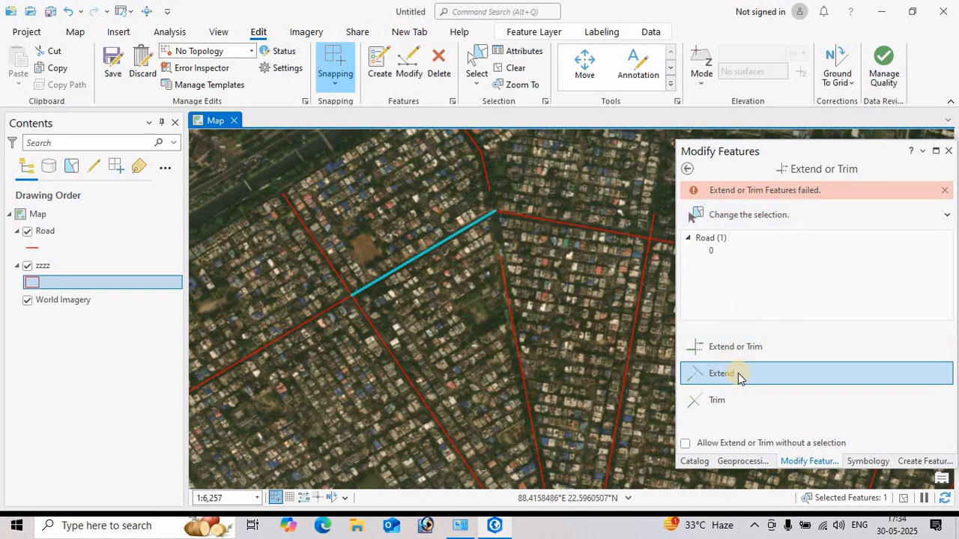
Change the selection to the road running south from below the bend and extend its northern end to the diagonal Road line
click(751, 219)
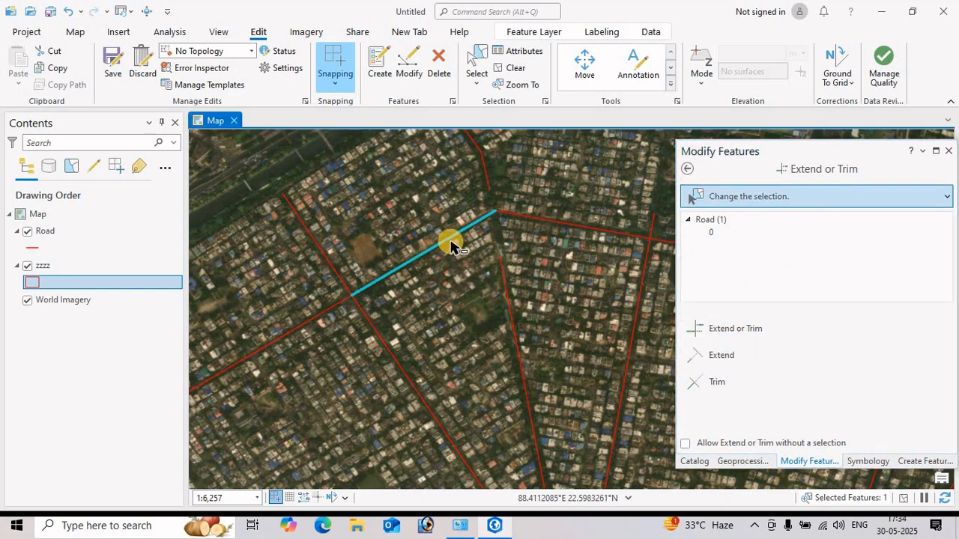
click(508, 290)
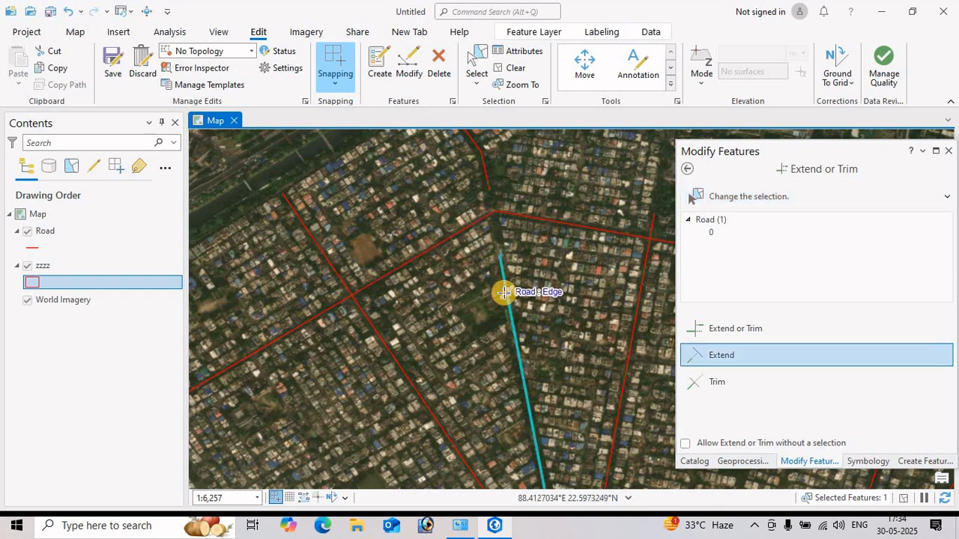
click(504, 292)
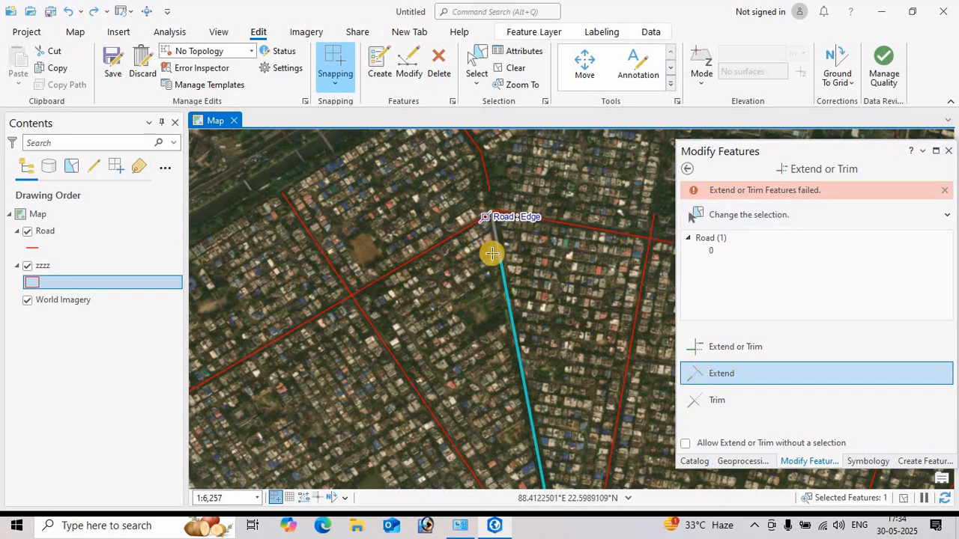
click(486, 213)
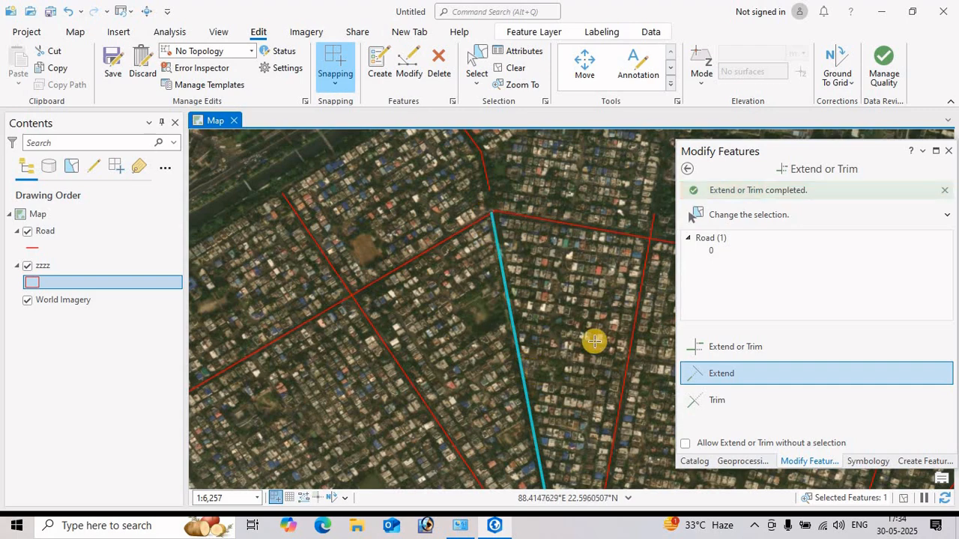
Select the bent Road line north of the junction and extend its southern end to the junction, using Extend
drag(472, 302, 481, 377)
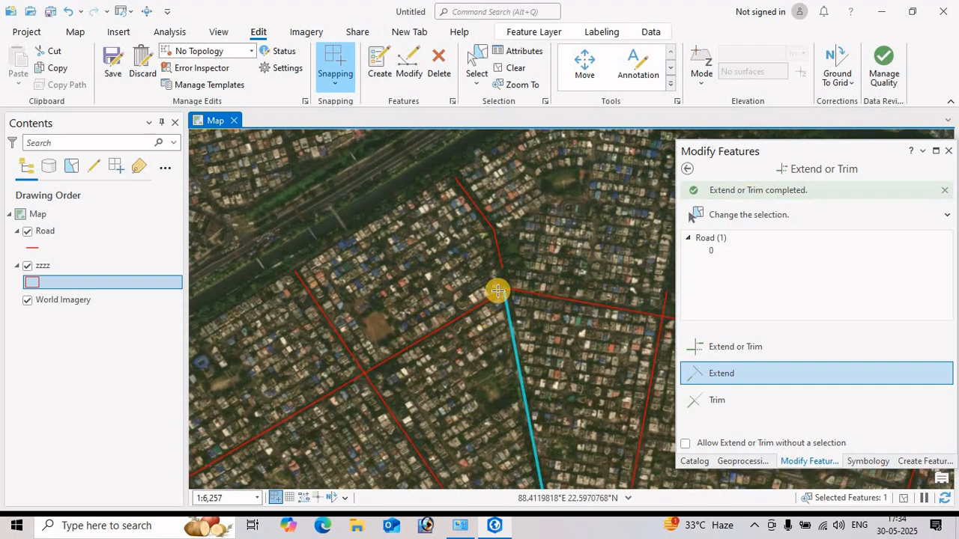
click(476, 60)
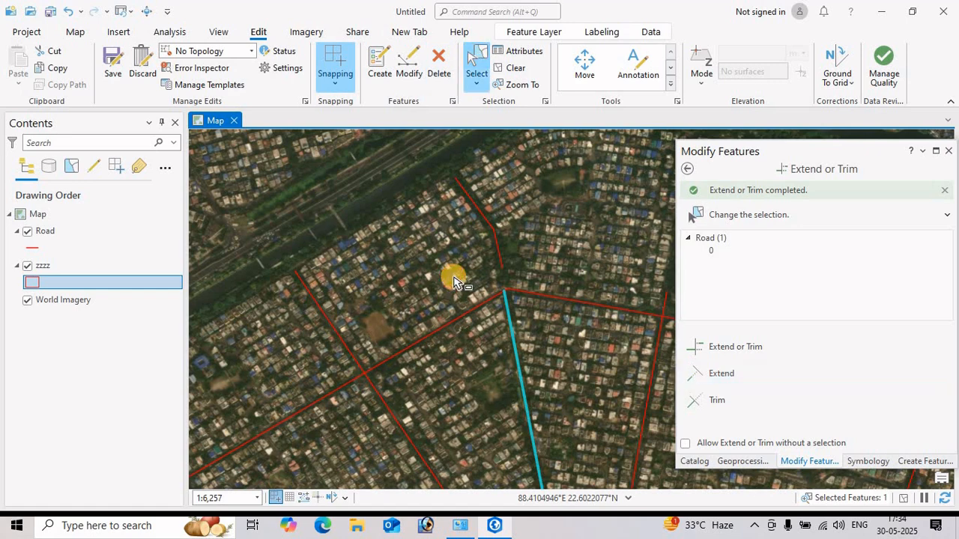
click(499, 247)
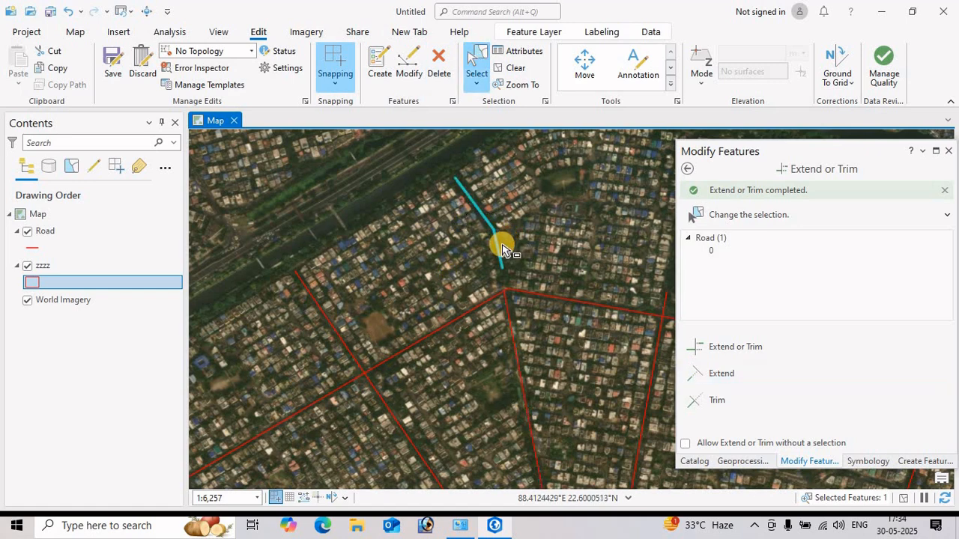
click(726, 376)
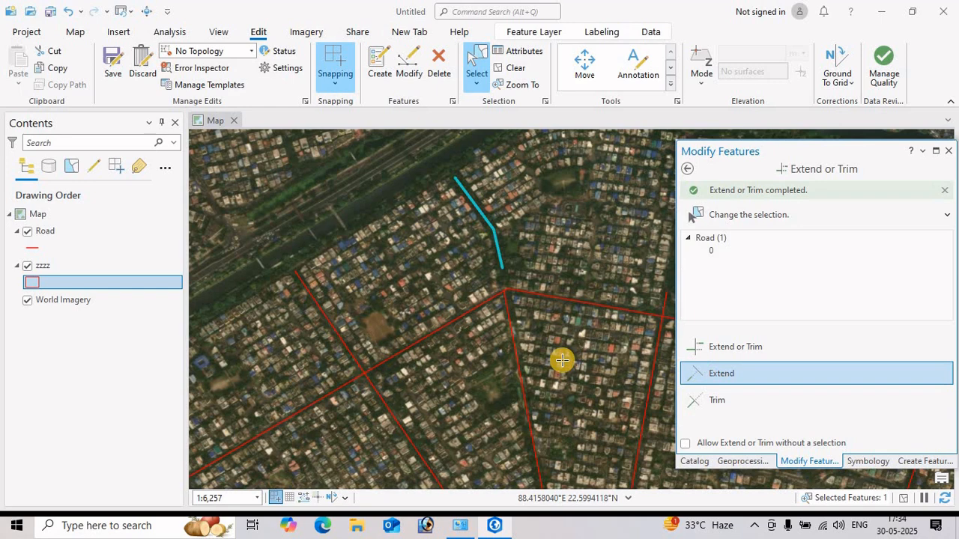
click(498, 248)
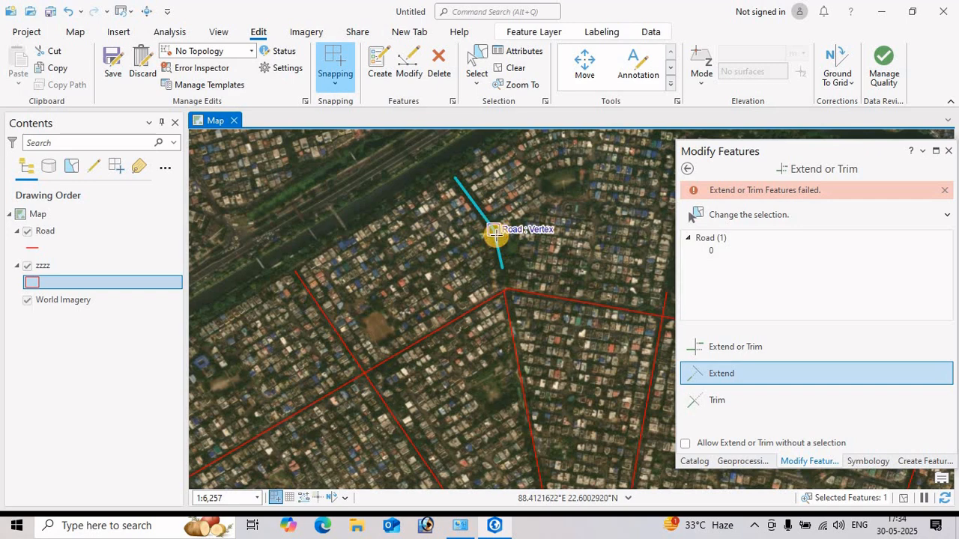
click(498, 279)
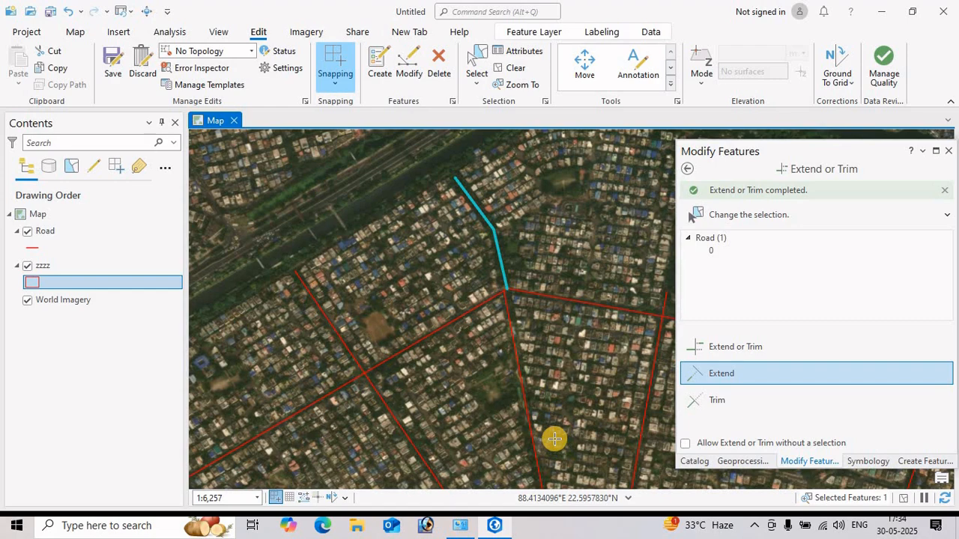
Select the north–south Road line east of the junction and trim its northern overshoot beyond the crossing east–west road, using Trim
drag(417, 407, 492, 338)
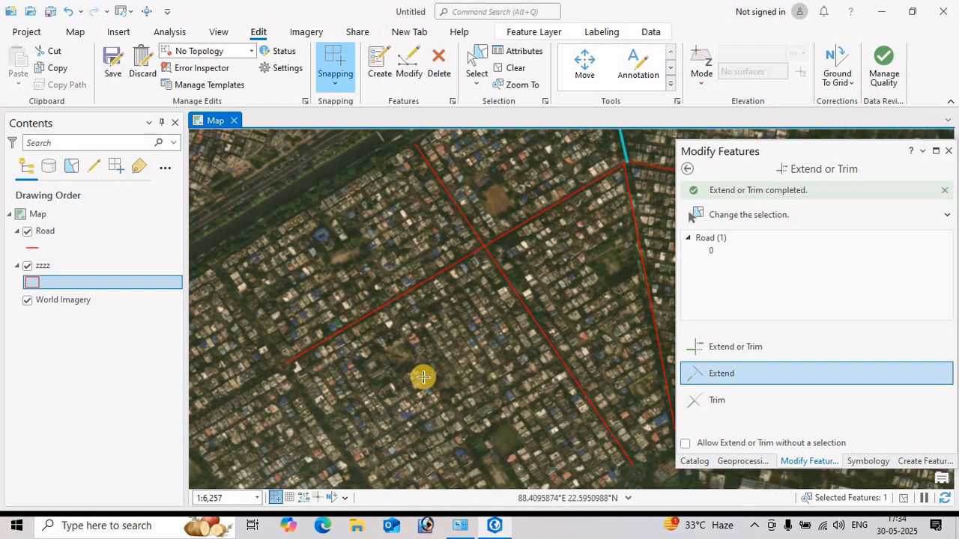
scroll(476, 314, down, 5)
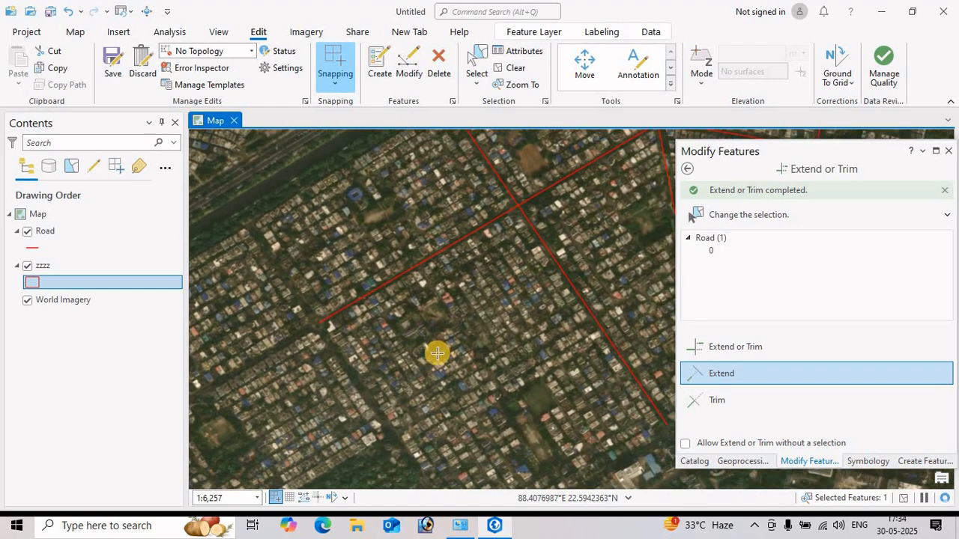
scroll(546, 278, up, 4)
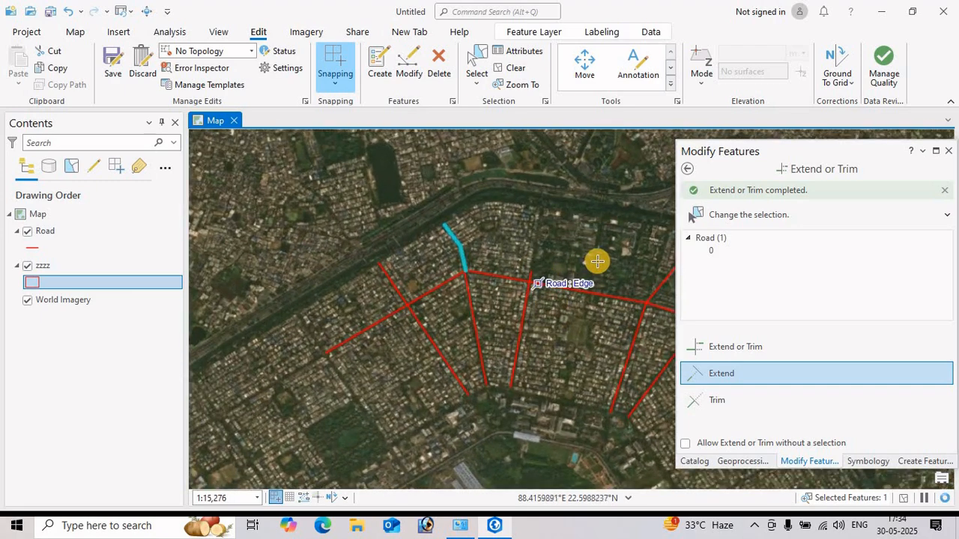
scroll(463, 327, up, 3)
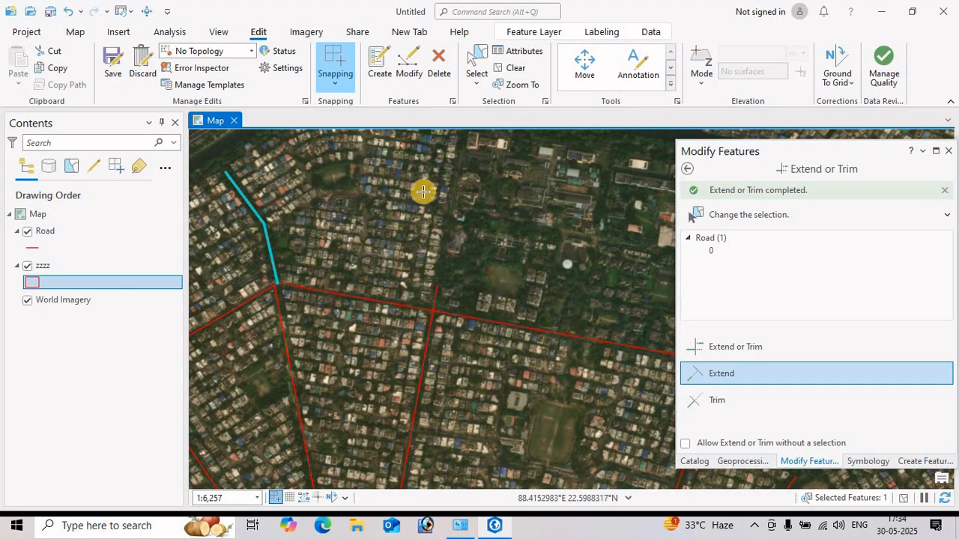
click(476, 66)
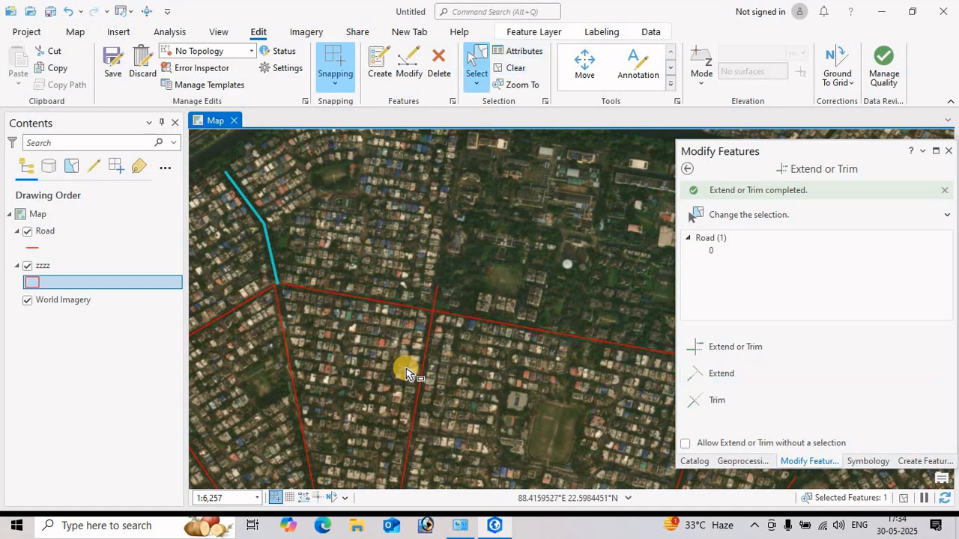
drag(406, 366, 436, 385)
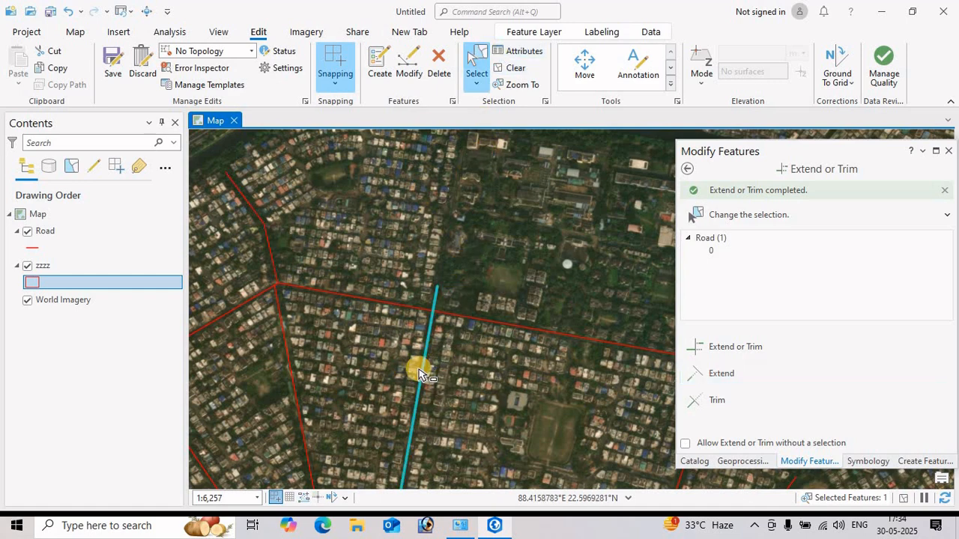
click(726, 376)
click(719, 403)
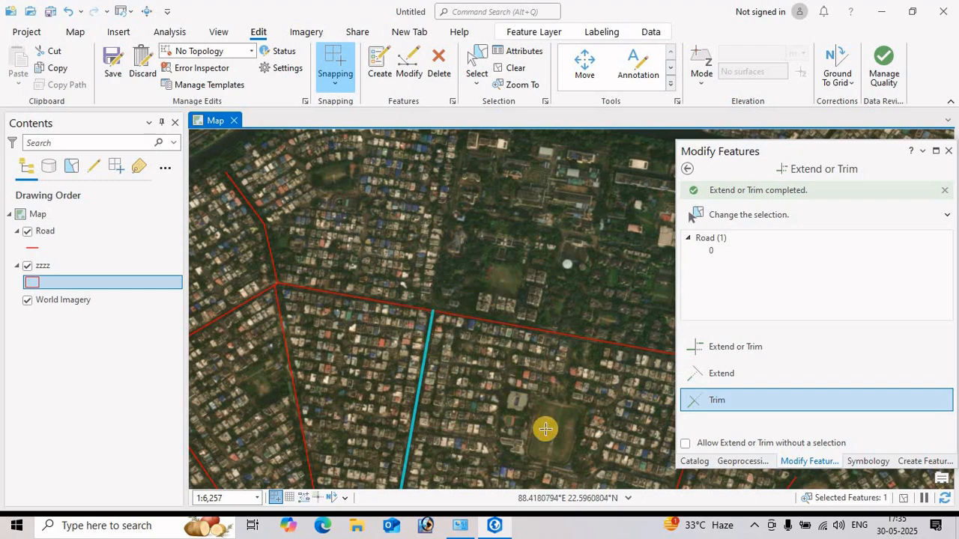
Select the Road line crossing the east–west road farther east and trim off its northeastern part beyond the crossing
drag(365, 416, 269, 379)
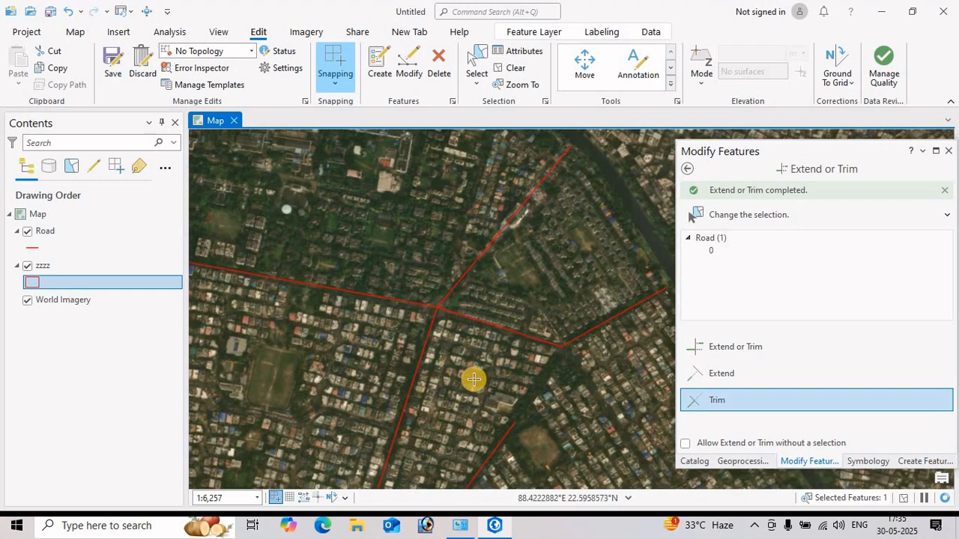
drag(544, 370, 520, 394)
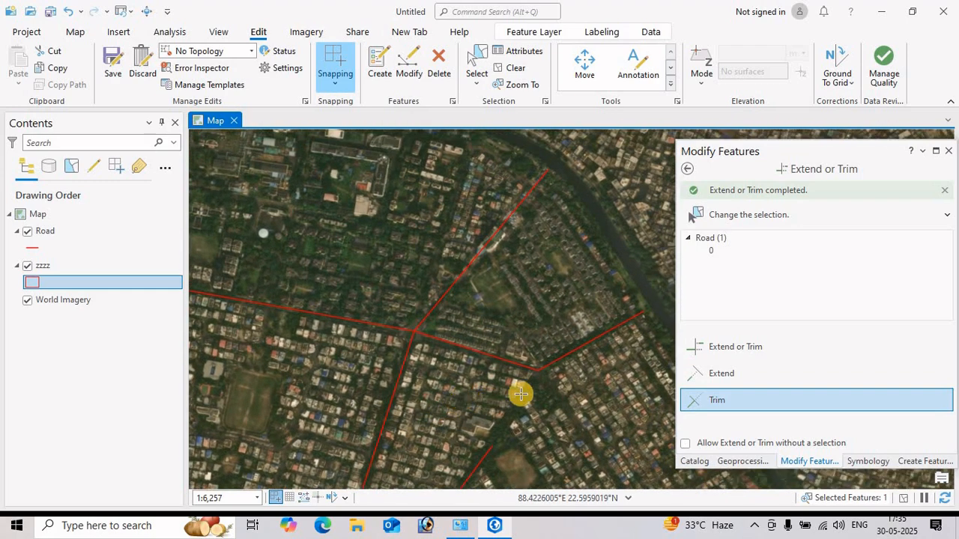
click(472, 71)
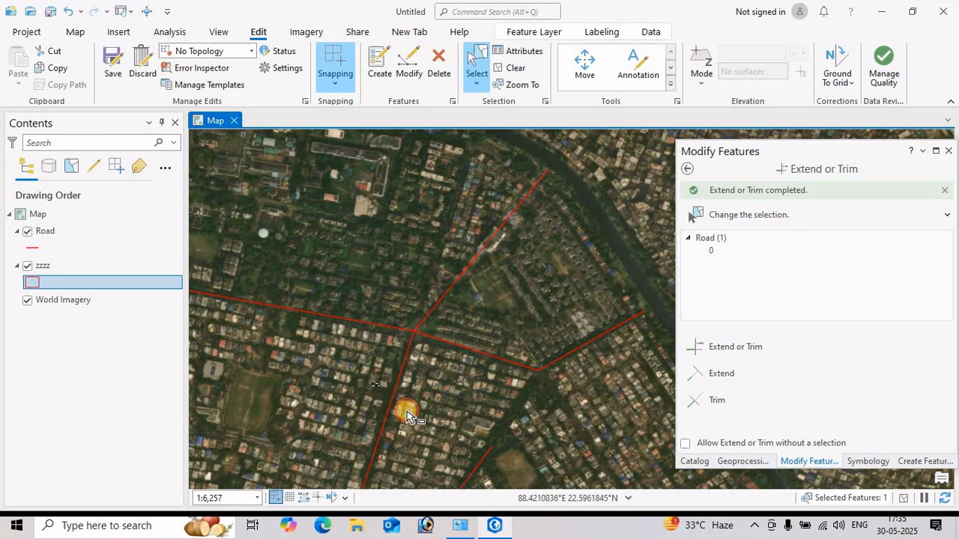
click(408, 418)
click(721, 379)
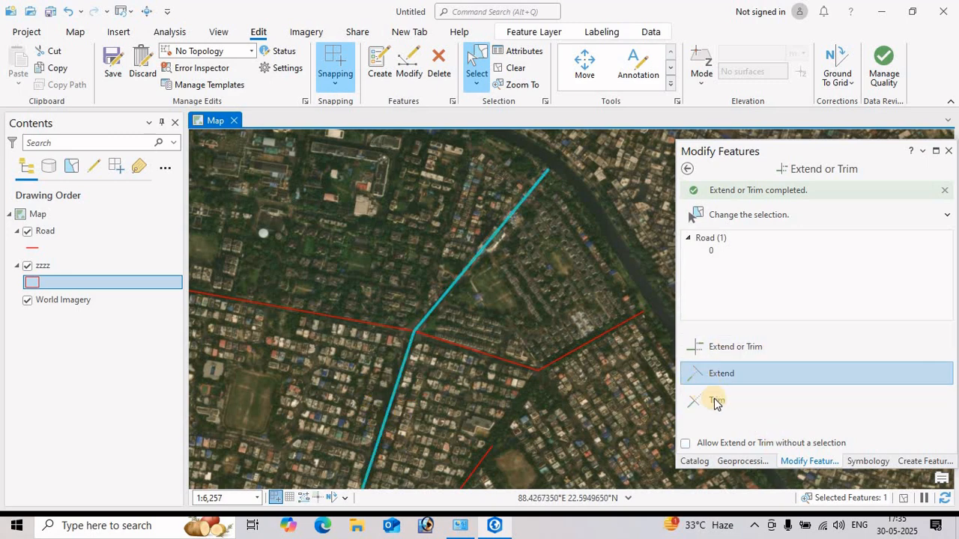
click(715, 402)
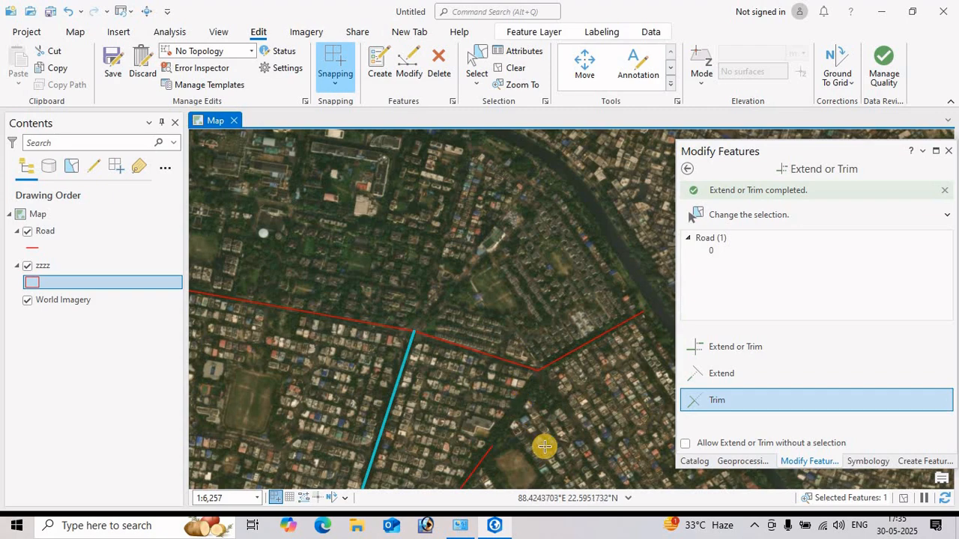
Select the long east–west Road line and try to extend the shorter diagonal road south of its bend to it
drag(545, 446, 496, 374)
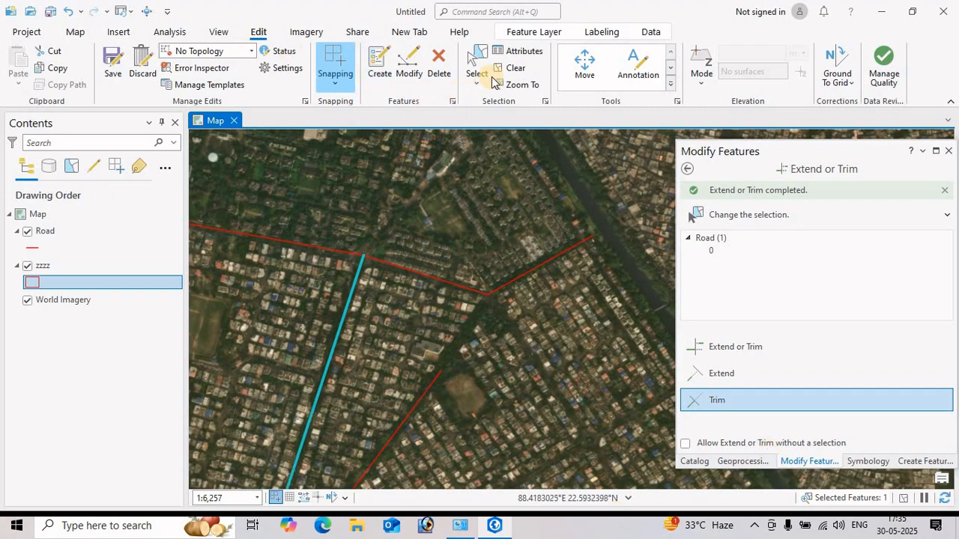
drag(511, 227, 544, 285)
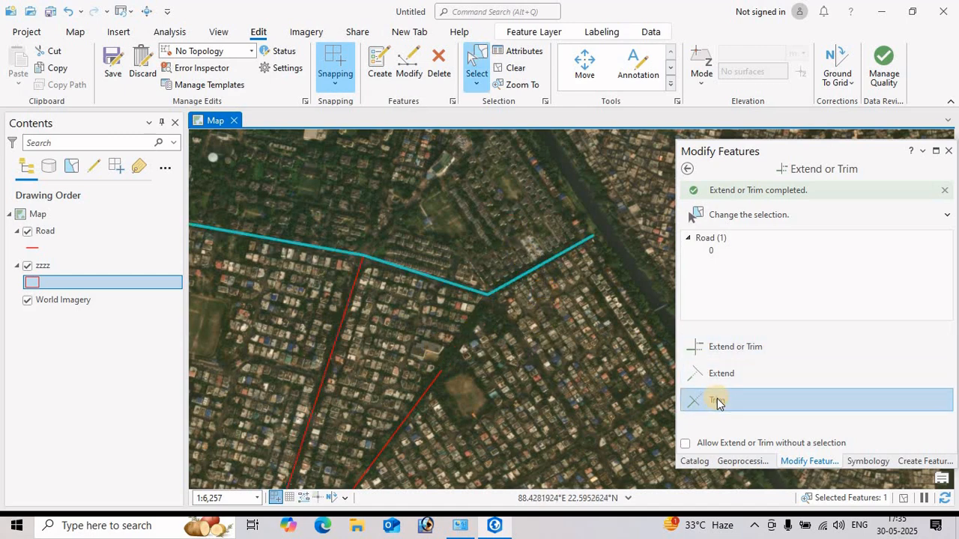
click(715, 373)
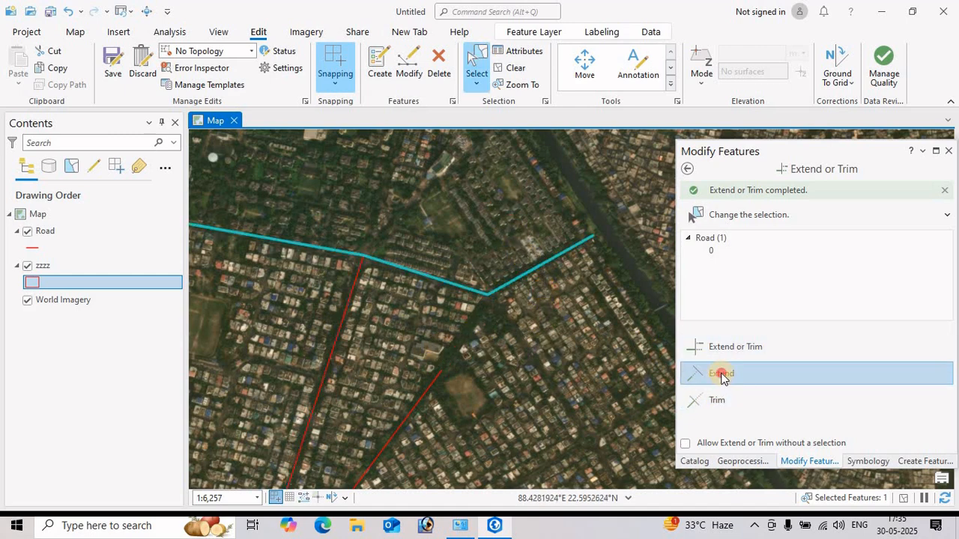
click(432, 385)
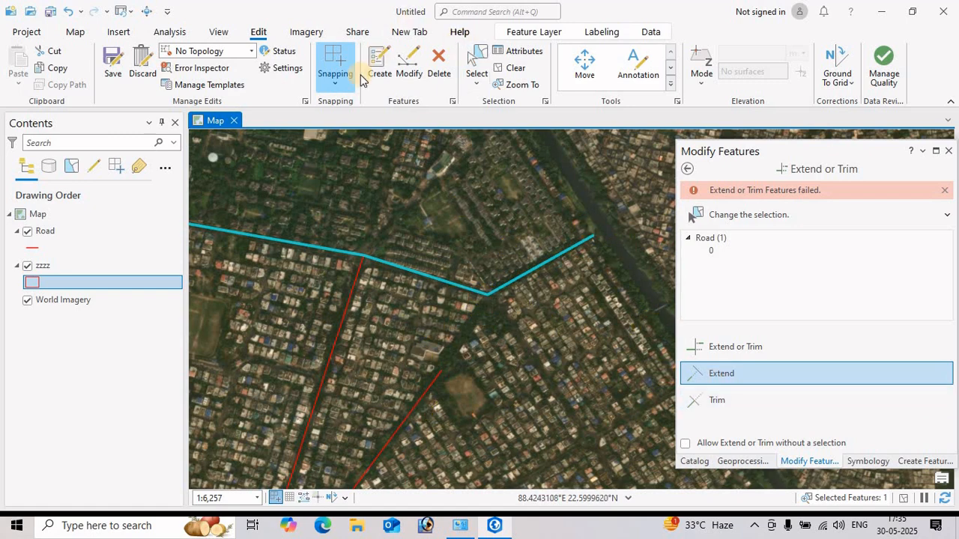
Change the selection to the diagonal Road line south of the bend and extend its northern end to the east–west road
click(476, 67)
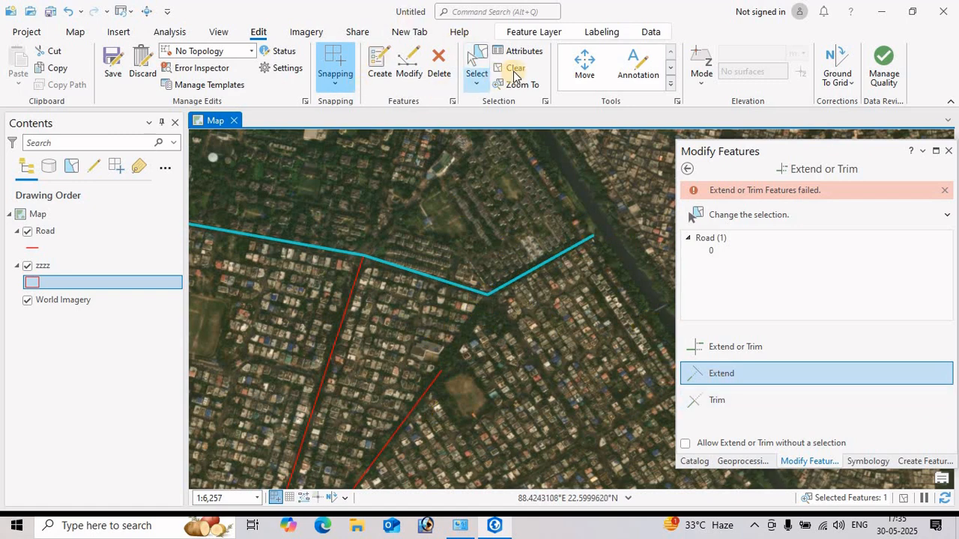
click(419, 394)
click(718, 358)
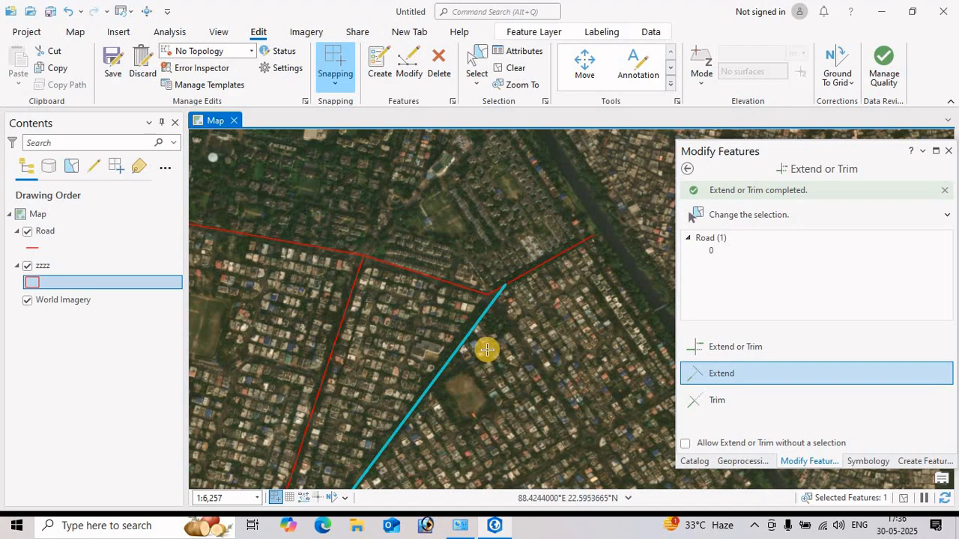
Select a few segments of the road layer, and after that its entire network, as features for Merge
scroll(487, 349, down, 5)
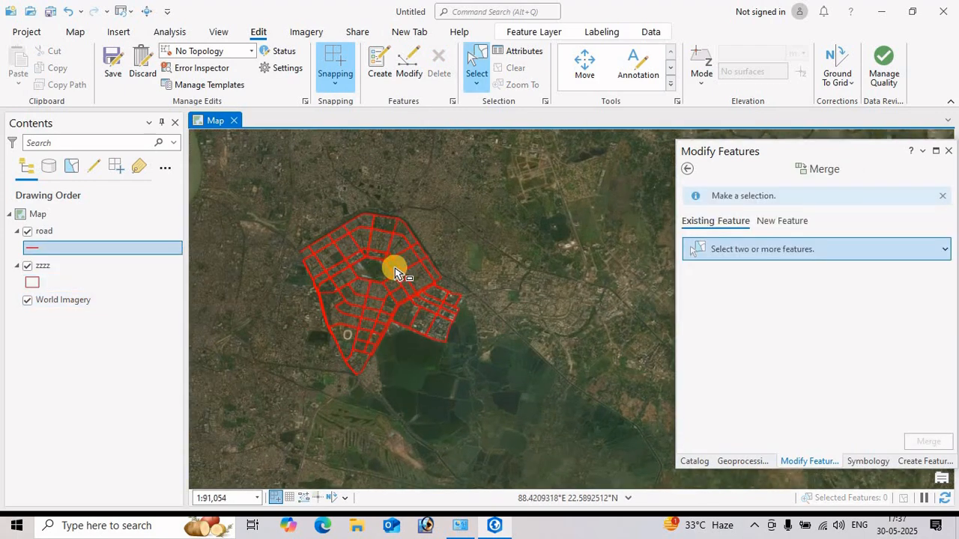
scroll(397, 273, up, 2)
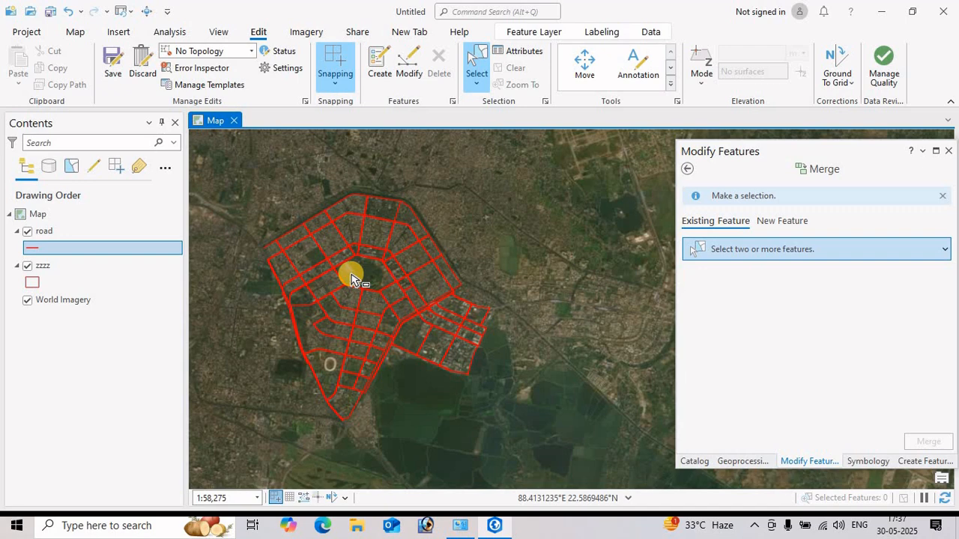
drag(328, 262, 360, 234)
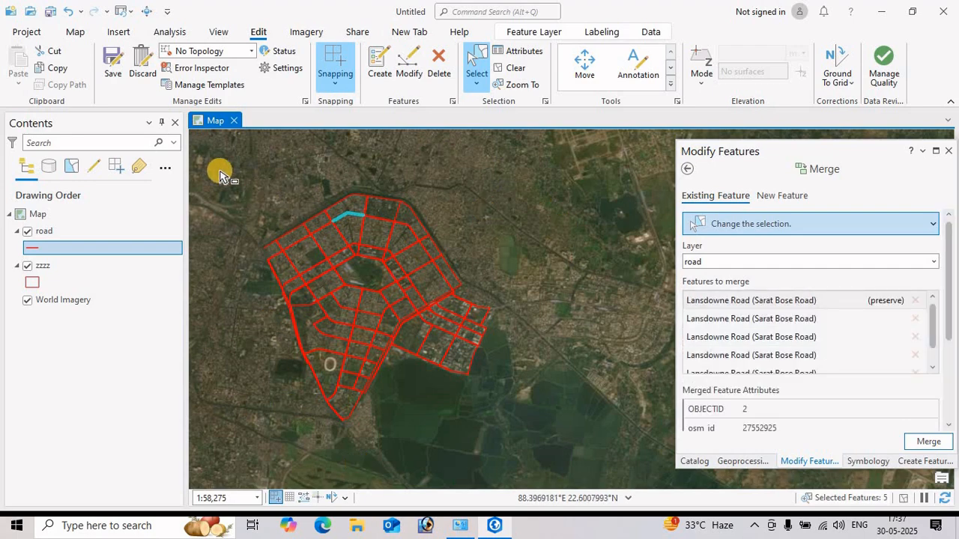
drag(230, 165, 307, 231)
drag(473, 411, 516, 445)
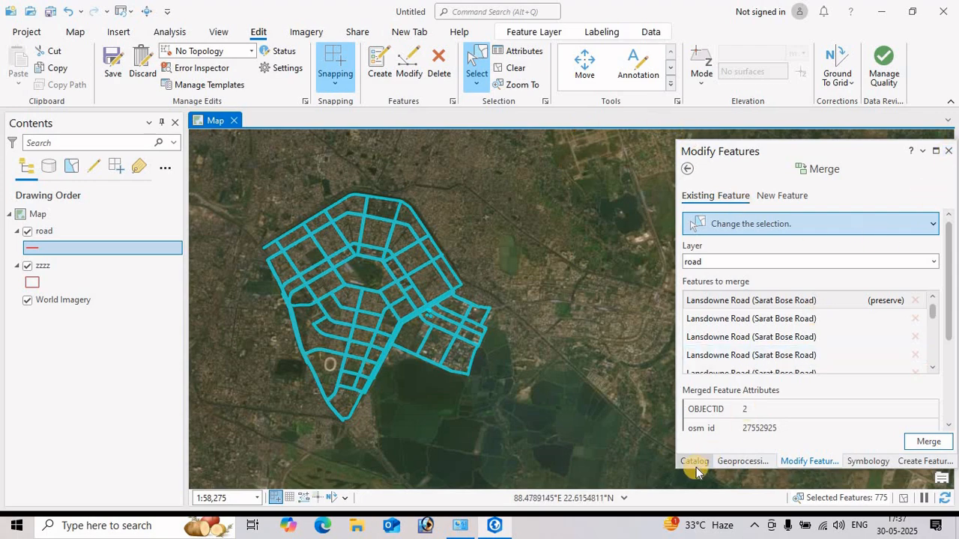
Reactivate the Merge tool and choose road as the layer whose existing features are merged
click(670, 84)
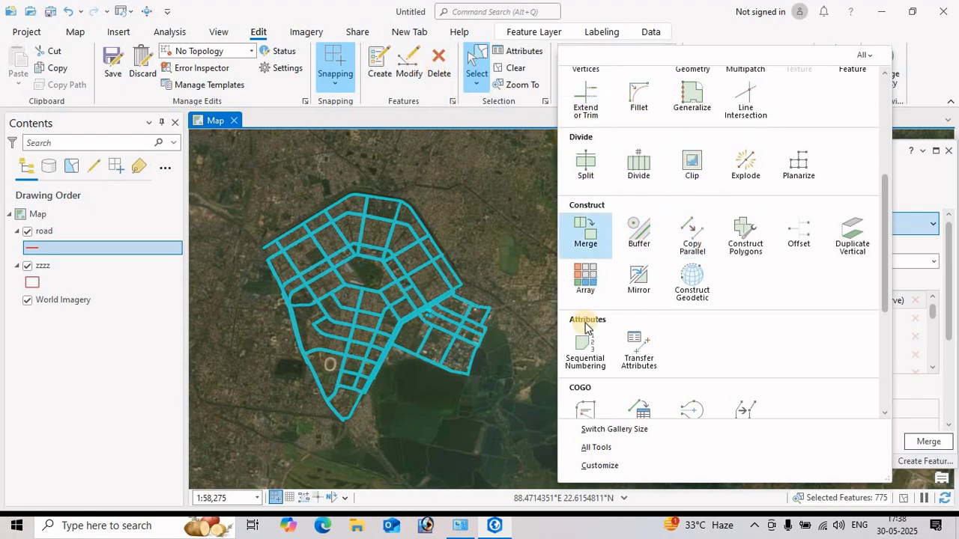
click(586, 236)
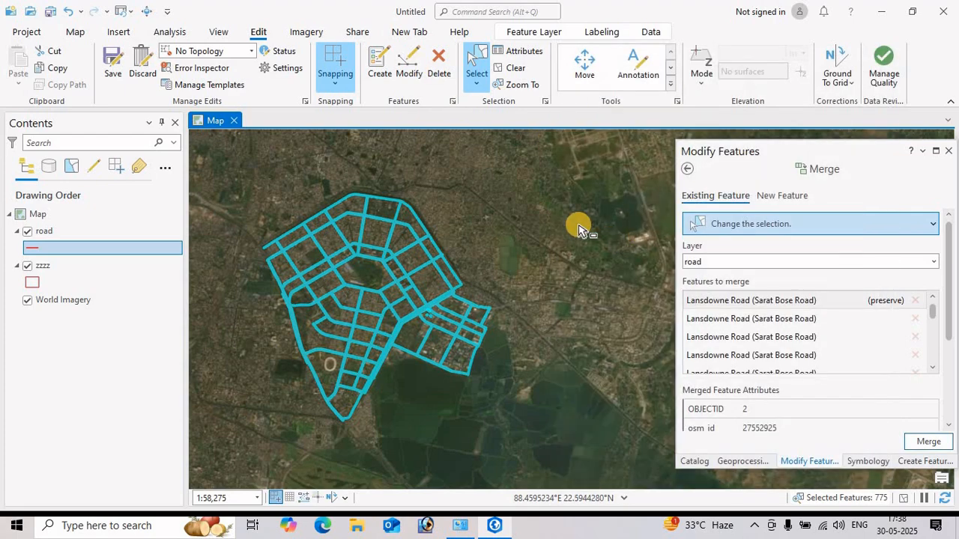
click(934, 261)
click(710, 289)
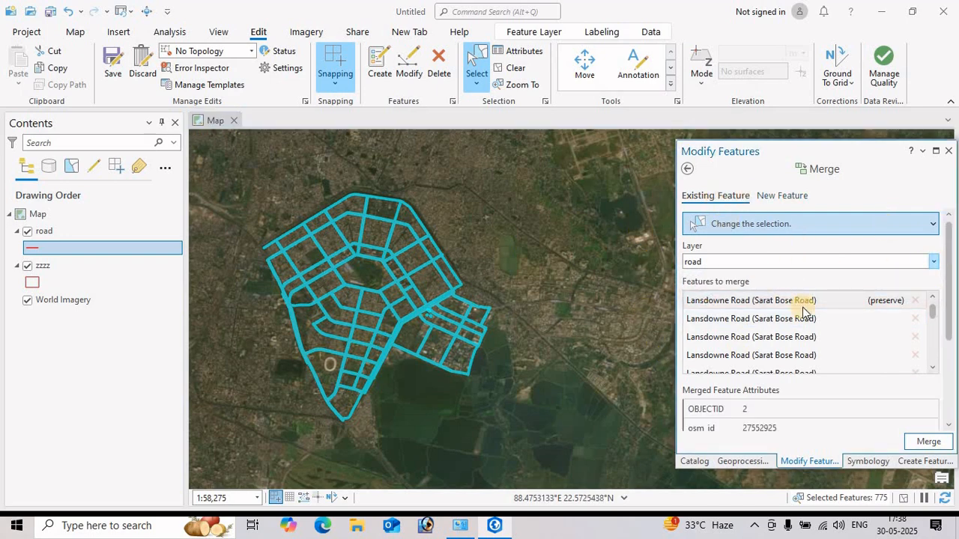
Clear and reselect the entire road network, and merge it into the preserved first feature, Lansdowne Road (Sarat Bose Road)
click(236, 172)
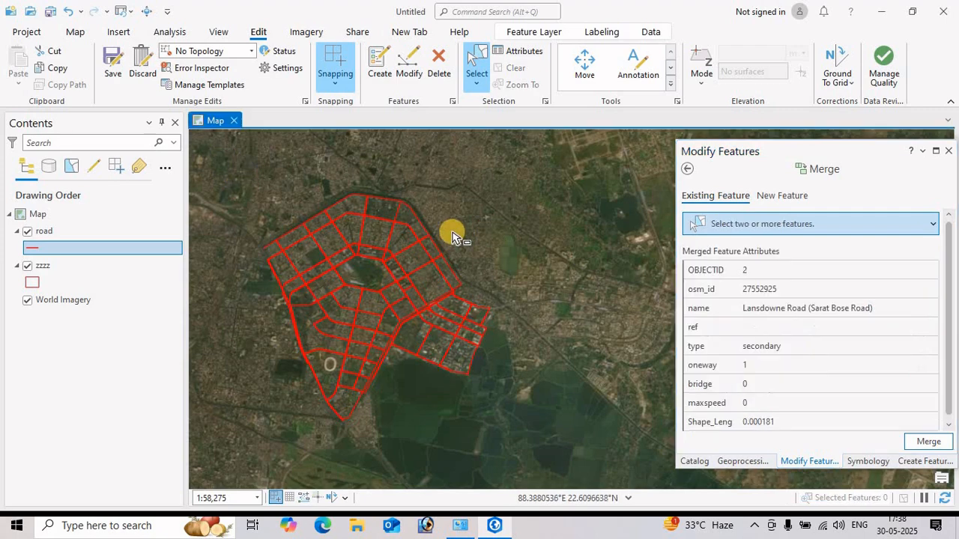
drag(230, 169, 561, 450)
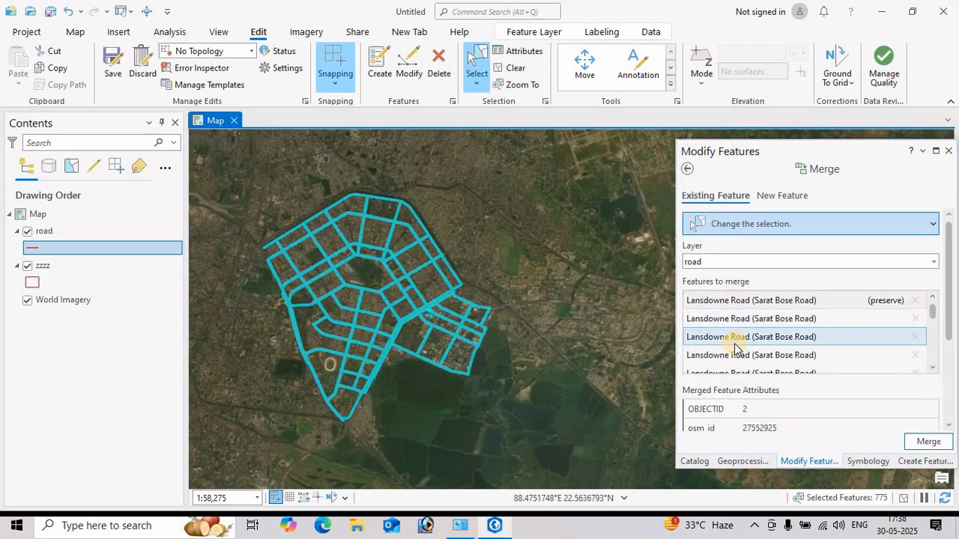
click(729, 302)
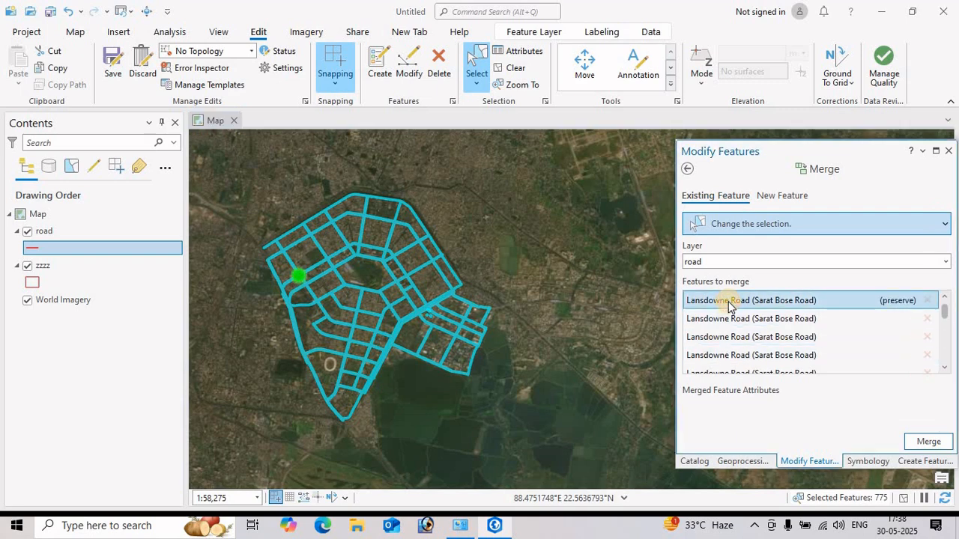
click(924, 442)
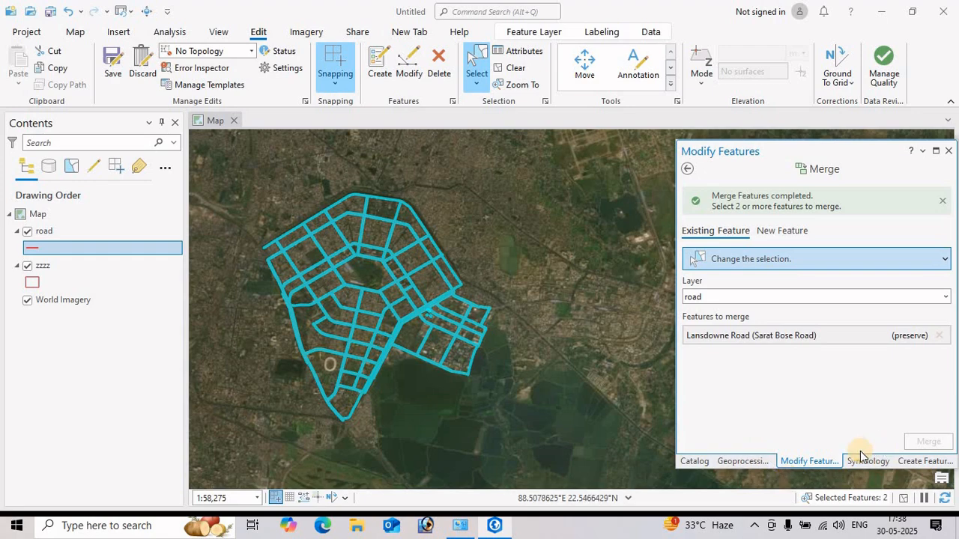
Select and deselect the merged road network from several spots, and inspect it at close and wide map scales
click(478, 389)
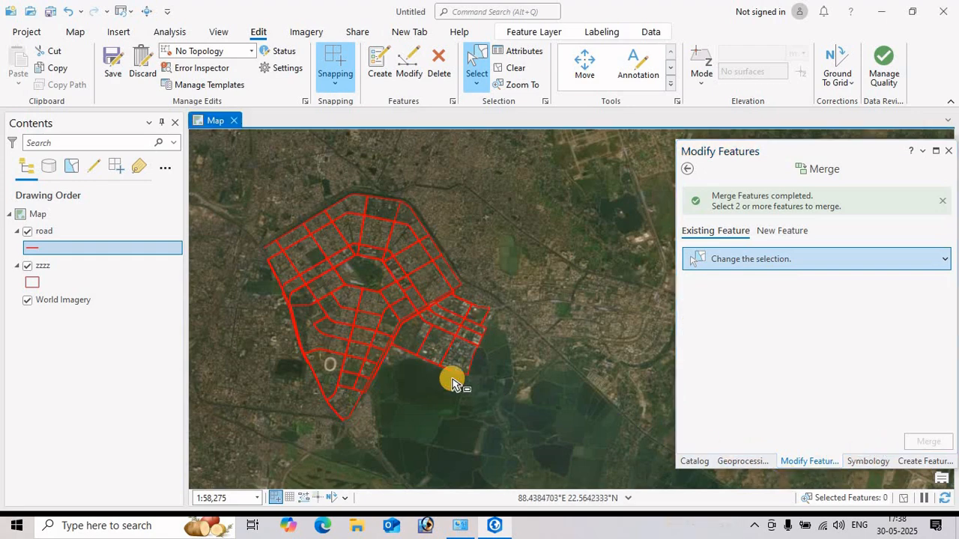
click(478, 390)
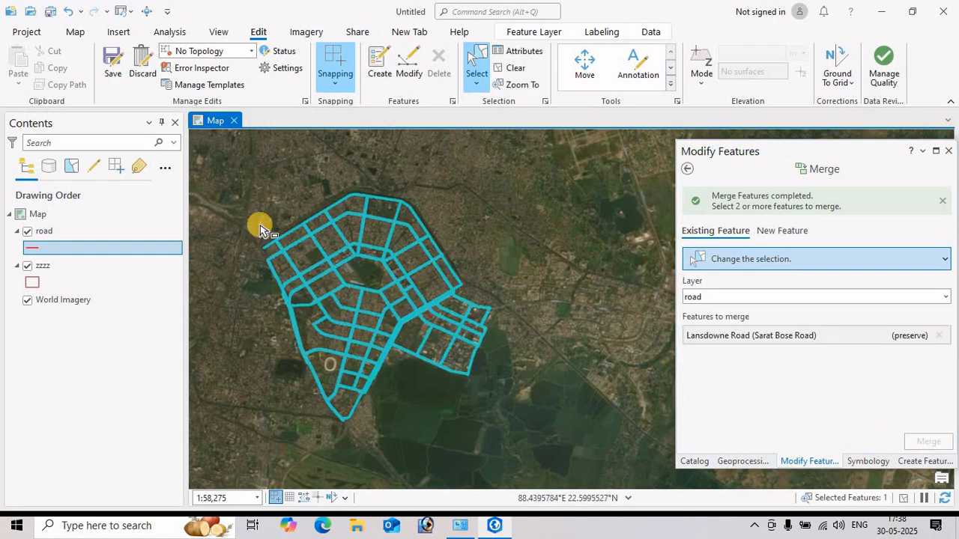
click(339, 198)
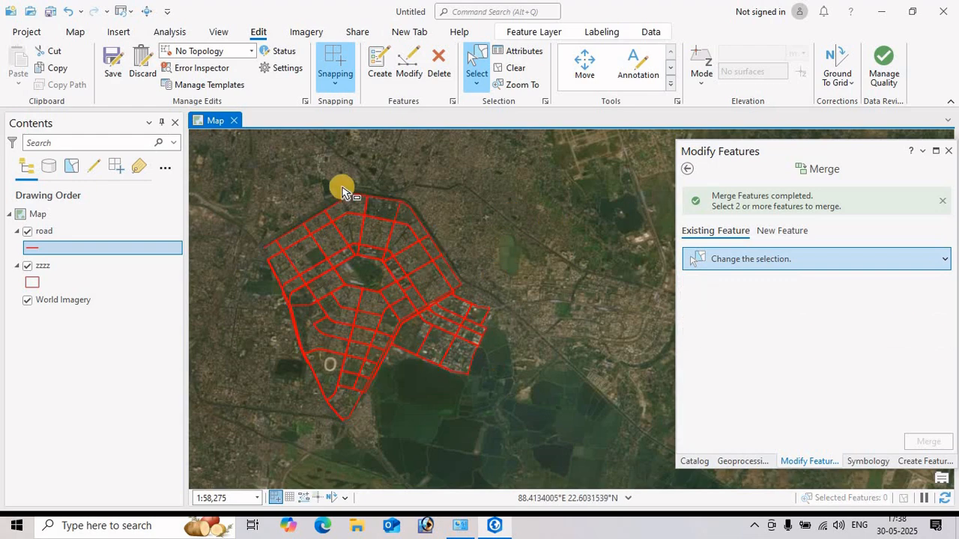
click(411, 207)
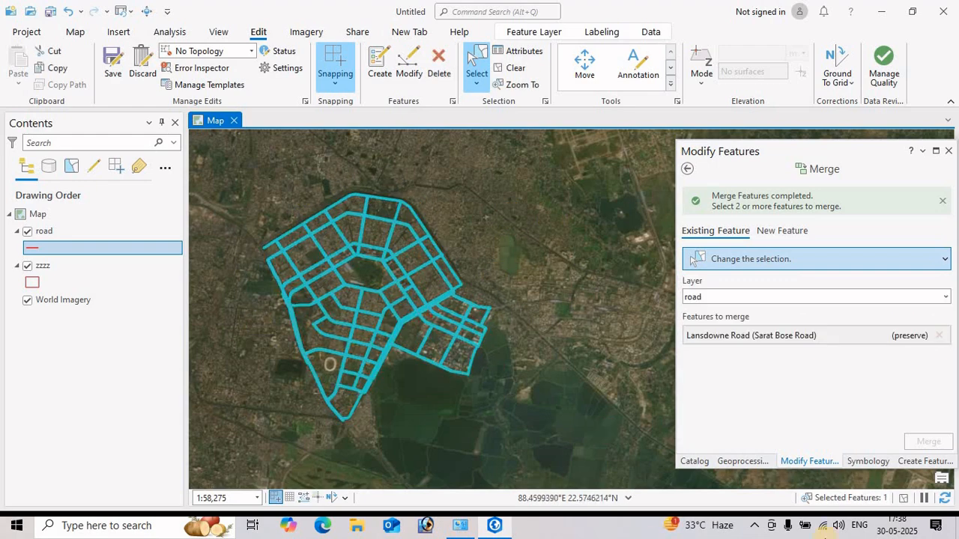
scroll(310, 188, down, 2)
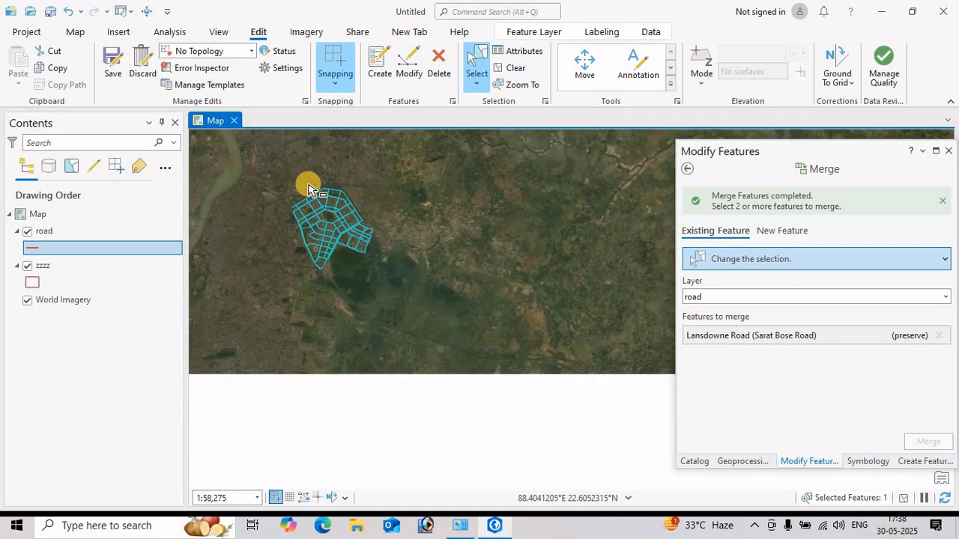
scroll(311, 188, up, 5)
drag(396, 395, 351, 289)
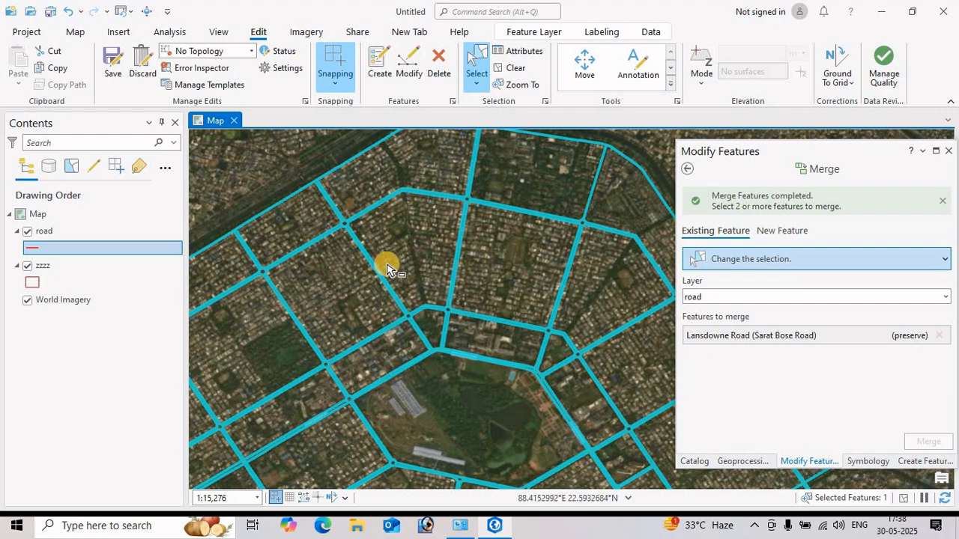
scroll(439, 362, up, 1)
scroll(439, 364, down, 3)
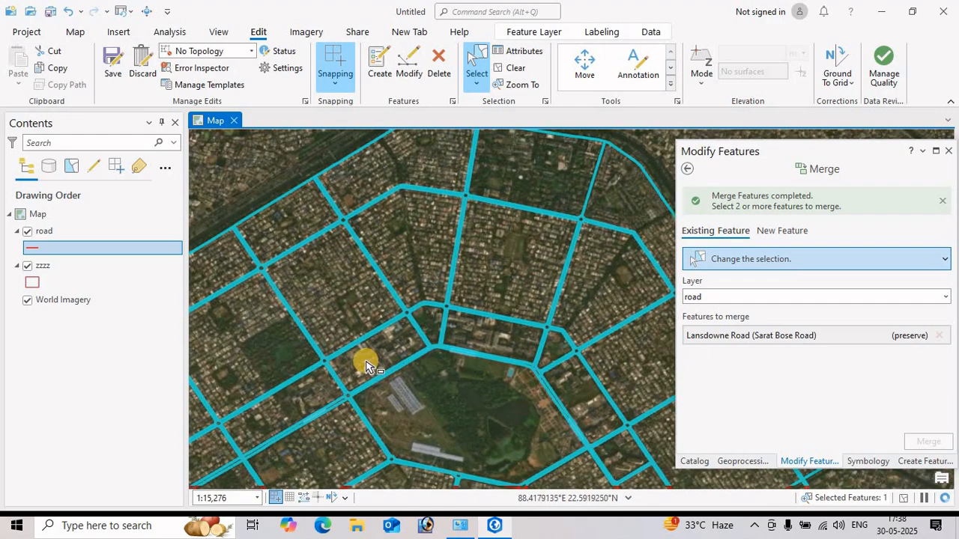
drag(402, 417, 420, 297)
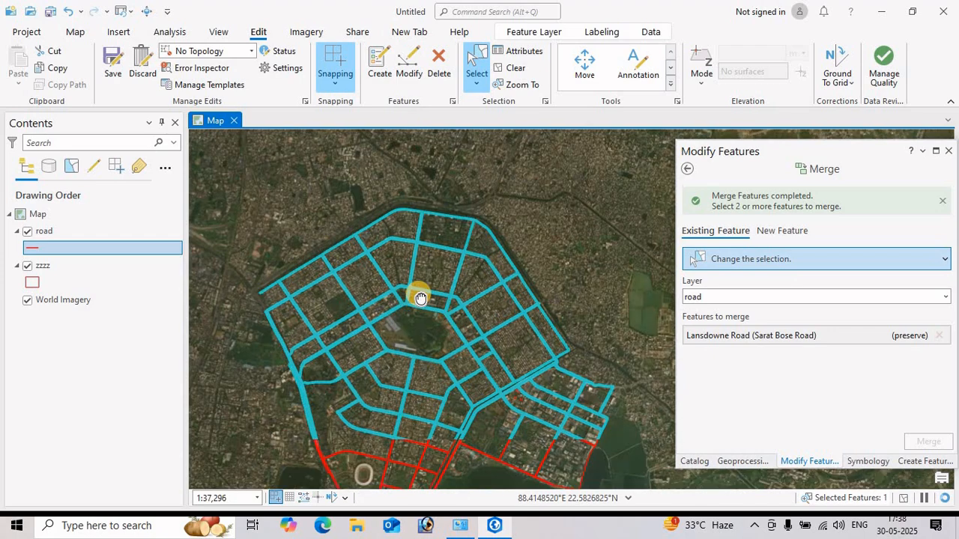
scroll(417, 289, down, 4)
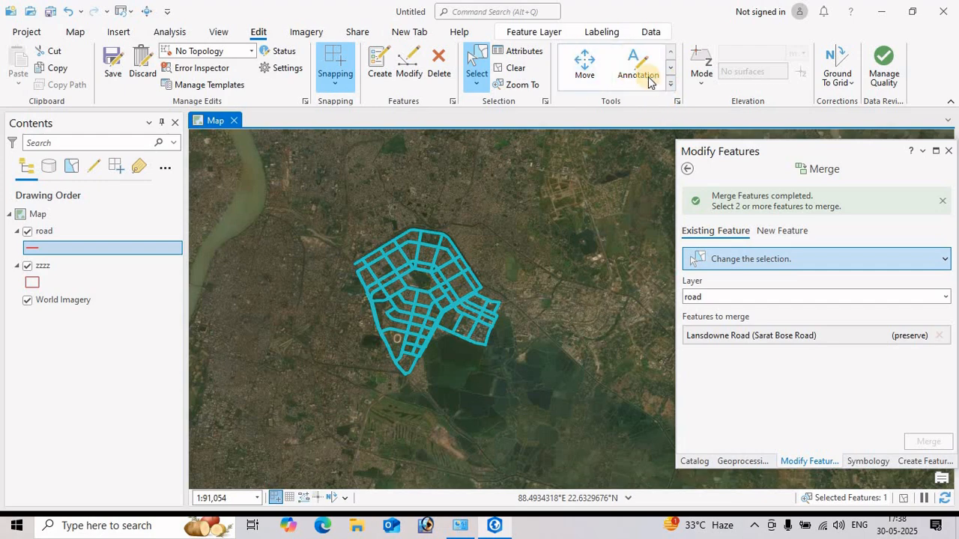
Planarize the selected merged road feature with the cluster tolerance of 0.000998881 m
click(670, 88)
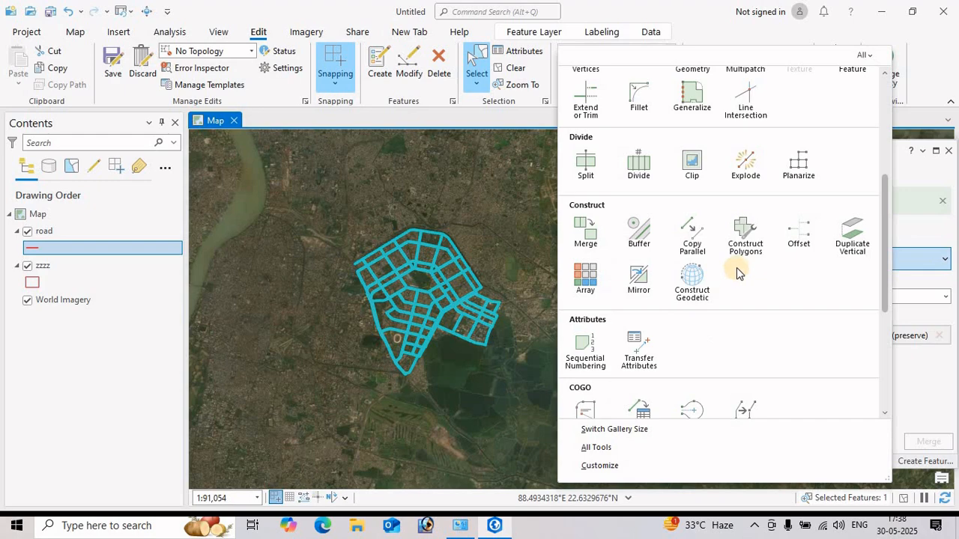
click(799, 164)
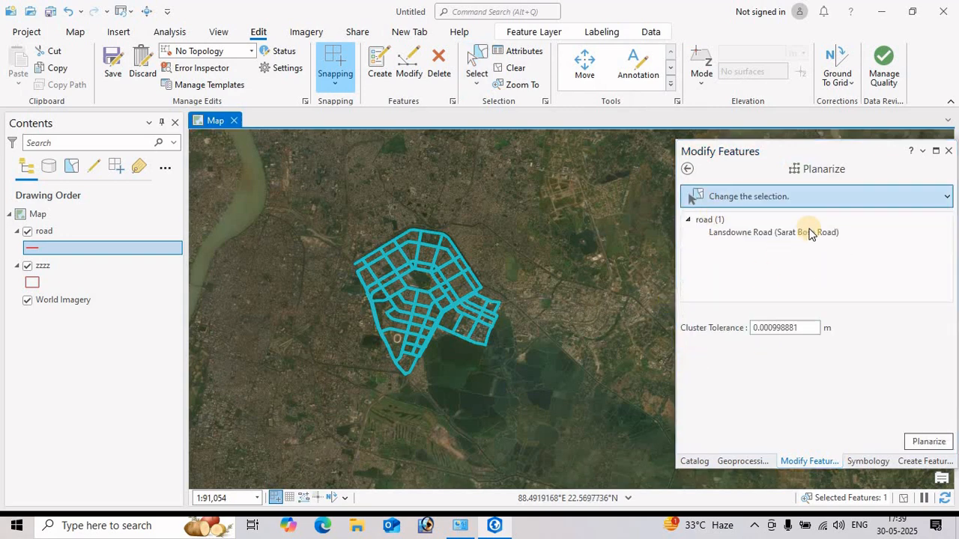
click(810, 329)
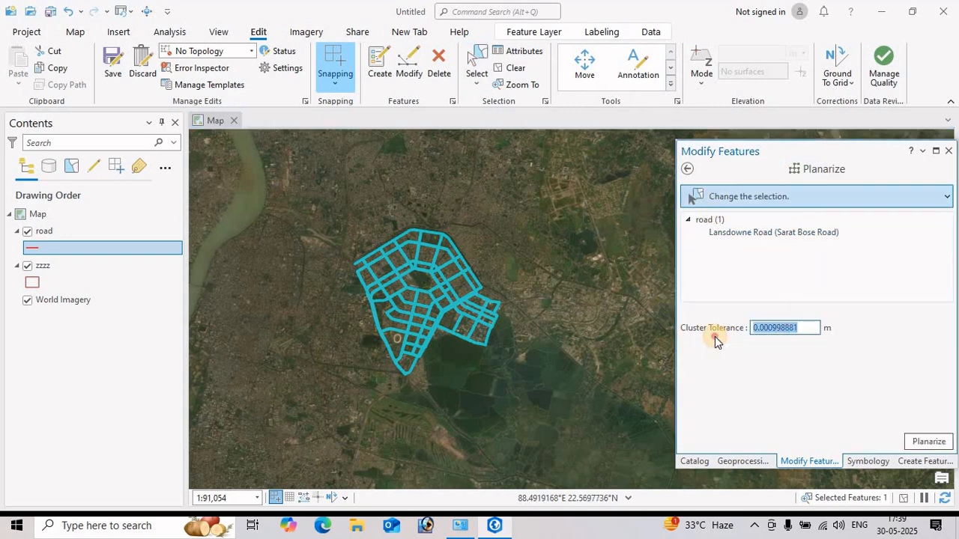
click(928, 442)
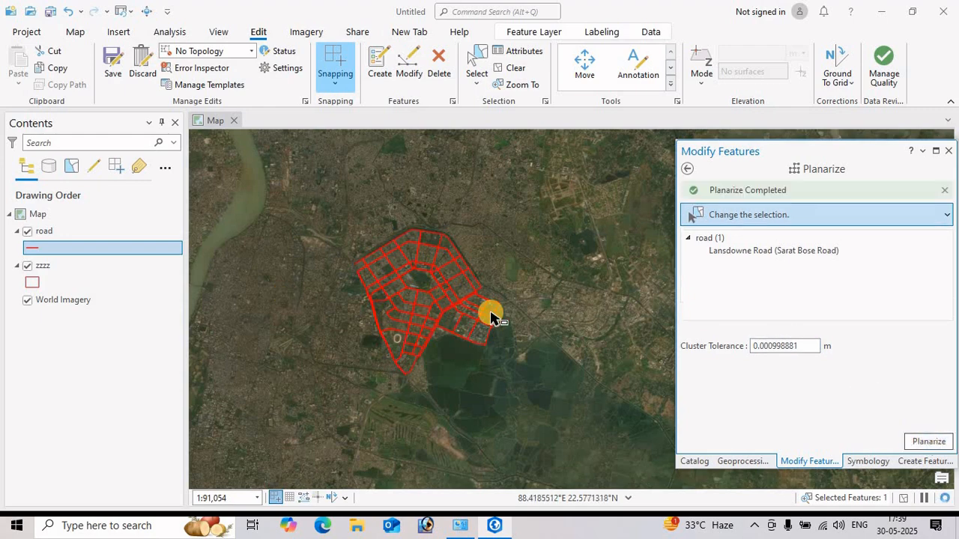
Check the planarized network by selecting individual road segments in its southeastern block and along its northeastern edge
scroll(509, 267, down, 4)
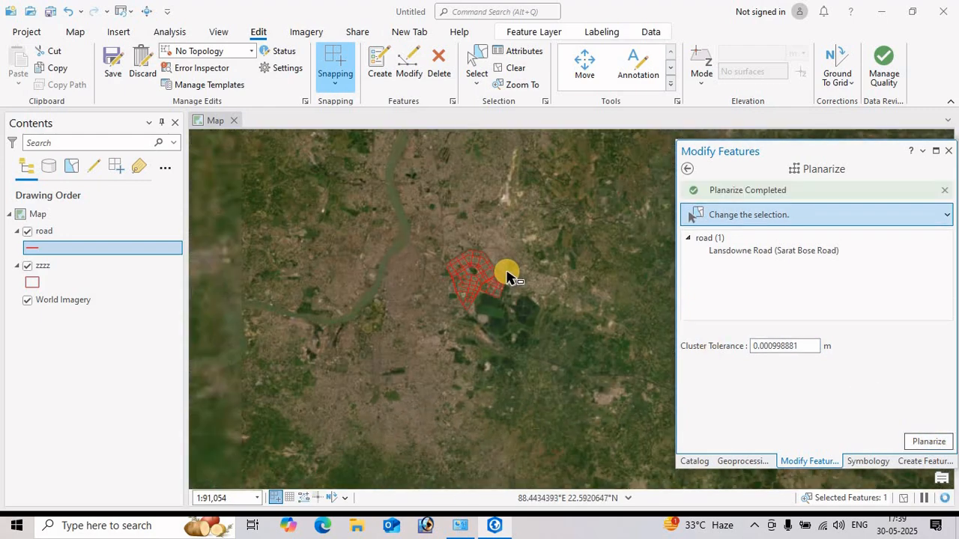
scroll(504, 284, up, 5)
scroll(504, 292, up, 5)
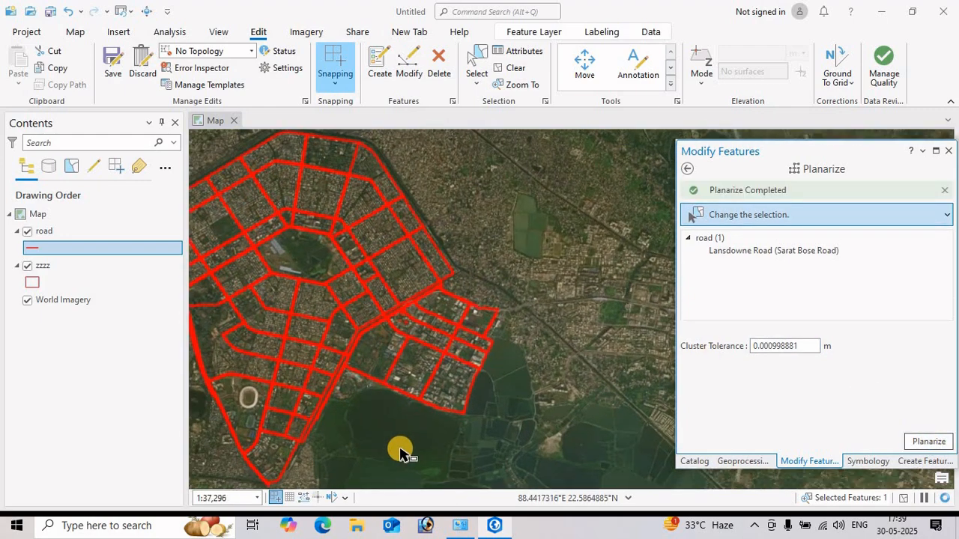
click(397, 367)
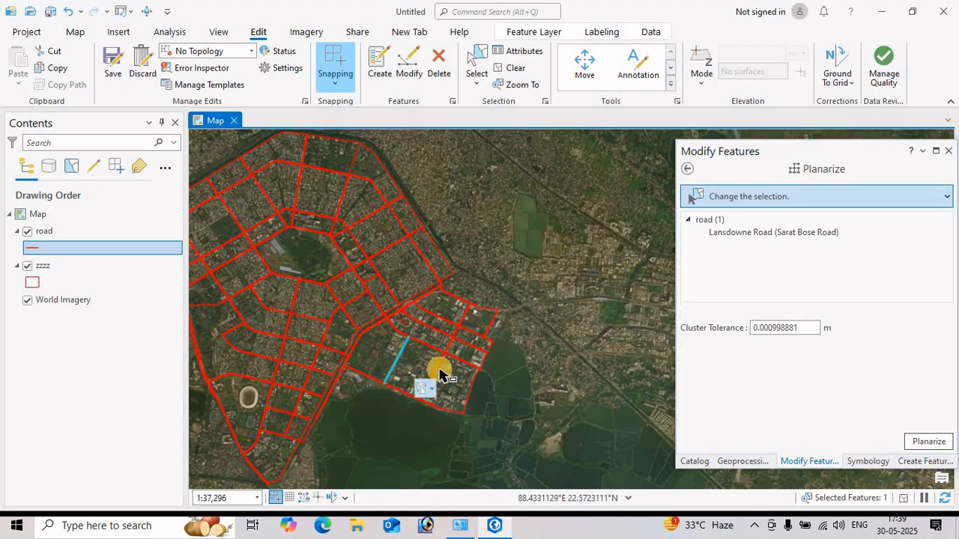
click(440, 371)
drag(425, 367, 454, 390)
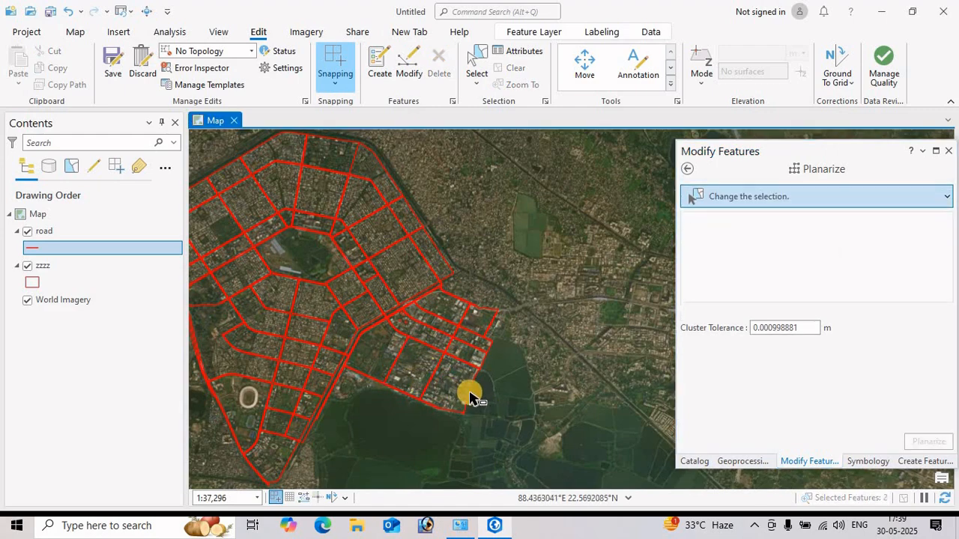
click(480, 306)
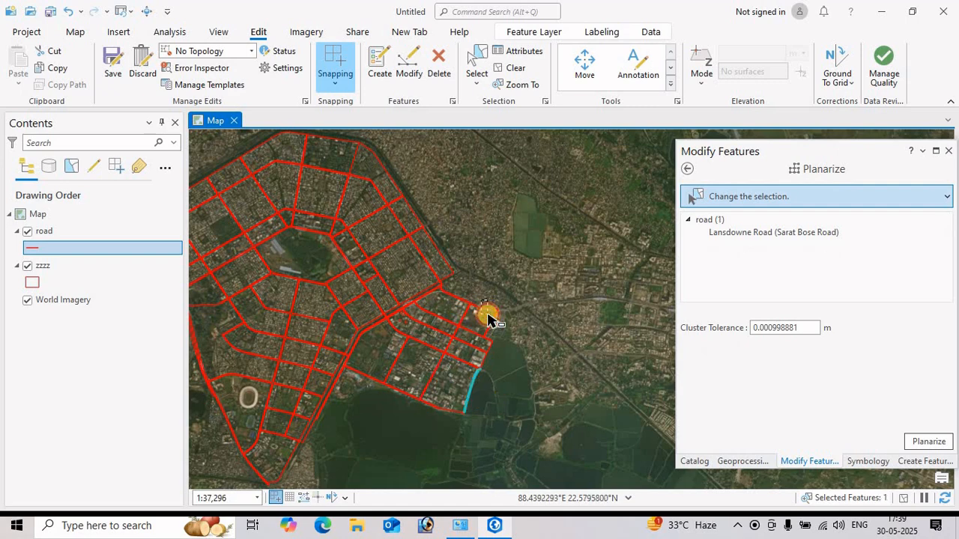
drag(488, 319, 504, 341)
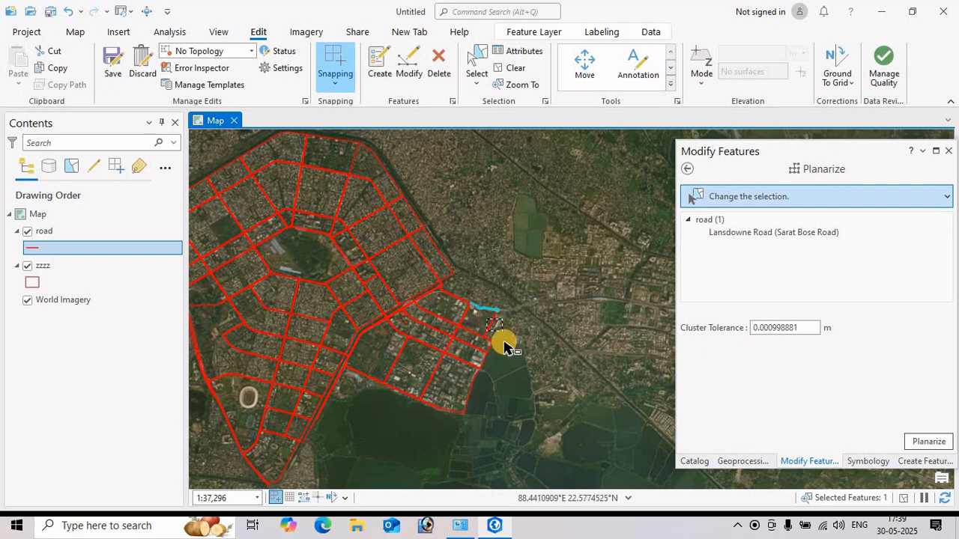
click(432, 251)
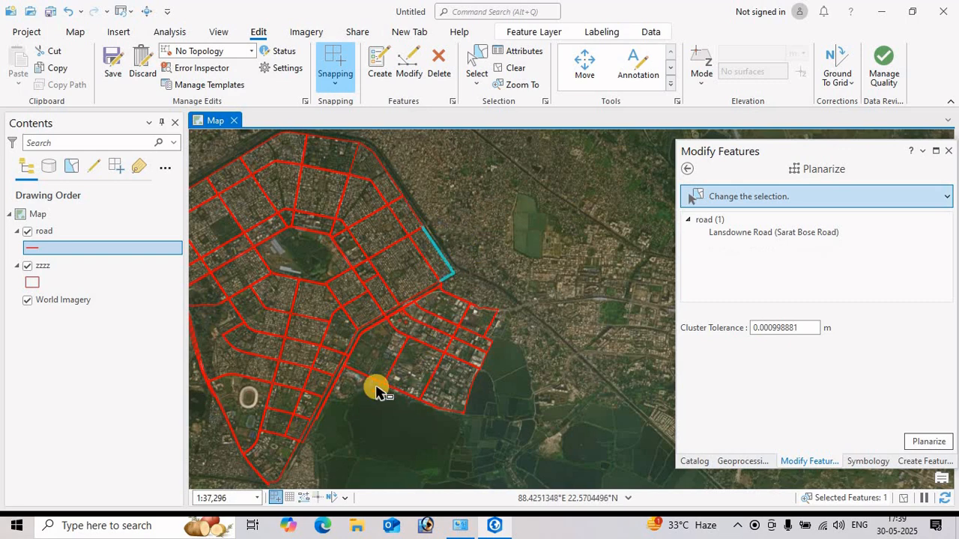
click(671, 90)
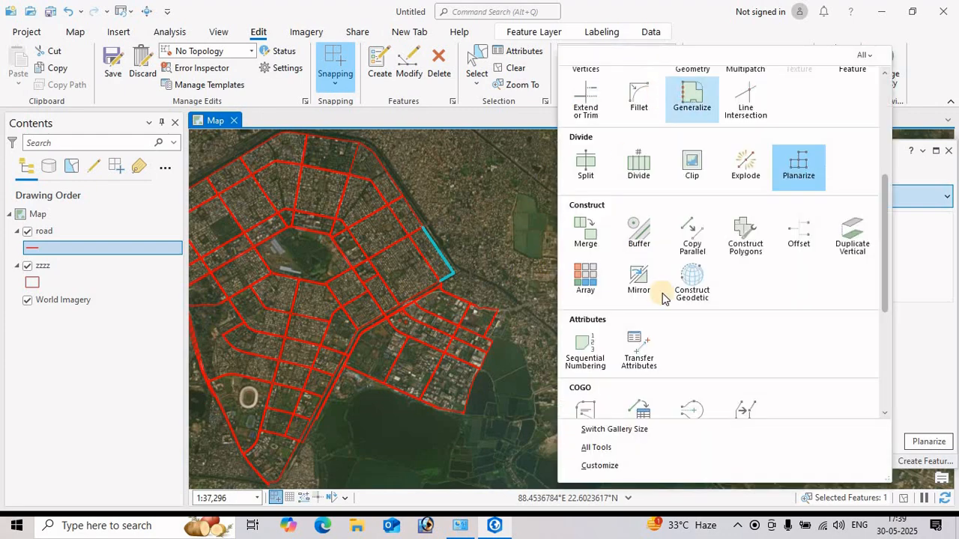
scroll(691, 319, down, 5)
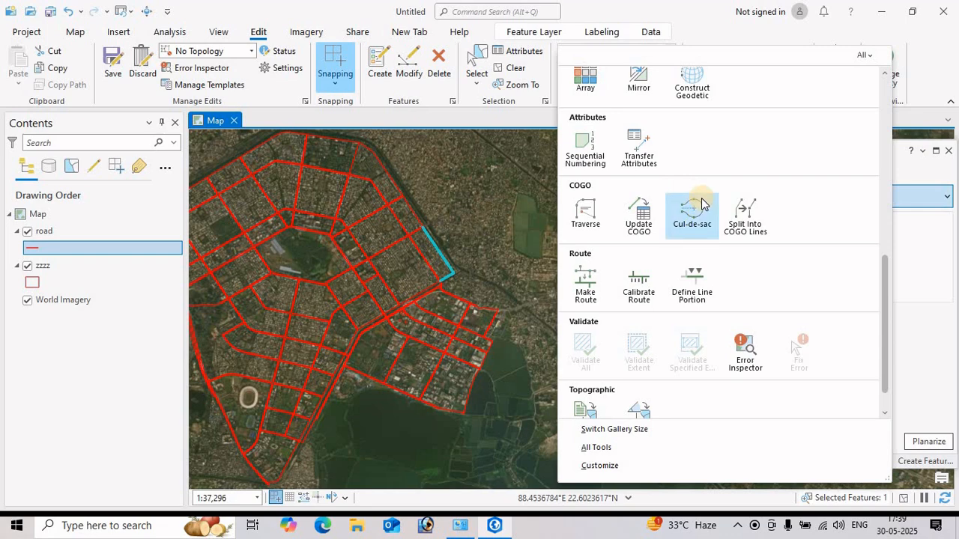
scroll(701, 204, up, 1)
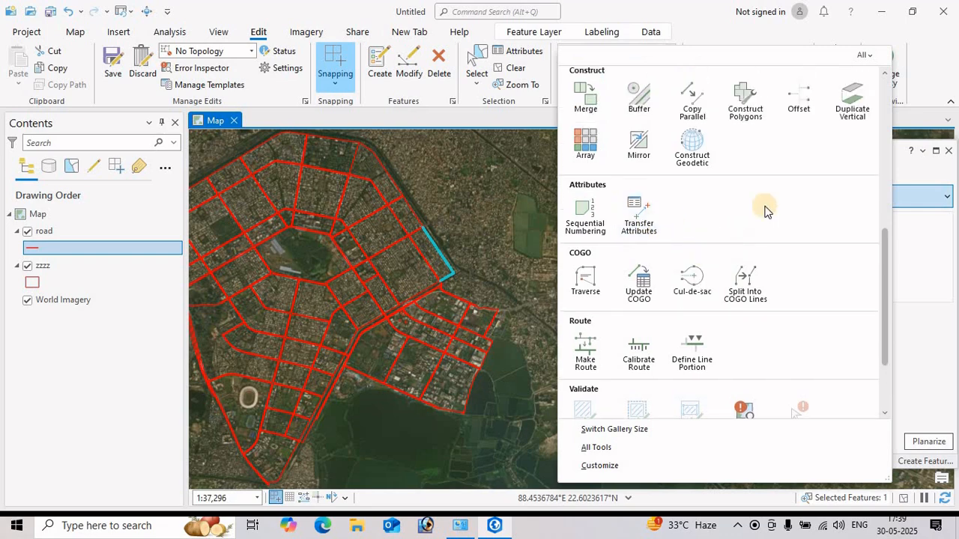
scroll(756, 210, up, 1)
scroll(692, 240, up, 1)
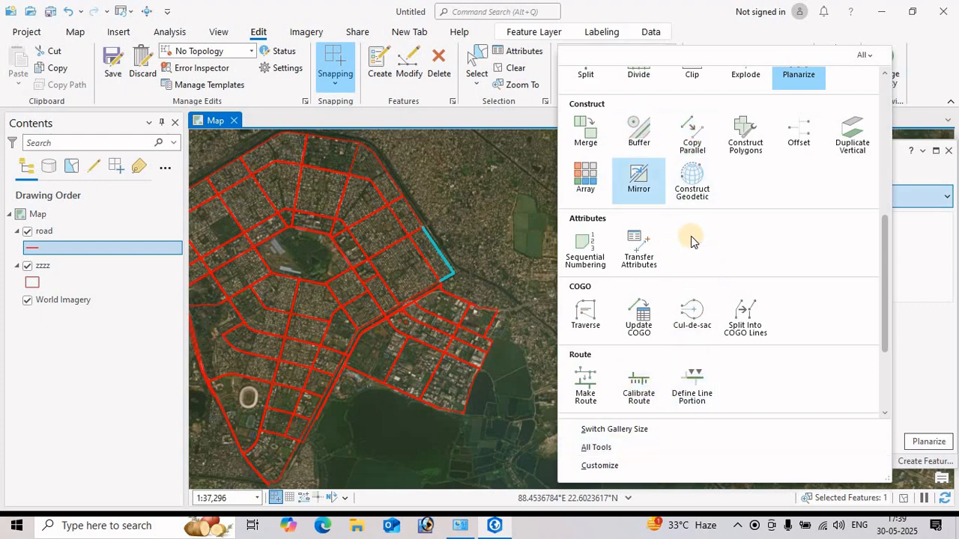
scroll(691, 241, up, 2)
scroll(690, 241, up, 2)
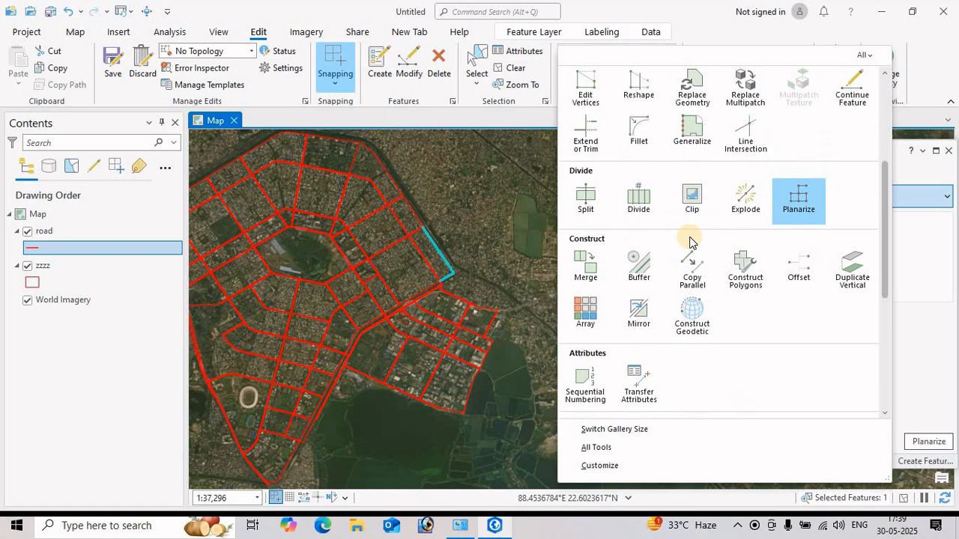